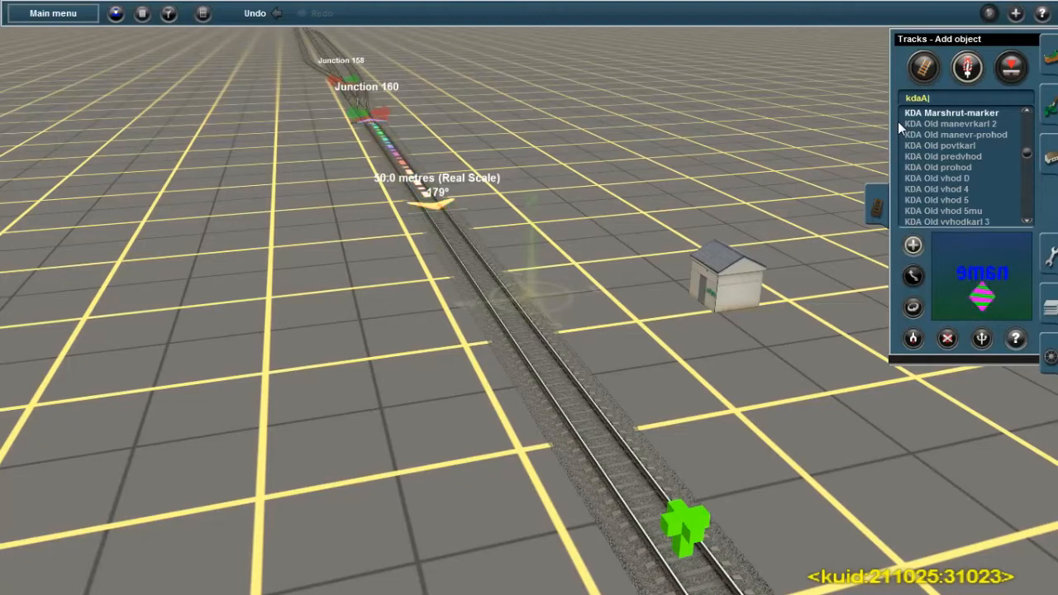
key(Down)
right_click(583, 381)
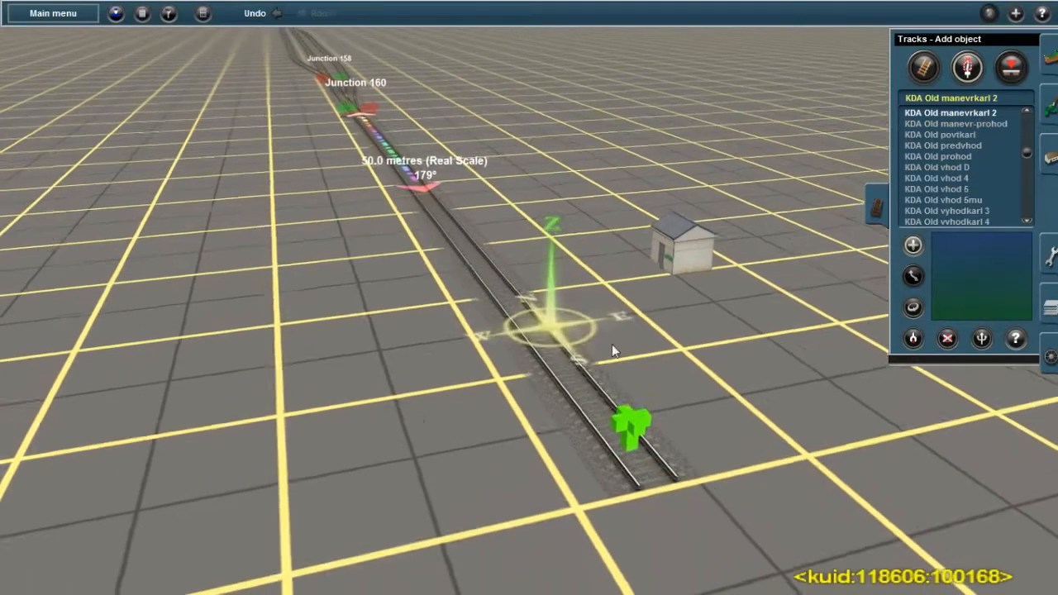
key(Left)
right_click(528, 272)
right_click(522, 317)
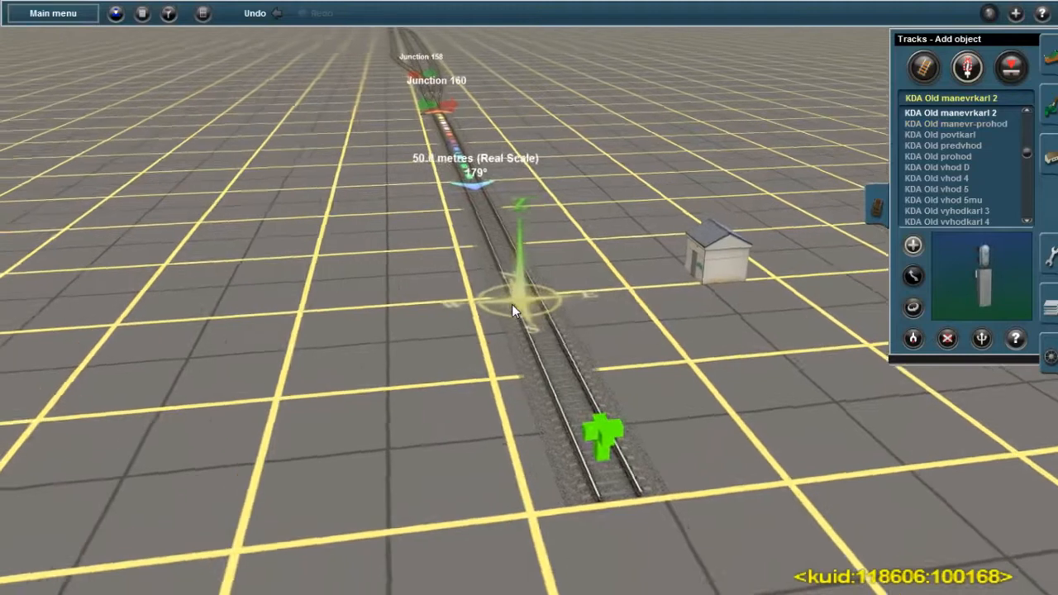
key(Left)
key(Right)
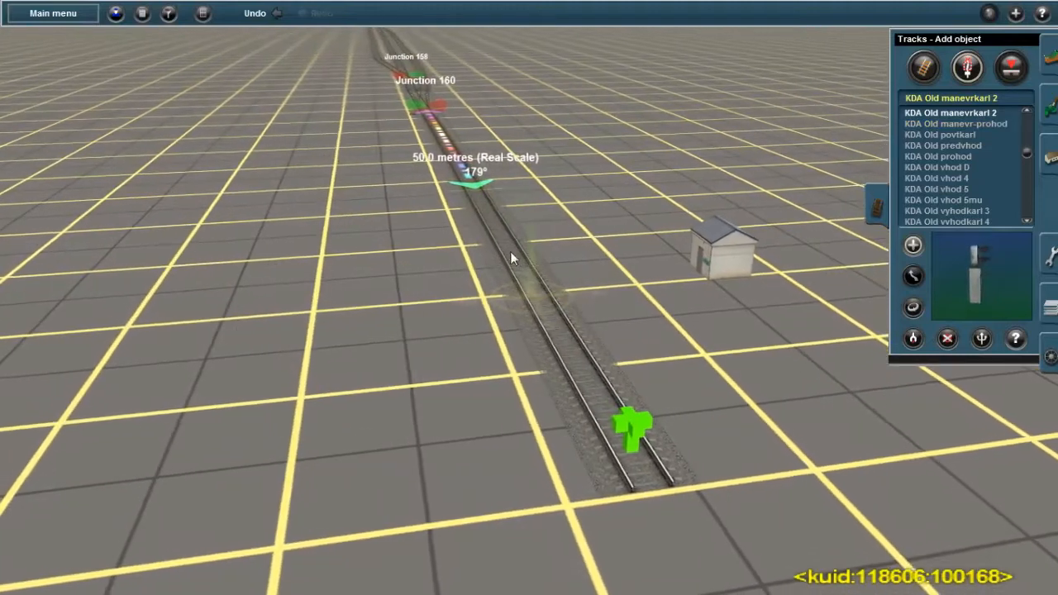
In the video settings, set the maximum draw distance to 1500m and the texture detail to Low, and apply
click(80, 14)
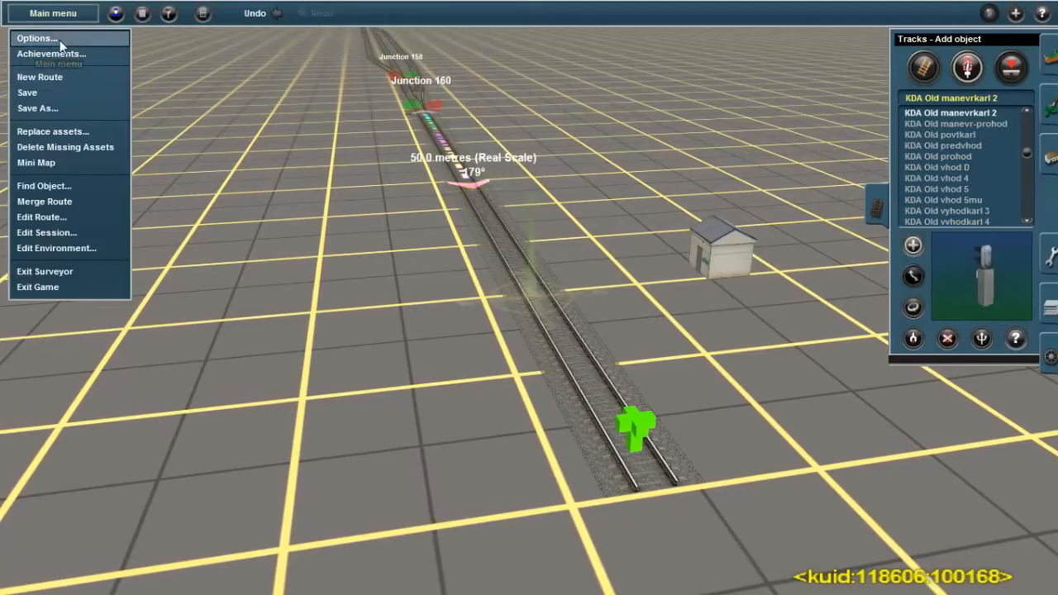
click(59, 38)
click(318, 210)
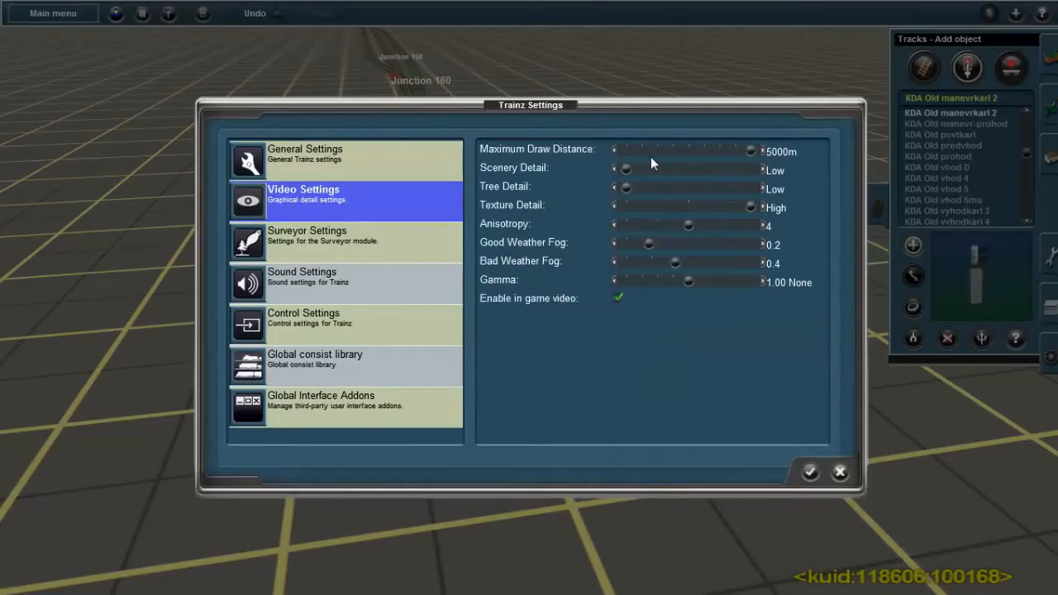
drag(692, 153, 635, 152)
click(614, 205)
click(614, 205)
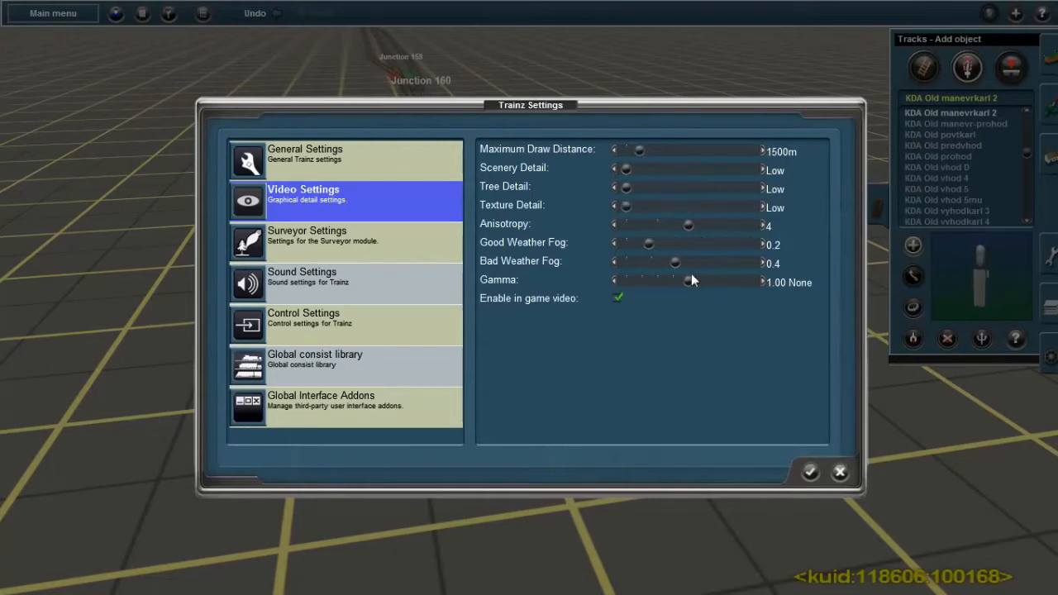
click(808, 474)
Place a KDA Old vhod 4 signal on the track just before the 50.0 metres marker
right_drag(726, 336, 415, 278)
key(Left)
key(Up)
right_click(466, 179)
key(Left)
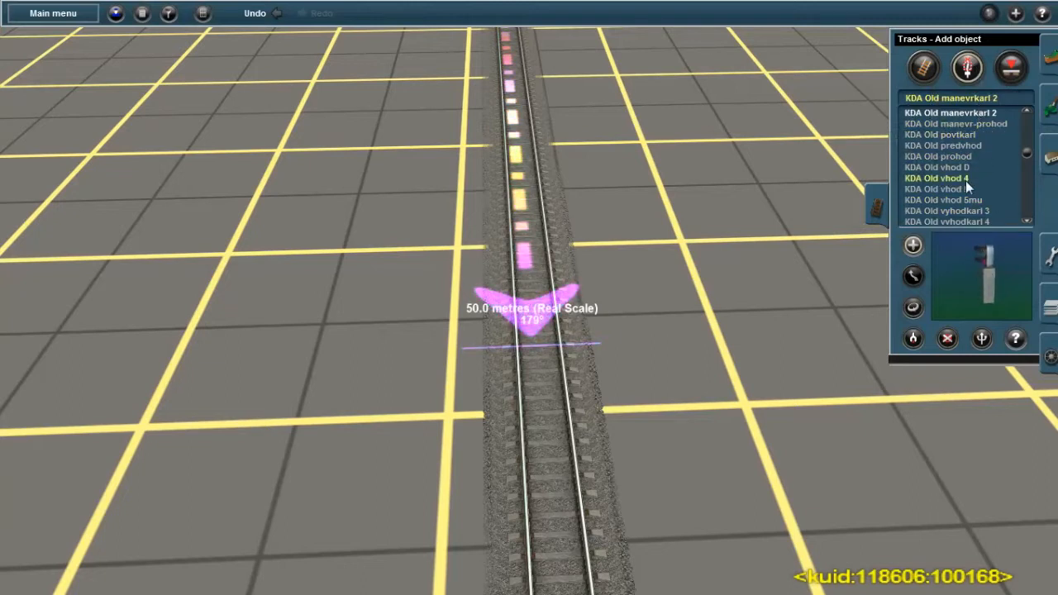
scroll(965, 179, up, 2)
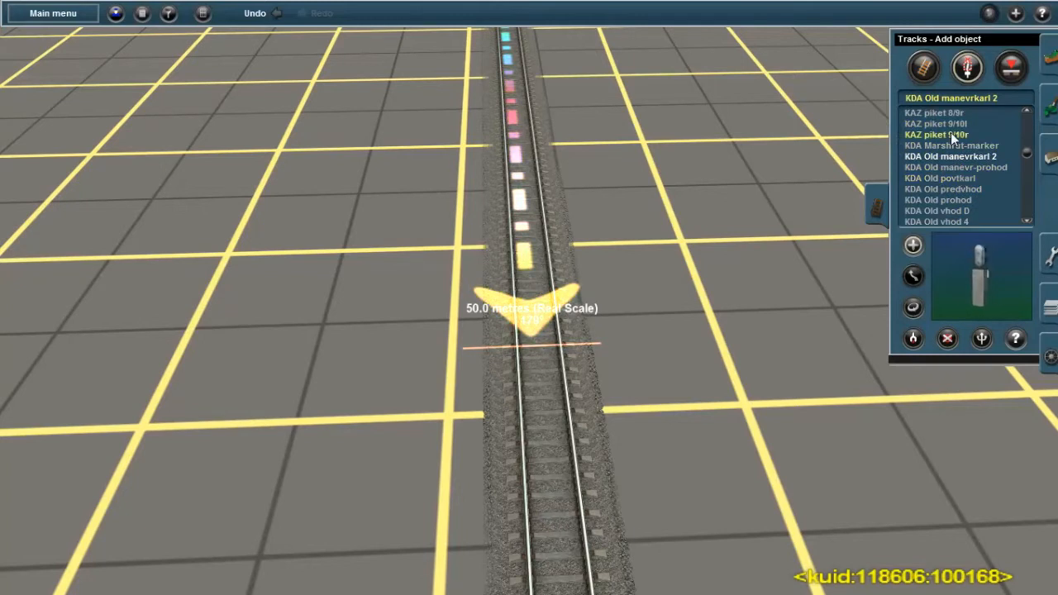
scroll(961, 178, down, 2)
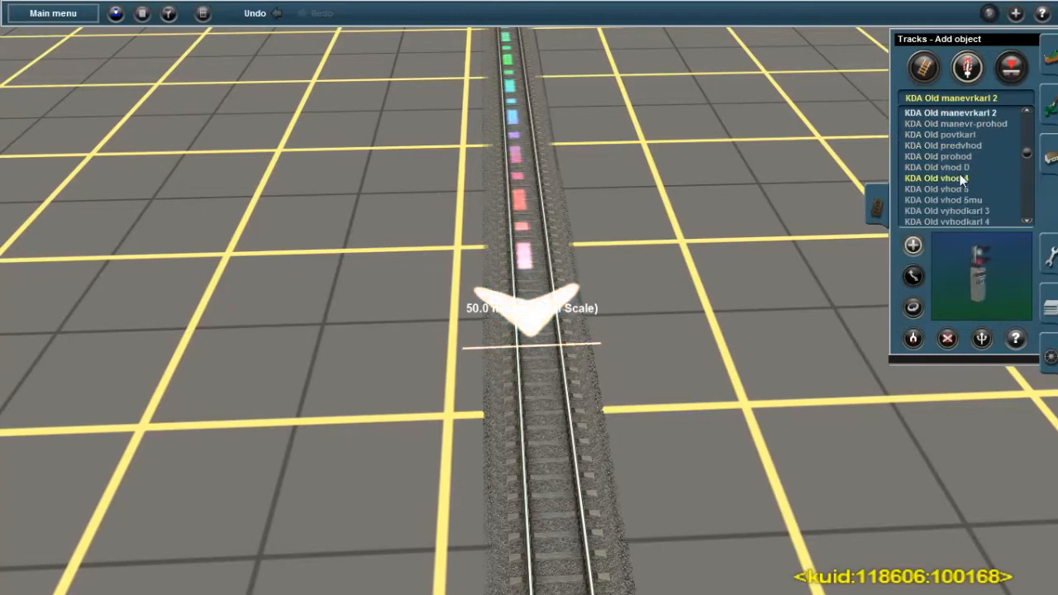
scroll(933, 181, down, 2)
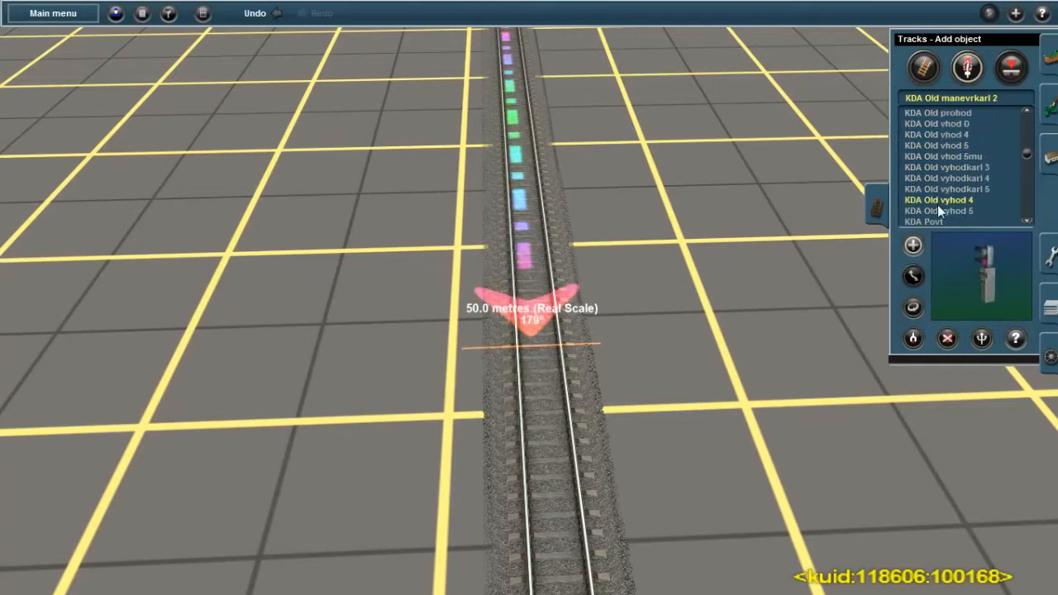
click(939, 135)
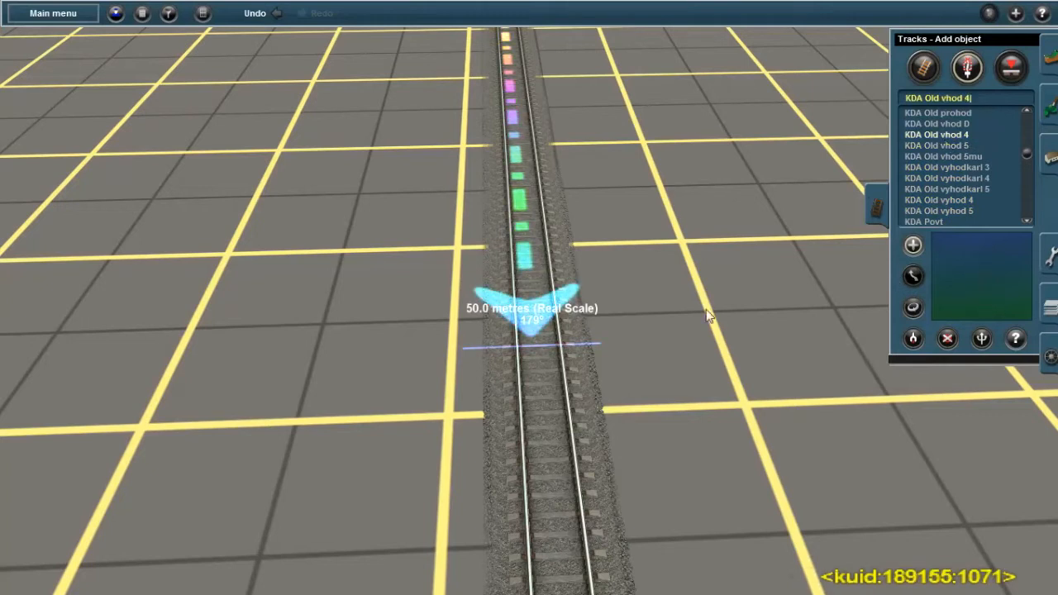
right_click(534, 362)
scroll(545, 307, up, 3)
right_click(537, 280)
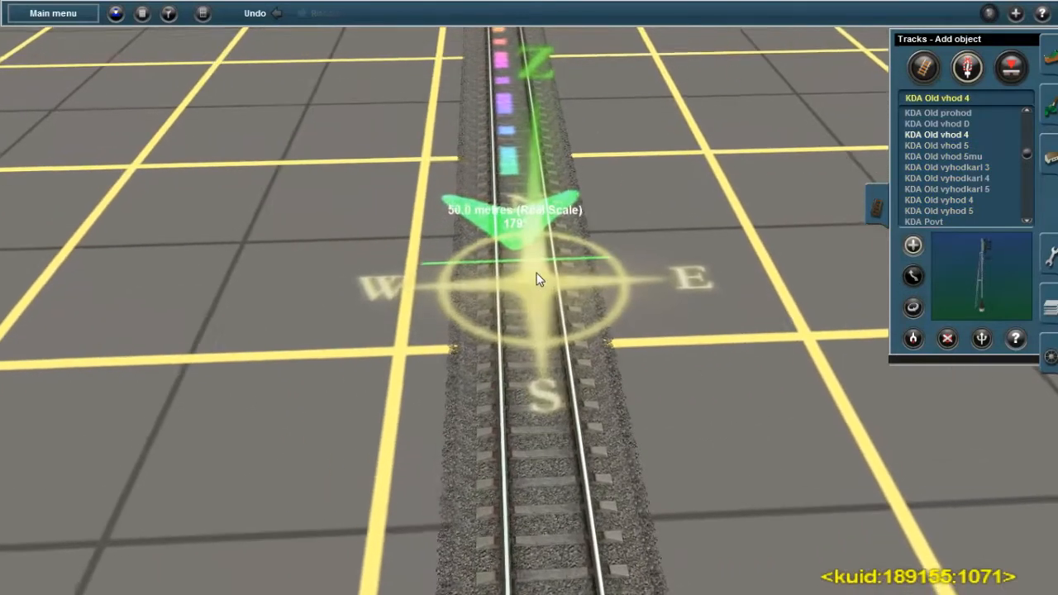
click(529, 315)
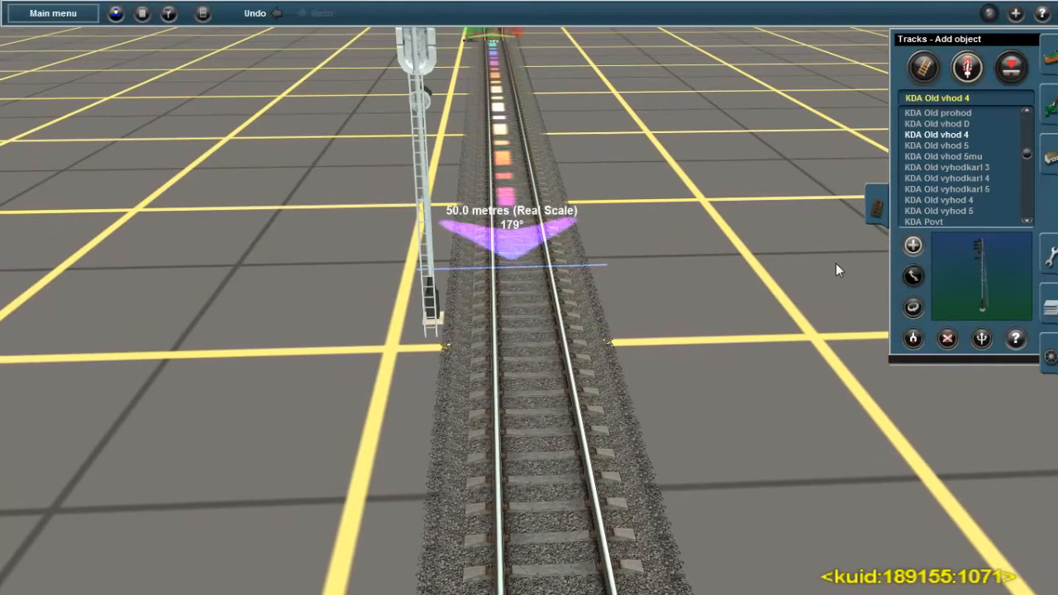
Rotate the KDA Old vhod 4 signal so it stands on the opposite side of the track, facing the other direction
key(Left)
click(914, 308)
click(426, 301)
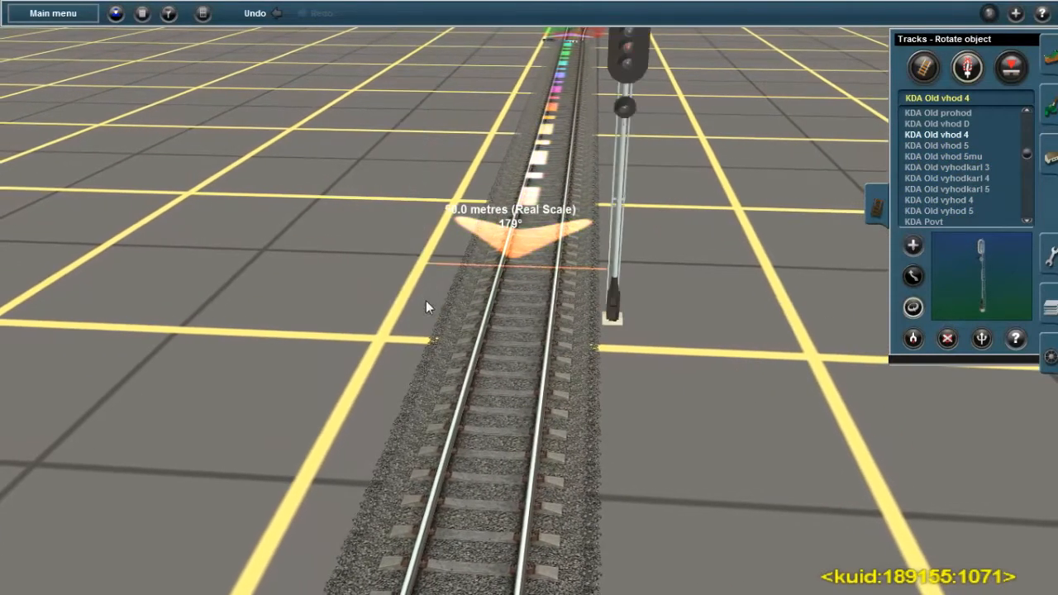
key(Down)
scroll(574, 286, down, 1)
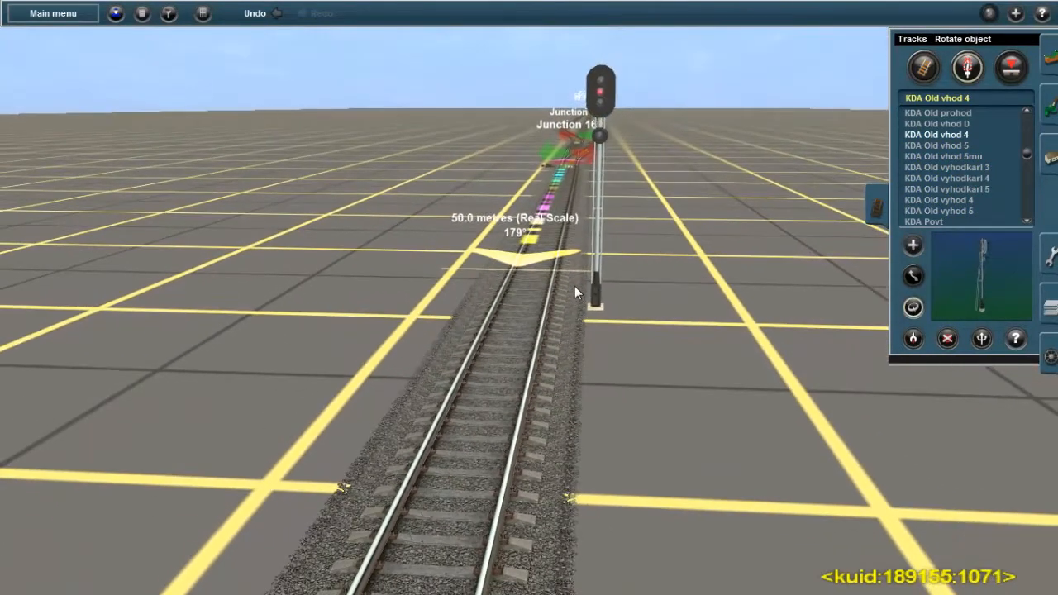
scroll(575, 286, down, 1)
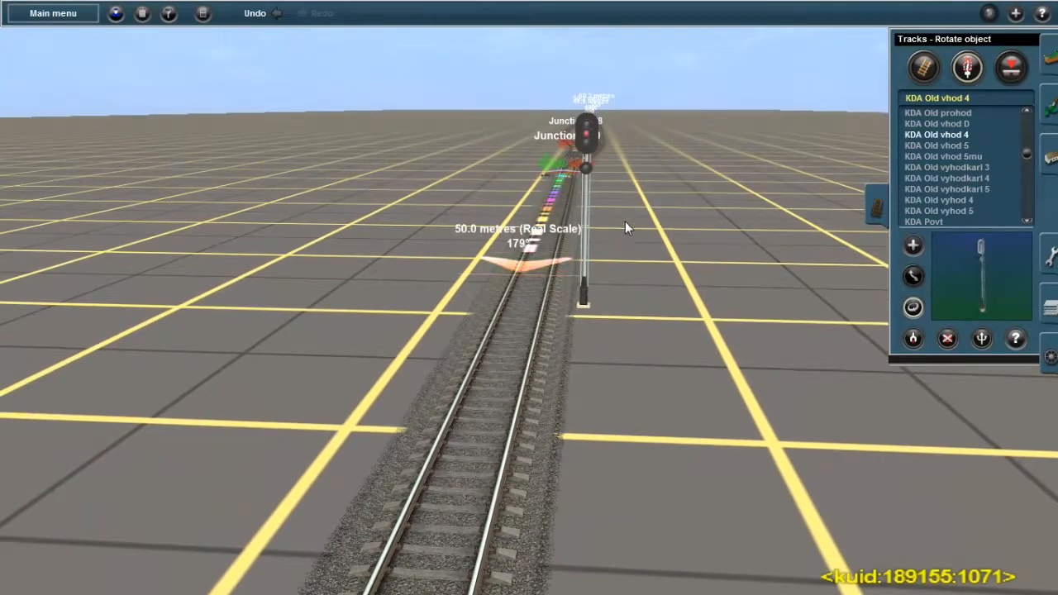
Replace the KDA Old vhod 4 signal with a KDA Old vhod 5mu signal at the same spot on the track
key(Up)
click(951, 155)
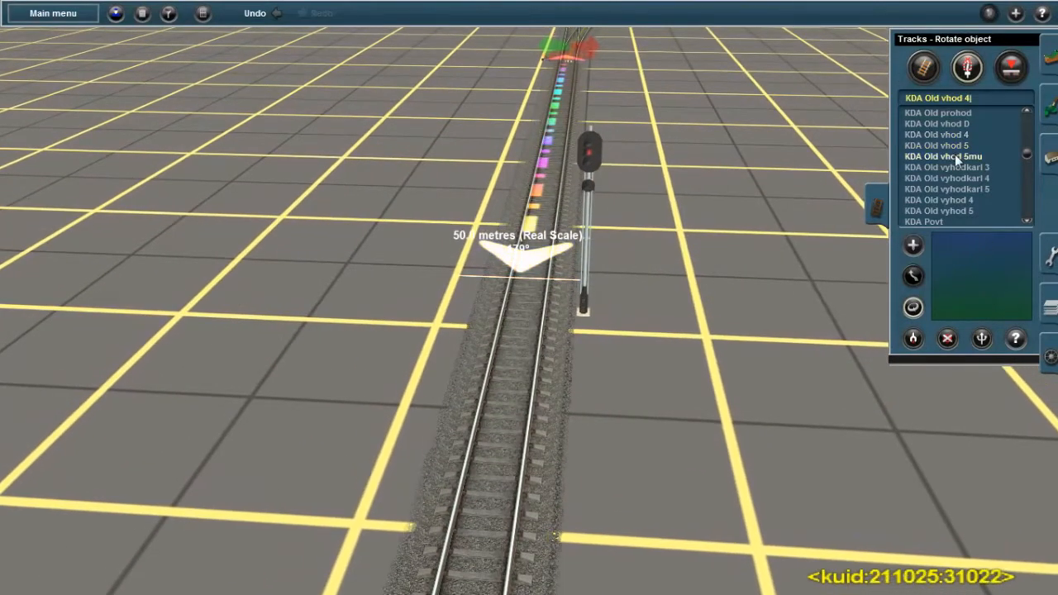
click(948, 336)
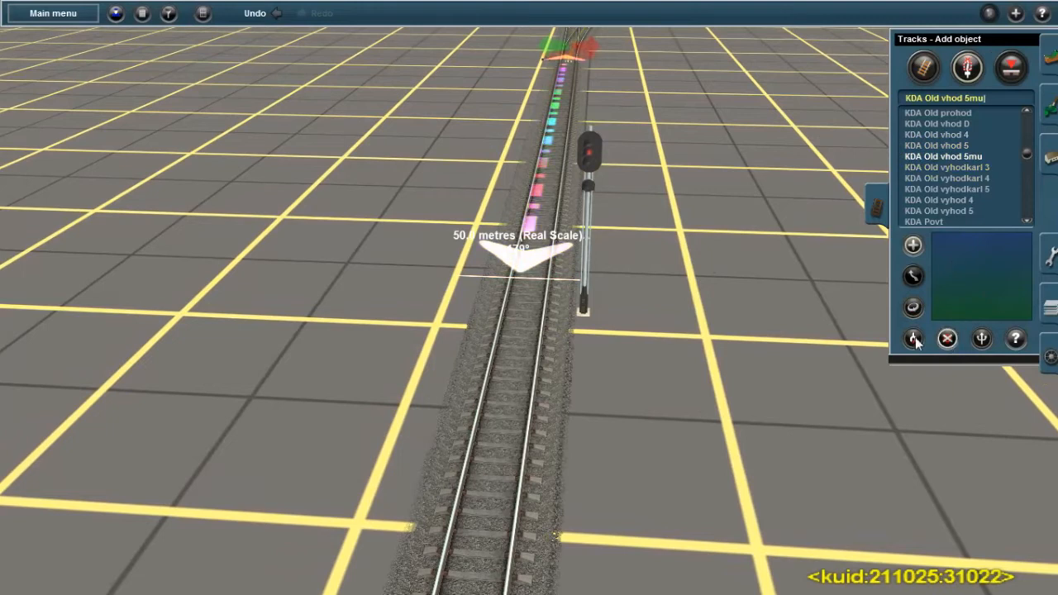
click(581, 307)
click(912, 245)
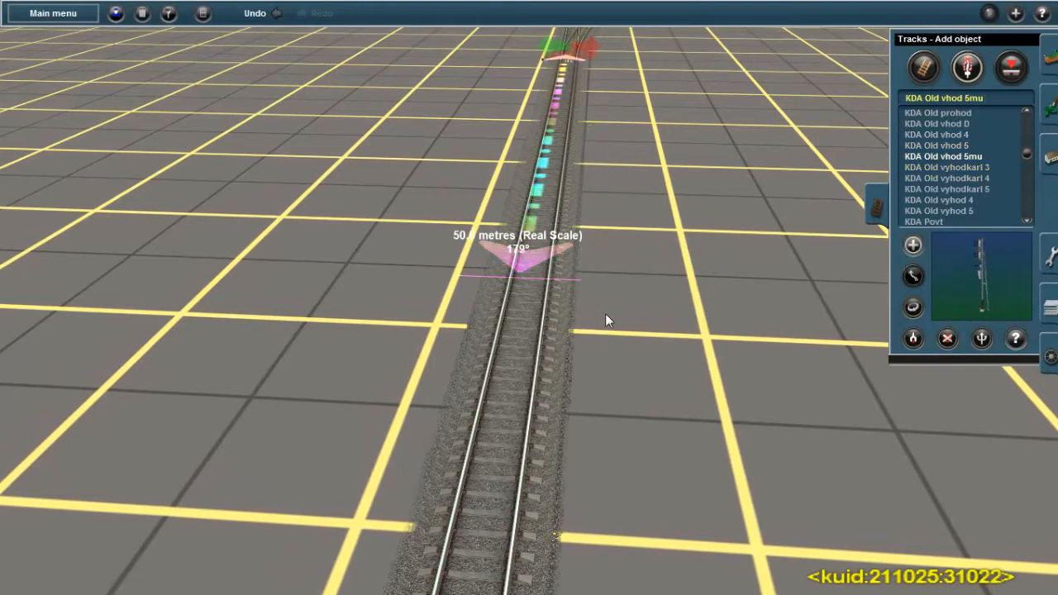
click(529, 306)
Rotate the KDA Old vhod 5mu signal so it stands on the opposite side of the track, facing the other direction
click(913, 307)
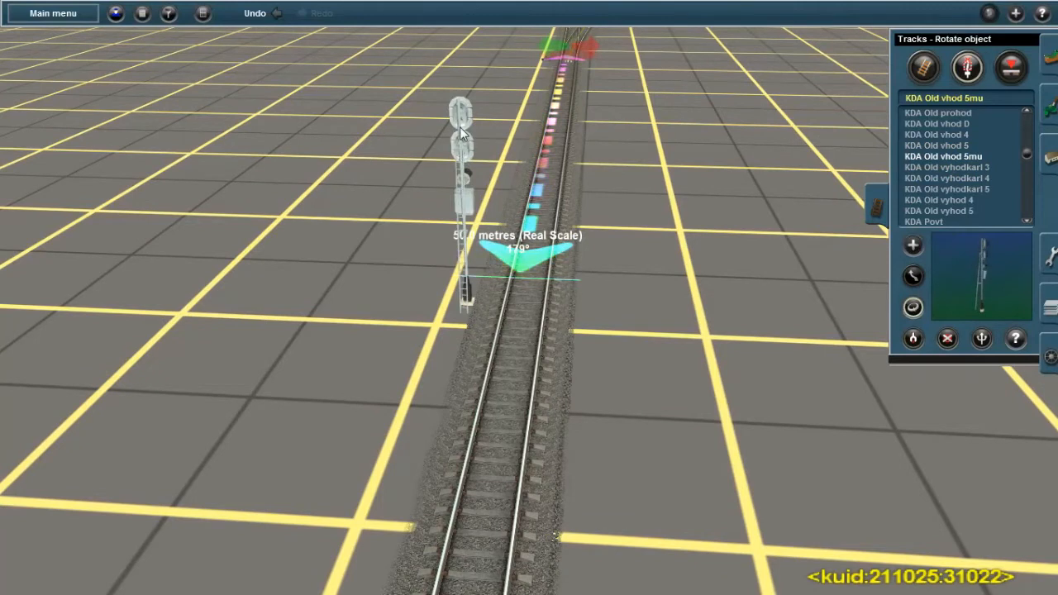
click(586, 203)
key(Down)
key(Down)
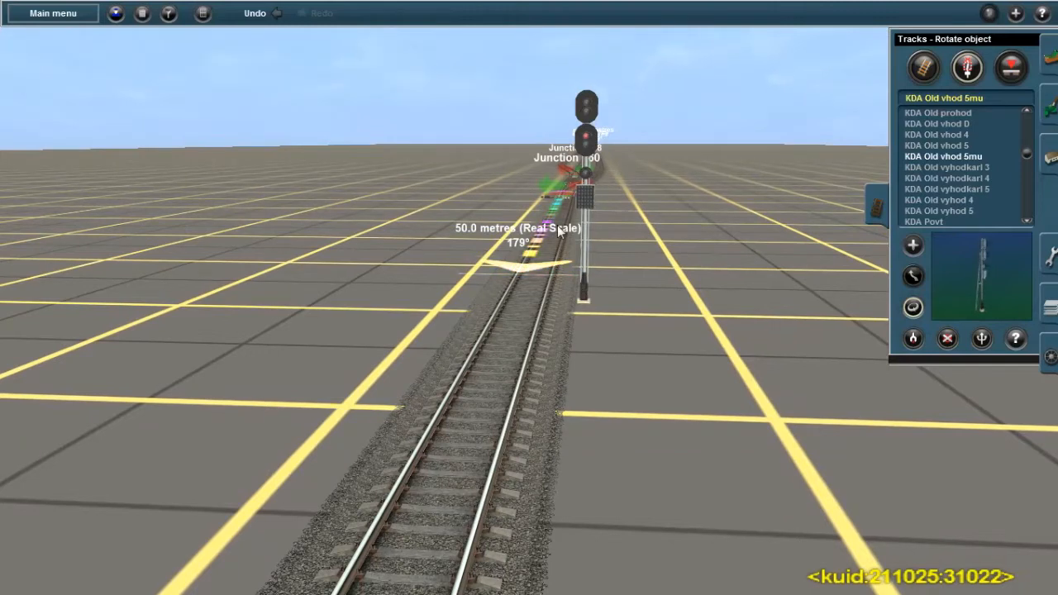
Try out a KDA Old vhod 5 signal on the track near the placed signal and remove it
click(950, 144)
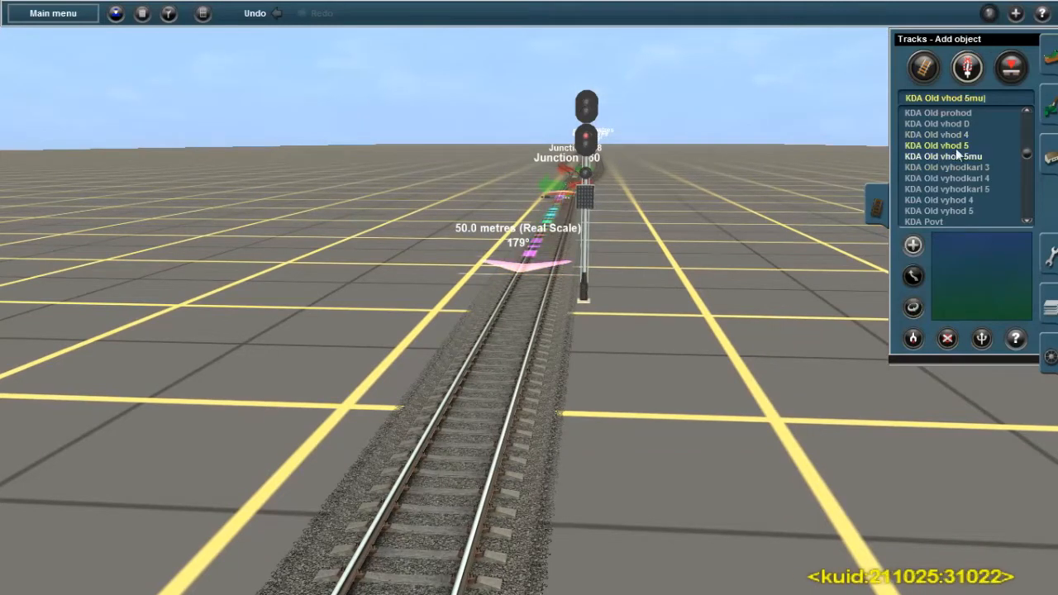
click(500, 386)
click(912, 306)
click(421, 198)
click(947, 338)
click(594, 173)
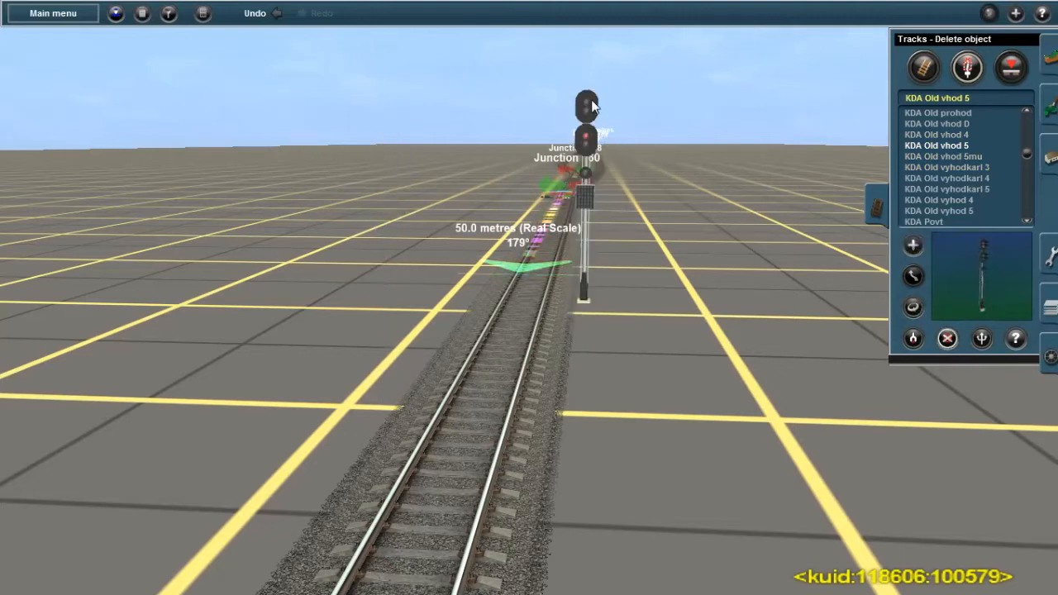
Open the properties of the KDA Old vhod 5mu signal and set its Обозначение to Н
right_click(556, 315)
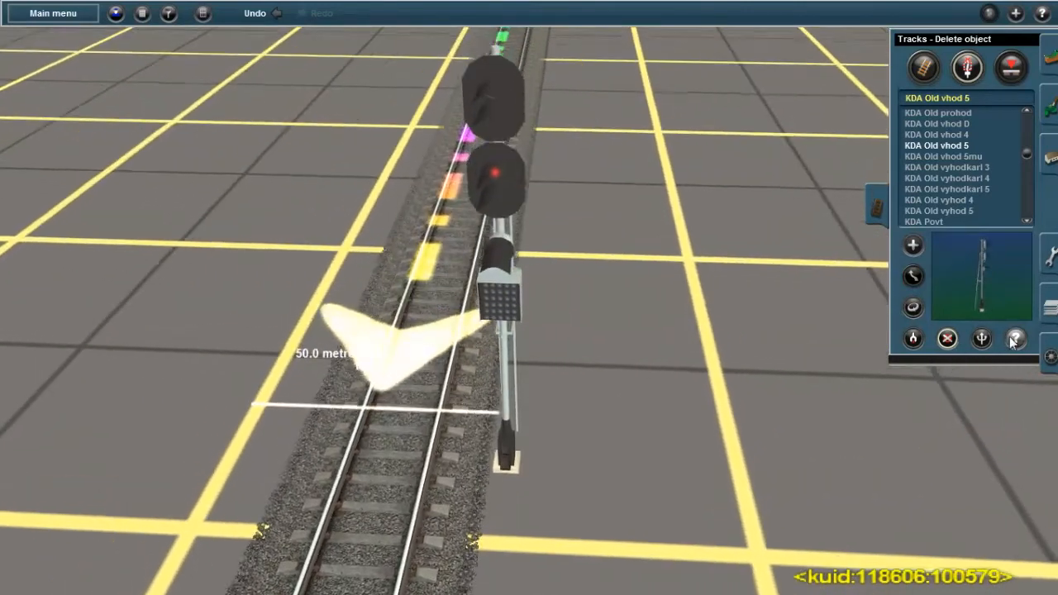
click(1015, 338)
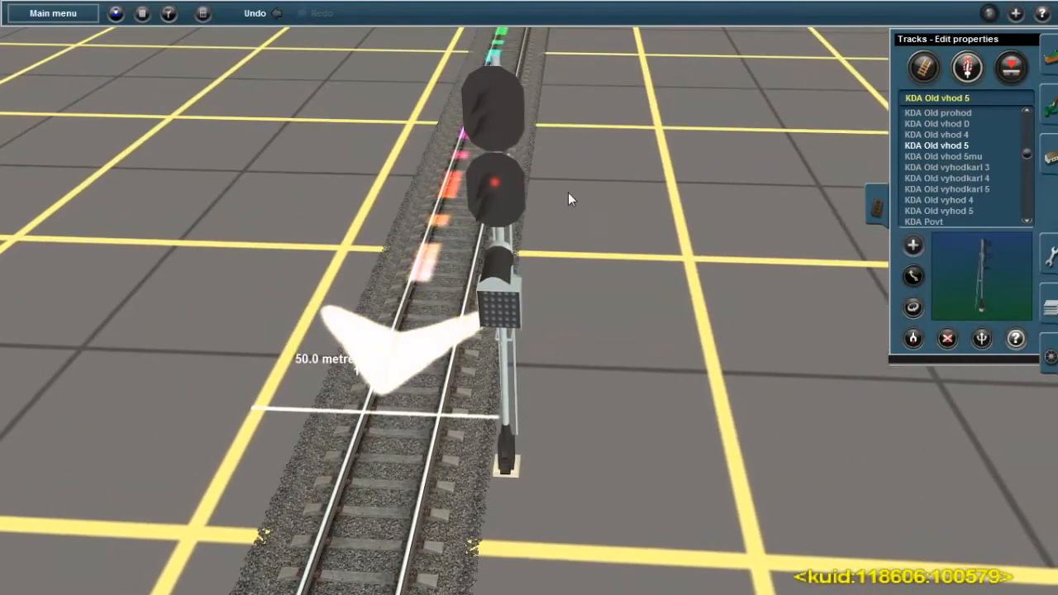
click(497, 112)
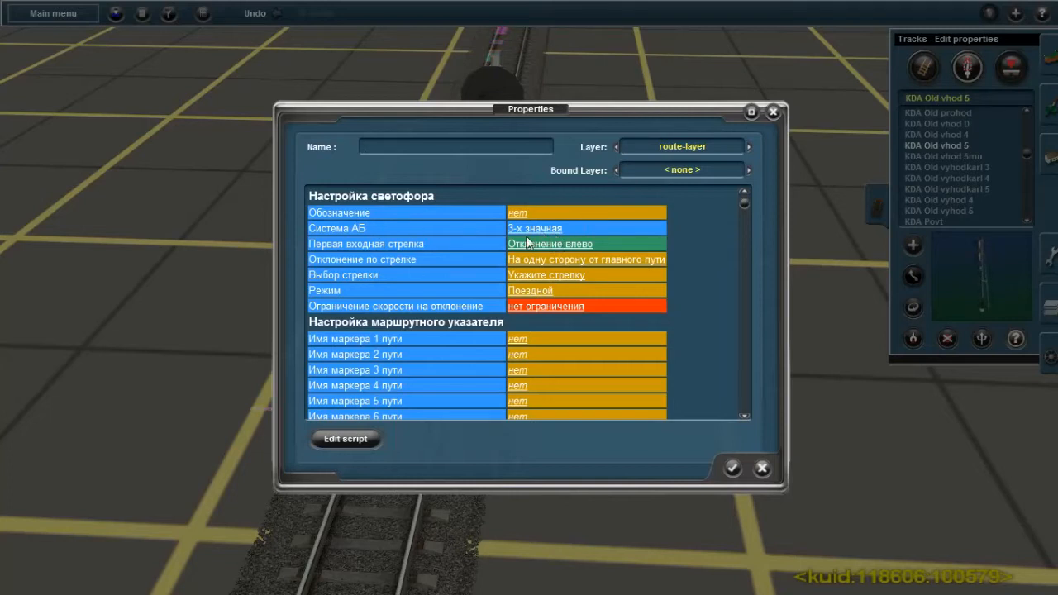
click(521, 211)
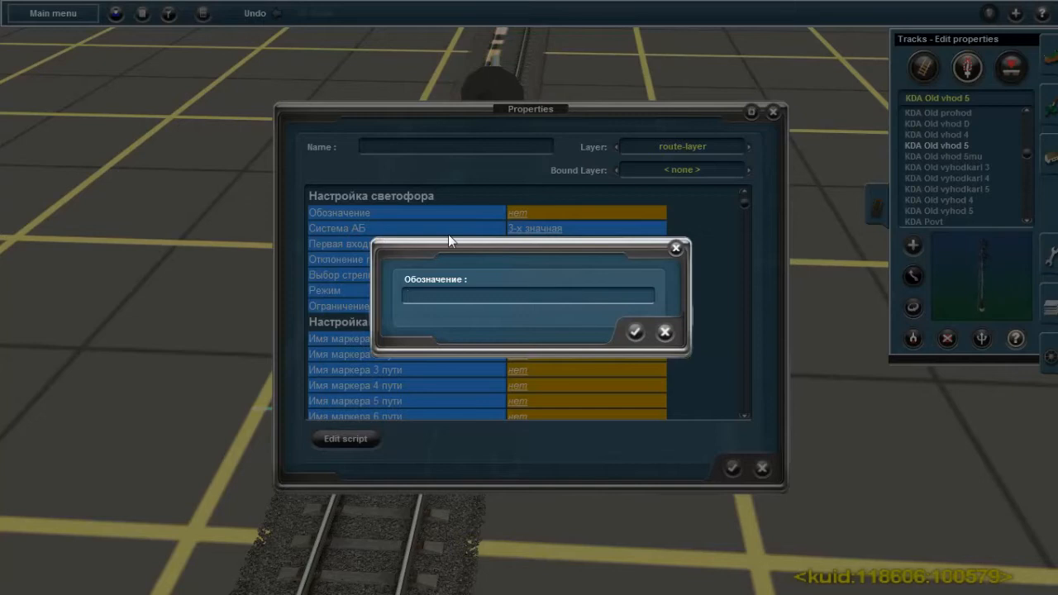
text(Н)
click(635, 332)
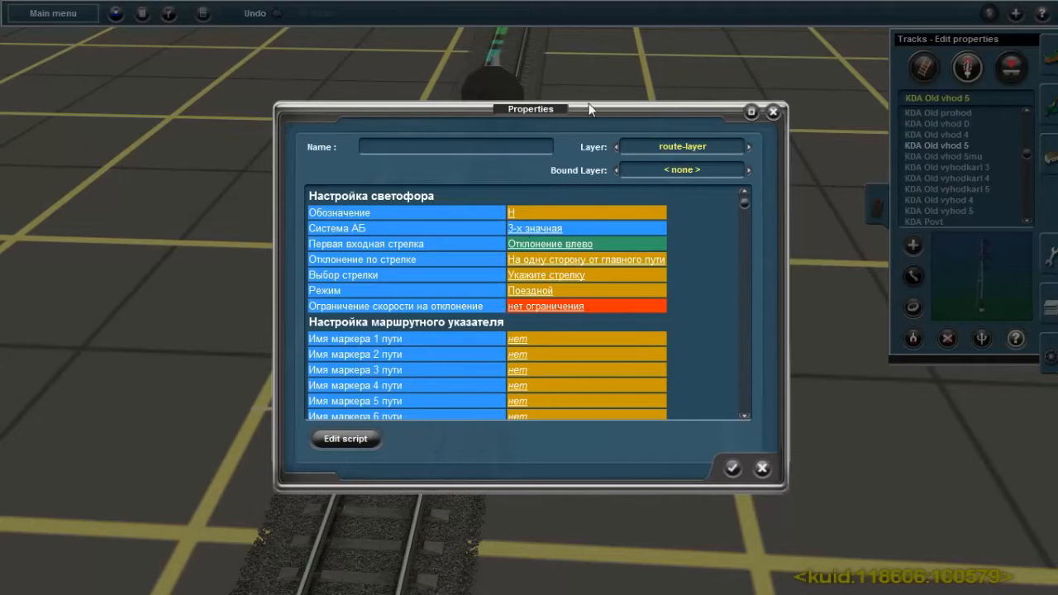
Set Первая входная стрелка to Отклонение вправо, keeping Отклонение по стрелке at На одну сторону от главного пути
scroll(819, 311, down, 2)
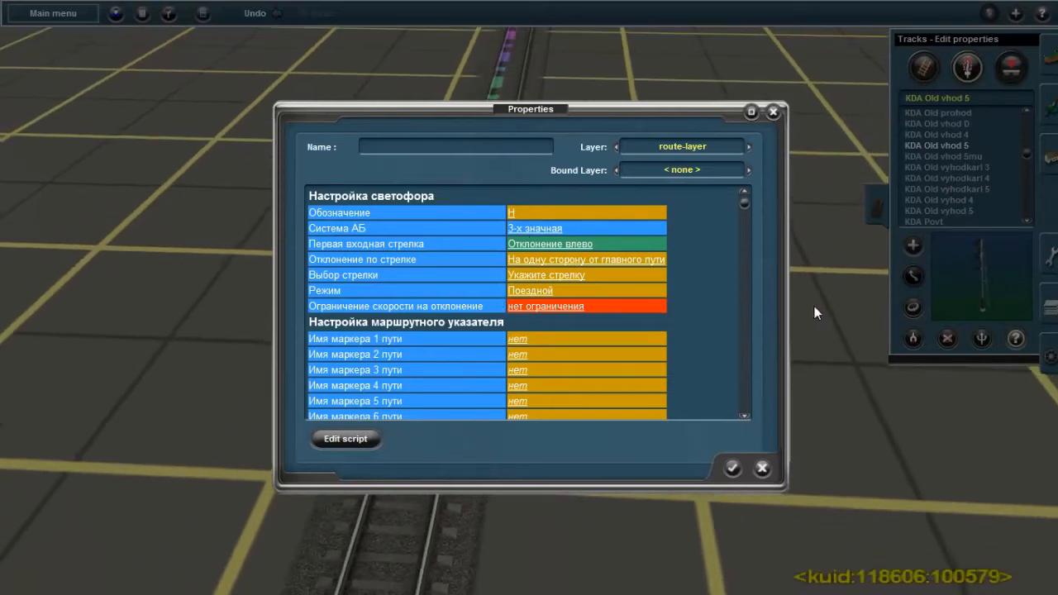
right_drag(560, 515, 531, 284)
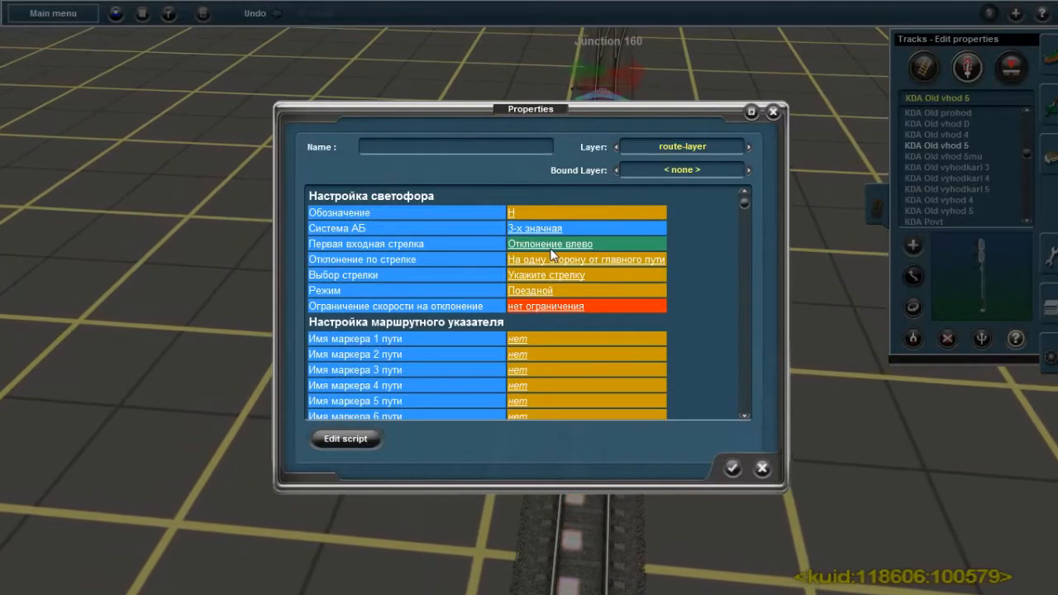
click(532, 245)
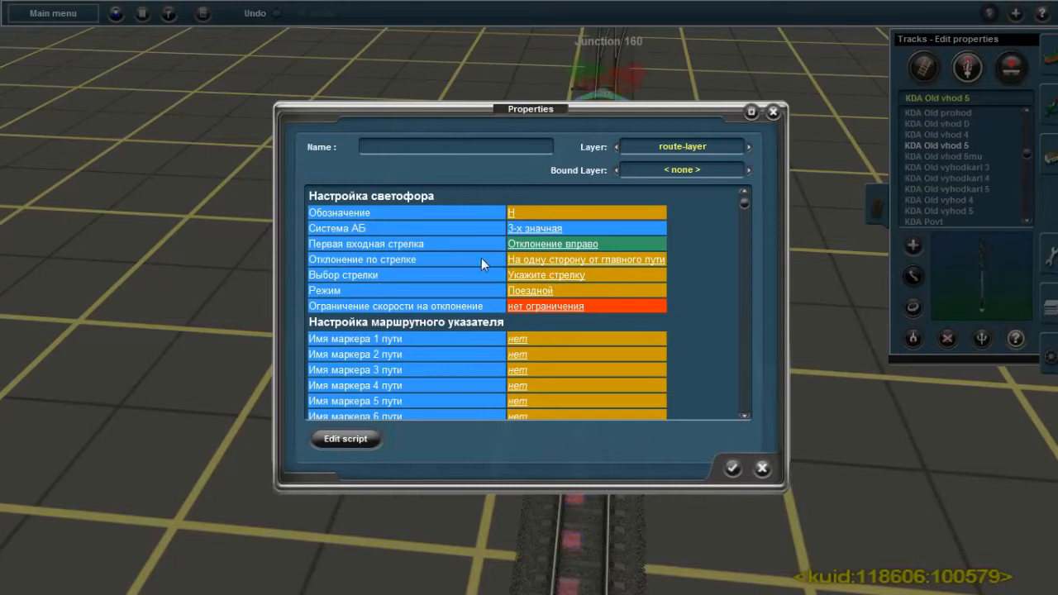
click(551, 260)
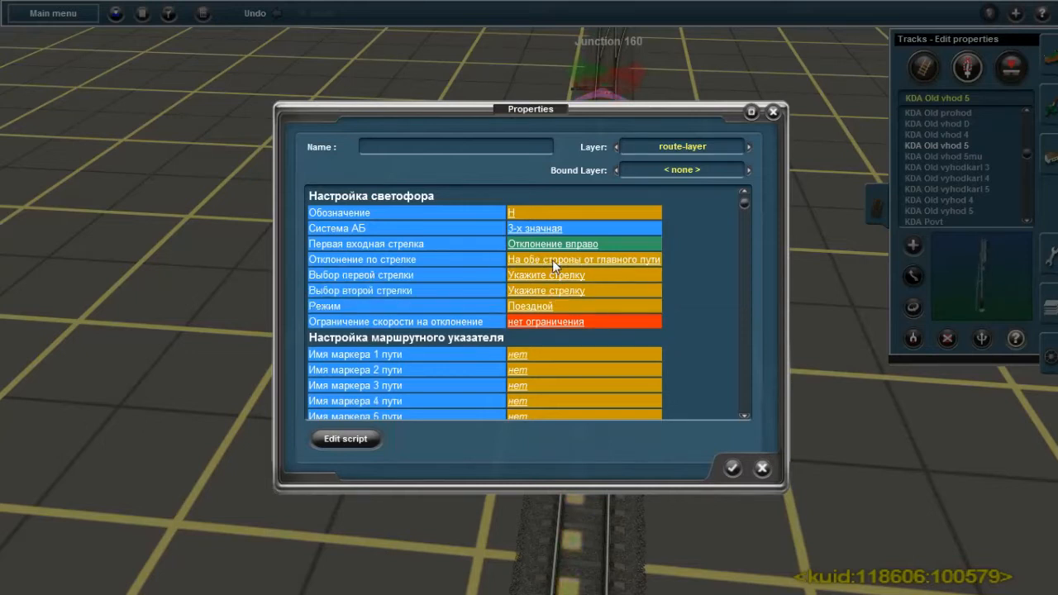
click(552, 260)
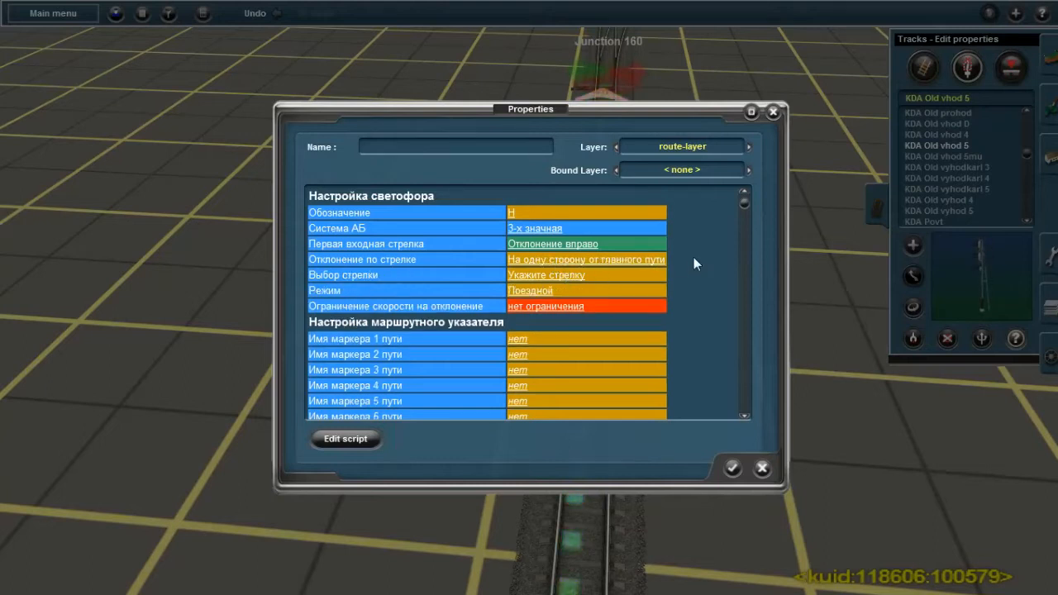
Assign Junction 160 as the signal's Выбор стрелки
click(566, 279)
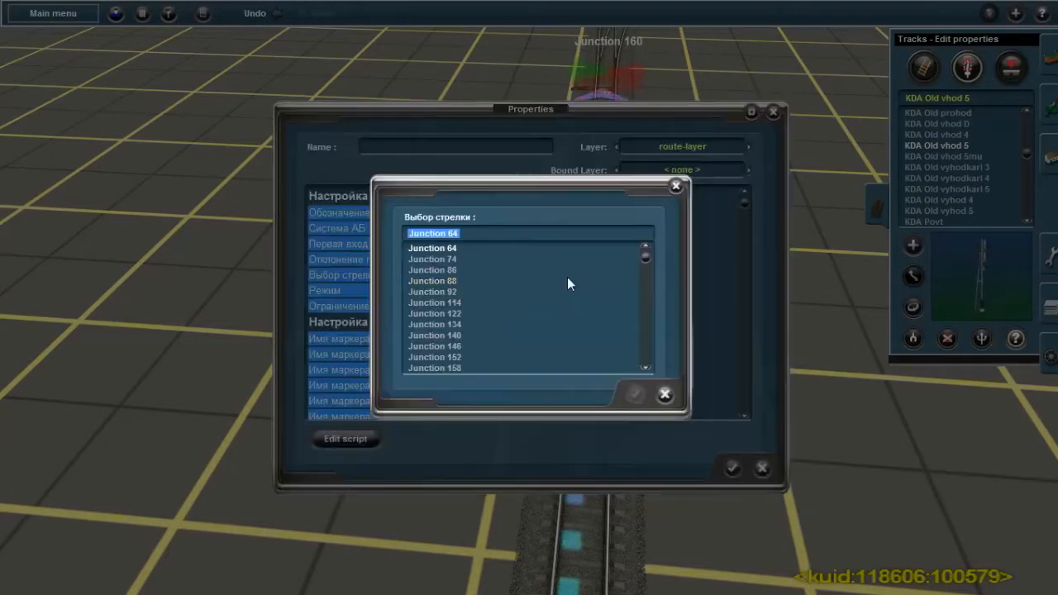
scroll(498, 347, down, 1)
click(454, 367)
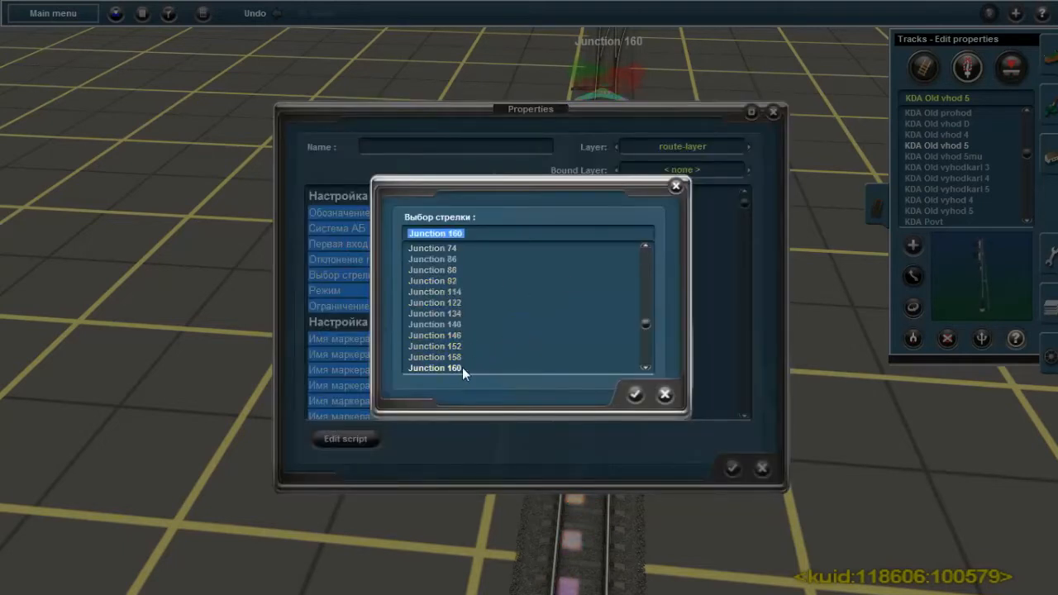
click(636, 395)
Set the signal's Ограничение скорости на отклонение to 40 км/ч
scroll(515, 325, down, 1)
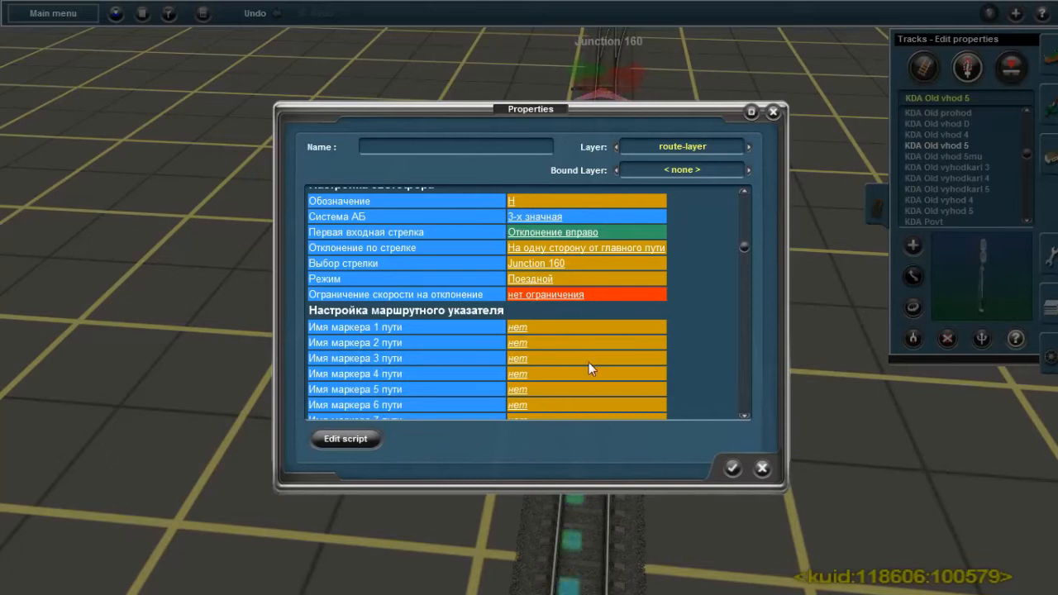
click(578, 296)
click(531, 295)
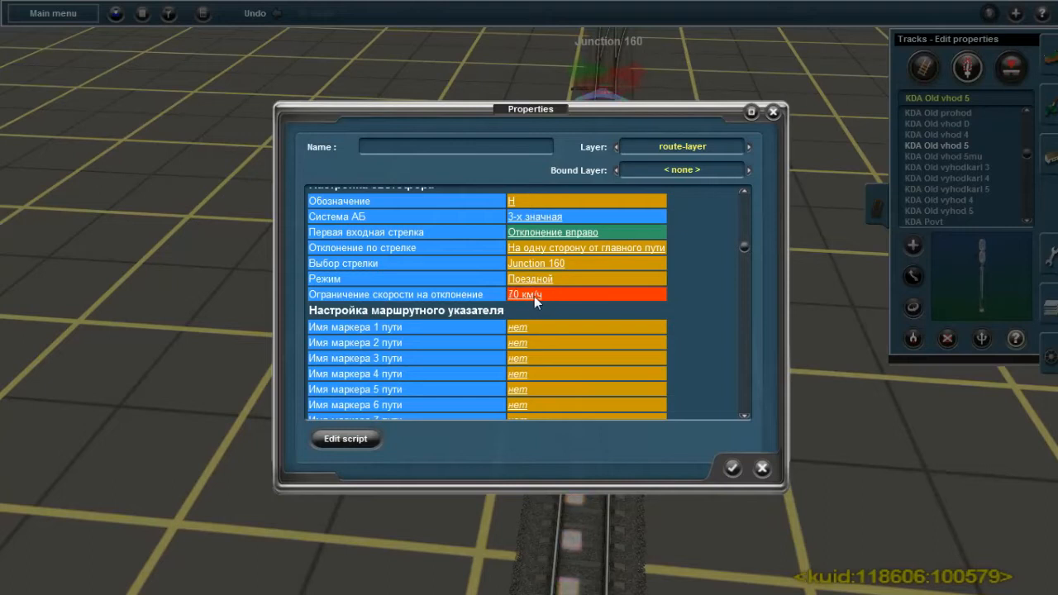
click(534, 296)
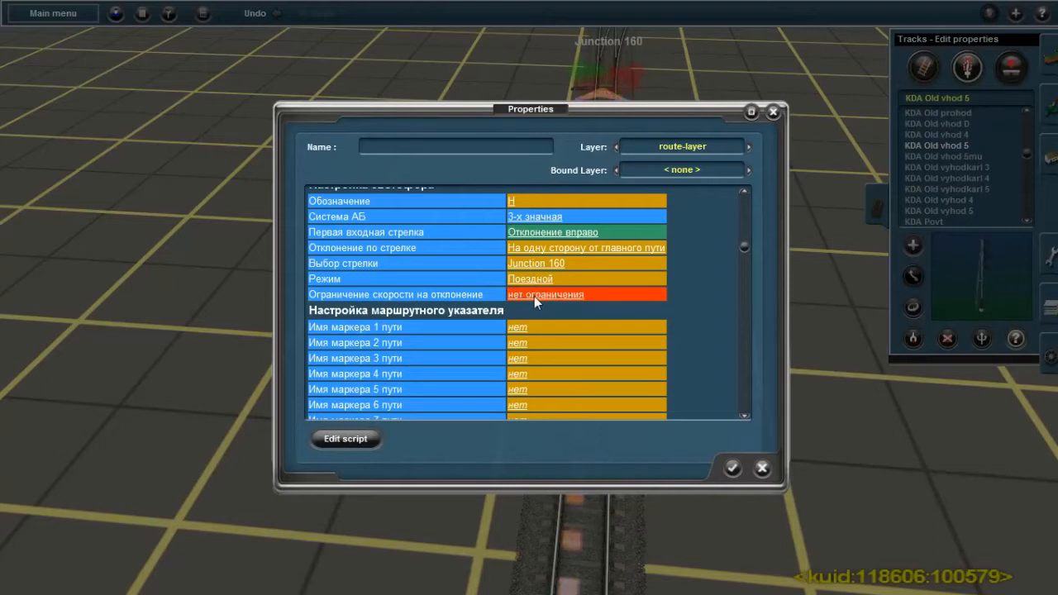
click(534, 295)
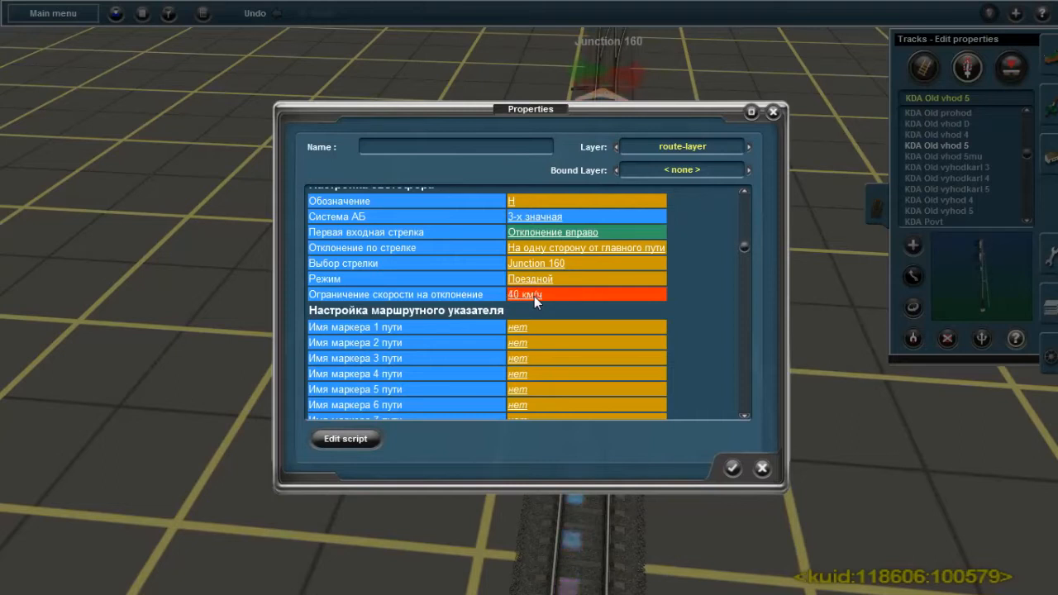
Try the Пригласительный сигнал option for Режим and return it to Поездной
scroll(534, 296, down, 2)
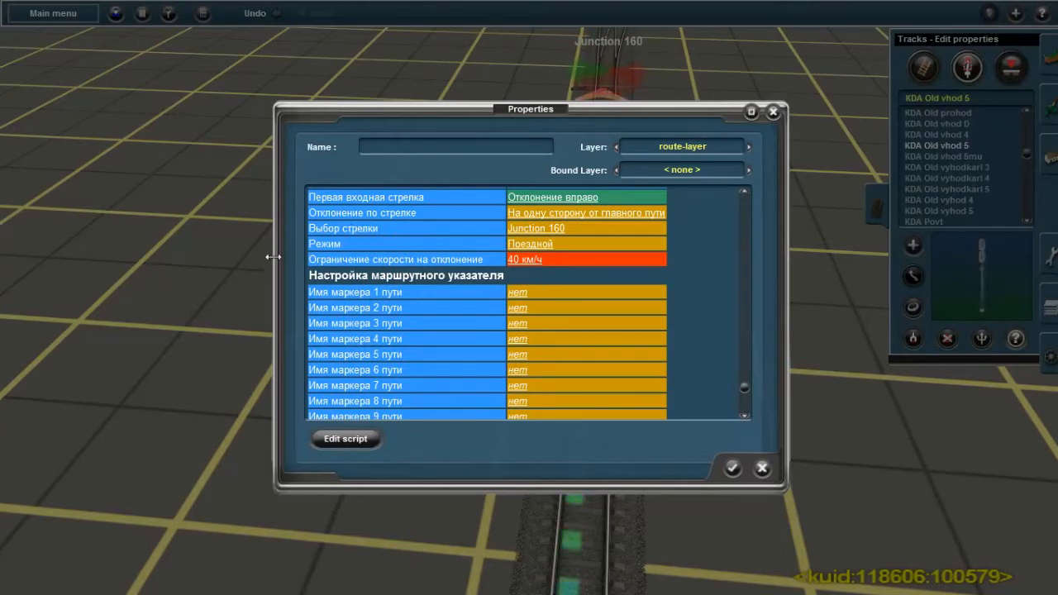
click(526, 244)
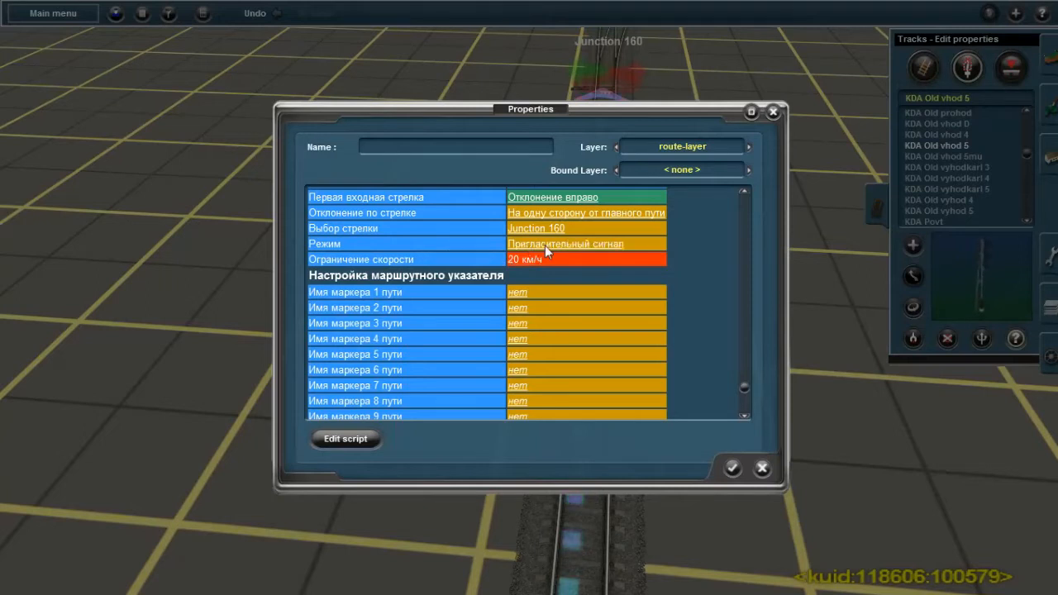
click(546, 244)
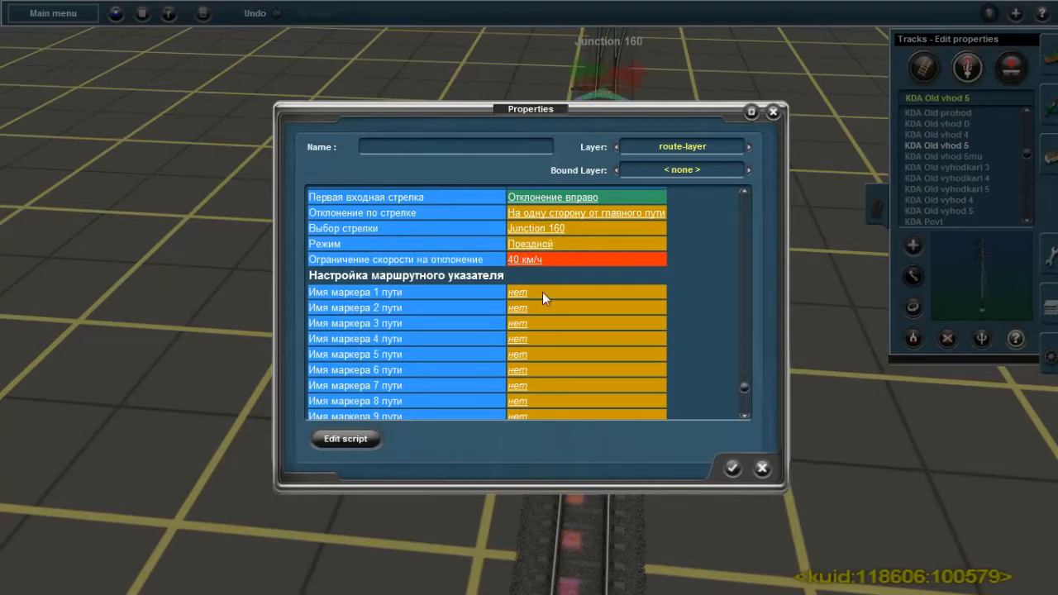
Name the track 1 and track 2 markers of the route indicator П1 and П2
scroll(530, 300, down, 1)
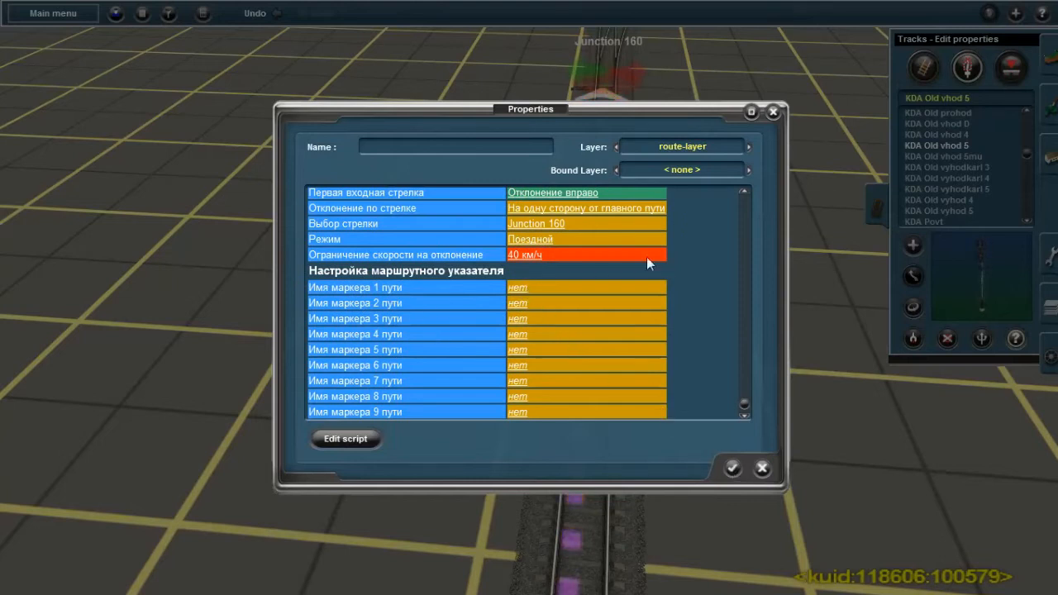
right_drag(645, 76, 524, 372)
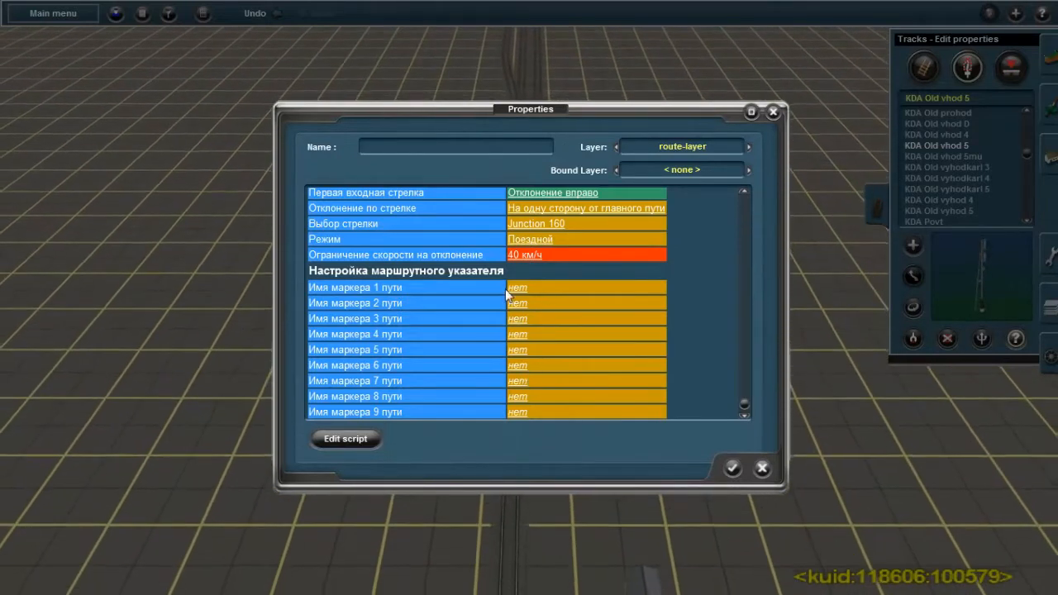
click(514, 290)
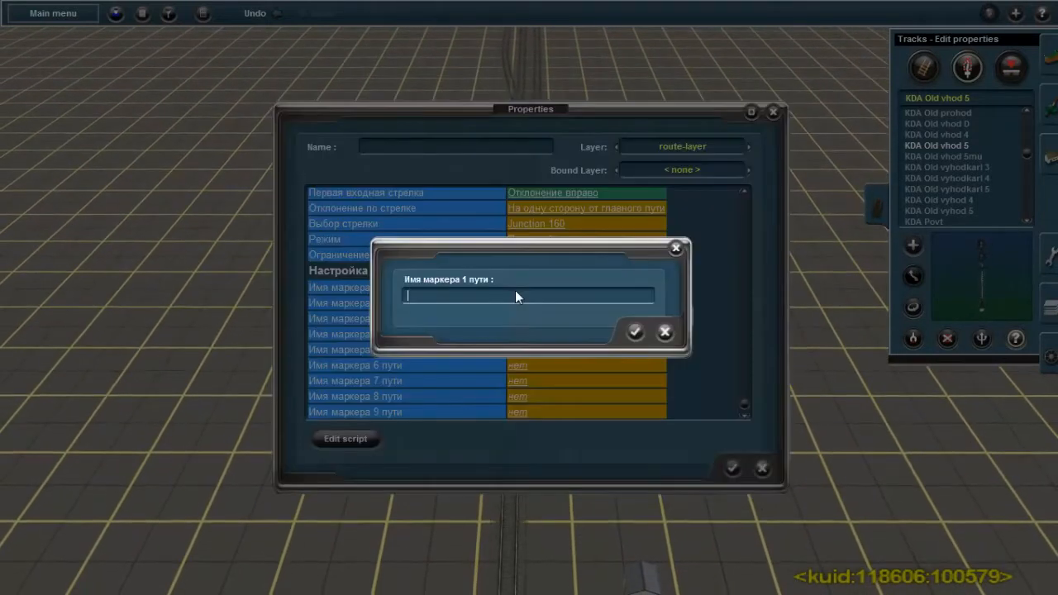
text(п)
key(BackSpace)
text(П1)
key(Return)
click(517, 300)
text(П2)
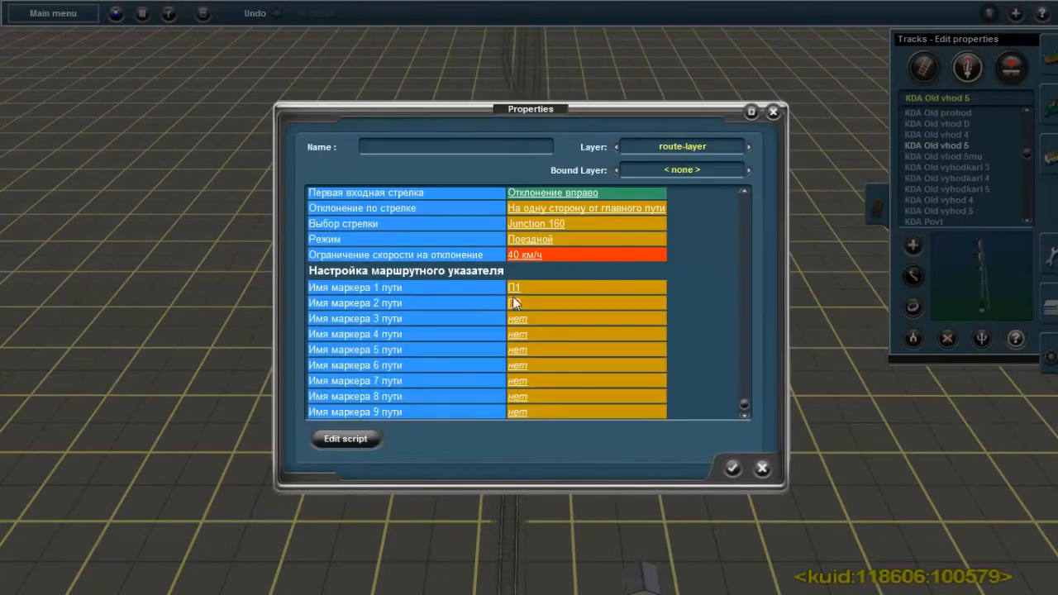
Name the track 3 marker П3 and accept the signal's properties
click(521, 319)
text(п)
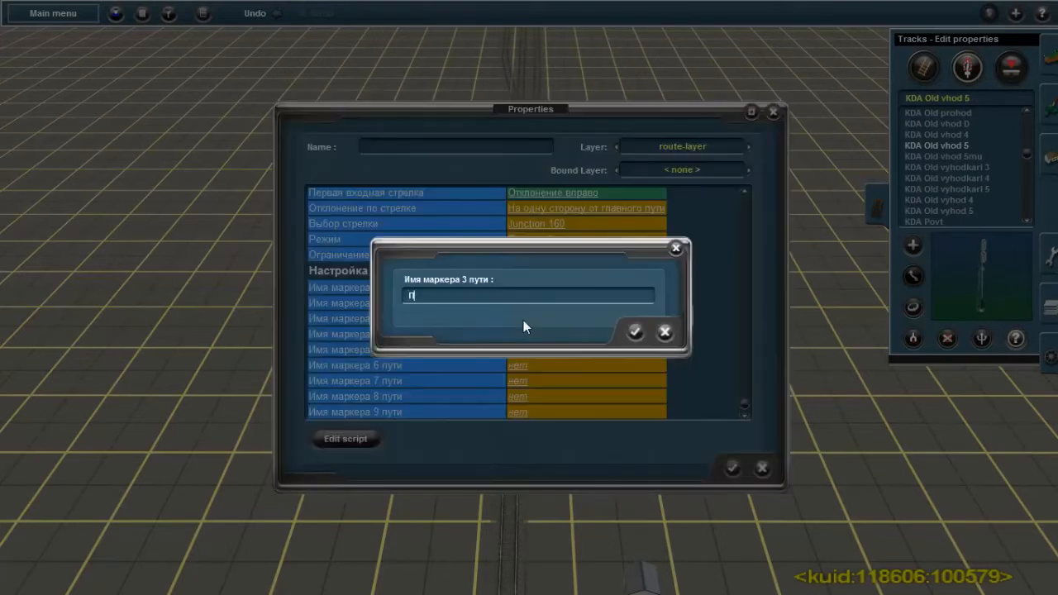
text(3)
click(634, 332)
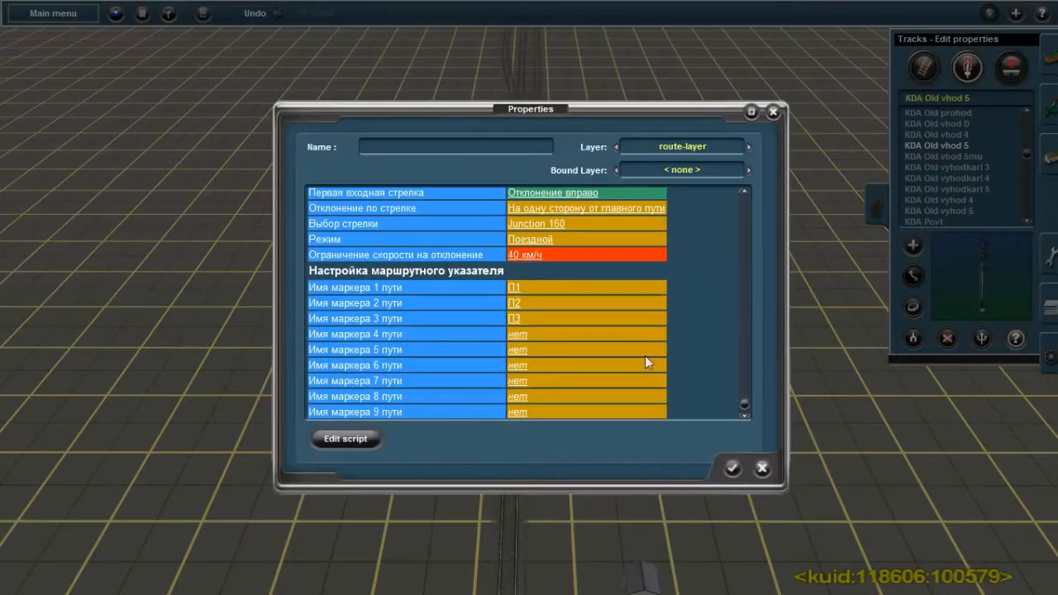
click(732, 468)
Place a KDA Old vhod 5mu signal on the single track before Junction 146, at the 49.9 metres mark
right_drag(485, 413, 537, 290)
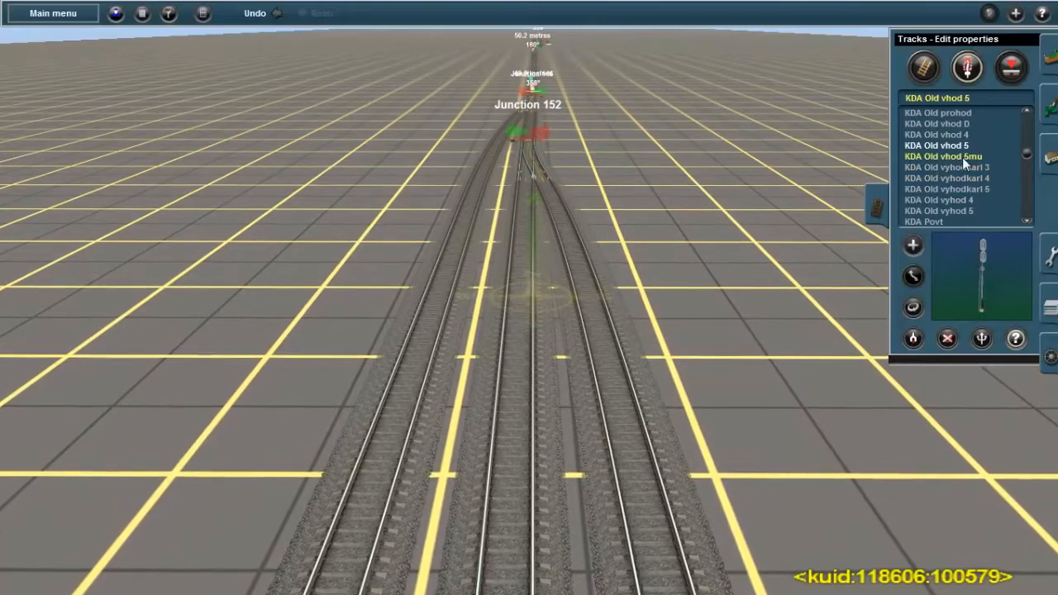
click(958, 156)
right_drag(536, 175, 579, 275)
key(Left)
key(Down)
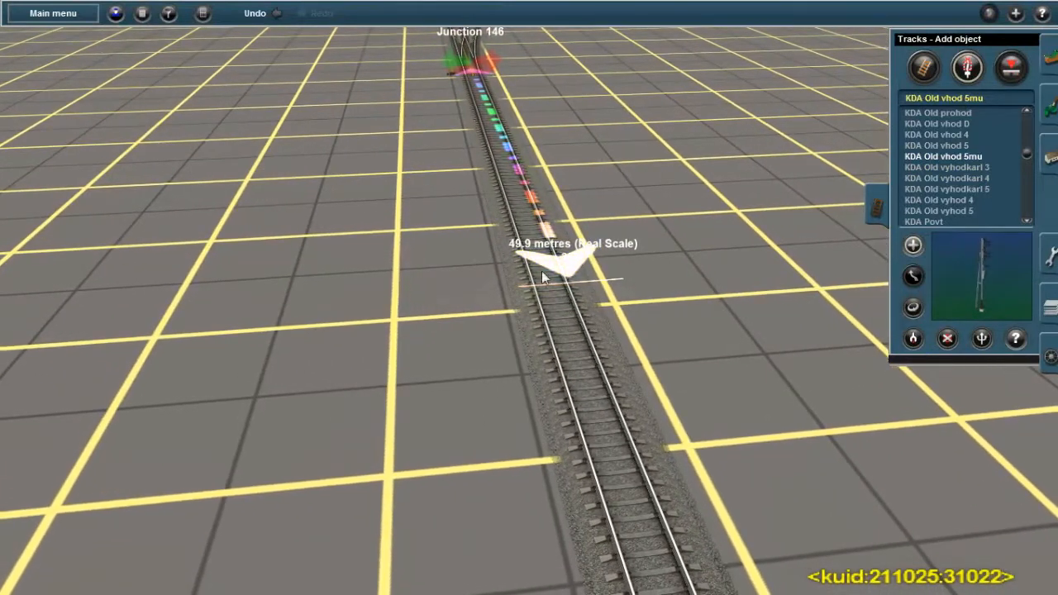
key(Up)
click(562, 314)
key(Down)
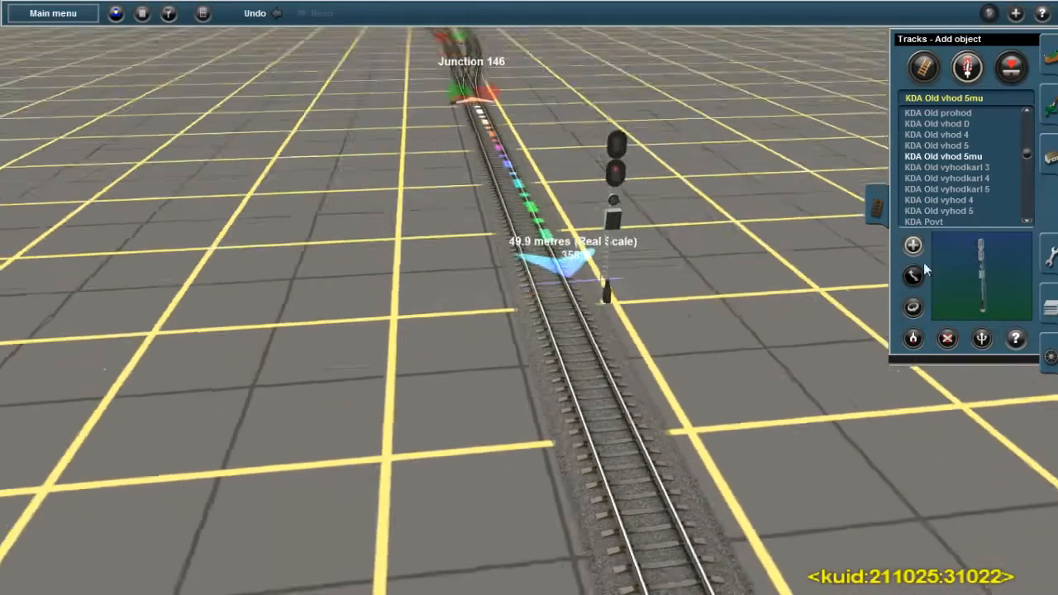
In the new entry signal's properties, set Обозначение to Ч and Первая входная стрелка to Отклонение вправо
click(1013, 338)
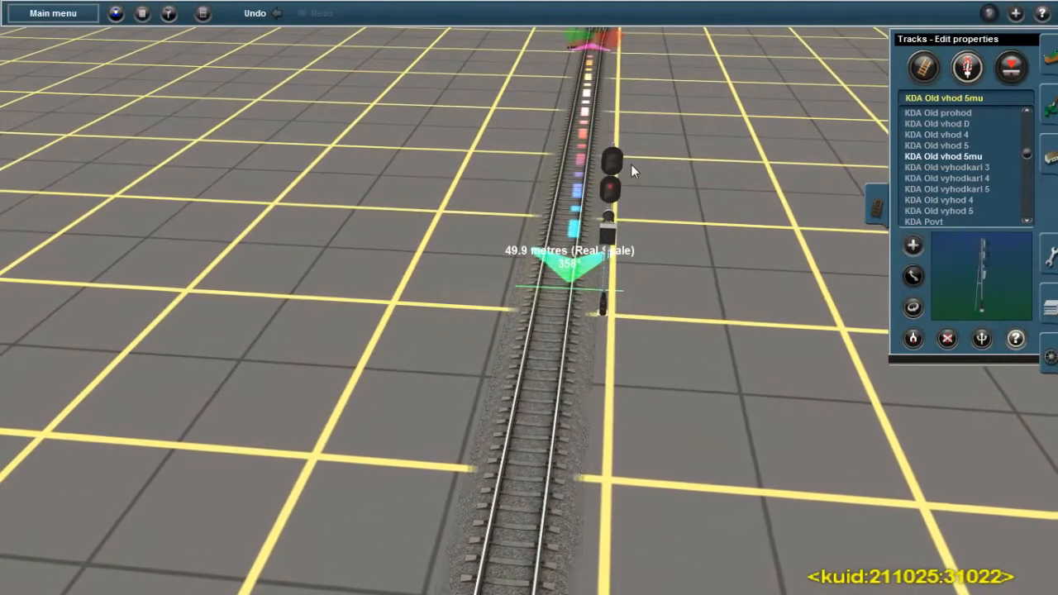
click(607, 155)
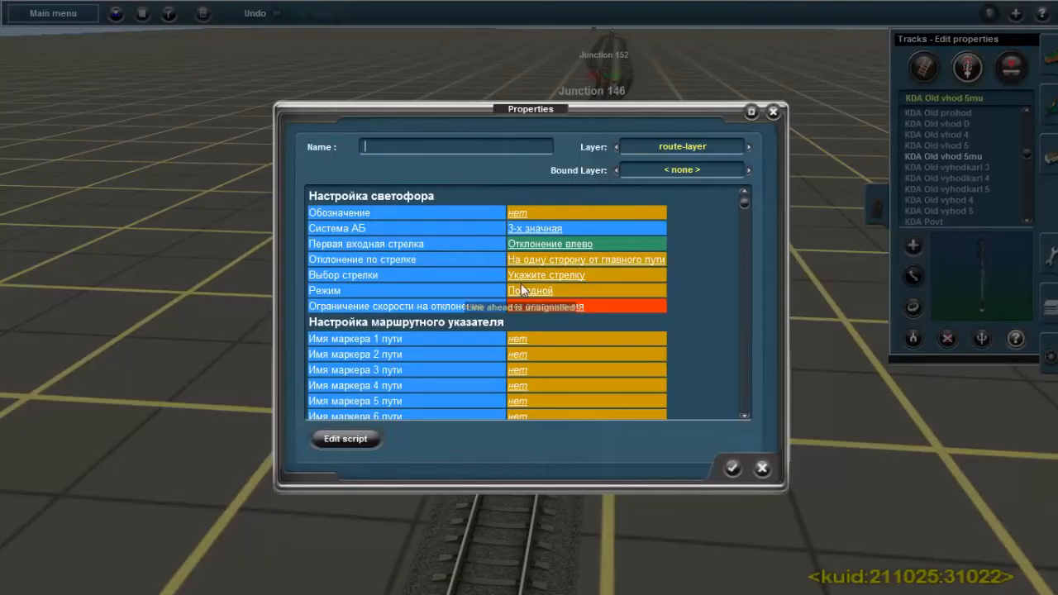
click(518, 213)
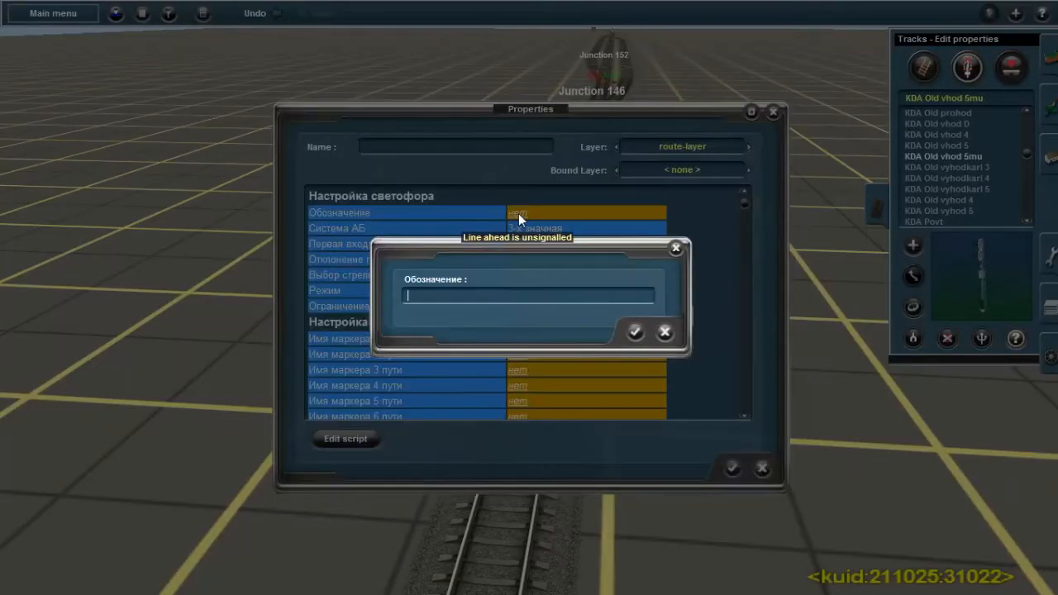
text(ч)
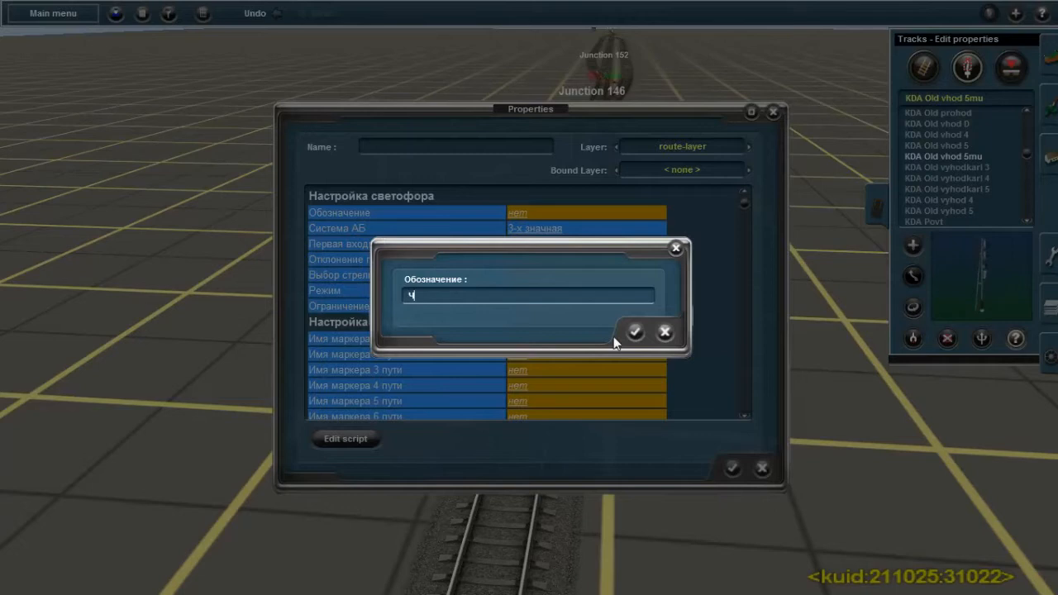
click(634, 332)
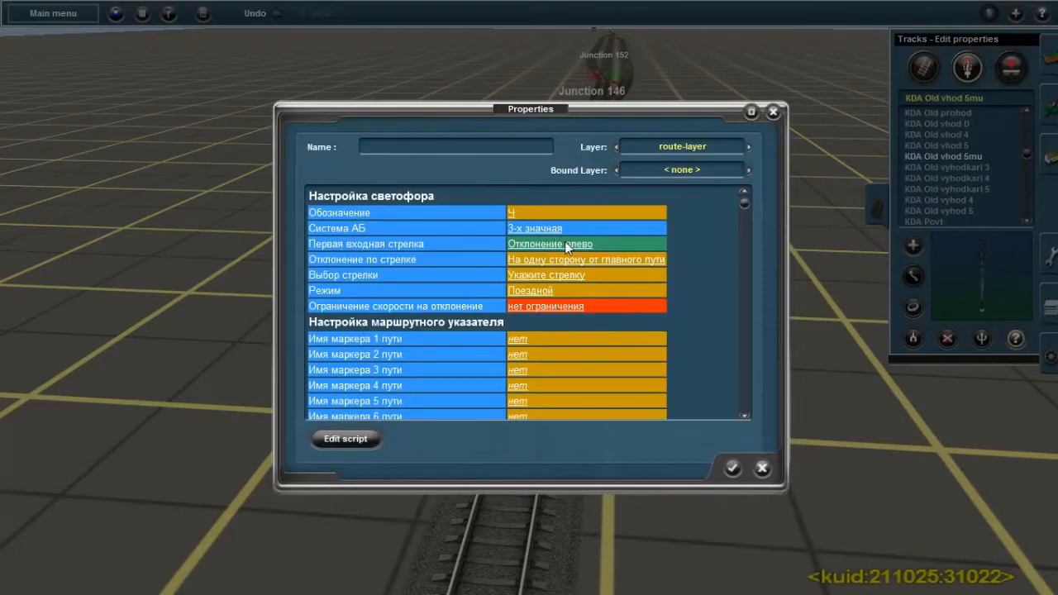
middle_drag(802, 401, 563, 255)
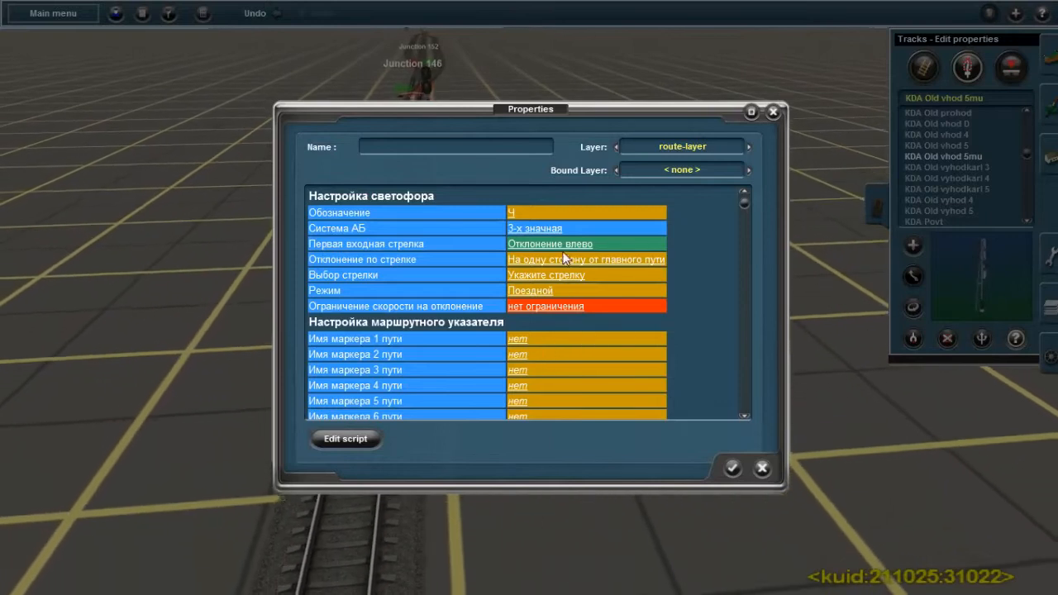
click(567, 245)
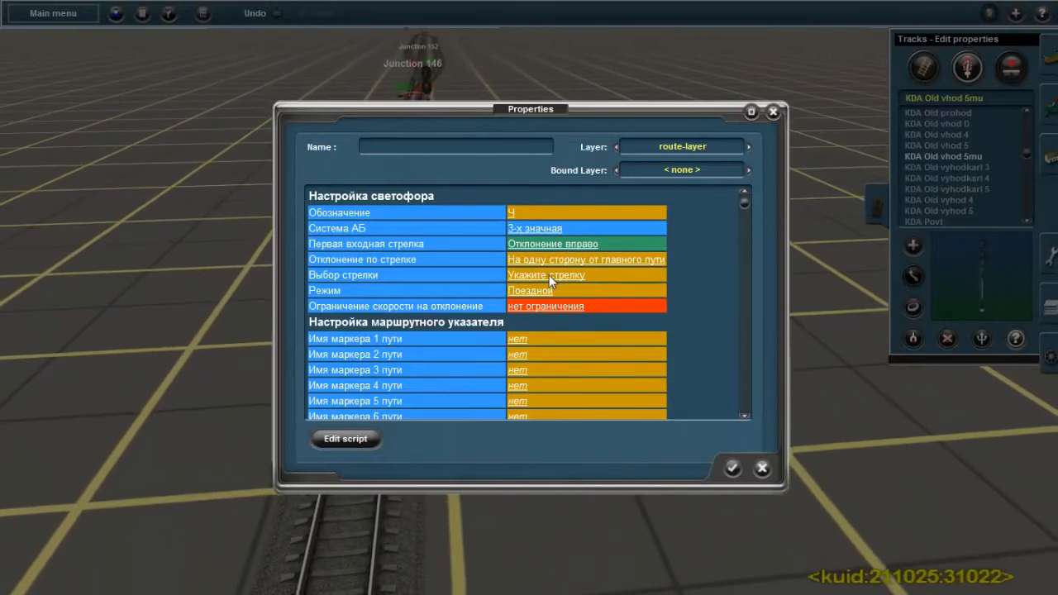
Assign Junction 146 as the signal's Выбор стрелки and set Ограничение скорости на отклонение to 40 км/ч
click(548, 276)
click(460, 346)
click(635, 394)
click(552, 308)
Name the markers of tracks 1 to 3 П1, П2 and П3, and accept the signal's properties
click(519, 340)
text(П1)
click(634, 331)
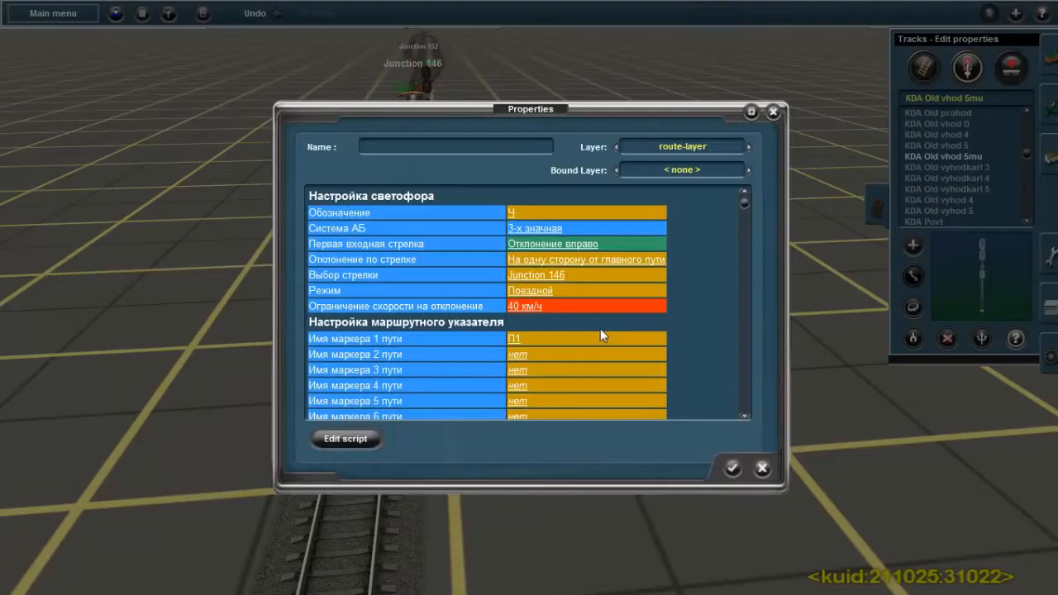
click(519, 357)
text(П2)
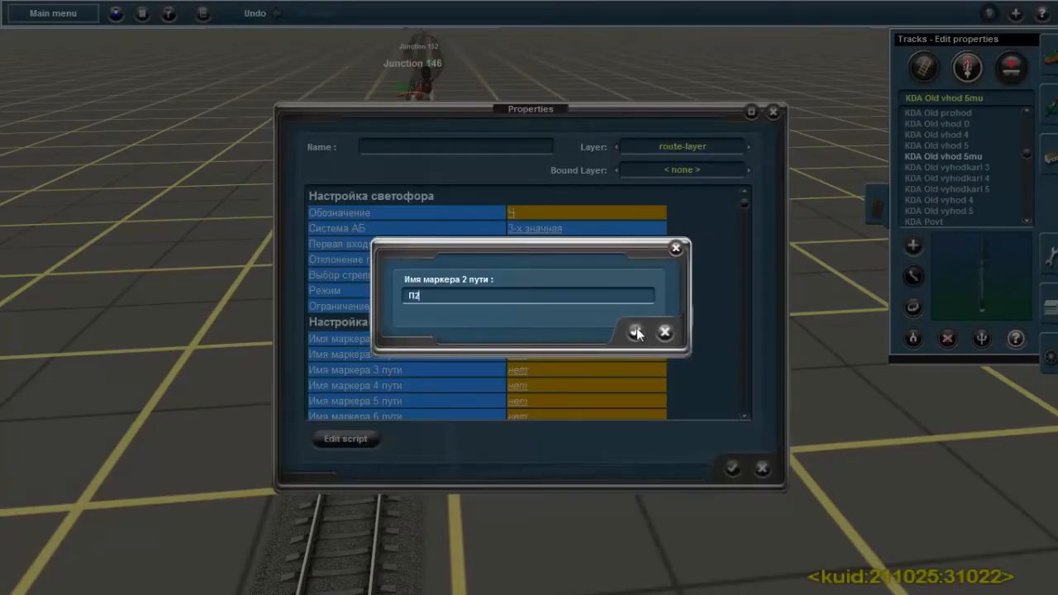
click(635, 331)
click(521, 370)
text(П3)
click(629, 333)
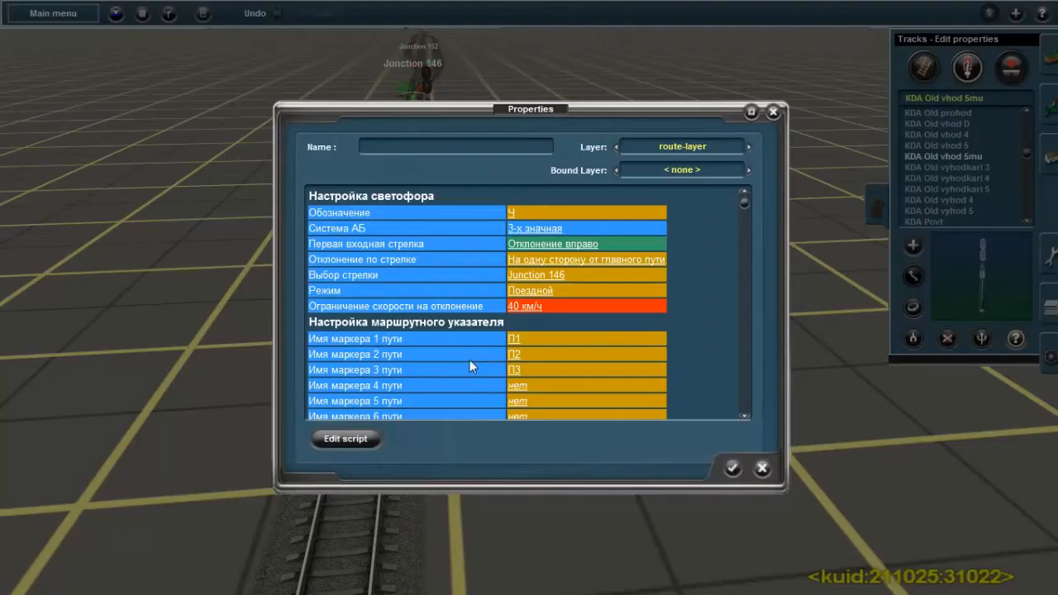
click(732, 468)
Place a KDA Old vyhod 4 signal on the middle station track before Junction 152 and rotate it to face the other direction
right_drag(452, 178, 533, 170)
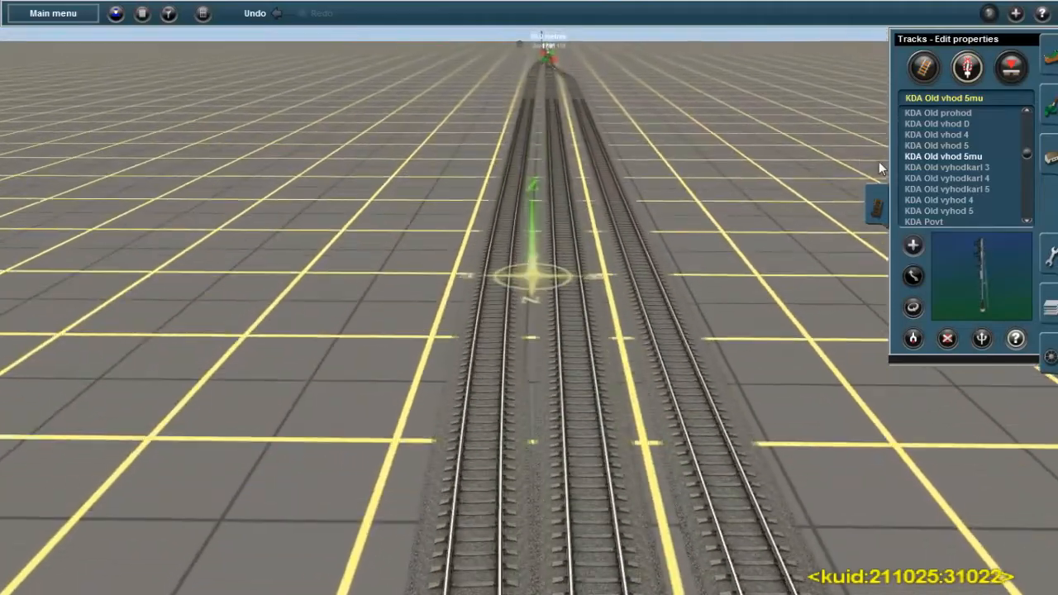
key(Left)
key(Left)
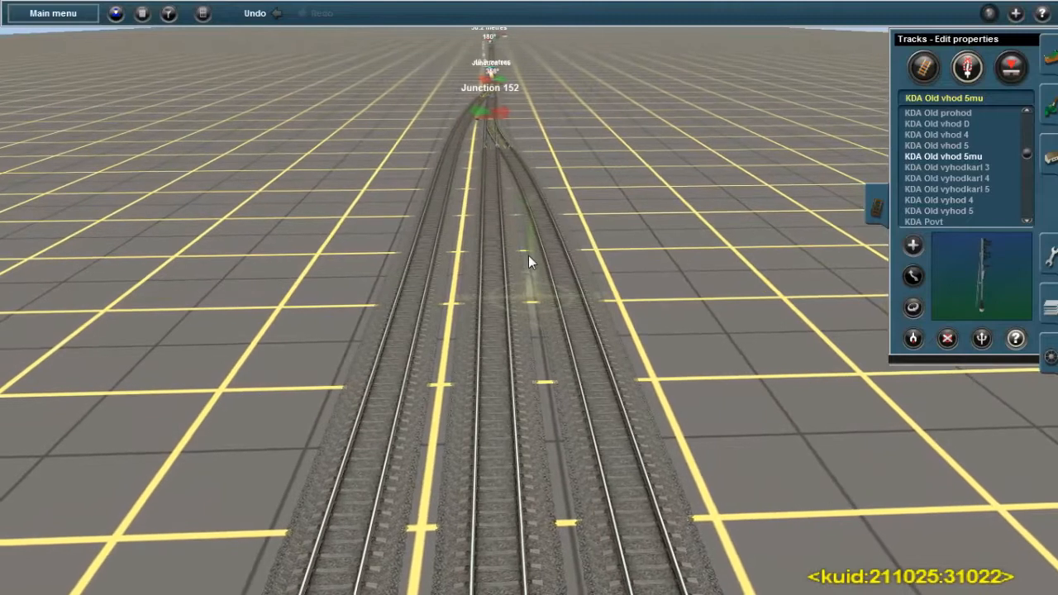
click(959, 207)
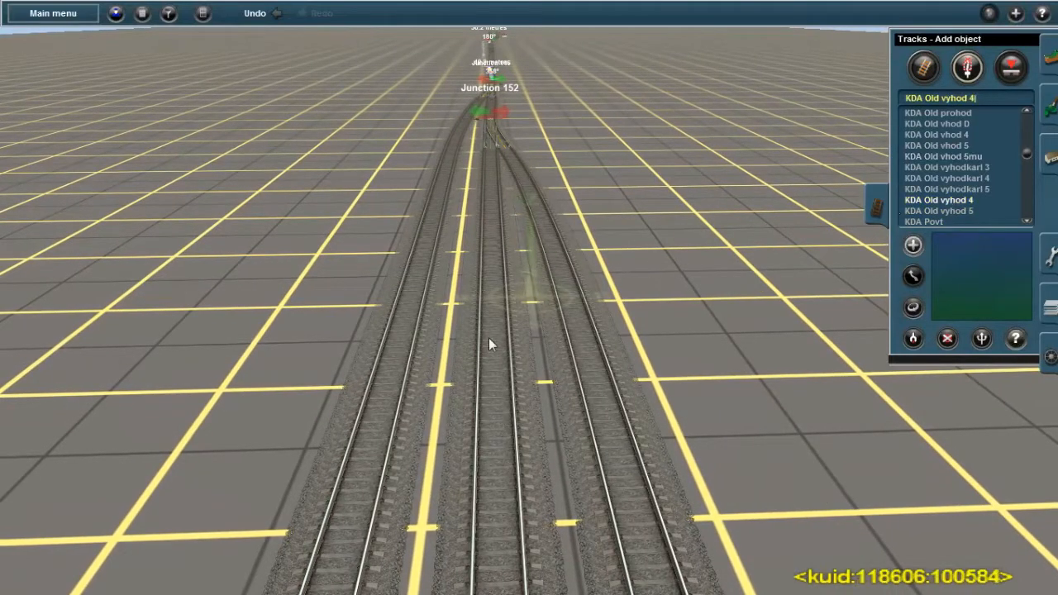
right_click(509, 279)
scroll(516, 293, up, 2)
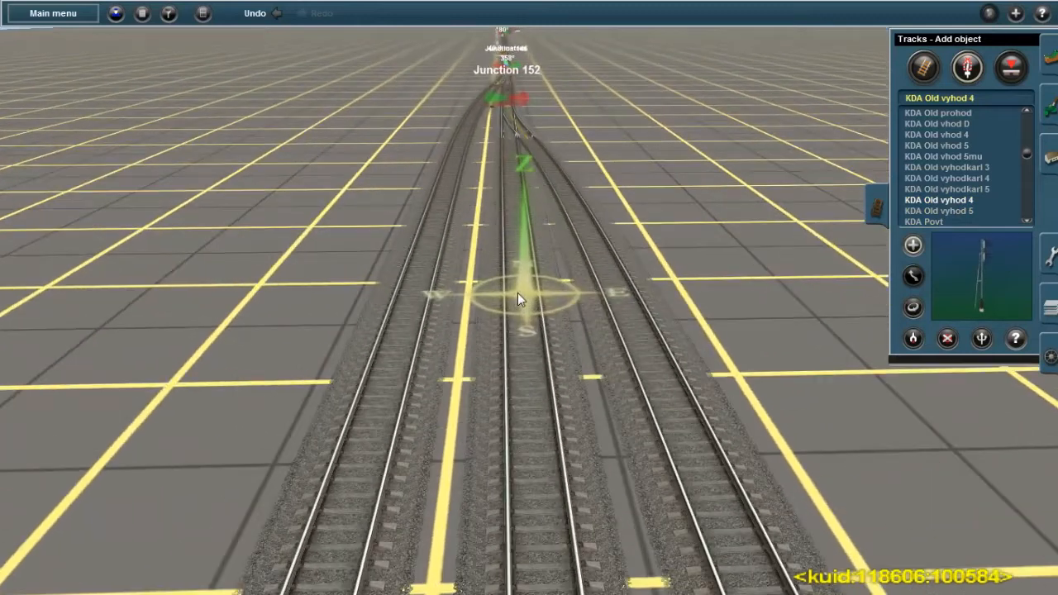
click(532, 292)
key(Left)
click(912, 307)
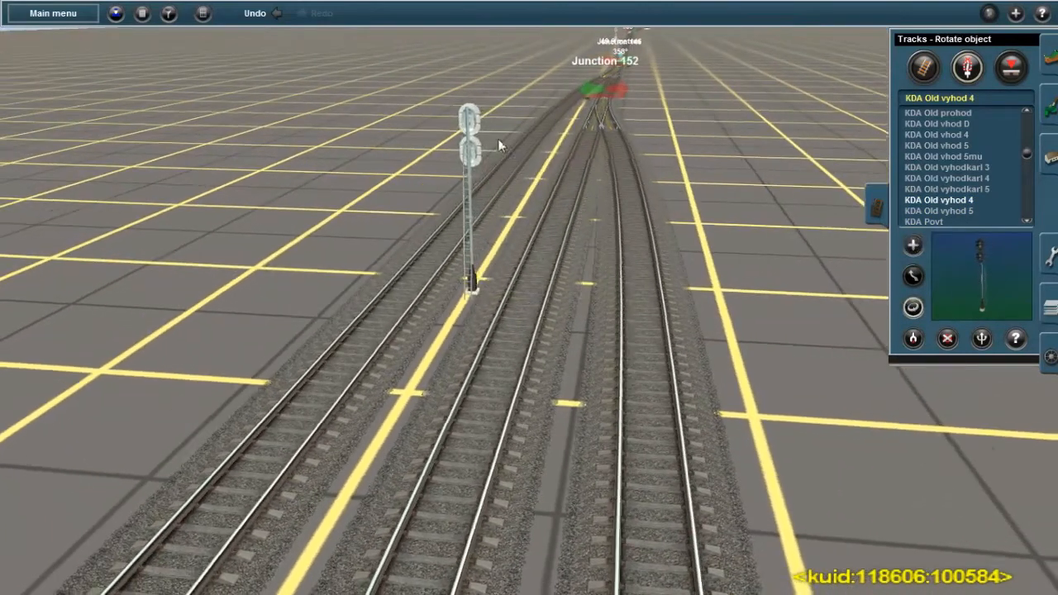
click(478, 119)
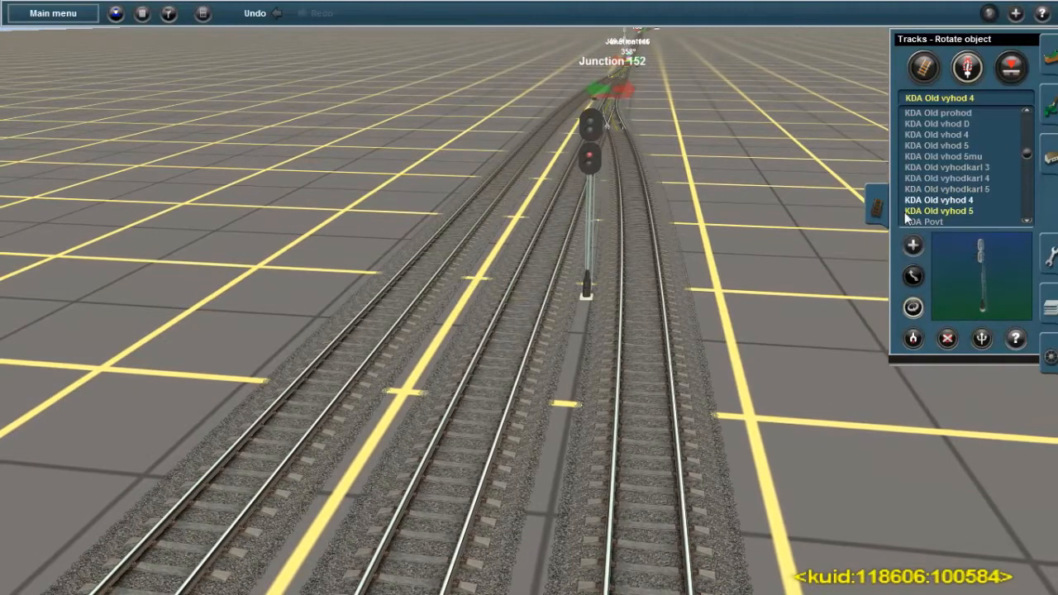
Place a KDA Old vyhodkarl 5 signal beside the outer station track to the right of the mast signal, before Junction 152
click(975, 189)
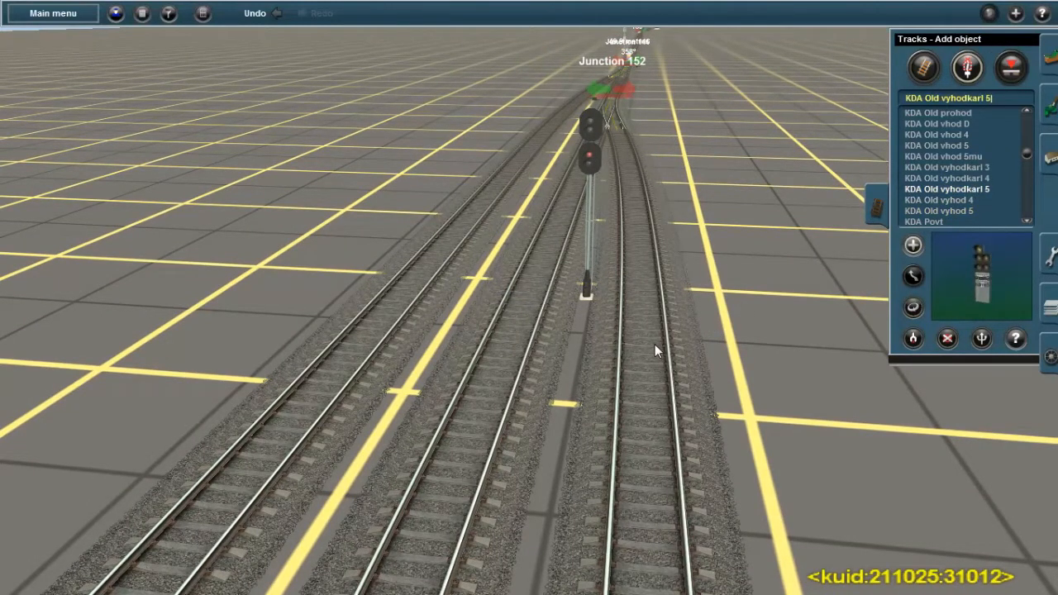
click(644, 374)
key(Down)
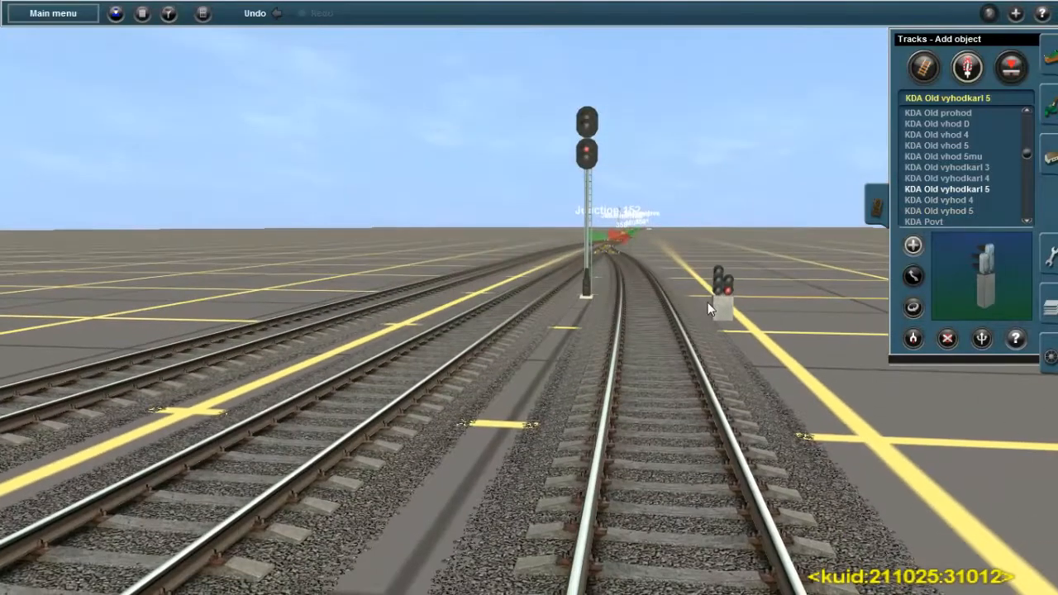
key(Up)
key(Up)
key(Left)
key(Down)
key(Right)
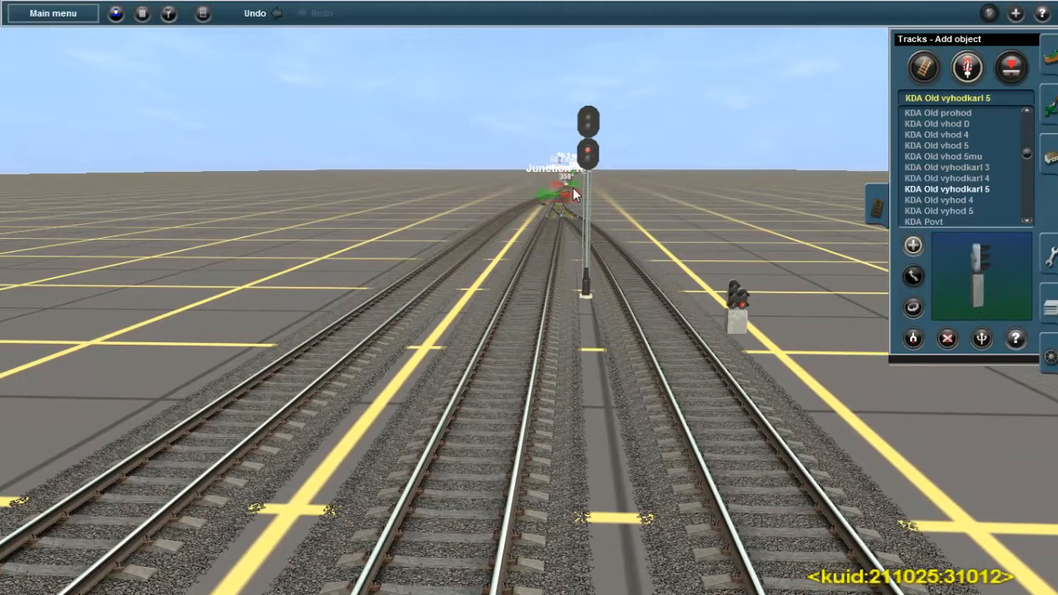
right_click(659, 335)
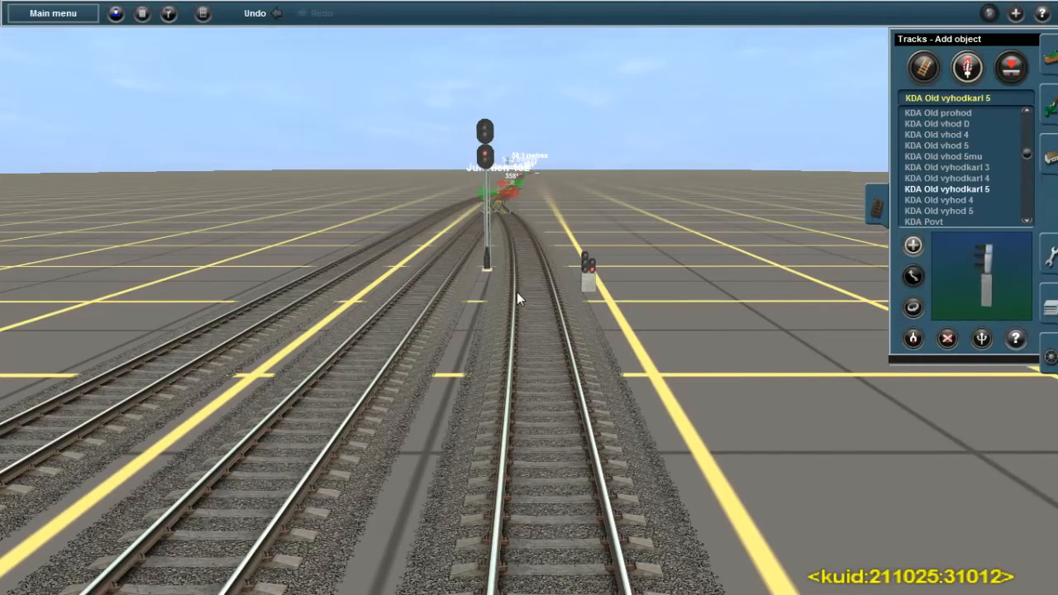
key(Up)
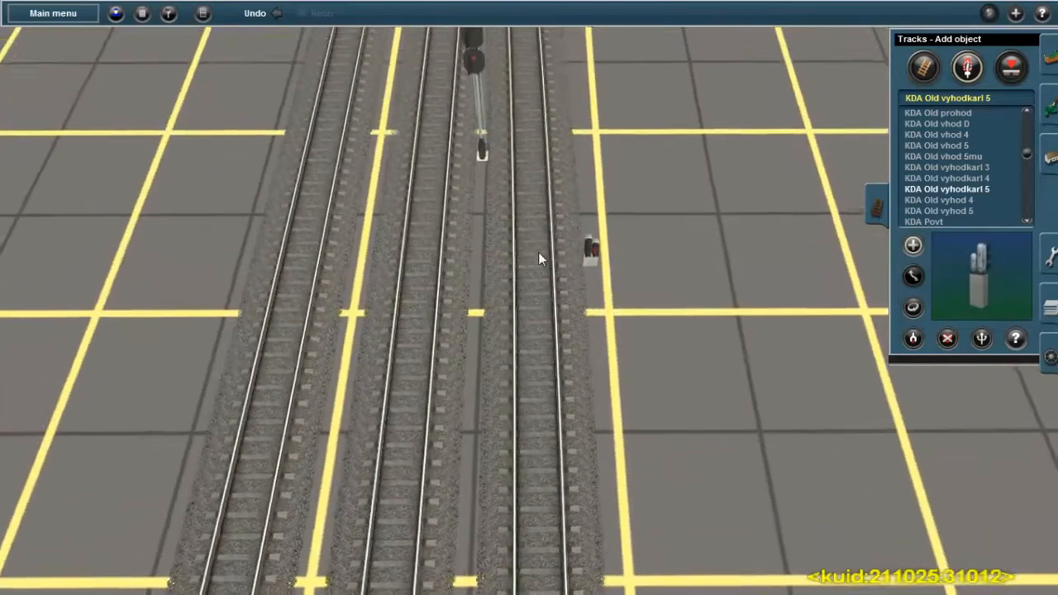
right_click(540, 232)
key(Down)
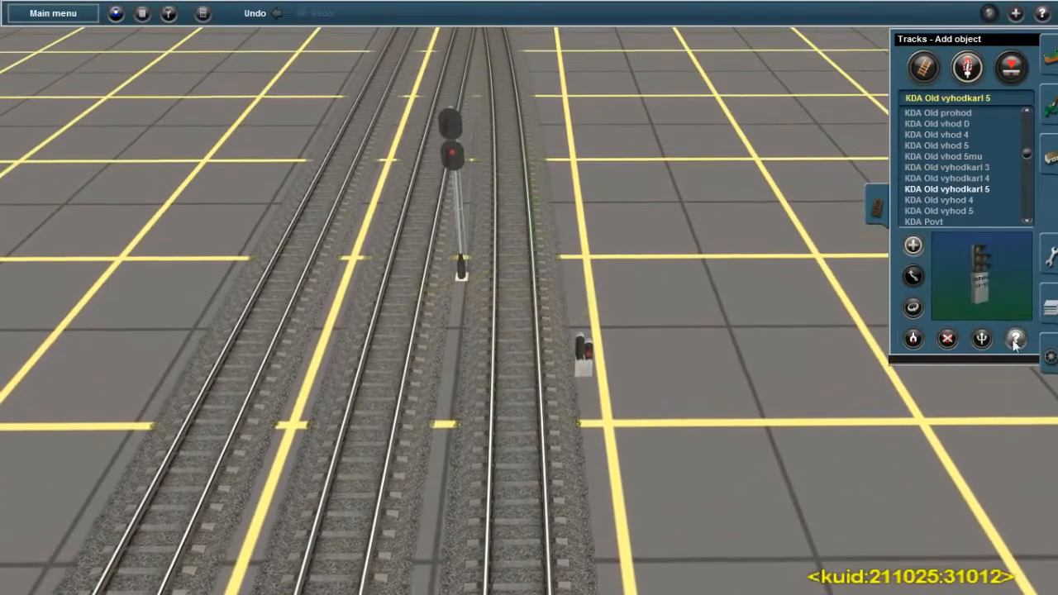
Place another KDA Old vyhodkarl 5 signal on the opposite outer track and rotate it to face the other direction
click(246, 346)
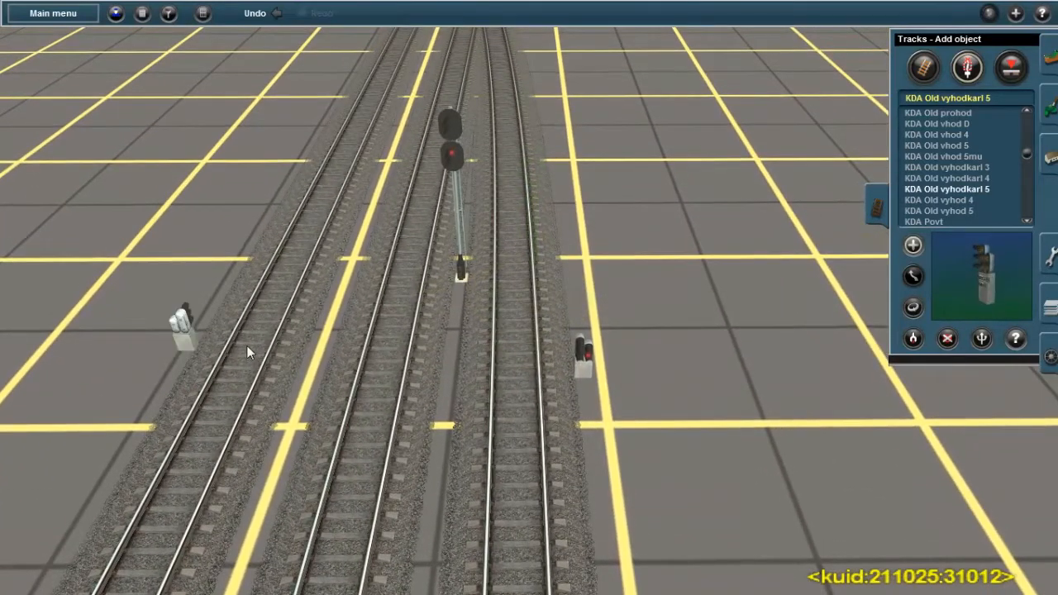
click(912, 306)
drag(188, 320, 256, 332)
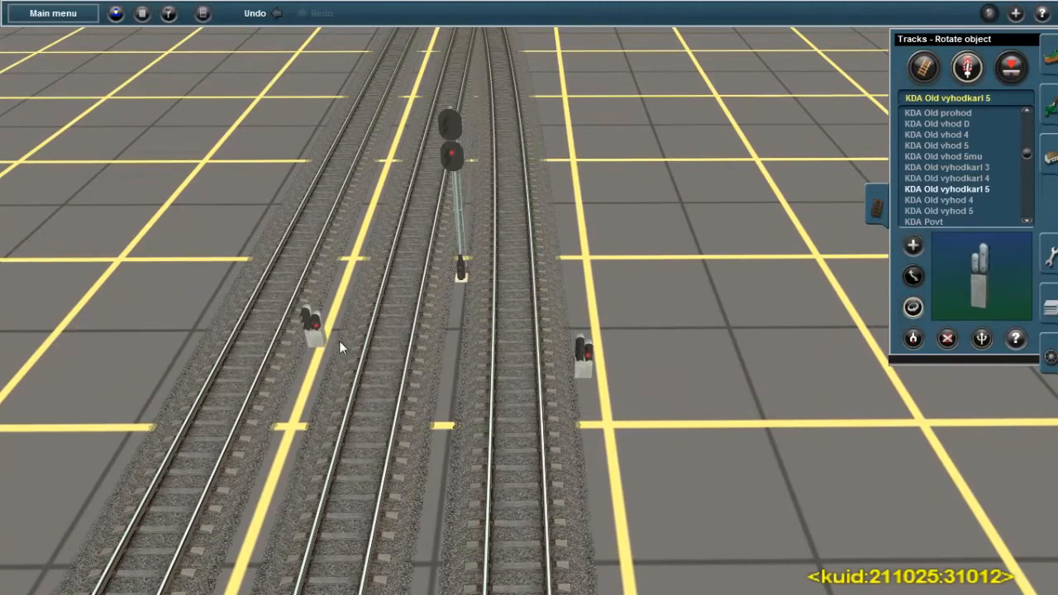
In the properties of the dwarf signal on the right outer track, set Обозначение to Н2
click(986, 340)
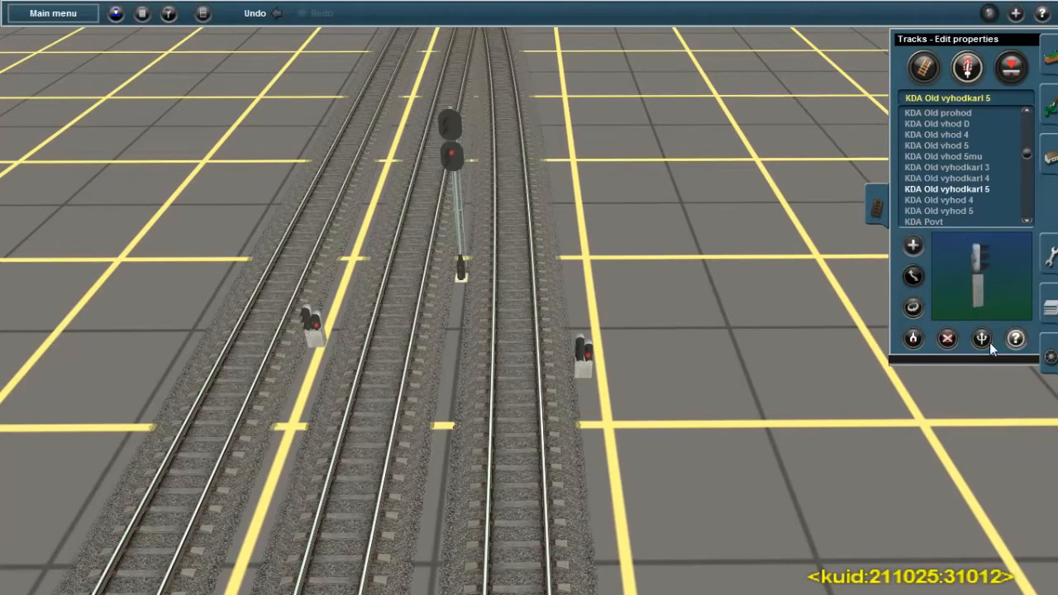
click(587, 366)
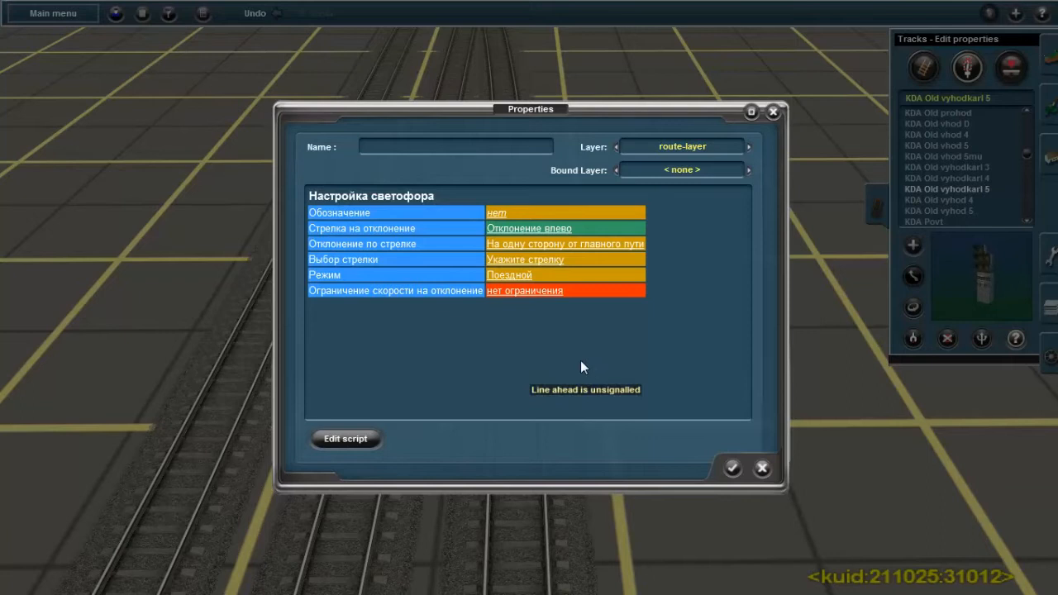
click(497, 214)
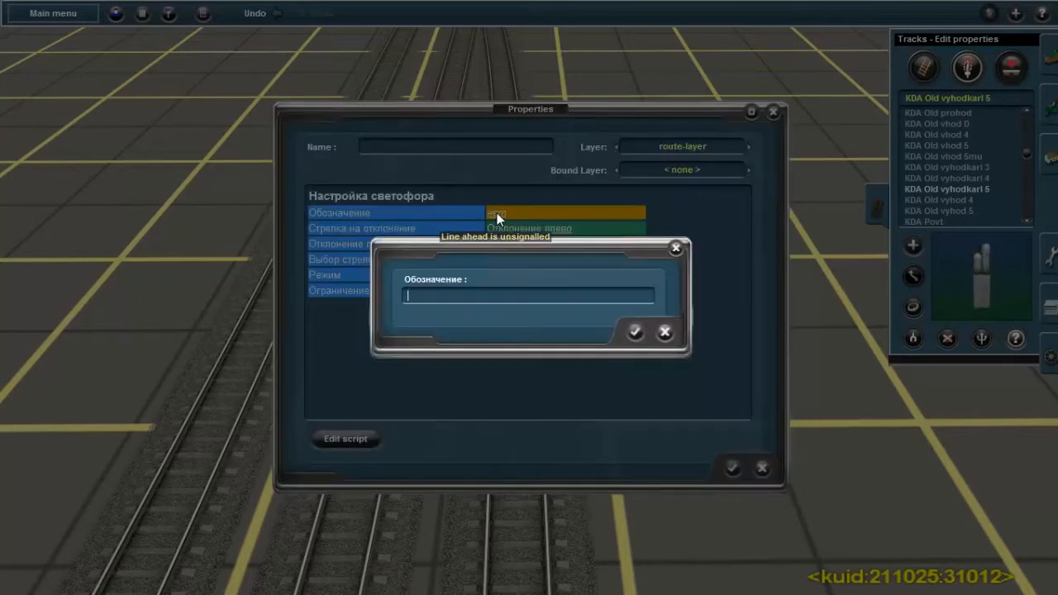
text(Н2)
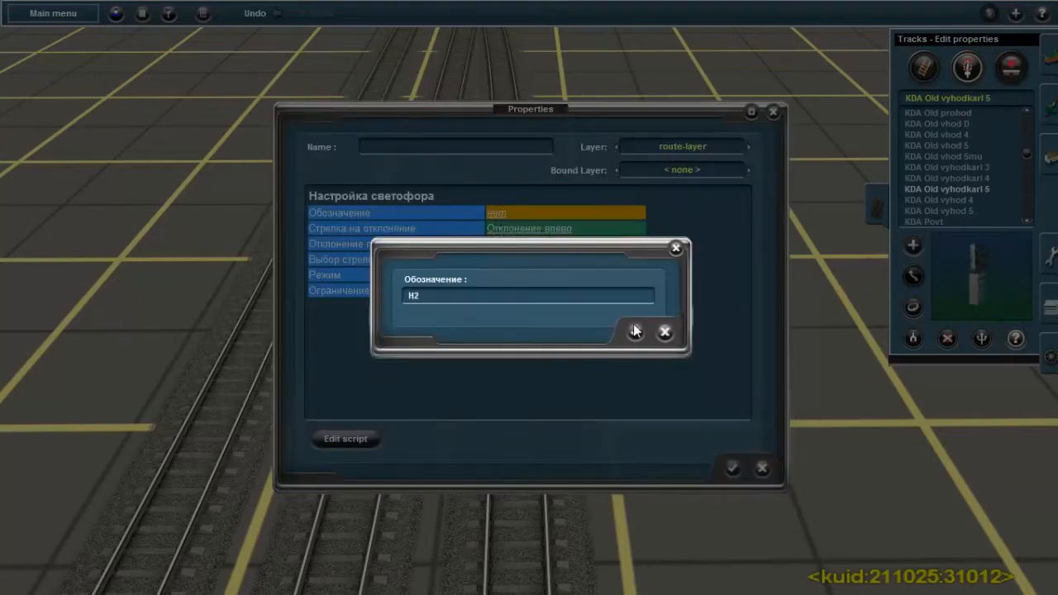
click(634, 331)
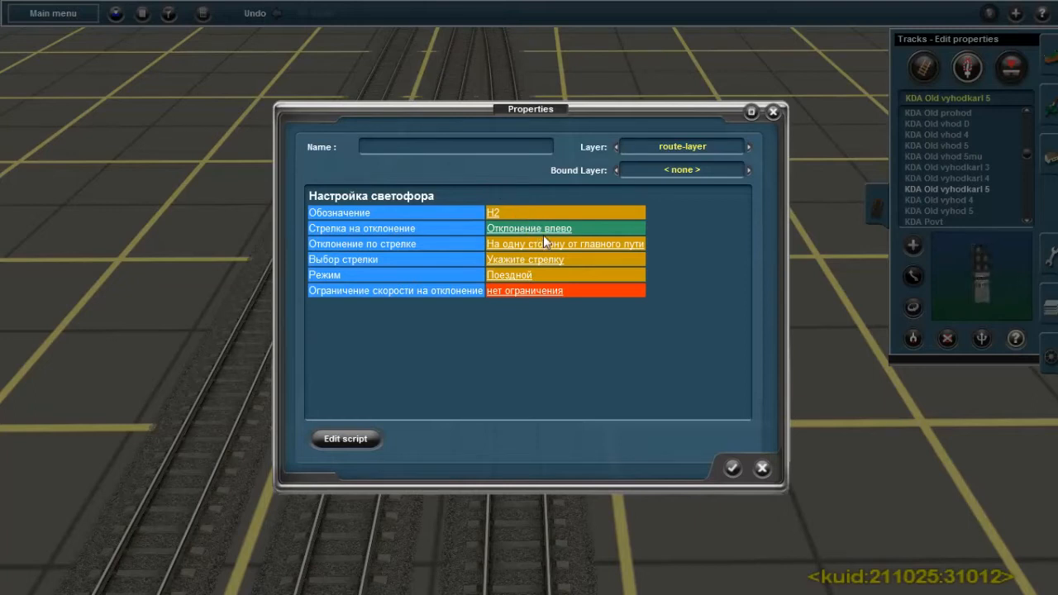
Assign Junction 152 as signal Н2's Выбор стрелки, set Ограничение скорости на отклонение to 25 км/ч and accept the properties
right_click(542, 83)
right_drag(495, 196, 542, 262)
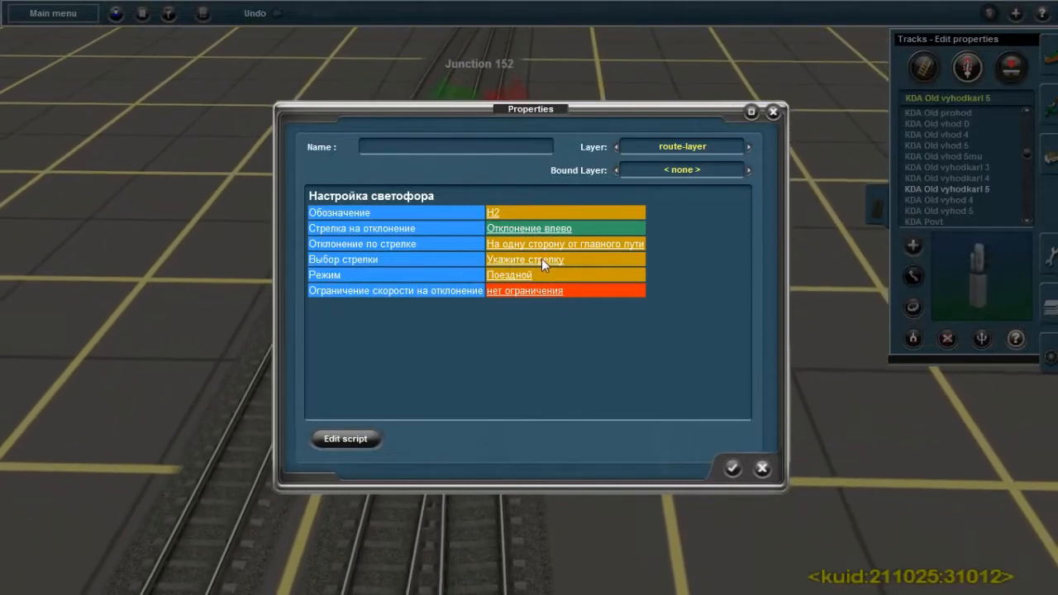
click(542, 260)
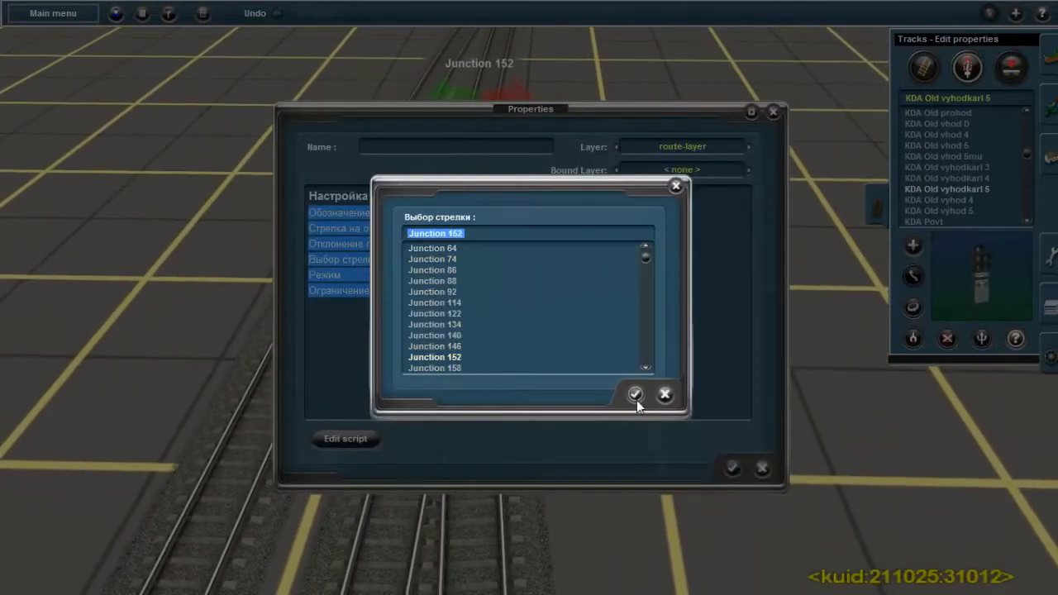
click(635, 395)
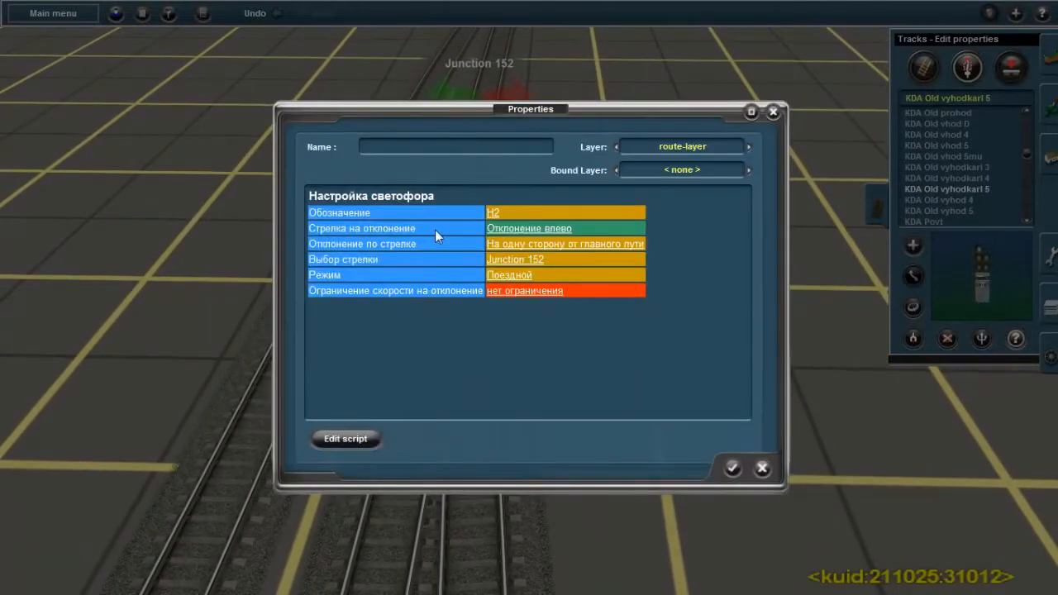
click(529, 291)
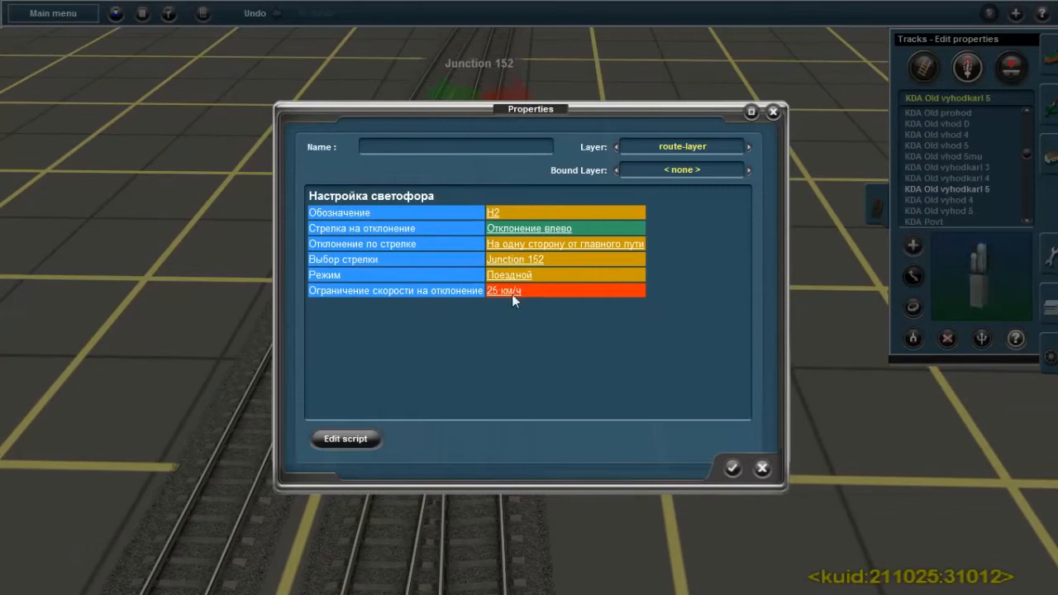
click(732, 468)
Set the Обозначение of the mast signal between the two dwarf signals to Н3 and accept its properties
right_click(564, 421)
right_click(496, 475)
scroll(538, 467, down, 3)
right_click(591, 488)
right_click(479, 524)
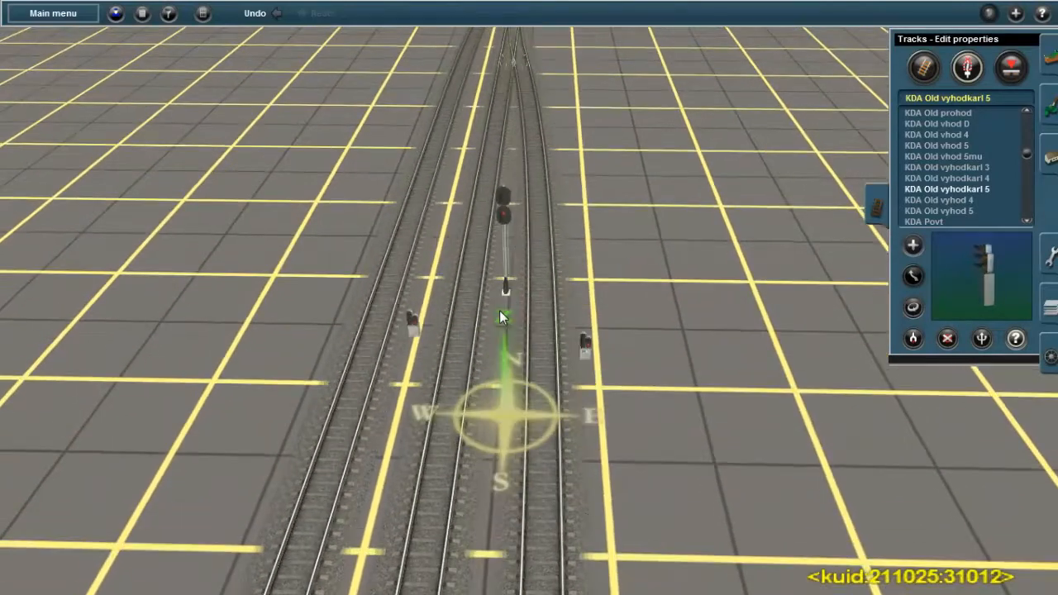
right_click(499, 311)
scroll(516, 281, up, 2)
key(Down)
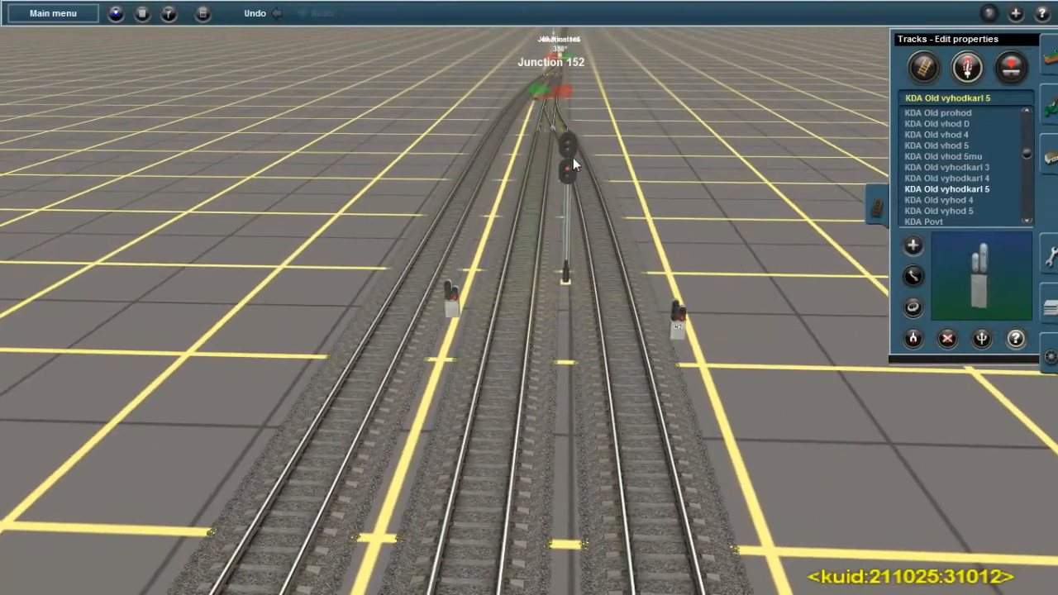
click(568, 147)
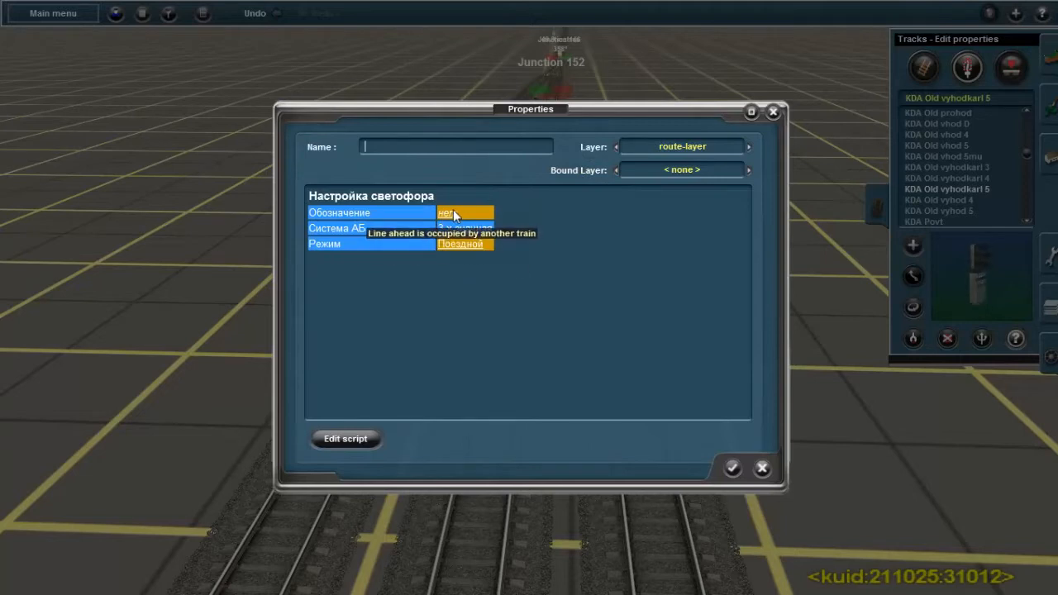
click(454, 214)
text(нз)
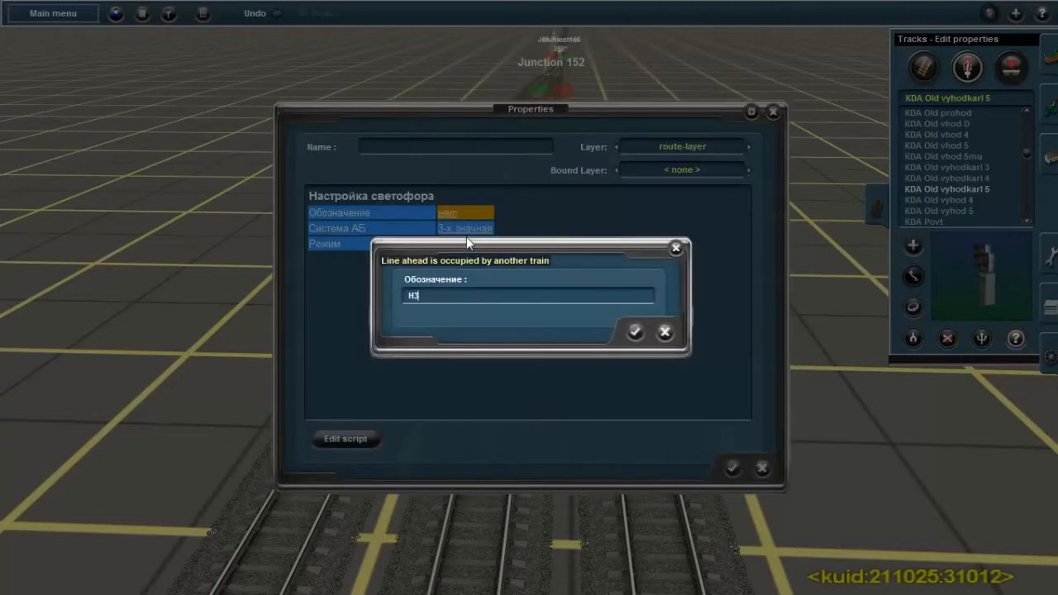
click(635, 332)
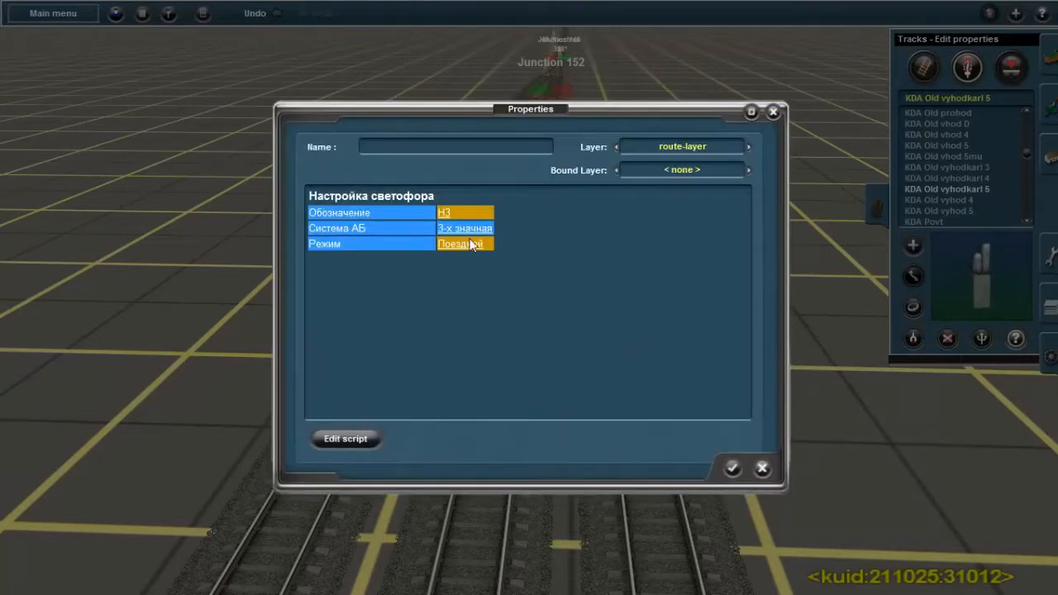
click(733, 467)
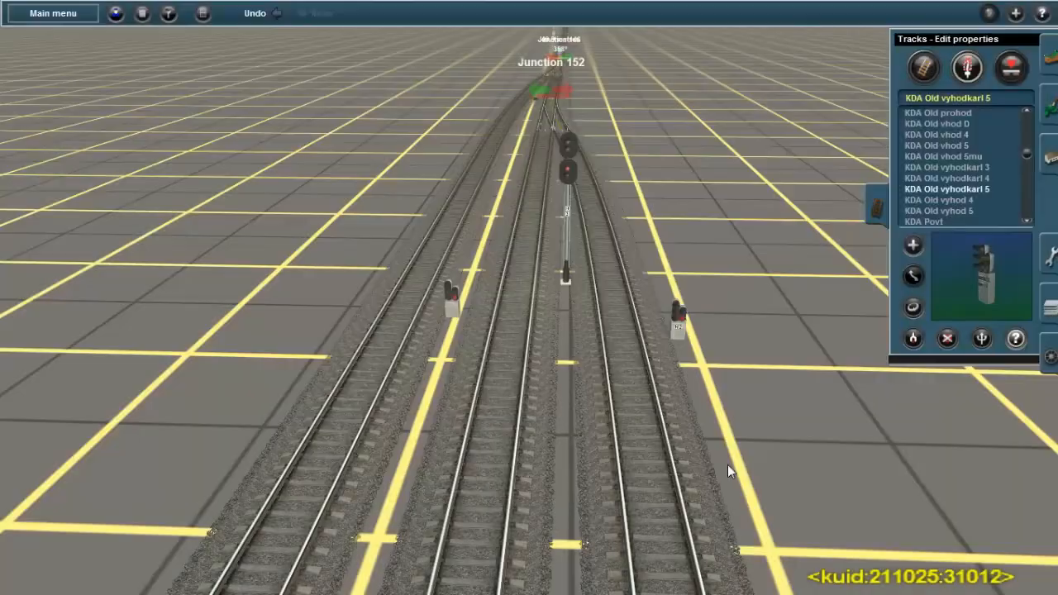
In the left dwarf signal's properties, set Обозначение to Н4 and Стрелка на отклонение to Отклонение вправо
click(455, 302)
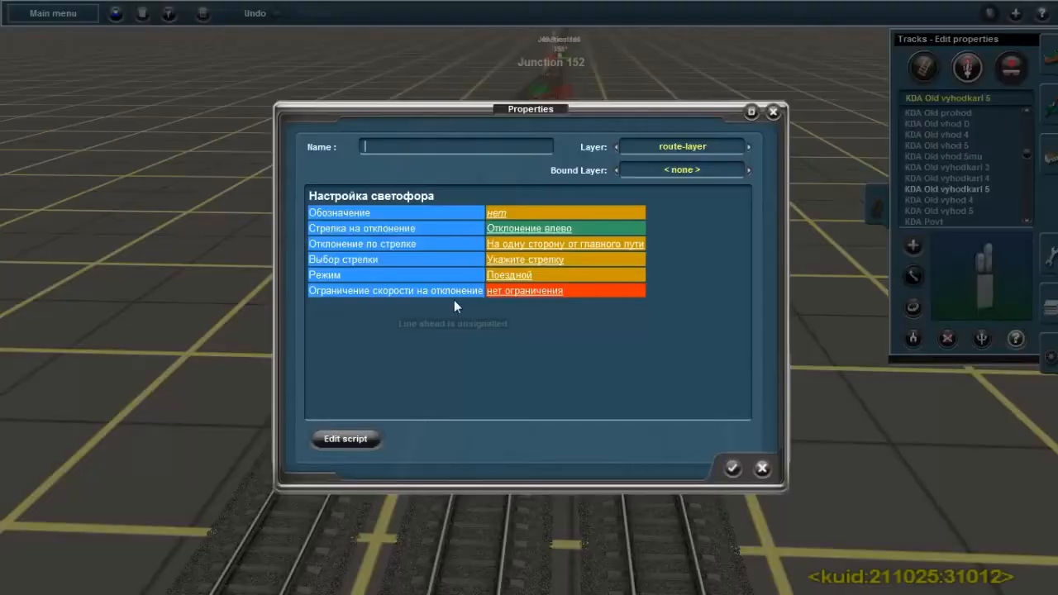
click(501, 212)
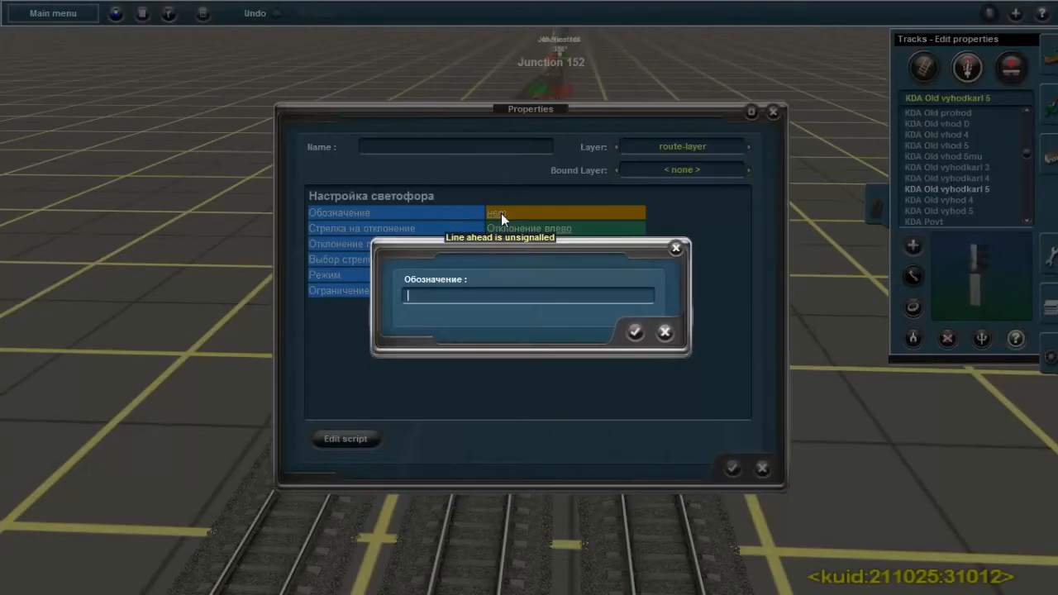
text(H4)
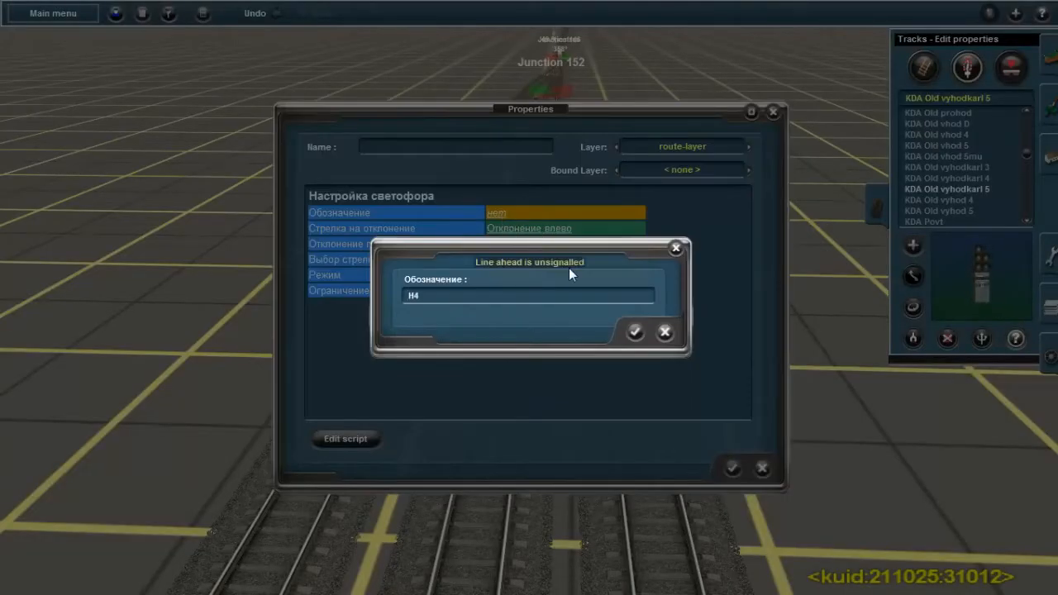
click(635, 332)
click(537, 230)
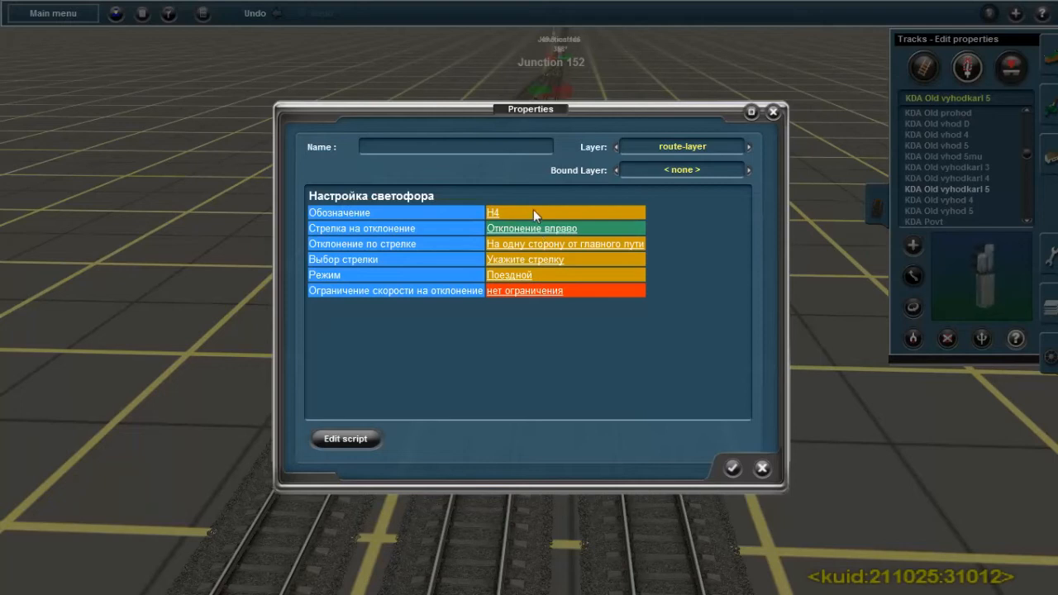
Assign Junction 146 as signal Н4's Выбор стрелки, set its Ограничение скорости на отклонение and accept the properties
right_click(828, 347)
key(Up)
key(Up)
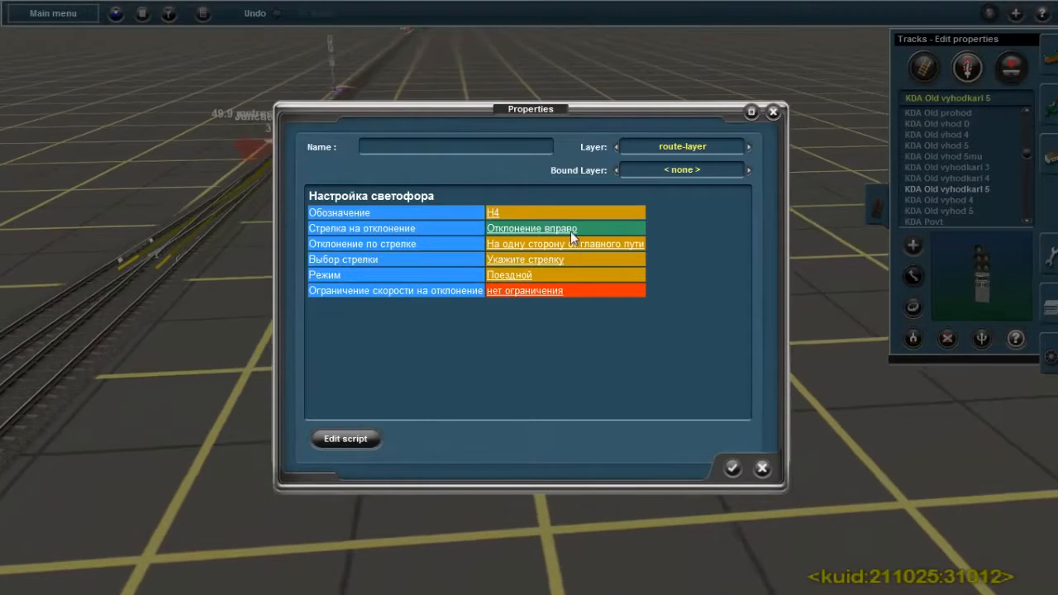
key(Up)
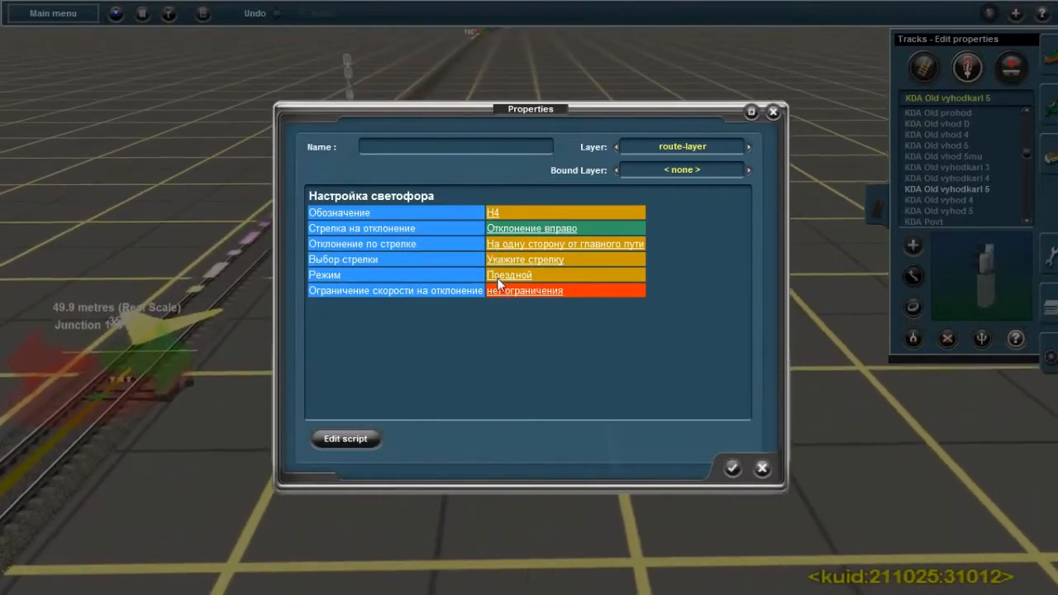
click(525, 259)
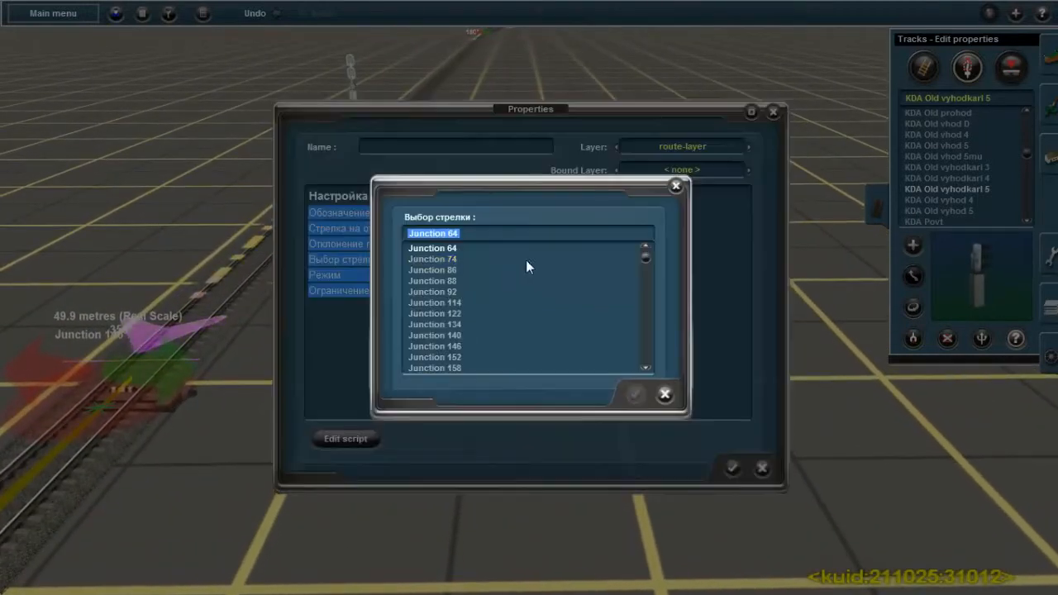
click(434, 345)
click(635, 394)
click(553, 293)
click(505, 290)
click(733, 468)
Place KDA Old vyhodkarl 5 signals on both outer tracks at the other end of the station, before Junction 158
right_drag(450, 525, 489, 497)
scroll(496, 430, up, 5)
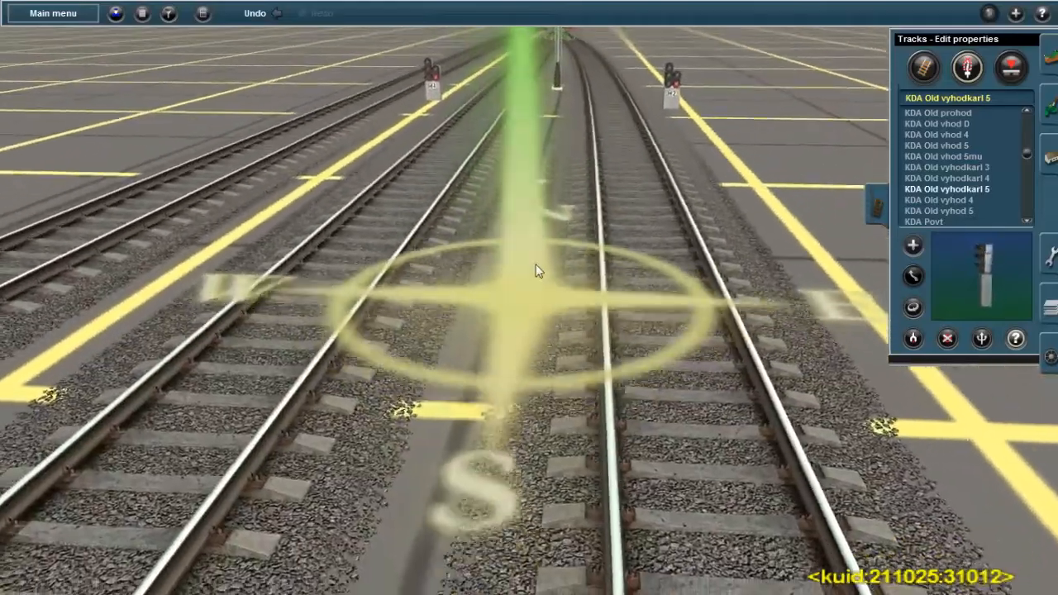
right_click(556, 178)
right_click(554, 172)
right_drag(527, 312, 472, 242)
scroll(471, 242, down, 4)
right_click(524, 170)
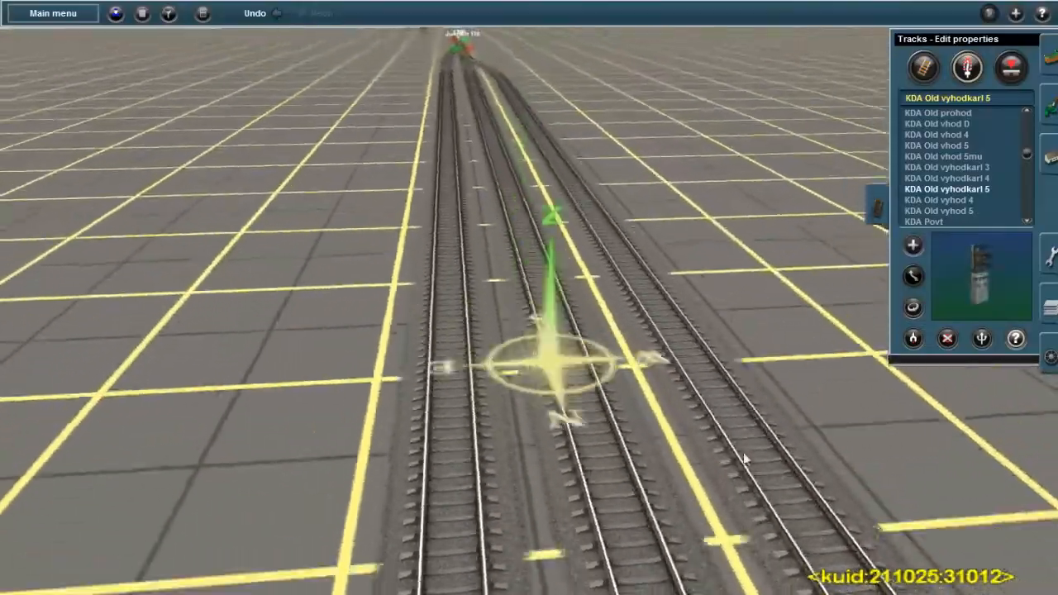
key(Left)
right_click(837, 365)
right_click(653, 302)
scroll(487, 316, up, 3)
key(Left)
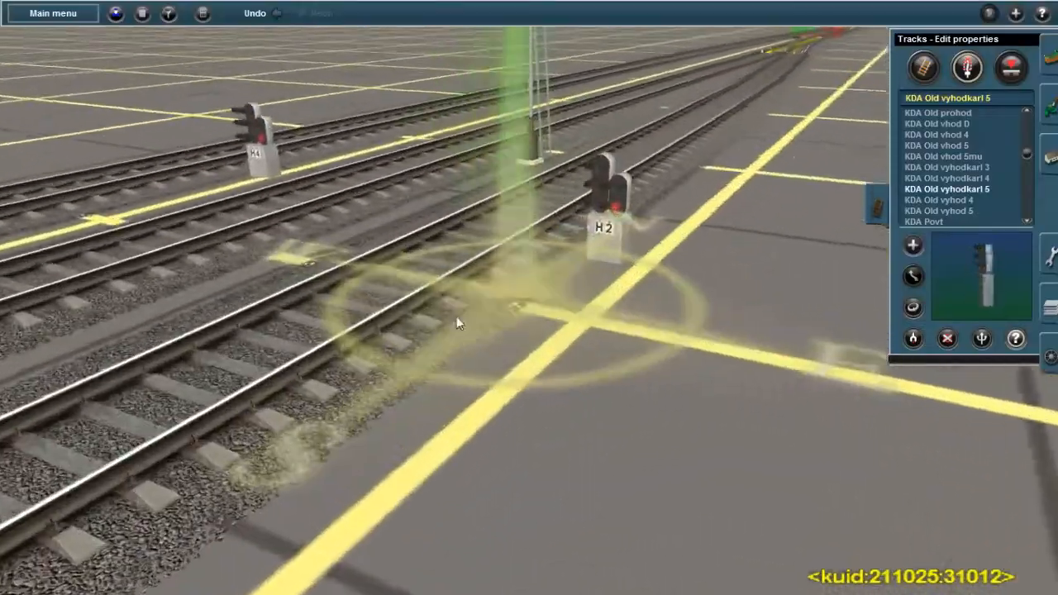
right_click(136, 304)
scroll(331, 198, down, 3)
right_click(379, 170)
right_click(604, 139)
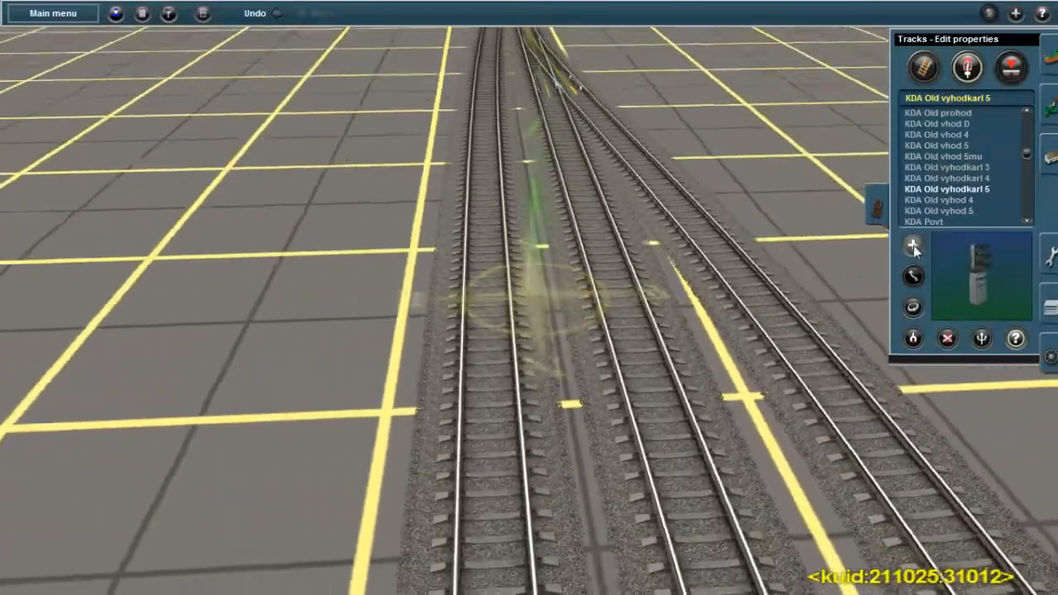
click(913, 247)
click(472, 376)
right_click(679, 338)
click(682, 330)
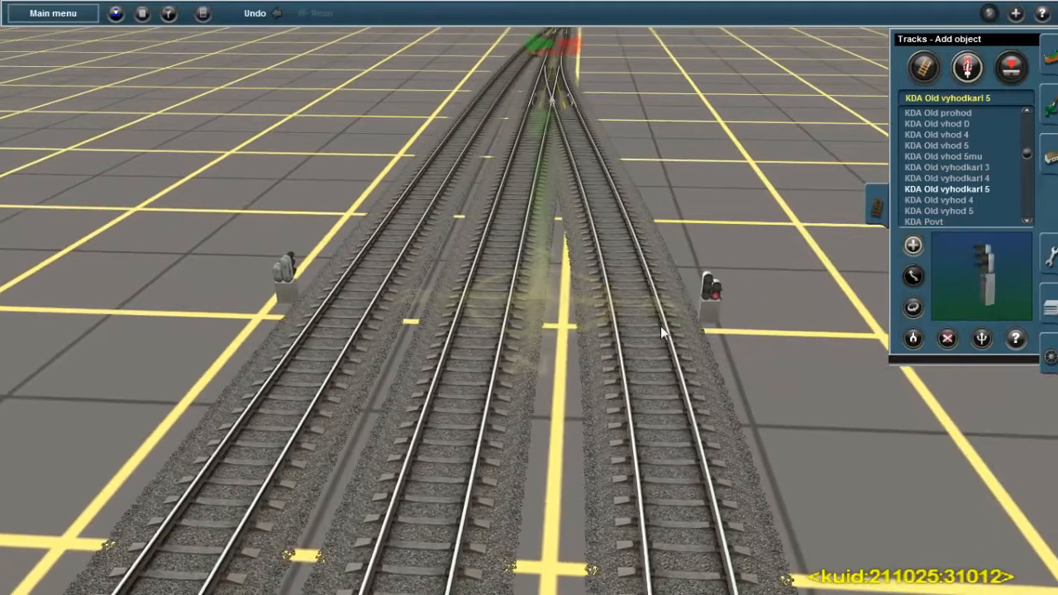
Place a KDA Old vyhod 5 signal on the middle track, rotating it and the left track's dwarf signal to face departing trains
click(968, 210)
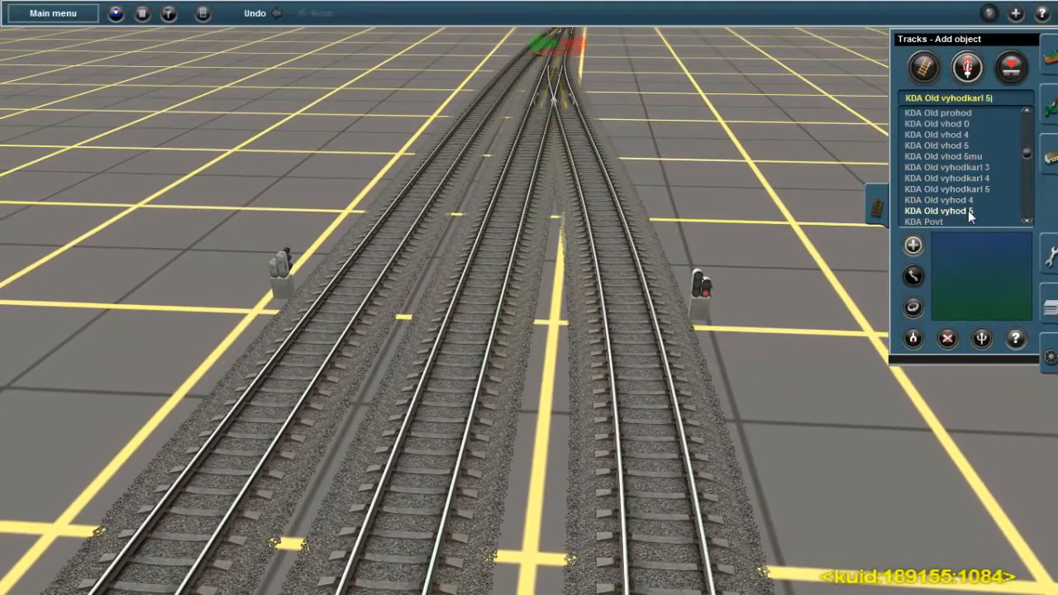
click(486, 308)
click(912, 307)
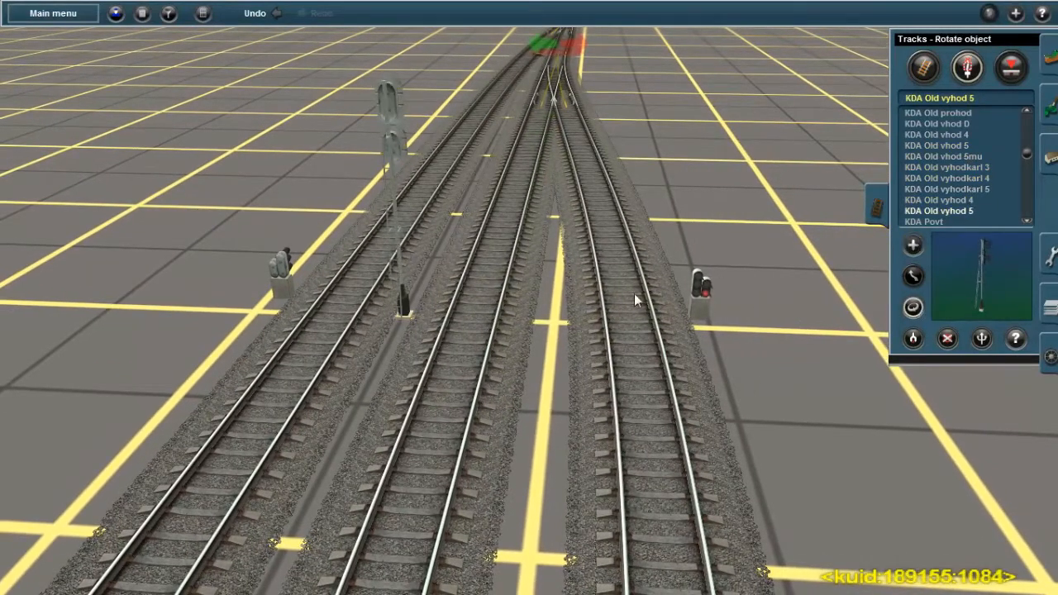
click(431, 311)
click(294, 274)
right_drag(442, 281, 680, 286)
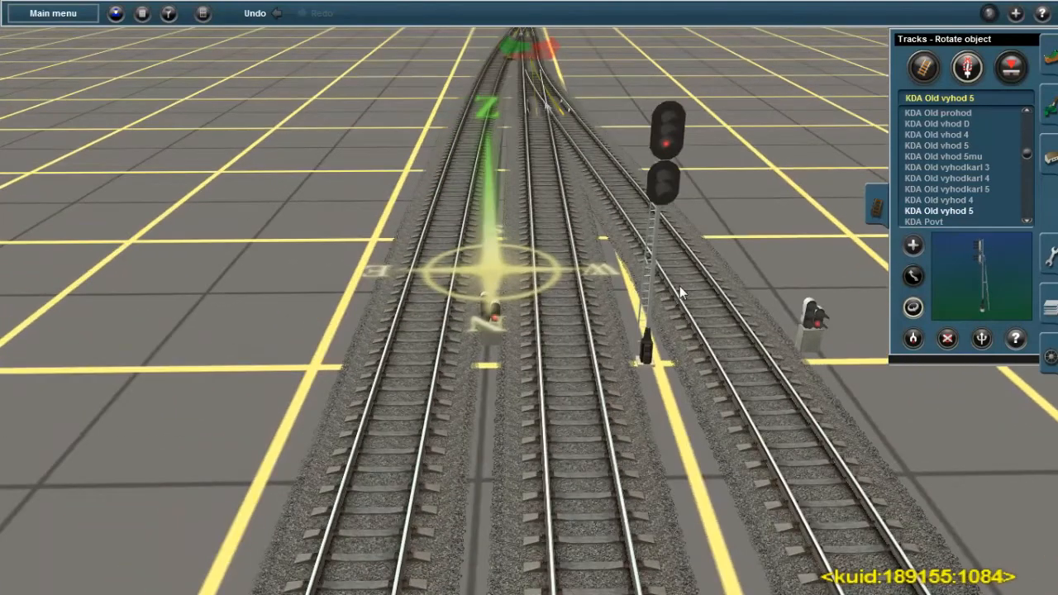
In the left track's dwarf signal properties, set Обозначение to Ч2 and Стрелка на отклонение to Отклонение вправо
key(Left)
right_click(527, 364)
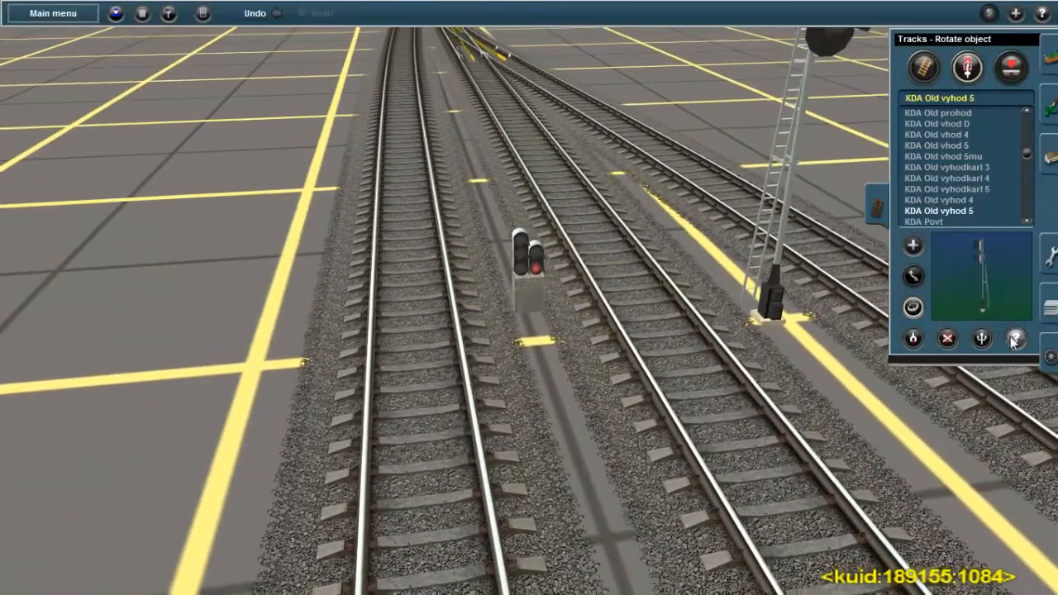
click(1015, 338)
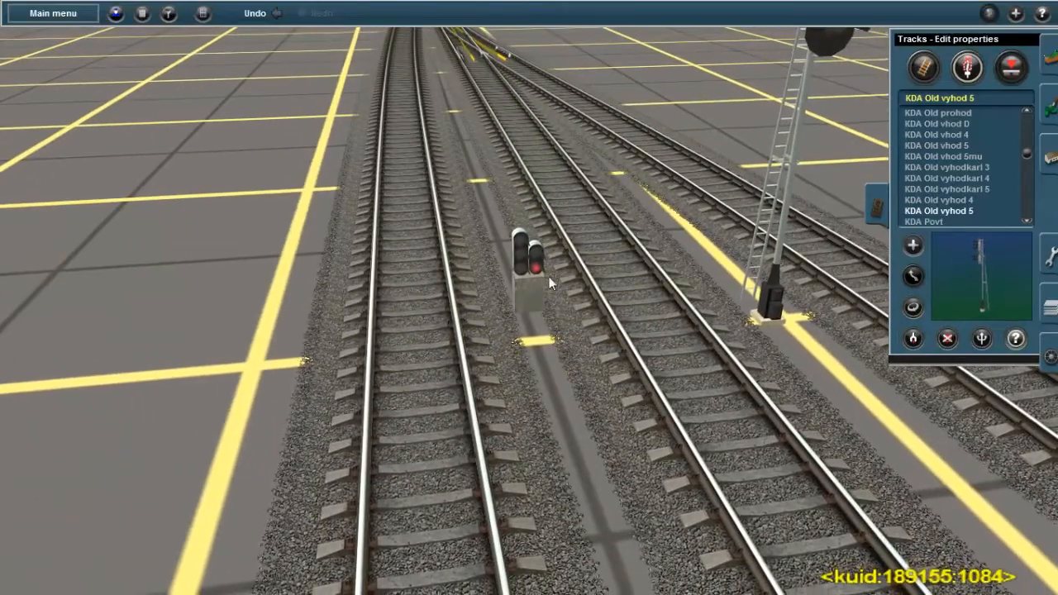
click(523, 280)
click(499, 215)
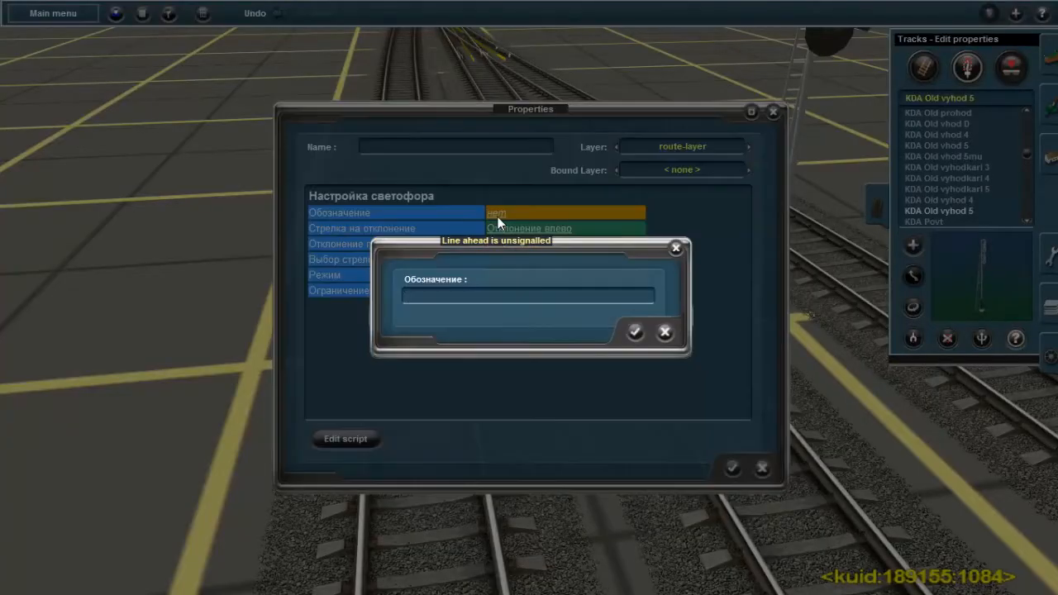
text(ч2)
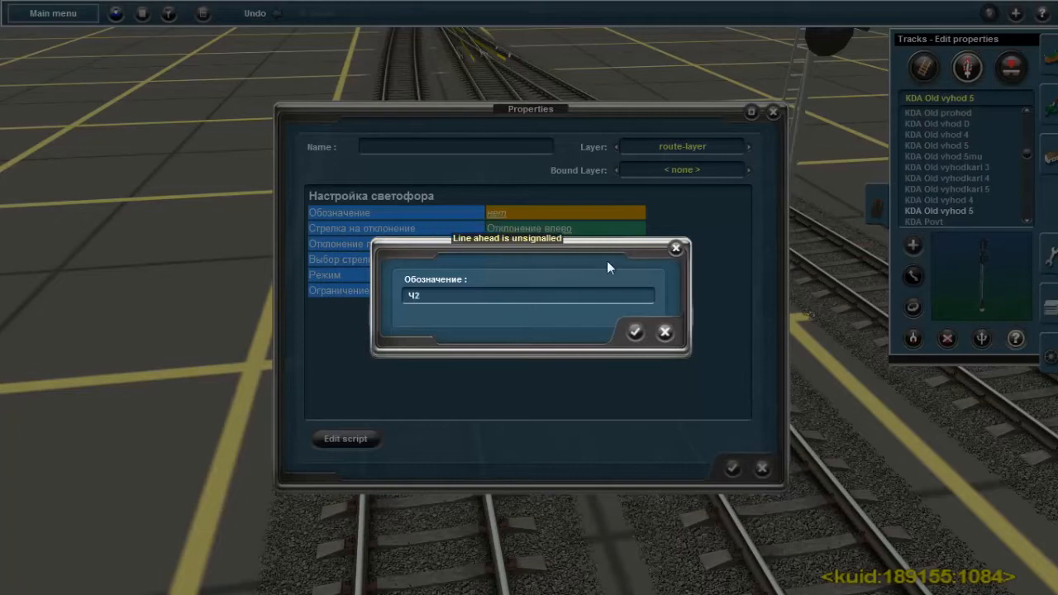
click(633, 331)
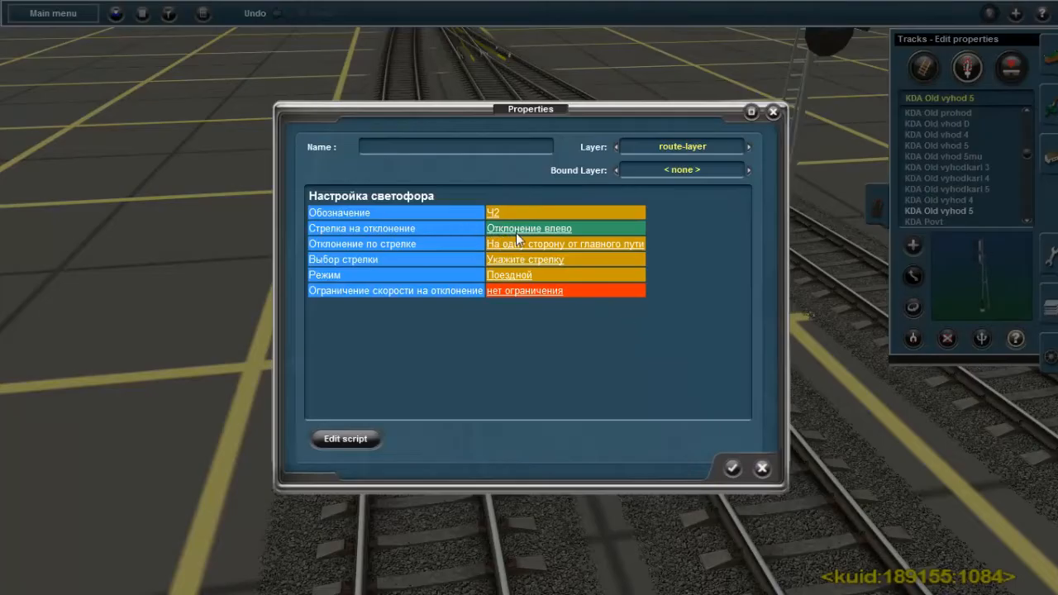
right_click(429, 79)
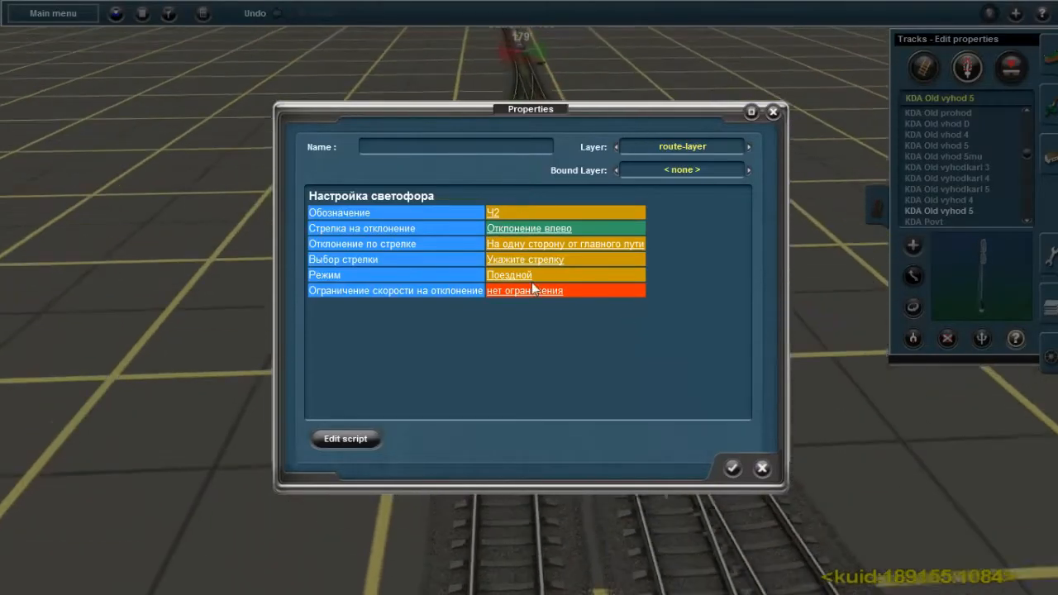
click(559, 231)
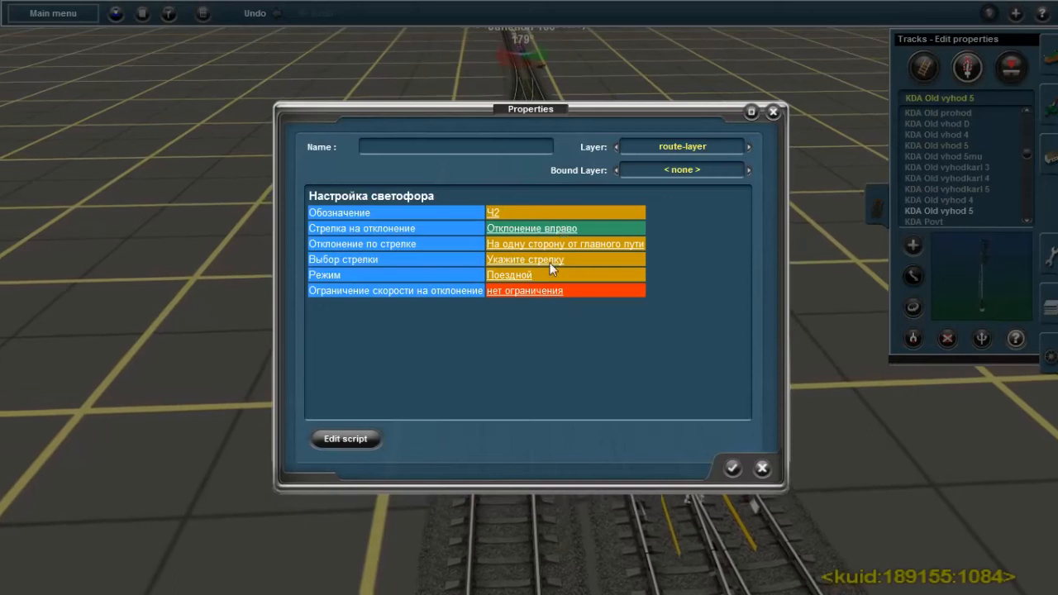
Assign Junction 160 as signal Ч2's Выбор стрелки, set its Ограничение скорости на отклонение to 40 км/ч and accept the properties
right_click(466, 87)
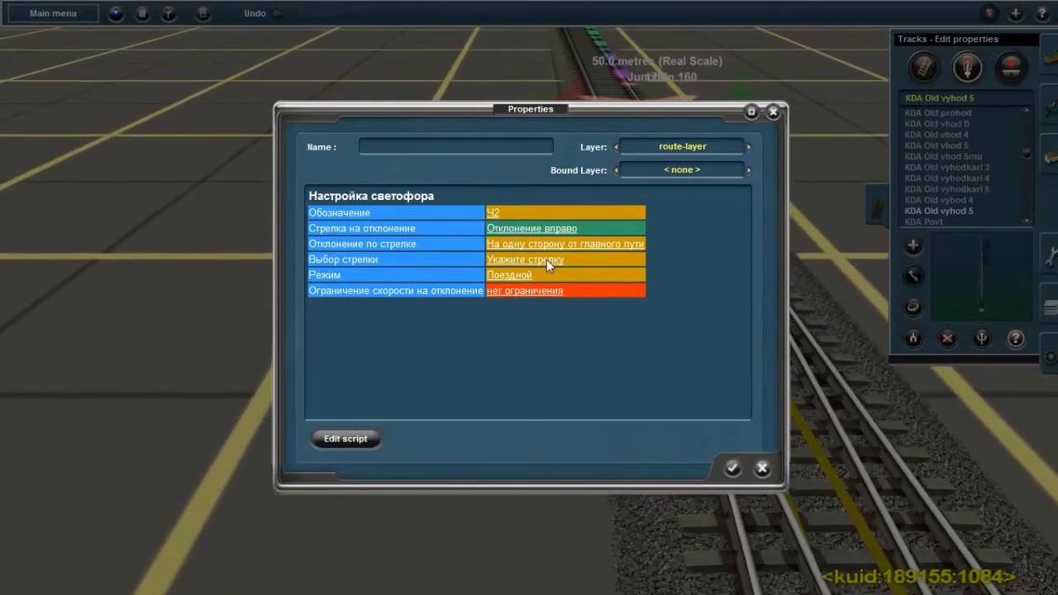
click(546, 260)
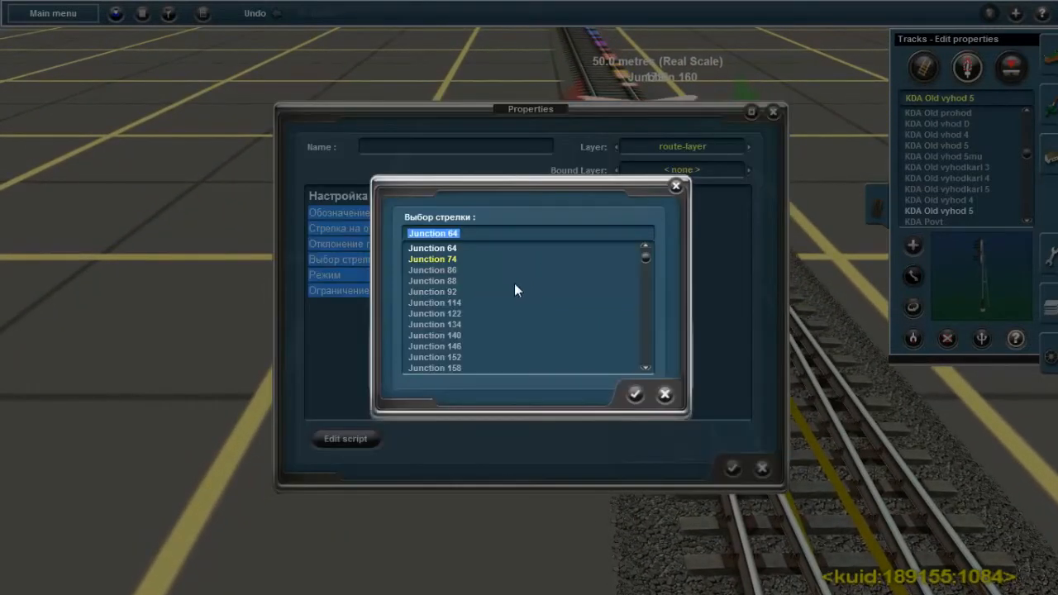
drag(646, 270, 647, 329)
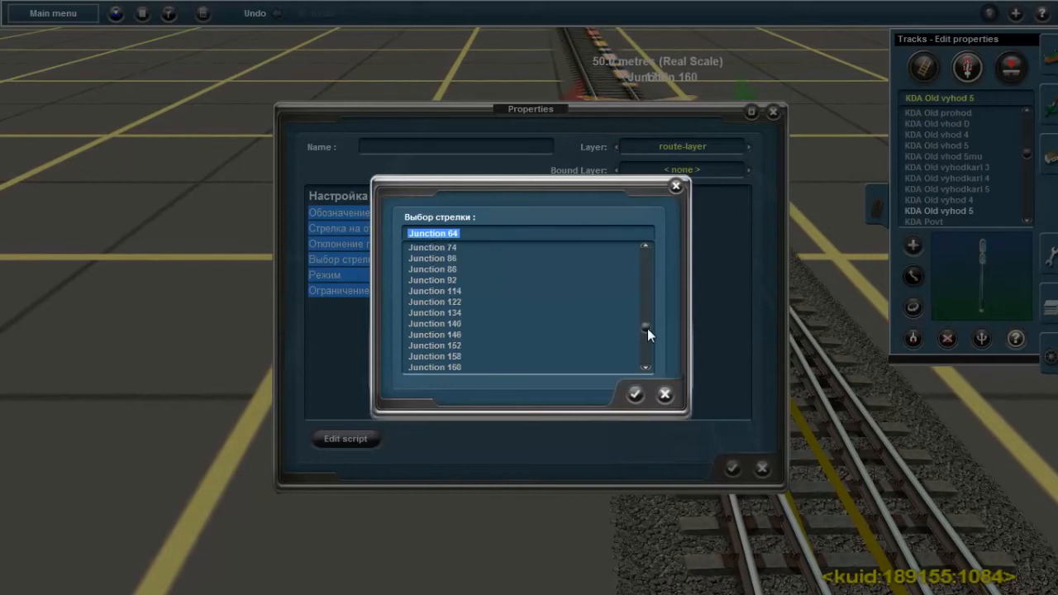
click(635, 395)
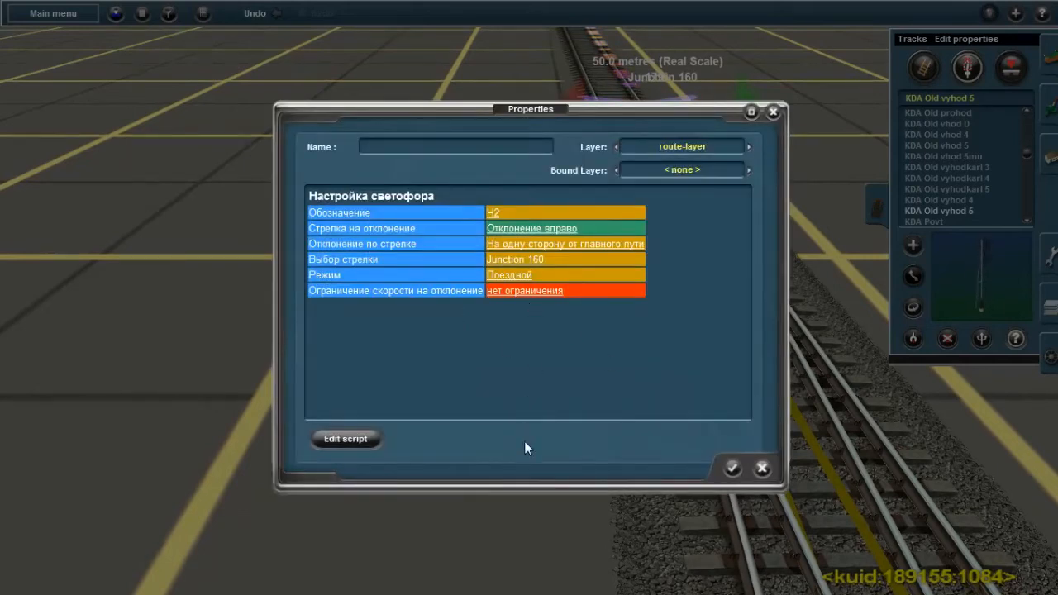
right_click(583, 567)
click(560, 290)
click(502, 290)
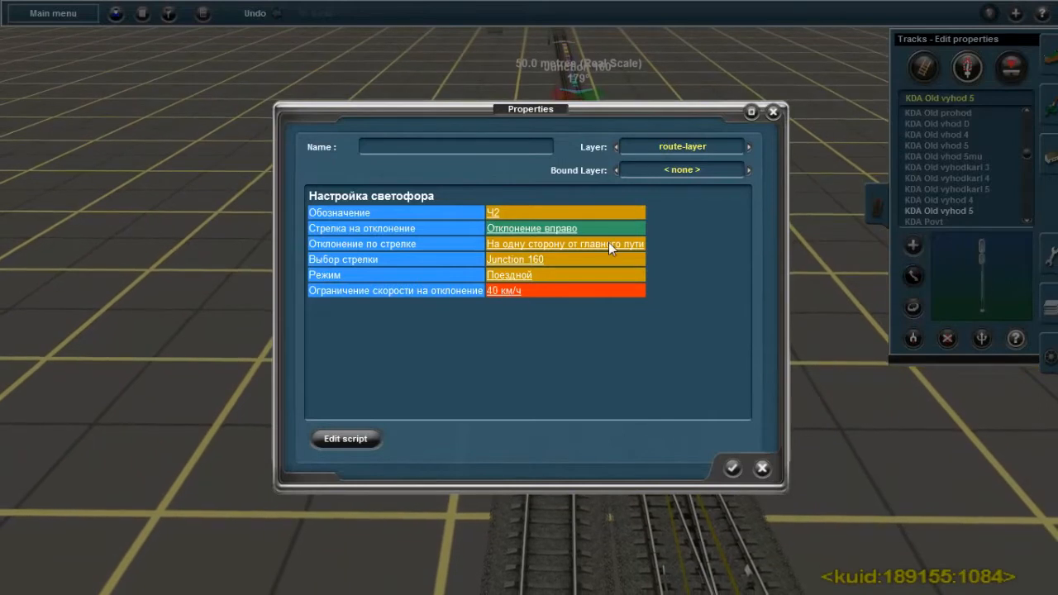
click(733, 468)
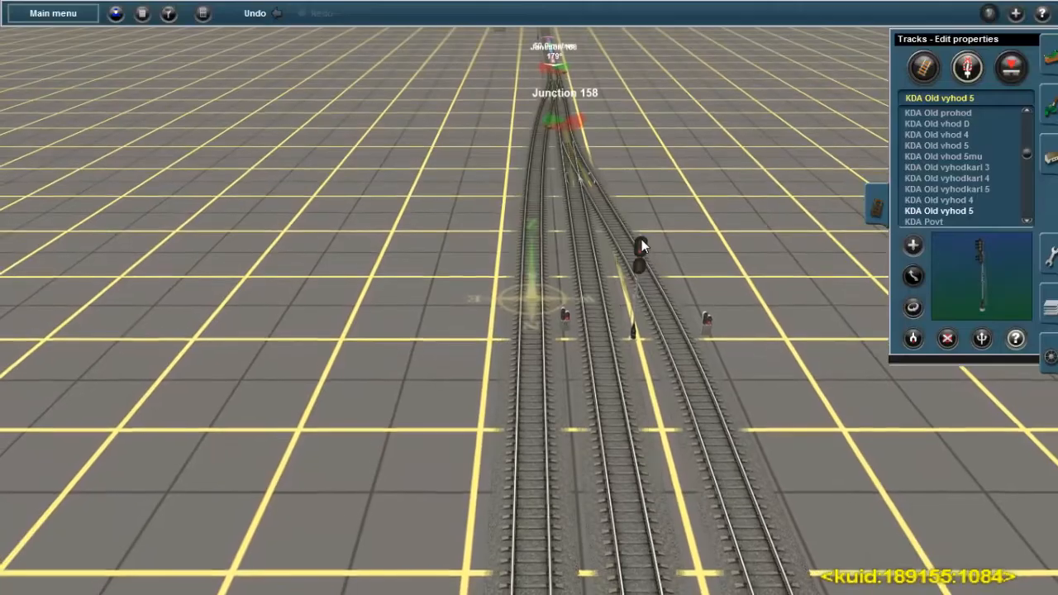
Set the Обозначение of the middle track's mast signal to Ч3 and accept its properties
click(642, 242)
click(501, 212)
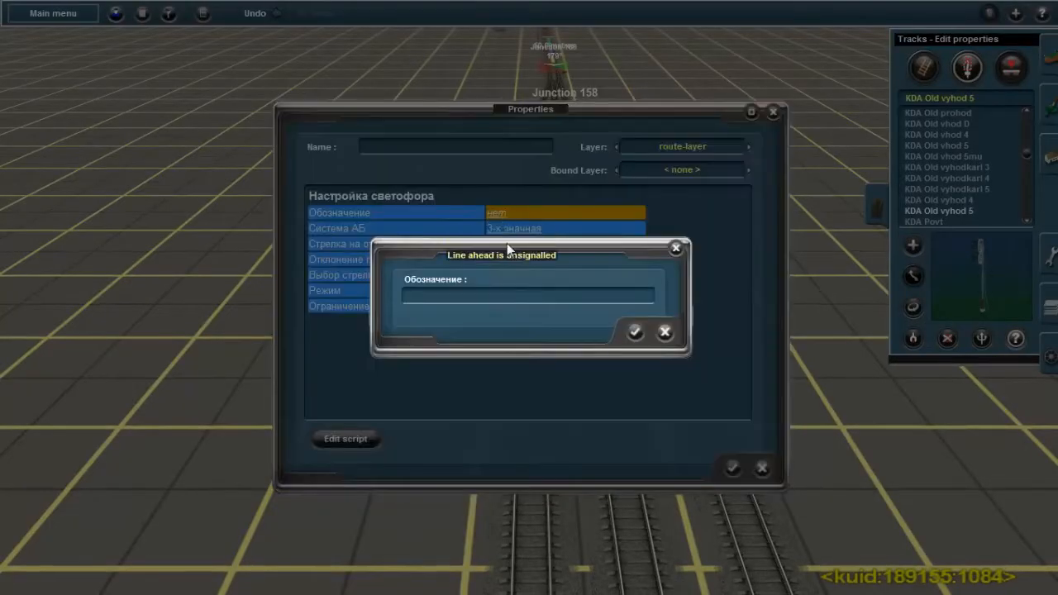
text(Ч3)
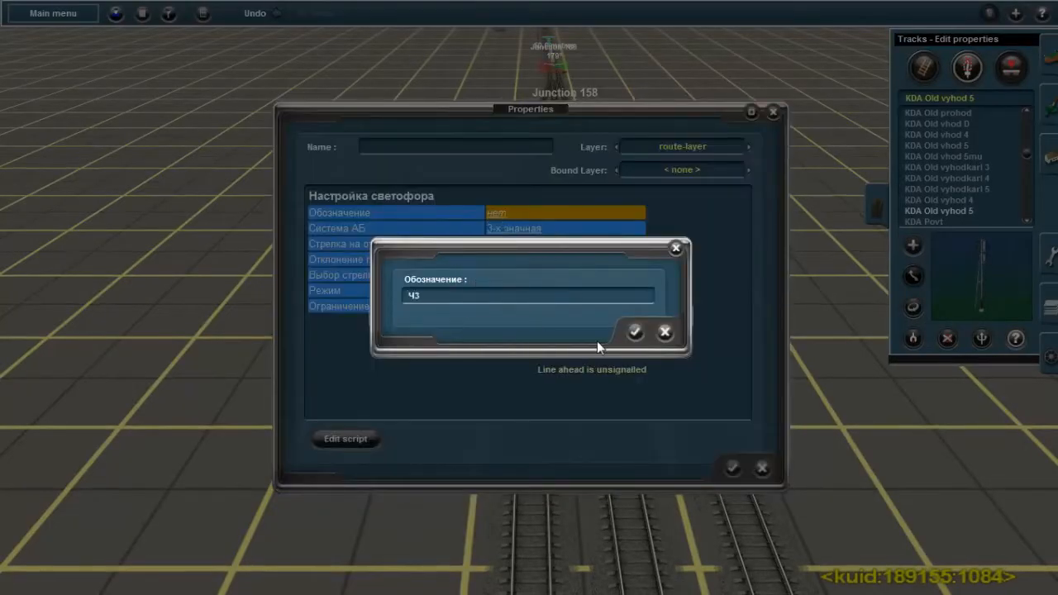
click(633, 332)
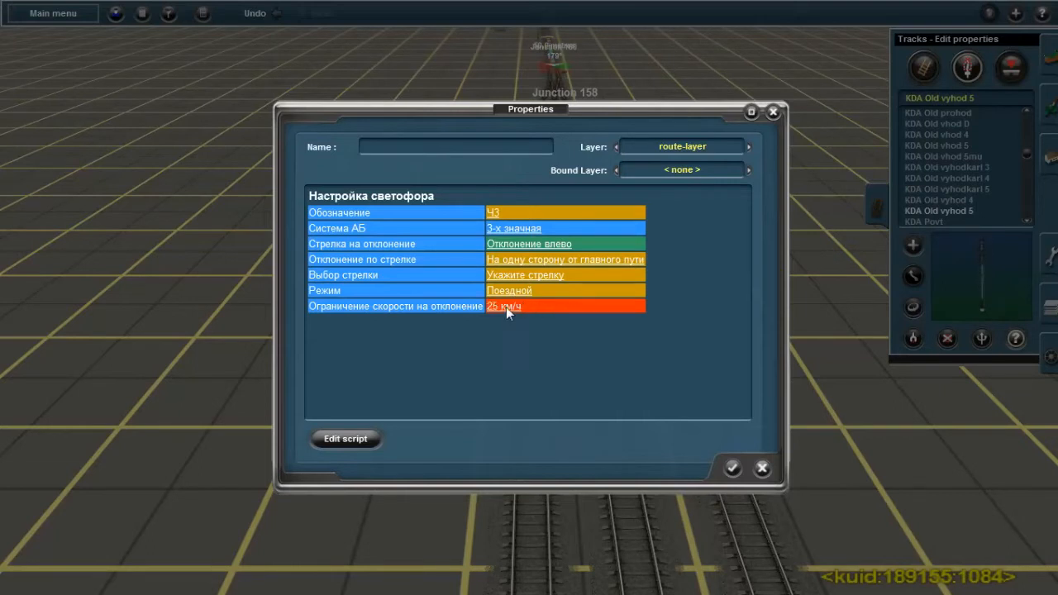
click(732, 468)
Open the properties of the right track's dwarf signal and set its Обозначение to Ч4
scroll(660, 329, up, 4)
click(740, 364)
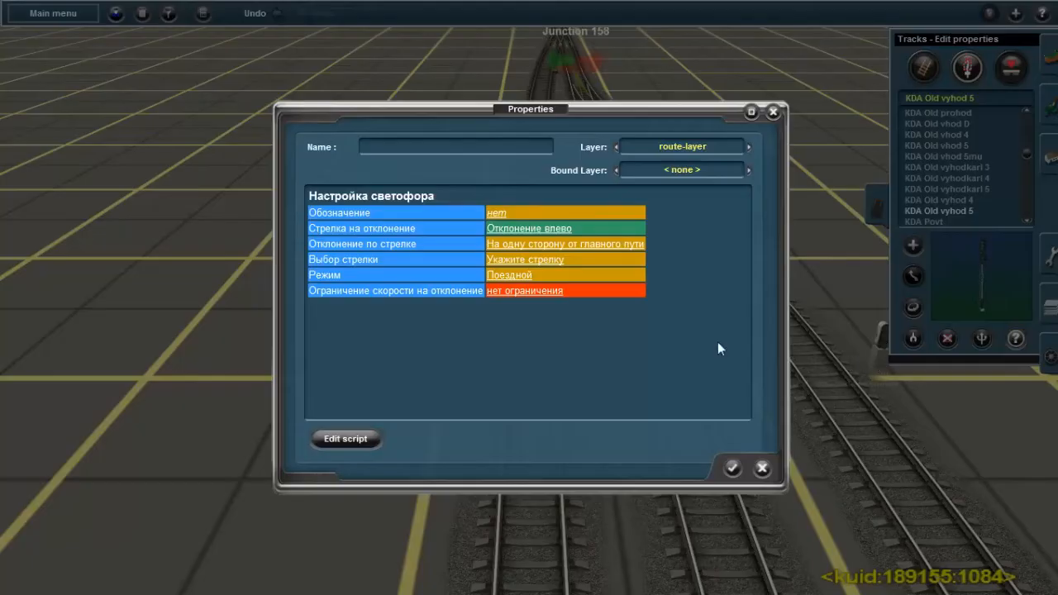
click(500, 213)
text(ч4)
click(635, 332)
Assign Junction 158 as signal Ч4's Выбор стрелки, set its Ограничение скорости на отклонение to 40 км/ч and accept the properties
click(538, 259)
click(454, 368)
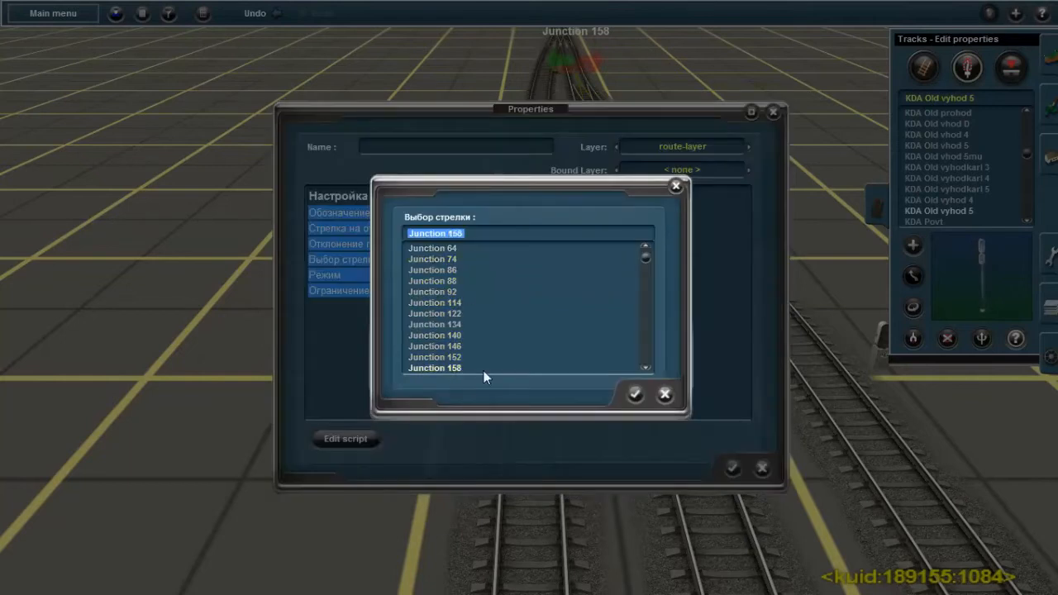
click(635, 395)
click(510, 293)
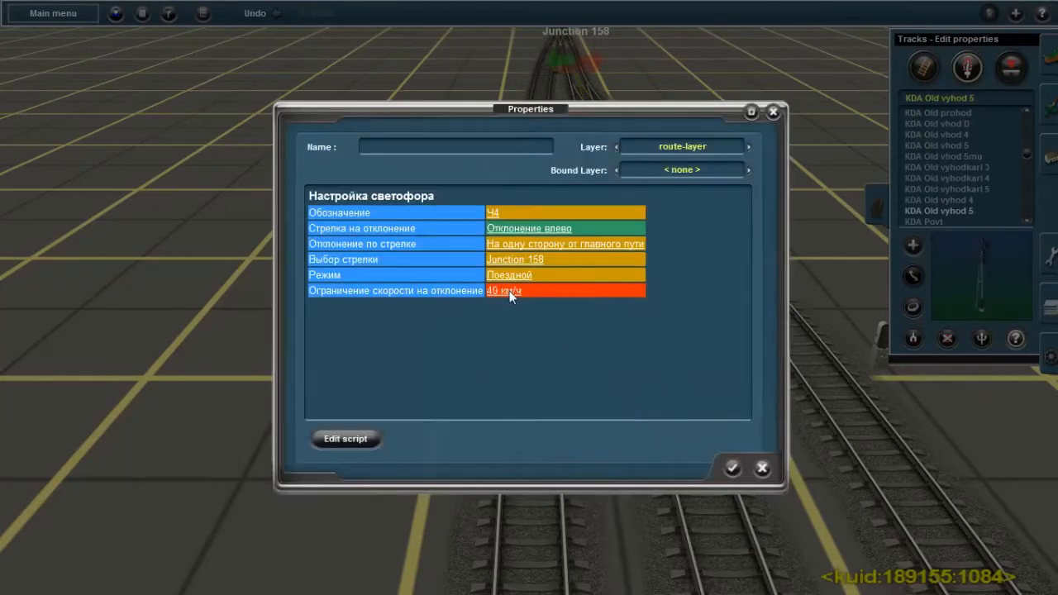
click(734, 469)
Return to the exit signals at the opposite end of the station and examine the available KDA trackside objects
right_click(689, 432)
key(Right)
scroll(567, 330, down, 3)
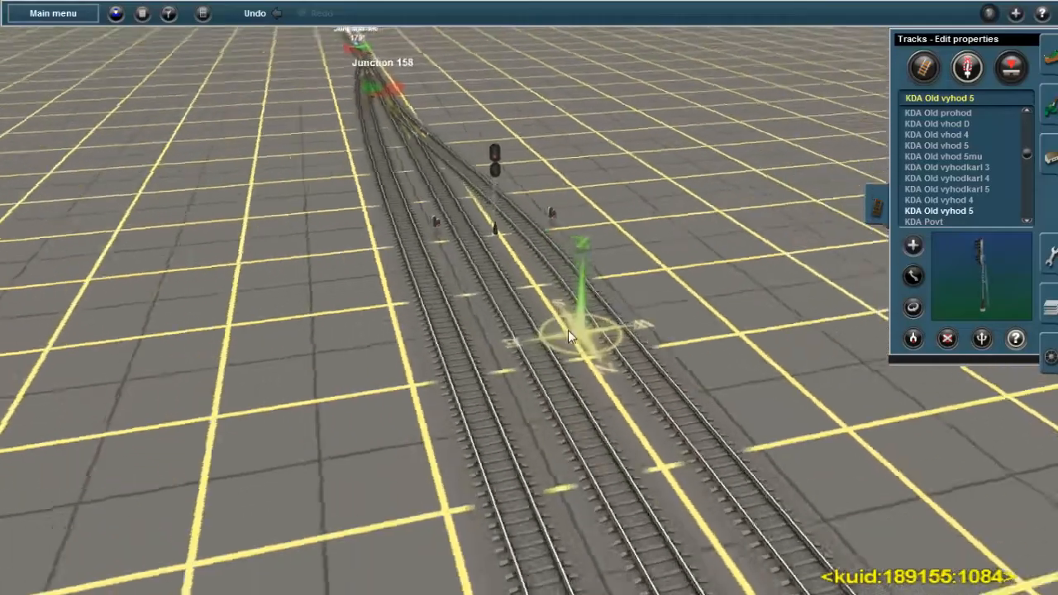
key(Right)
right_click(485, 330)
key(Down)
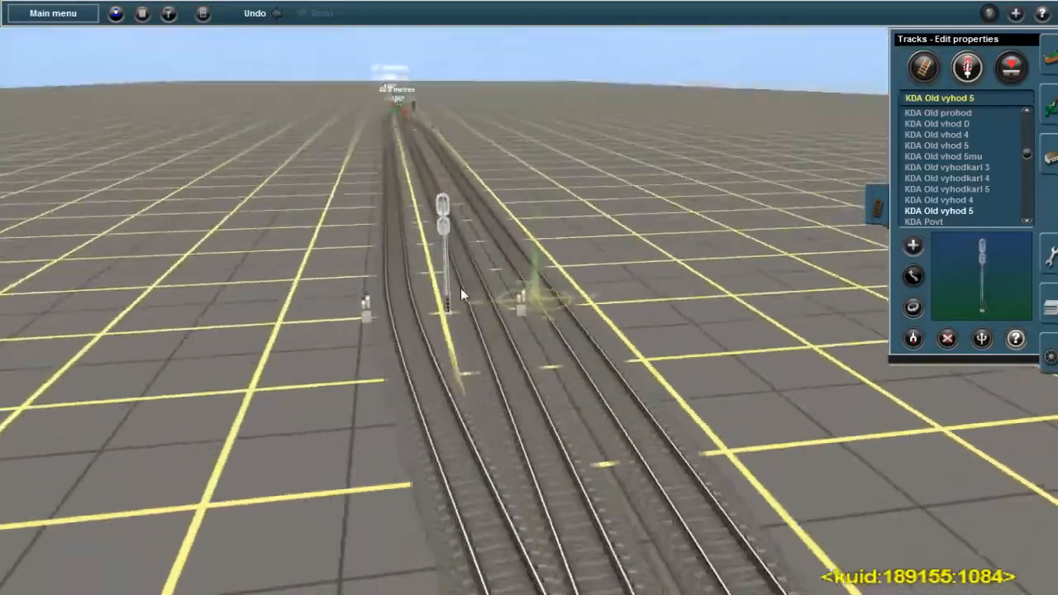
key(Up)
key(Right)
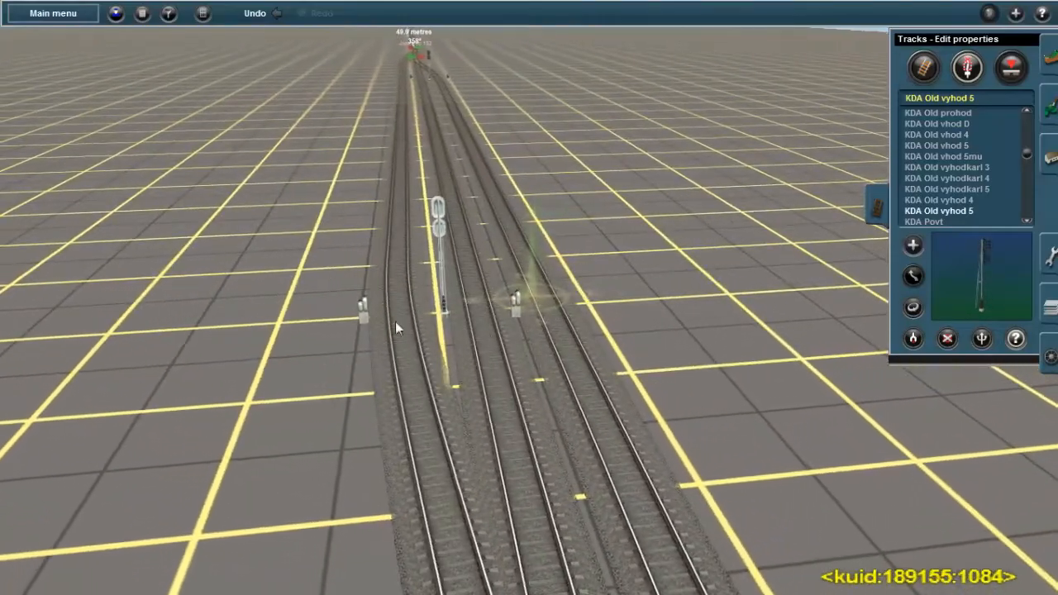
scroll(947, 165, up, 2)
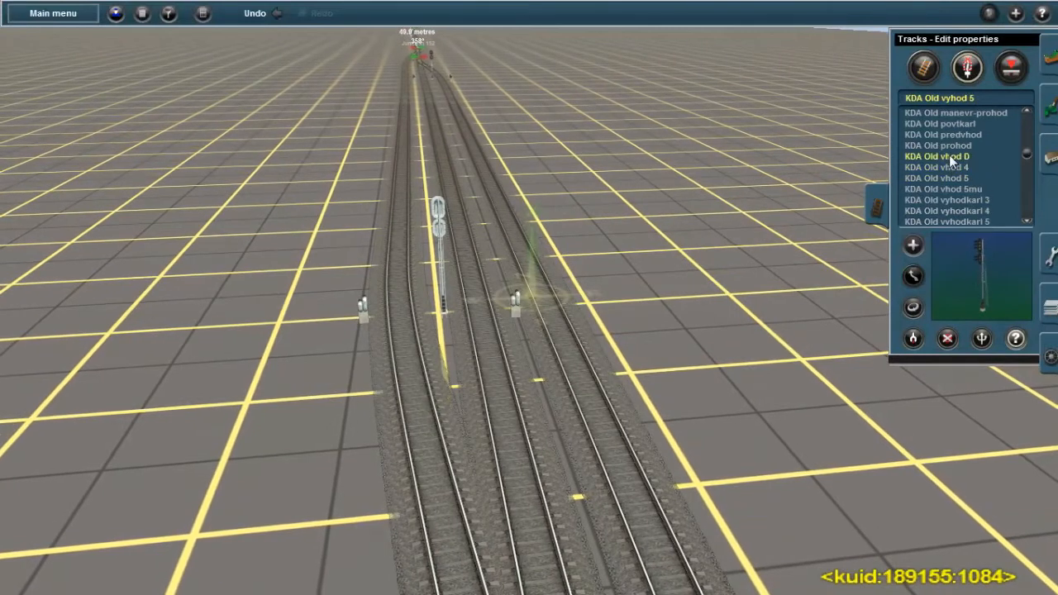
scroll(947, 155, up, 1)
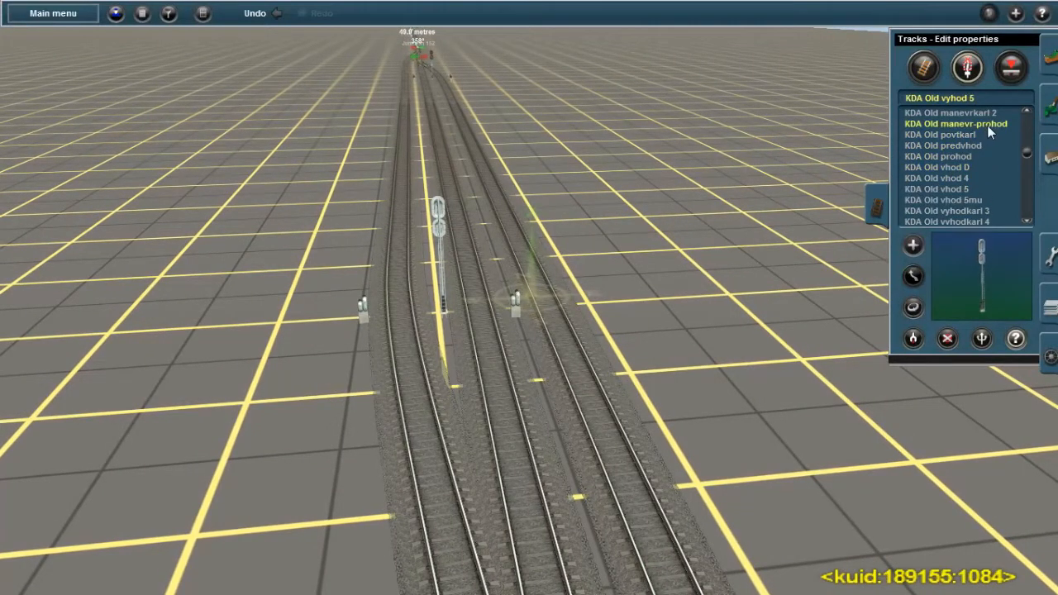
scroll(971, 148, up, 2)
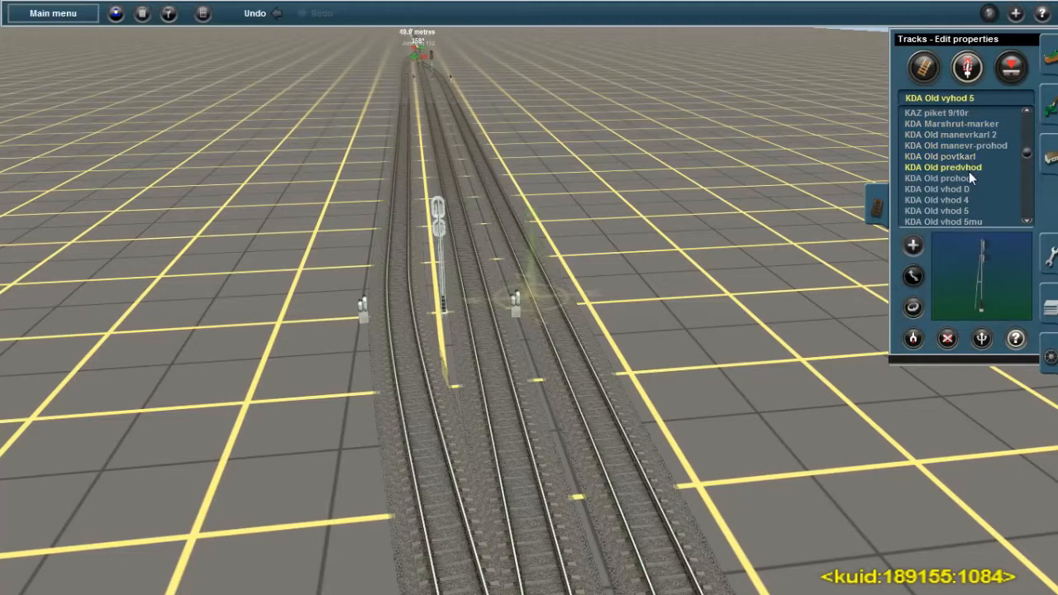
scroll(975, 190, down, 4)
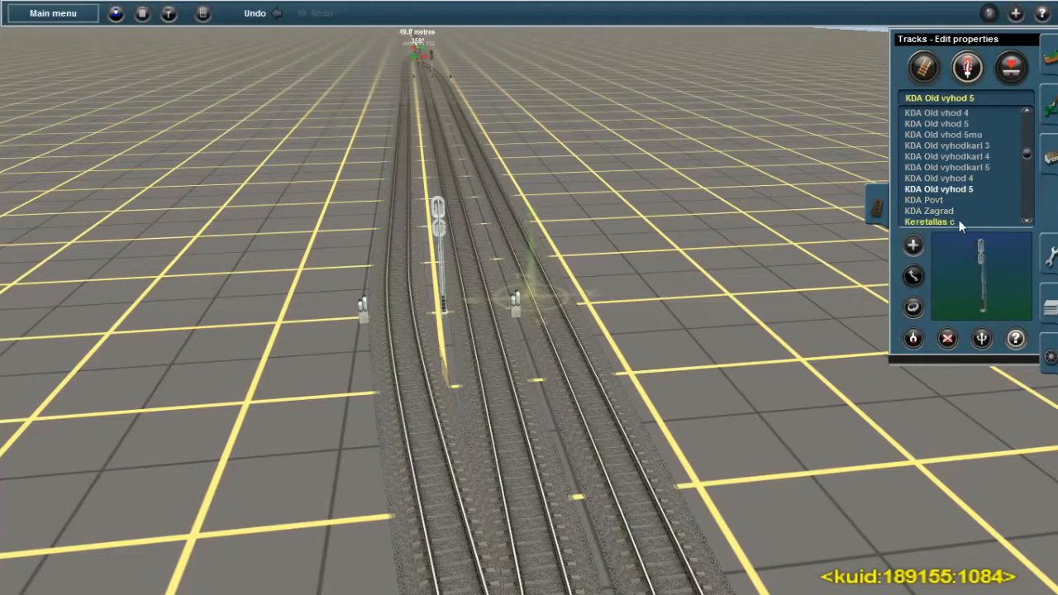
scroll(967, 202, up, 2)
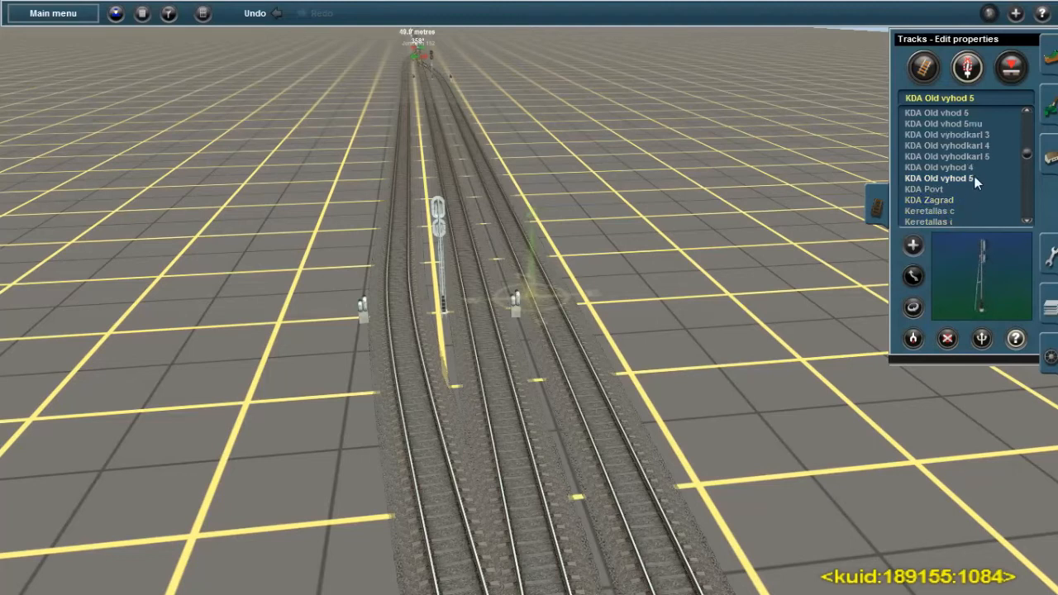
scroll(969, 163, up, 3)
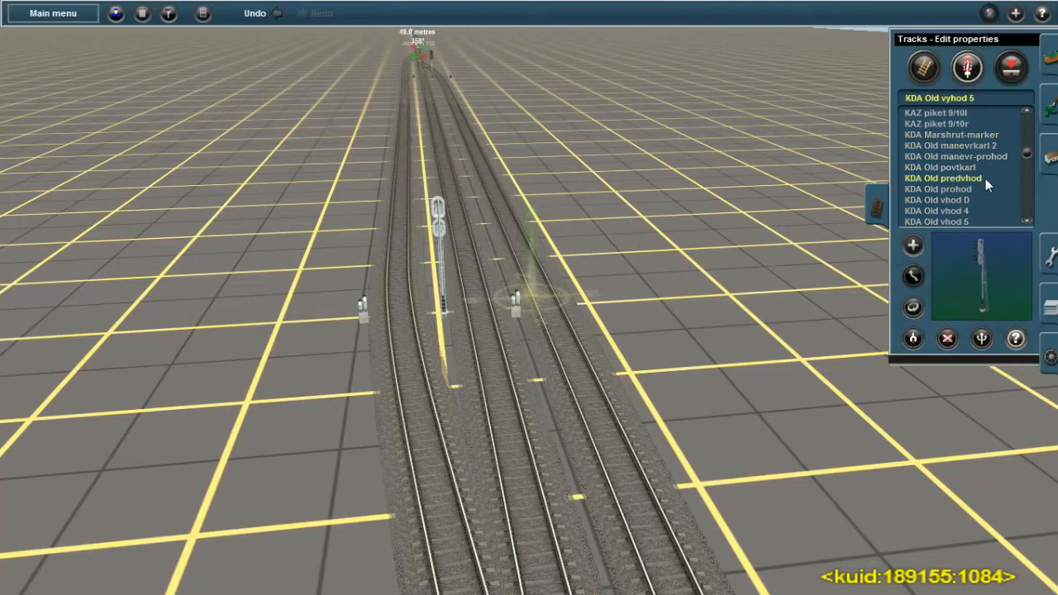
Place a KDA Marshrut-marker on the outer track beside the dwarf signal that stands between the tracks
click(988, 147)
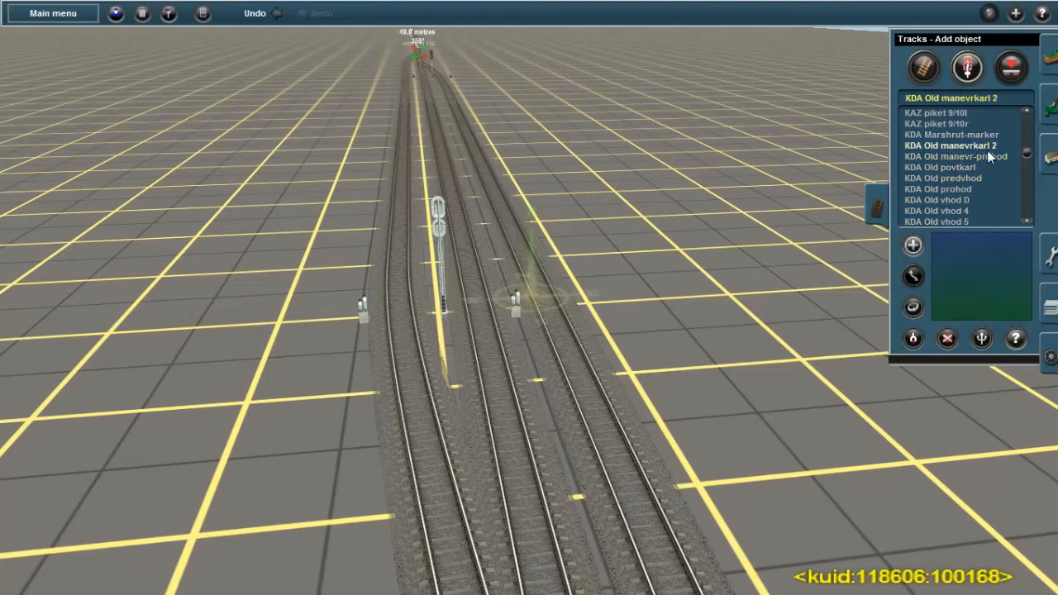
click(991, 136)
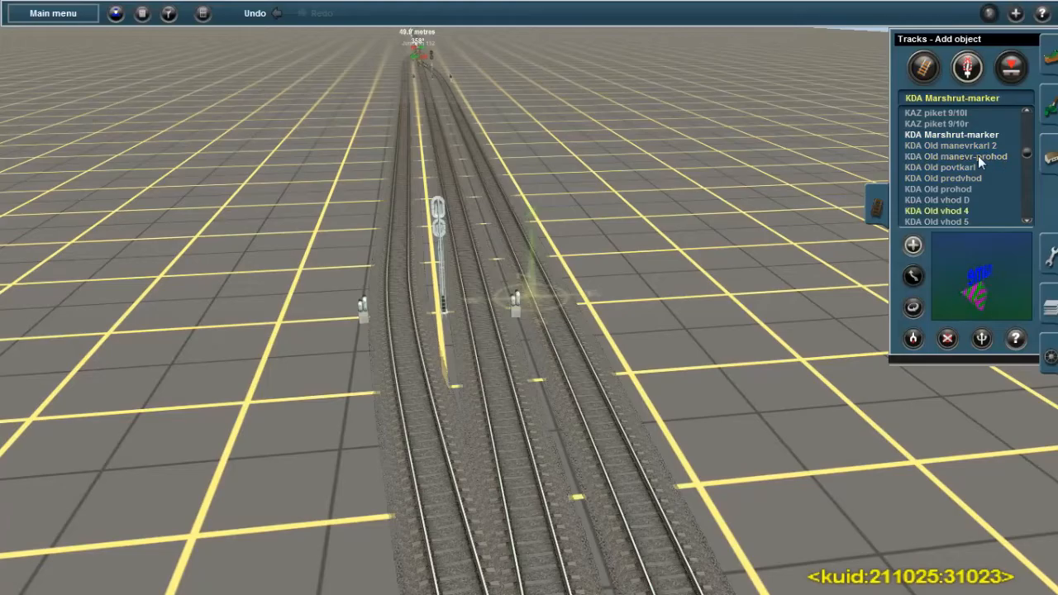
right_drag(470, 443, 515, 334)
scroll(517, 322, up, 5)
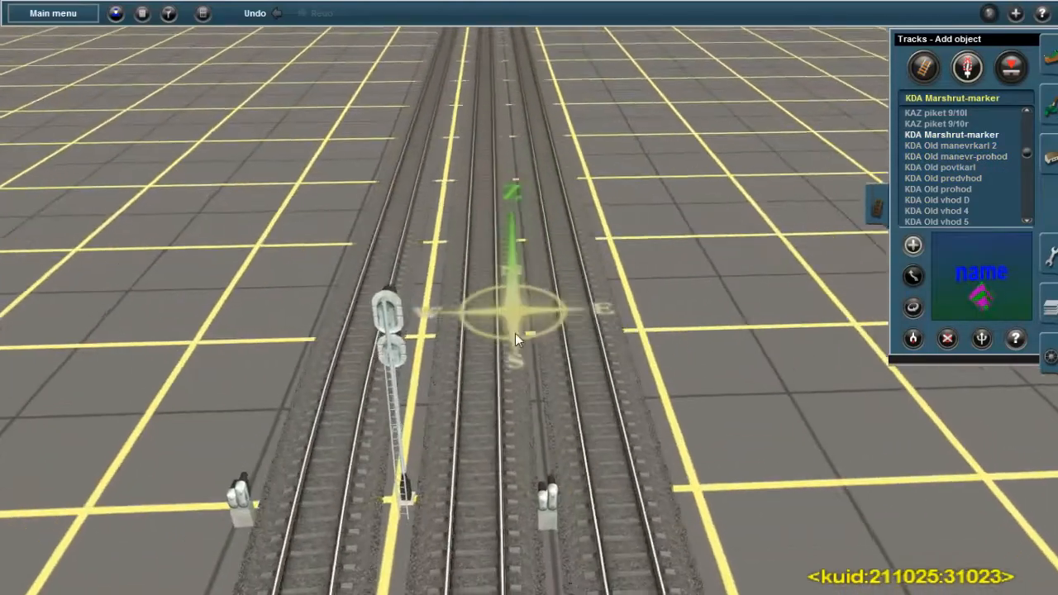
click(594, 397)
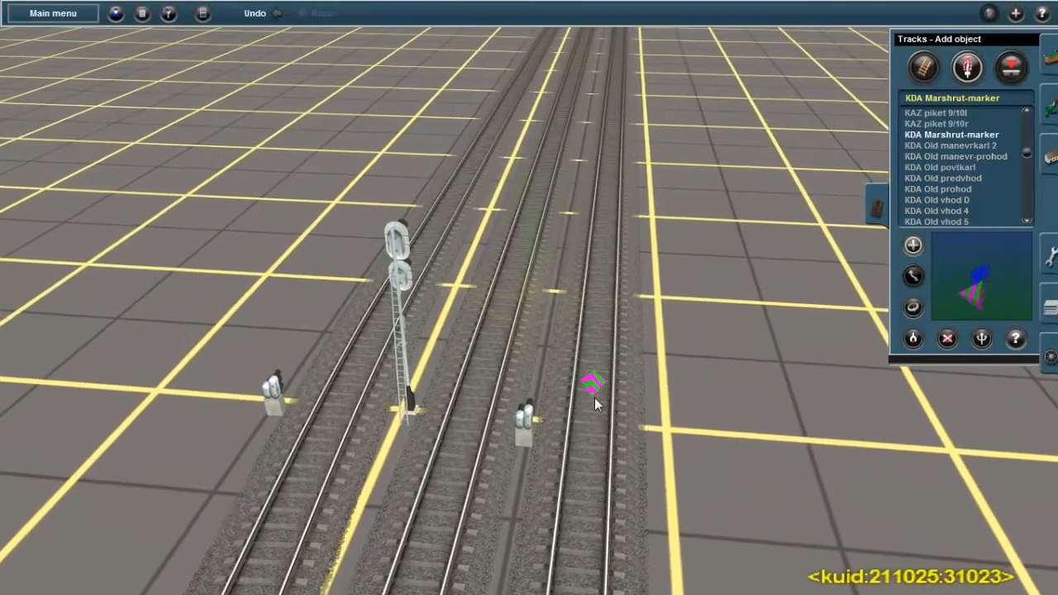
Place KDA Marshrut-markers on the middle and left tracks beside the exit signals and rotate the markers to a matching orientation
click(475, 389)
click(351, 372)
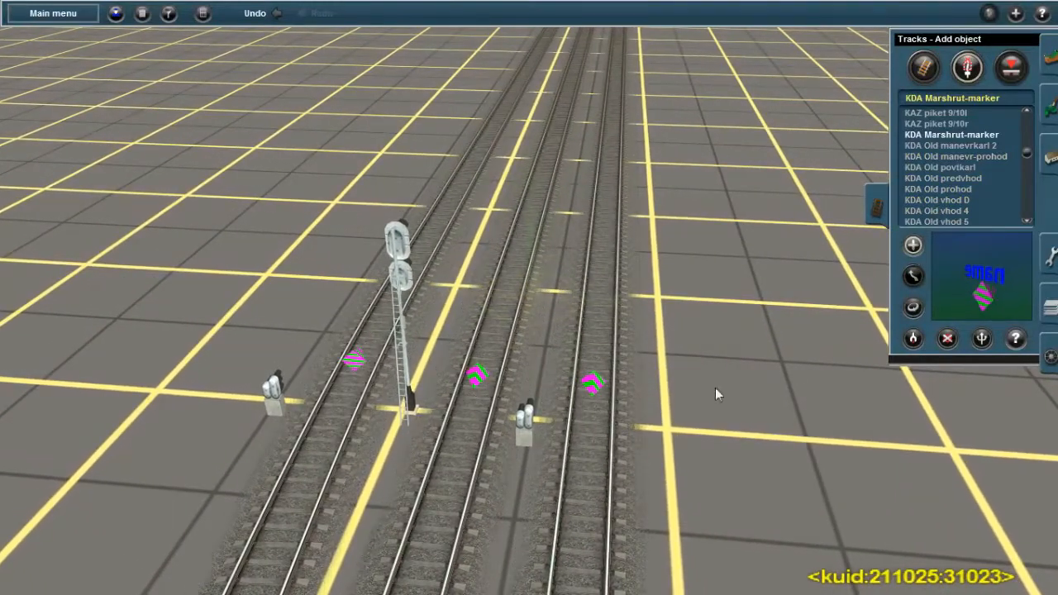
click(917, 311)
click(473, 374)
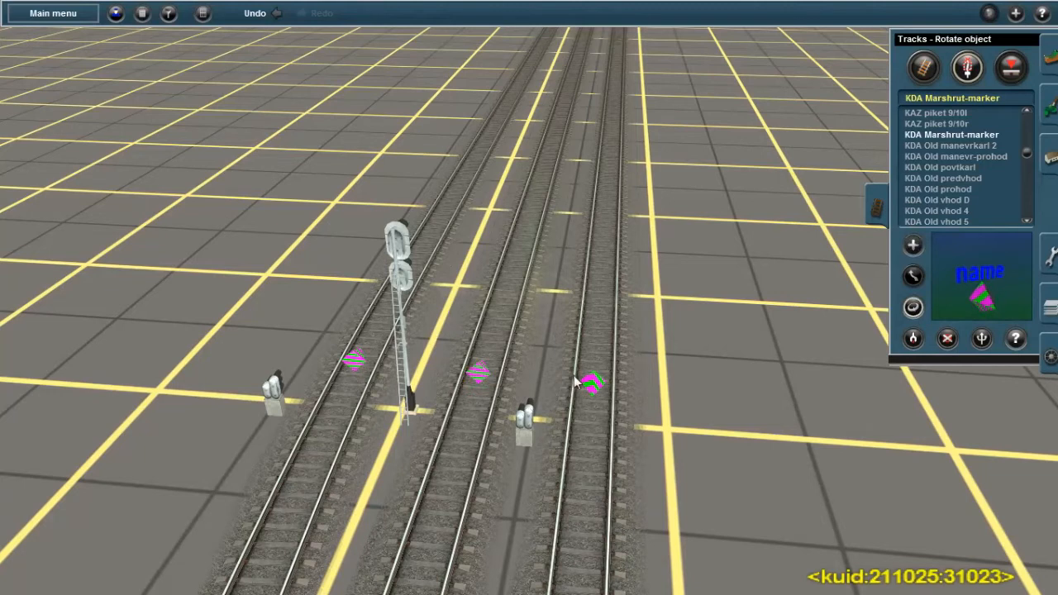
Check the properties of the right track's route marker and close them without entering a name
click(1015, 338)
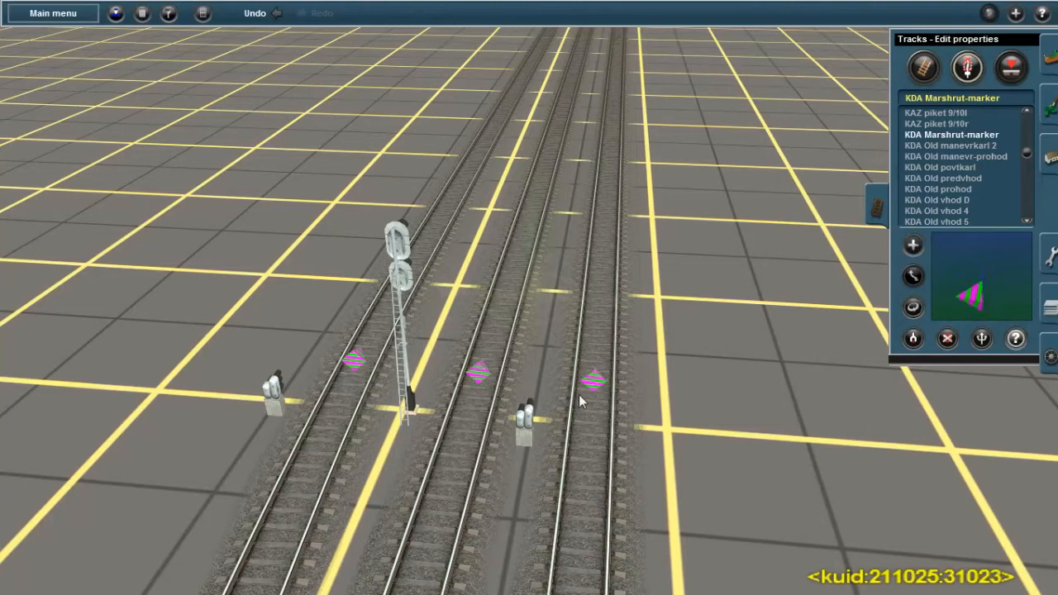
click(593, 380)
click(733, 469)
click(592, 391)
click(732, 469)
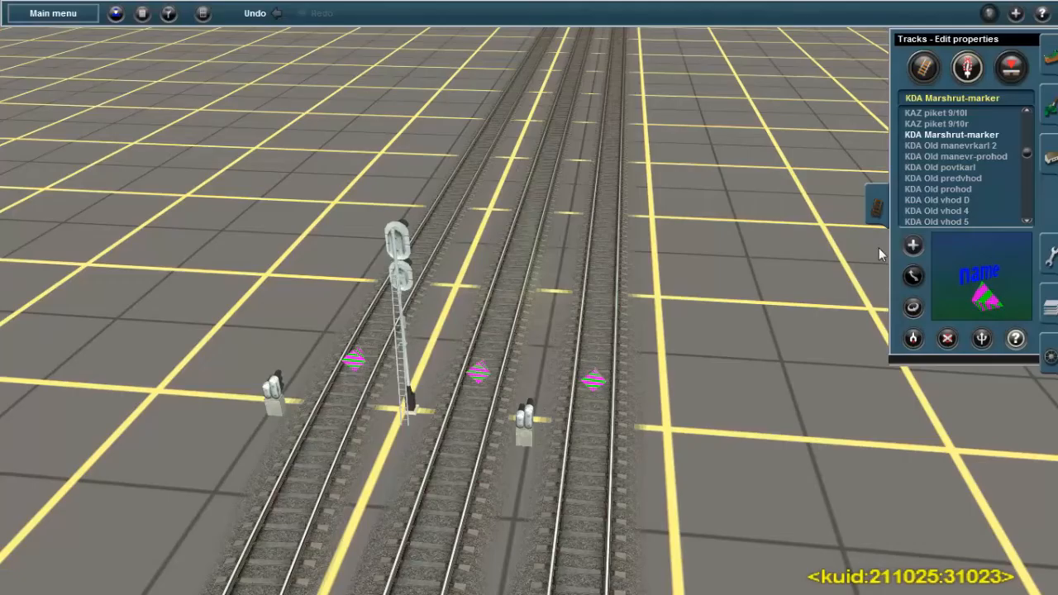
Try a KDA Old manevrkarl 2 dwarf signal beside the right track and delete it
click(951, 145)
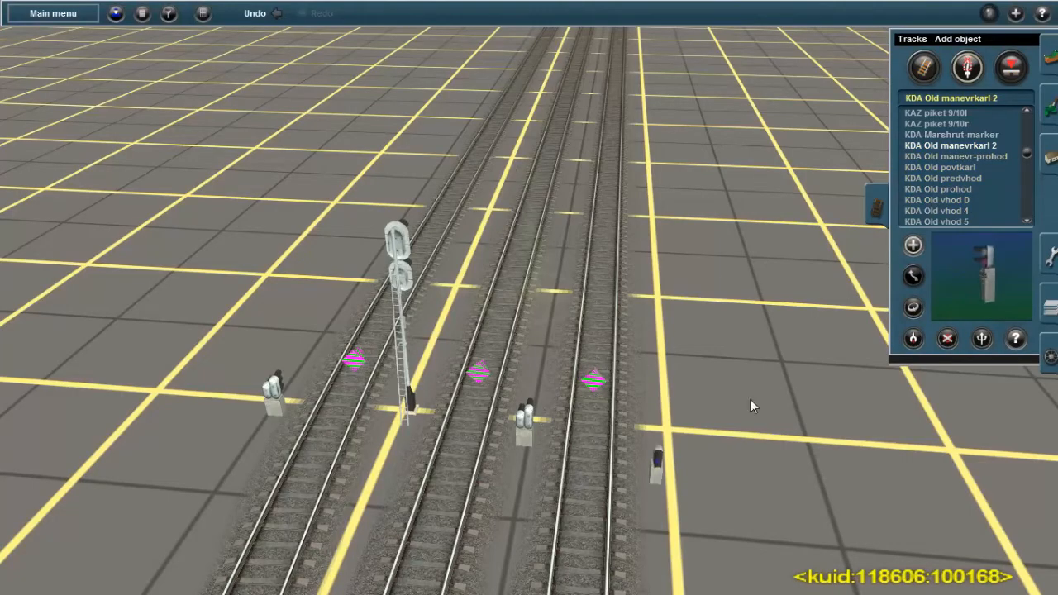
key(d)
click(653, 464)
Examine the other KDA signals, including Old povtkarl, Old predvhod, Old prohod, Povt, Zagrad and Old manevr-prohod
click(940, 167)
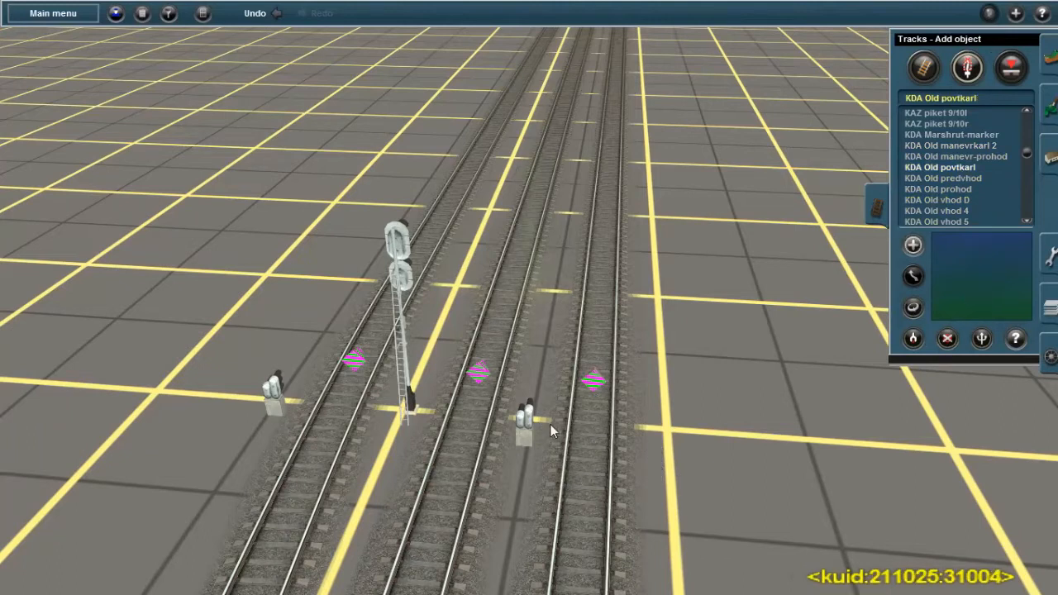
click(943, 178)
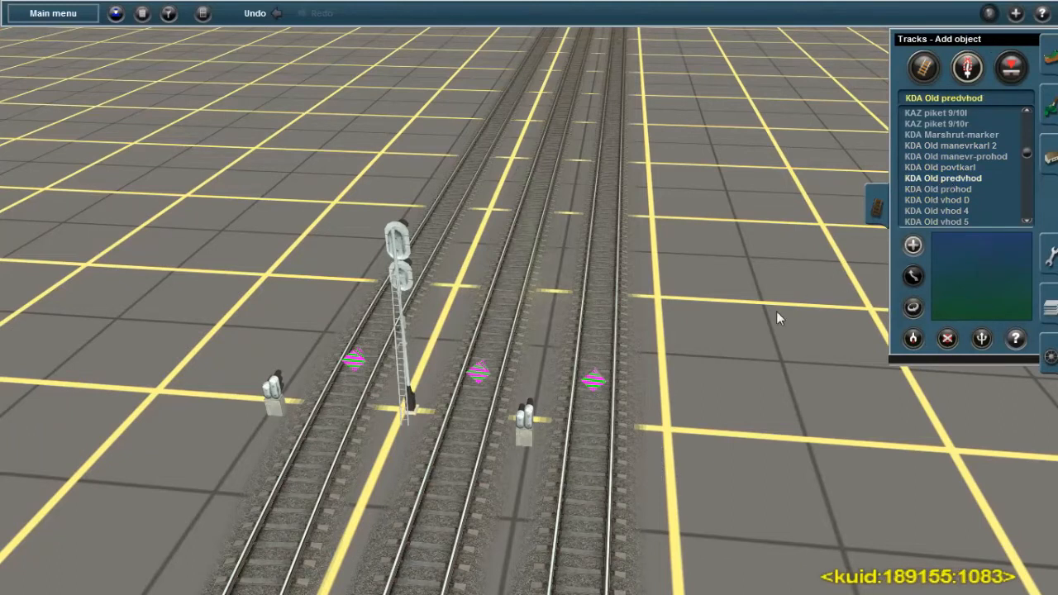
click(957, 189)
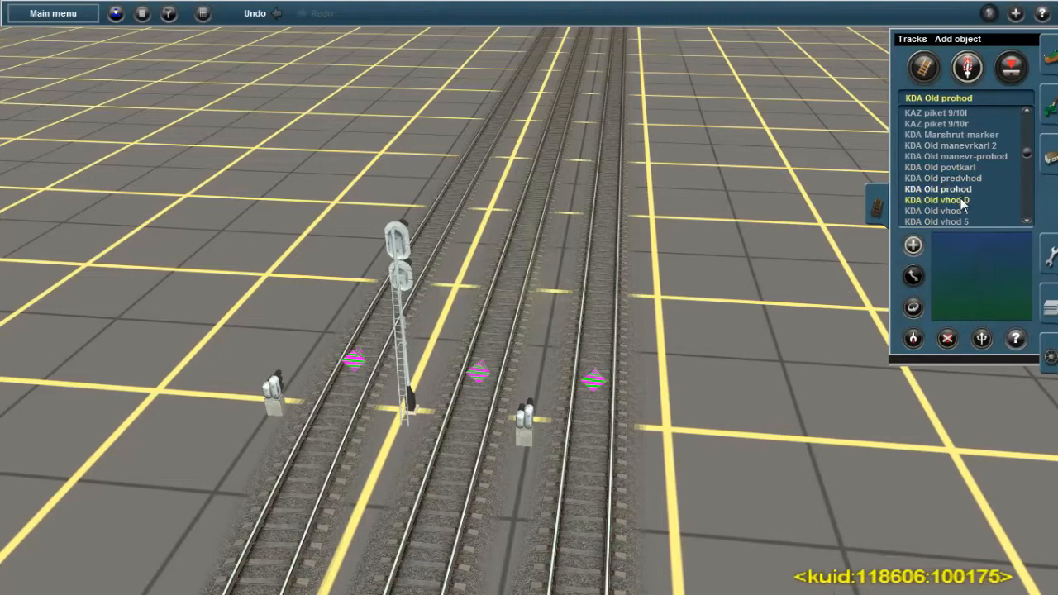
scroll(966, 200, down, 4)
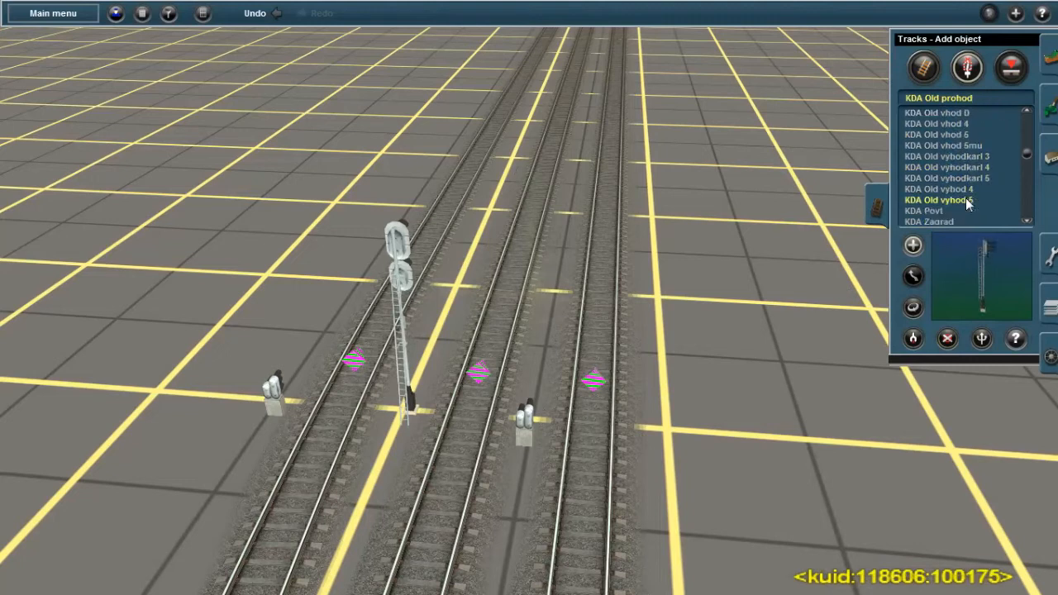
click(942, 213)
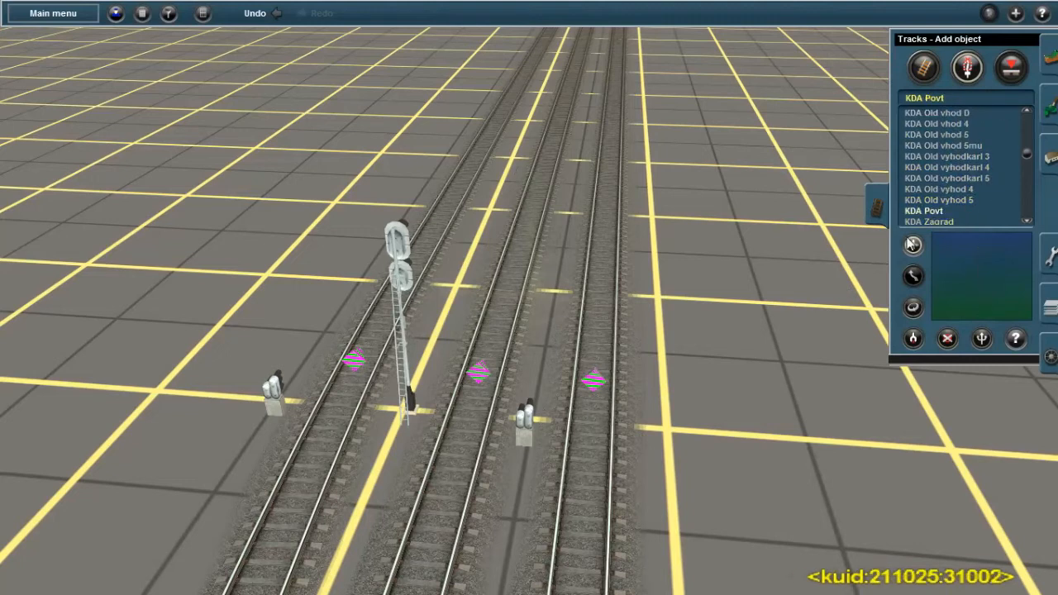
scroll(566, 339, down, 2)
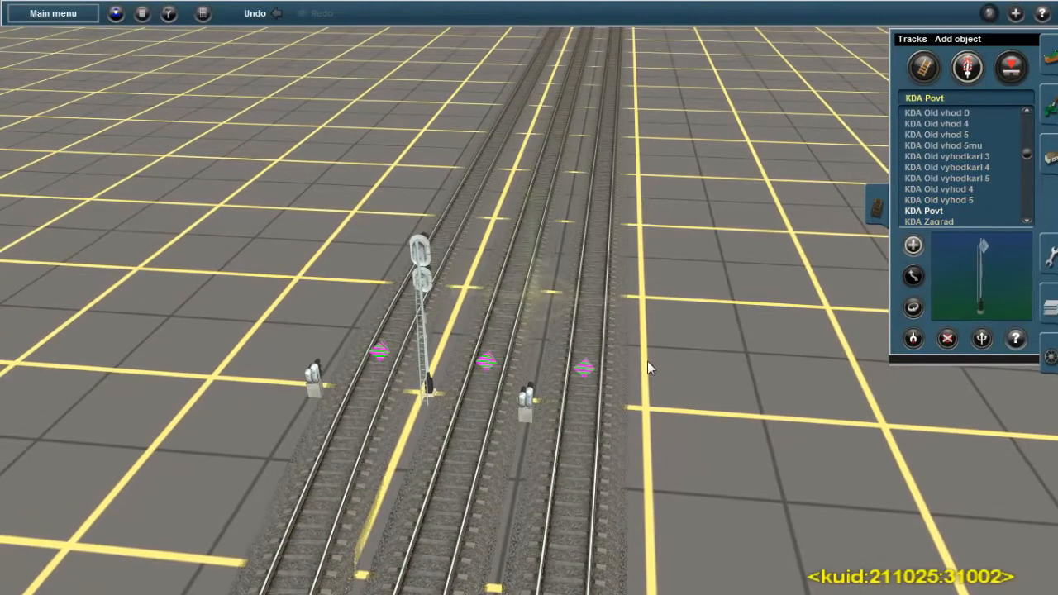
click(939, 222)
scroll(925, 198, down, 4)
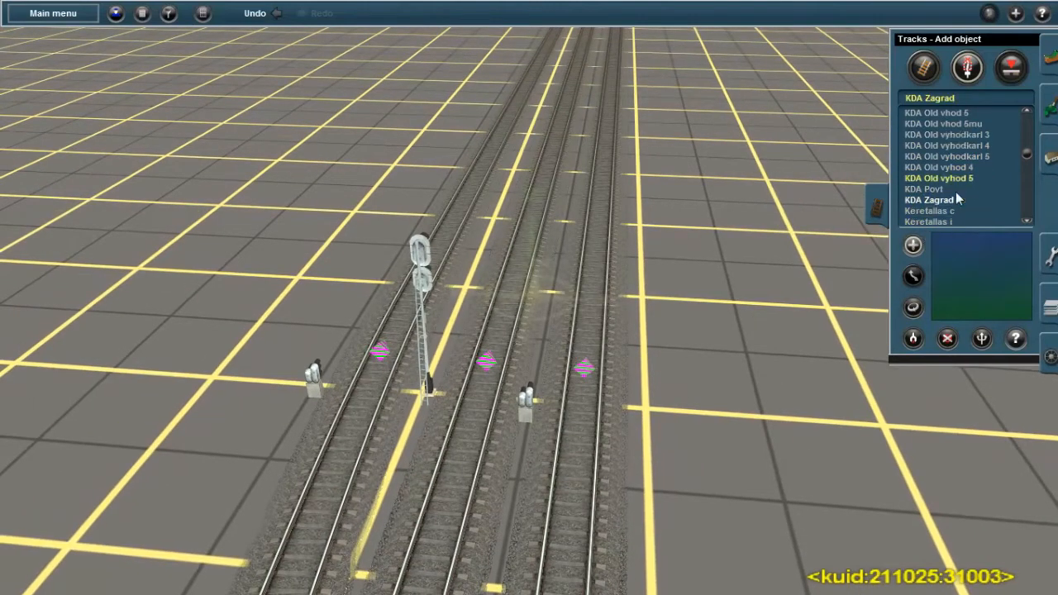
click(924, 168)
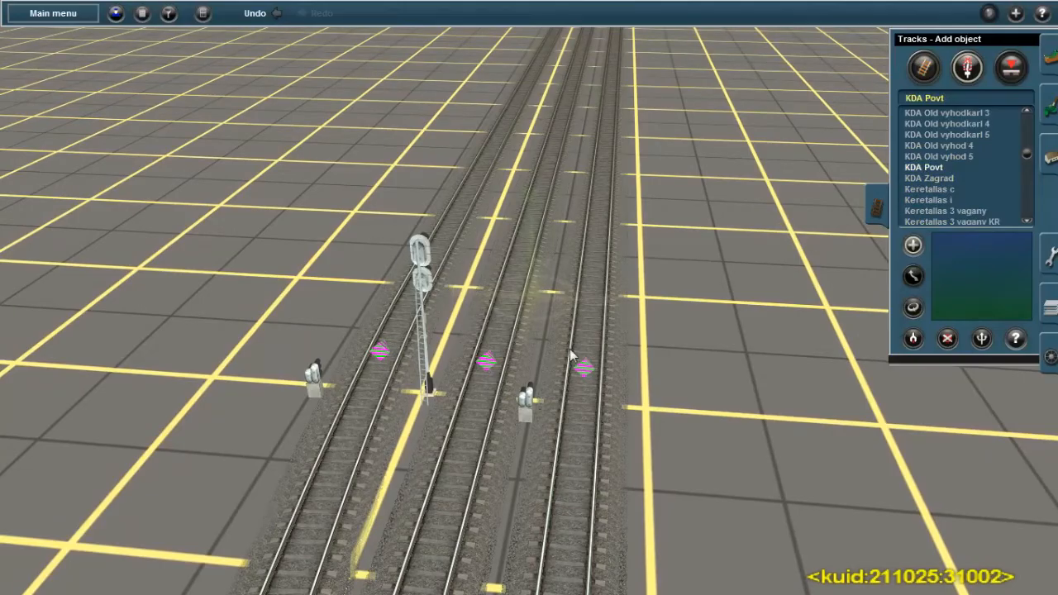
right_drag(561, 382, 520, 293)
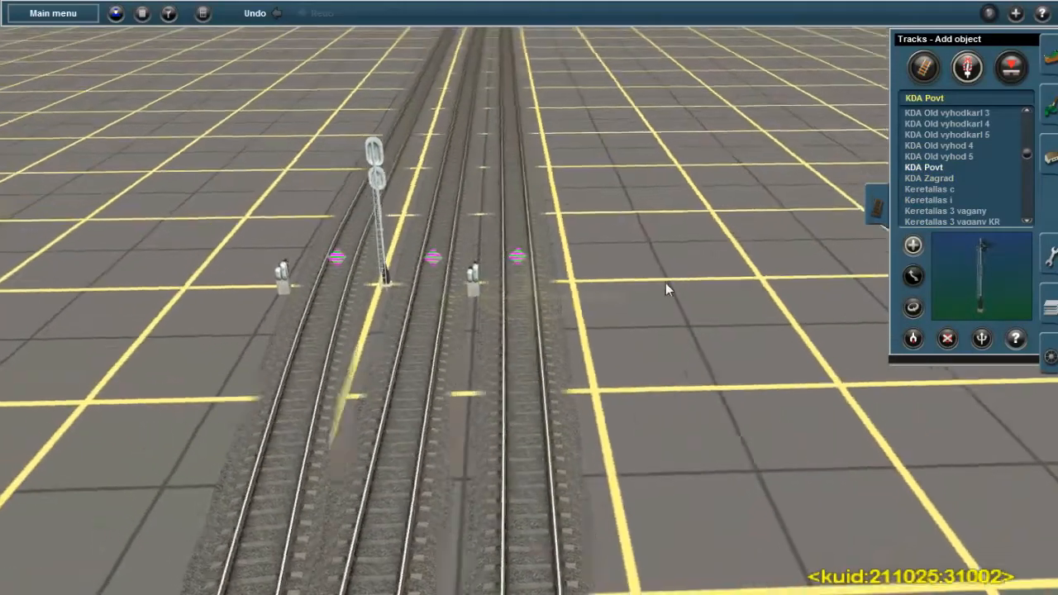
key(Down)
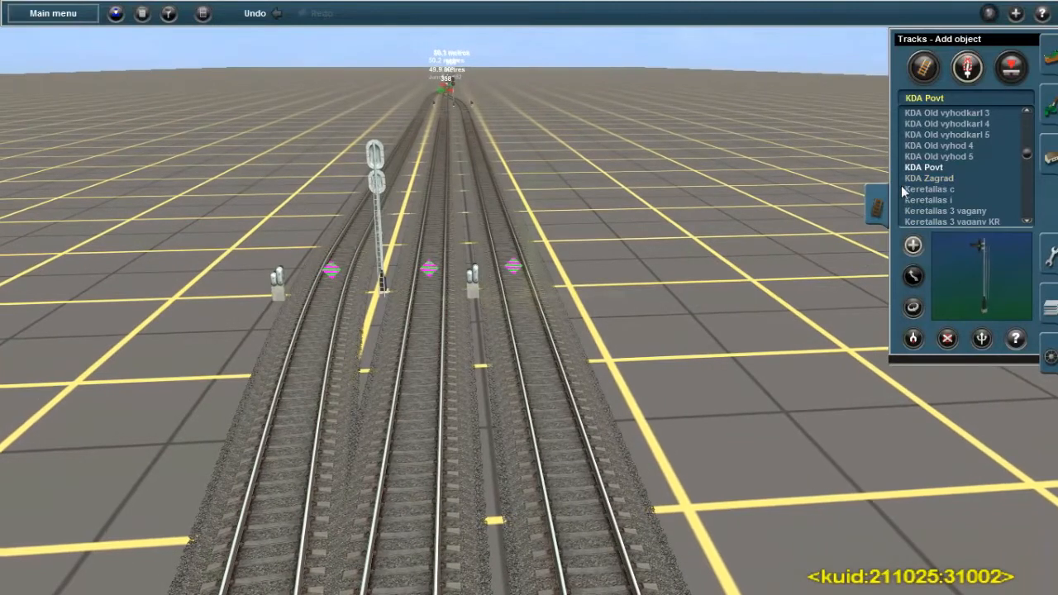
scroll(957, 149, up, 3)
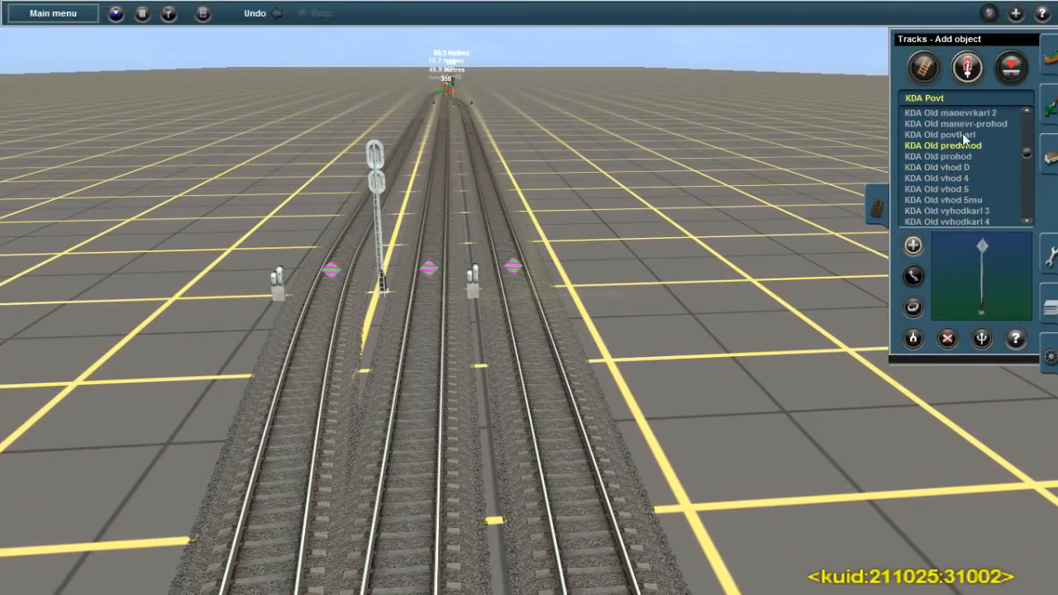
click(956, 114)
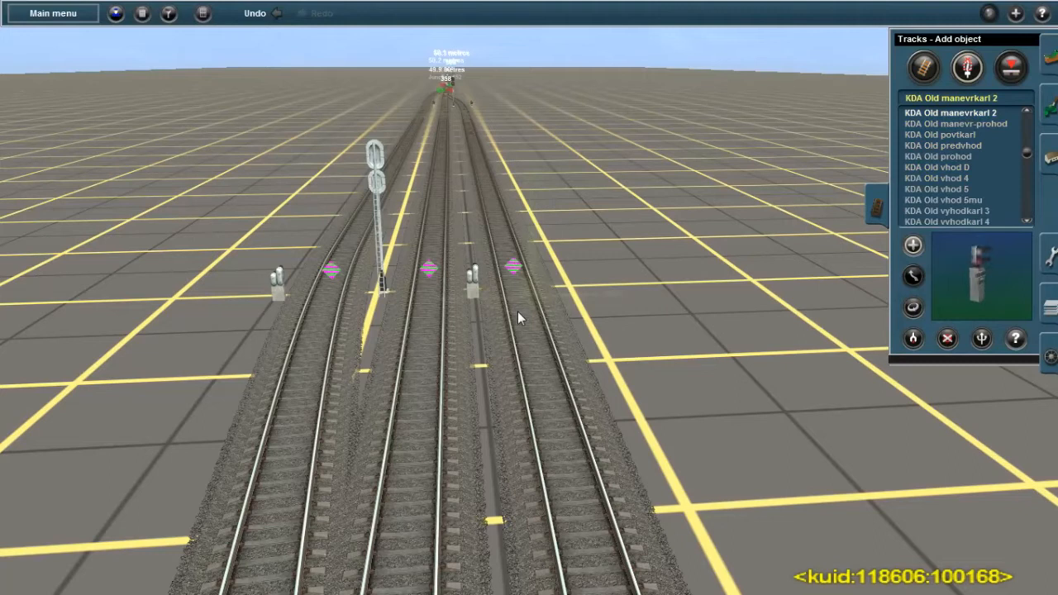
click(956, 124)
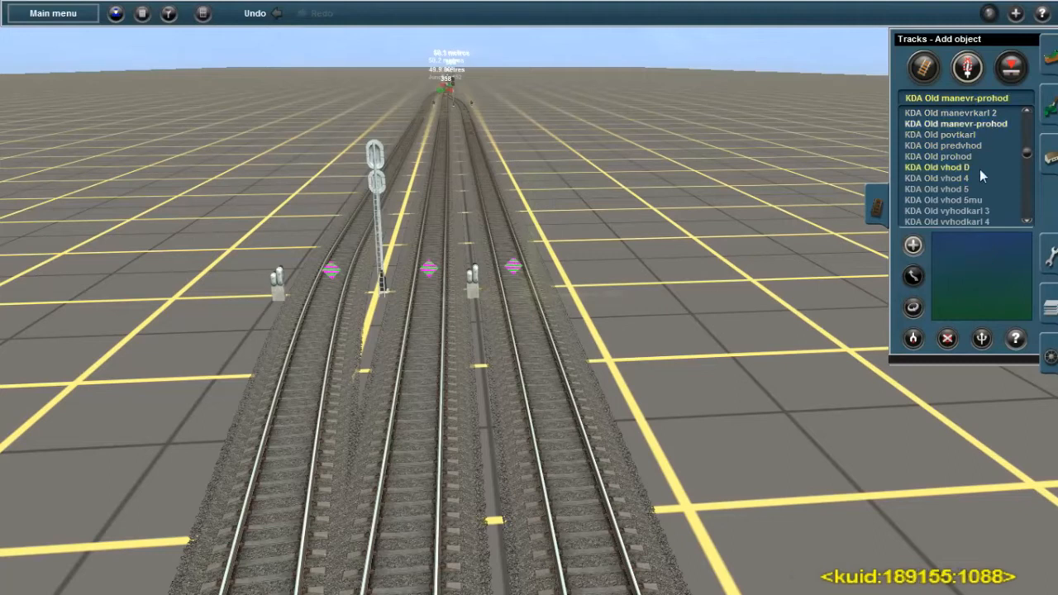
scroll(975, 175, up, 1)
scroll(975, 134, up, 1)
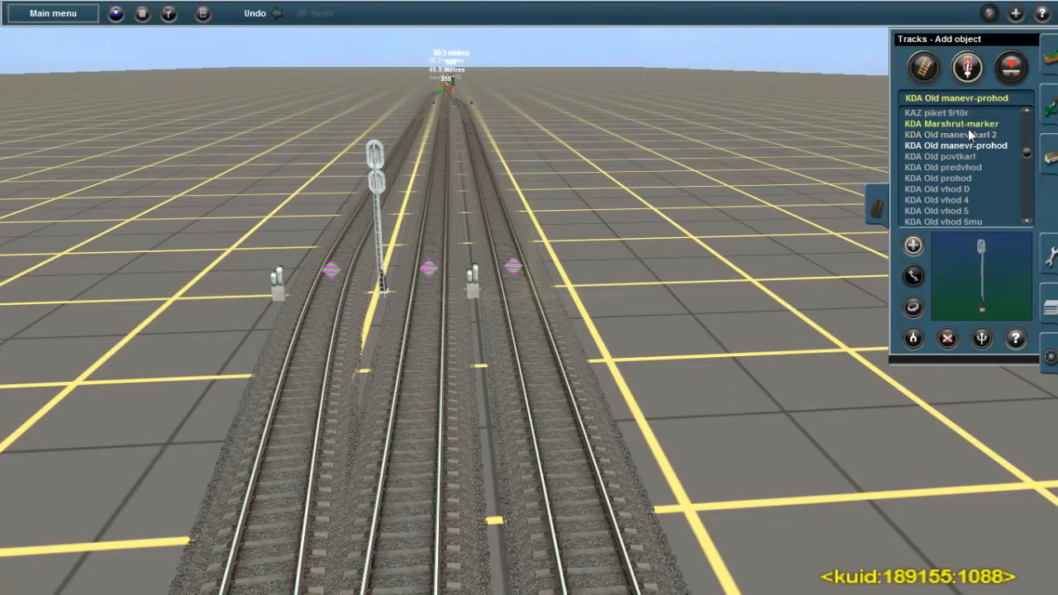
Name the right track's KDA Marshrut-marker П1 and accept its properties
click(968, 126)
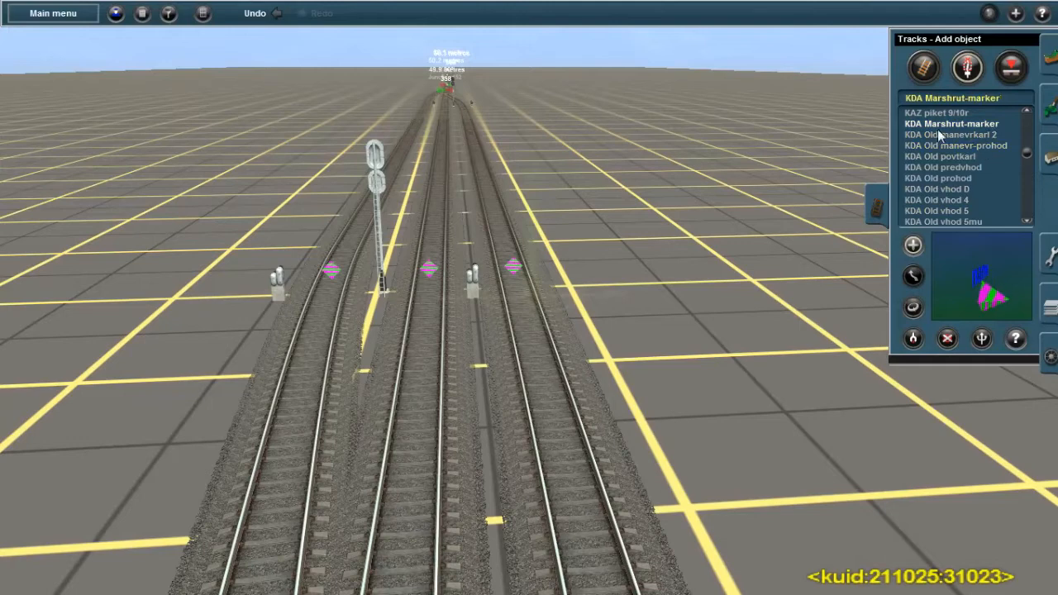
right_click(533, 341)
key(Up)
right_click(513, 248)
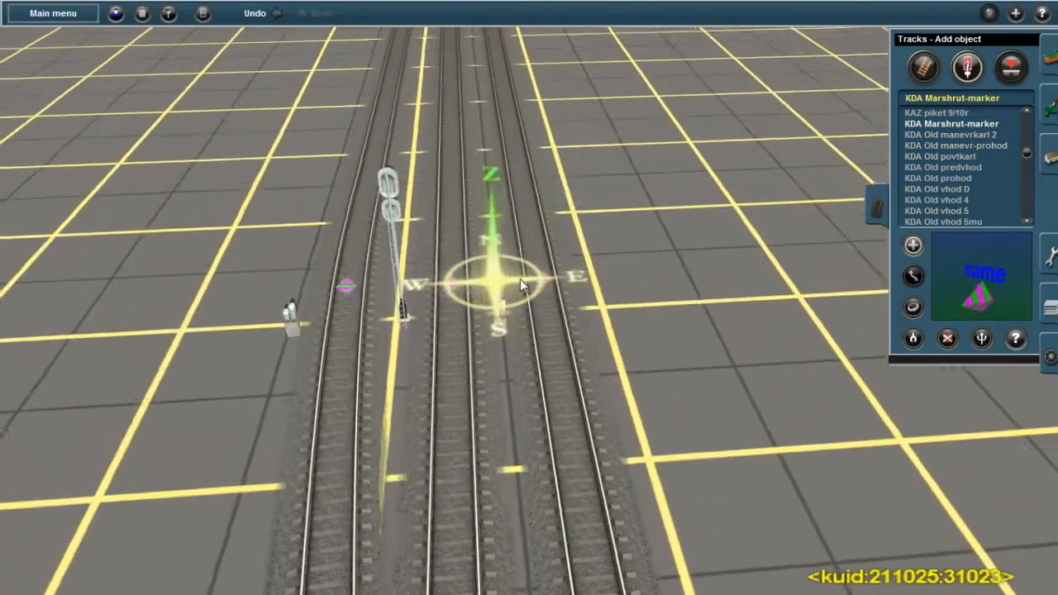
scroll(524, 283, up, 3)
key(Right)
click(1017, 335)
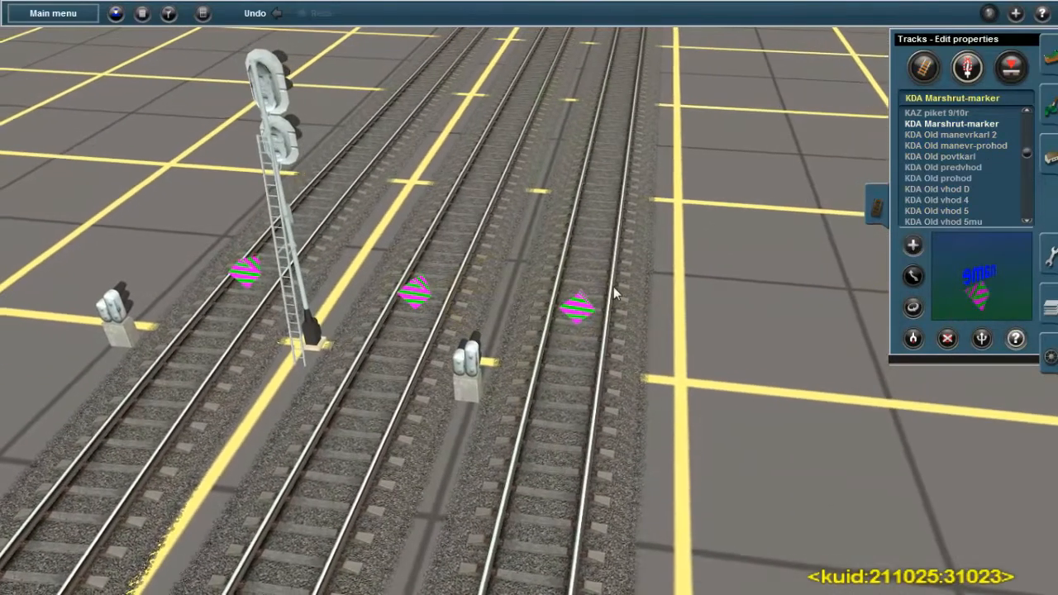
click(576, 307)
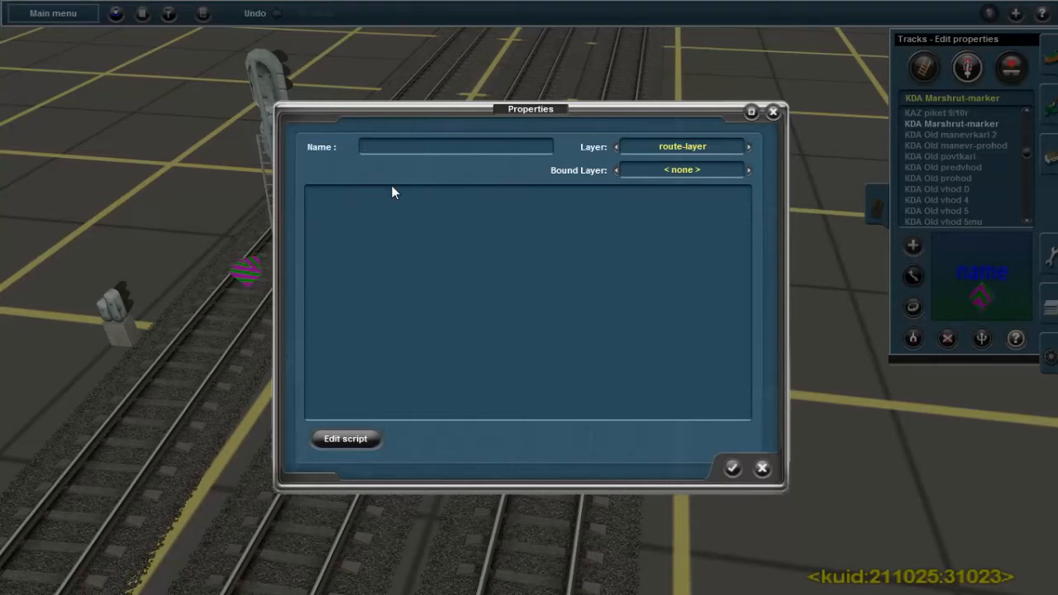
text(1)
click(735, 470)
Name the middle track's route marker П2 and the left track's route marker П3
click(358, 268)
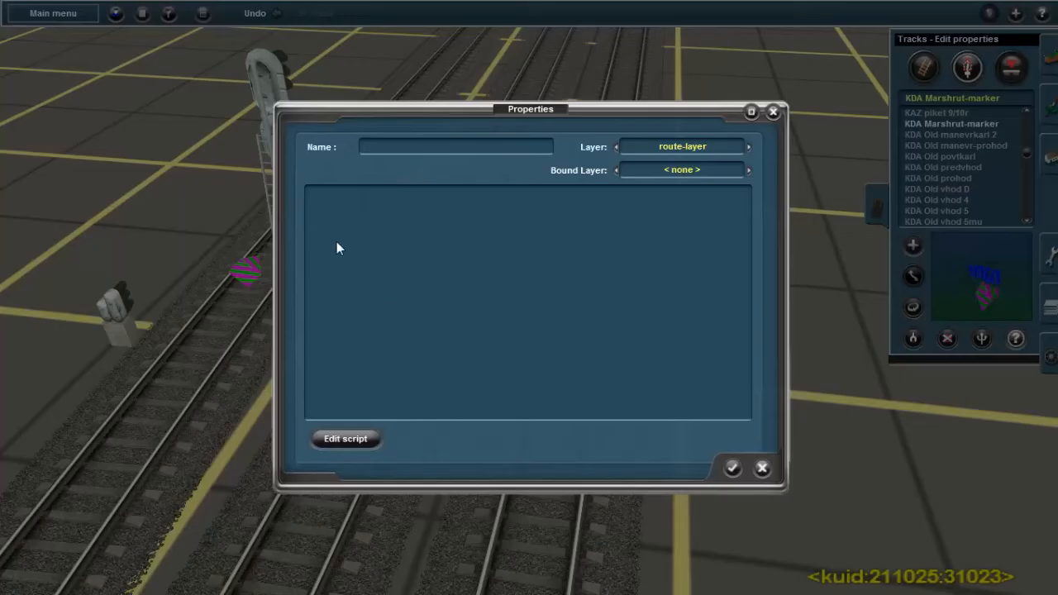
text(П2)
click(733, 469)
click(575, 440)
text(П3)
click(733, 469)
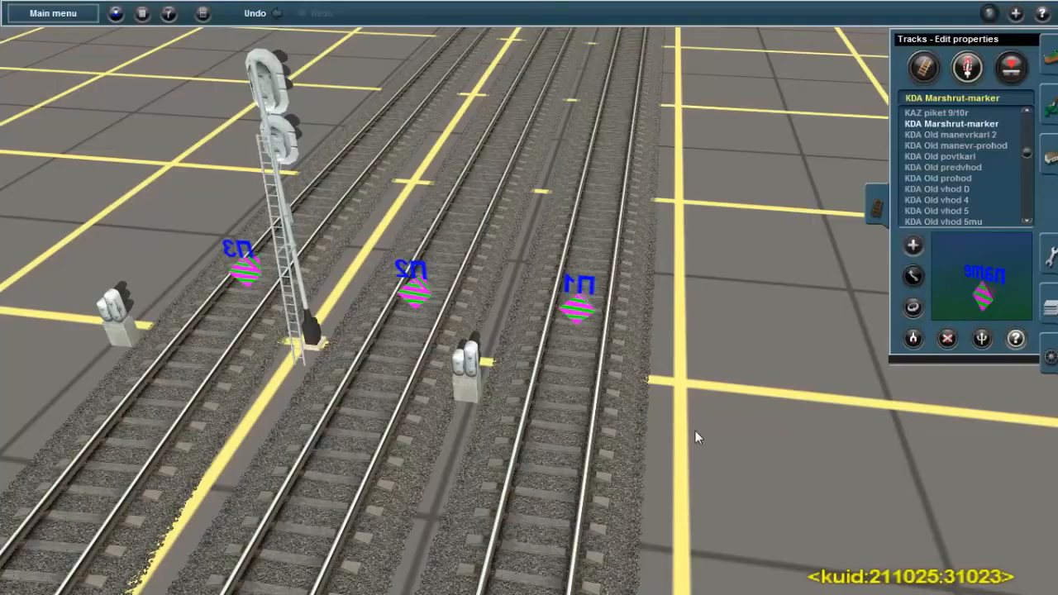
Place a KDA Marshrut-marker on each of the three tracks near the exit signals at the opposite end of the station
scroll(566, 367, down, 5)
right_drag(537, 248, 393, 357)
key(Left)
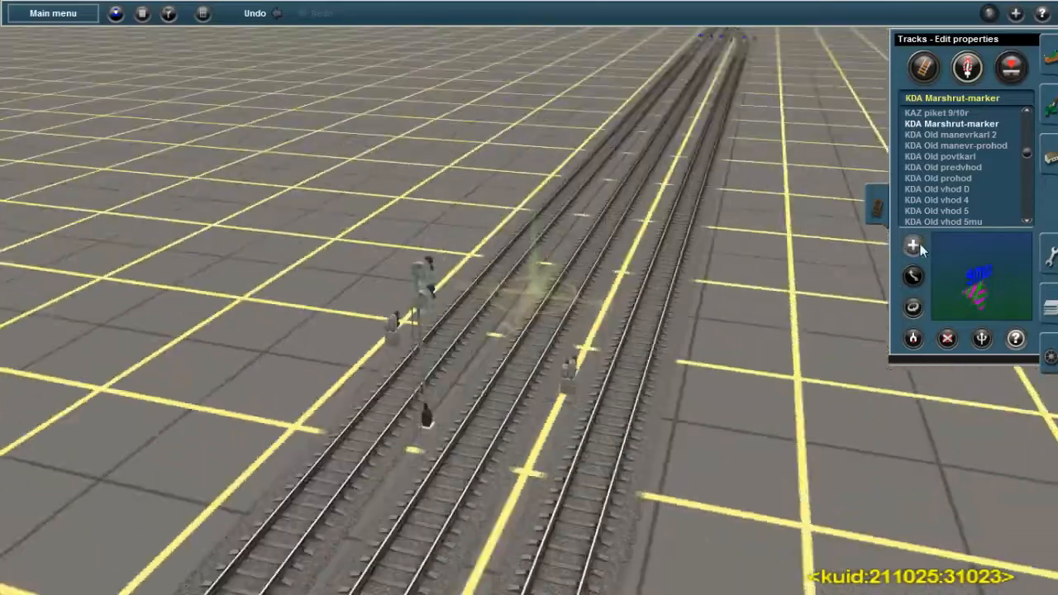
click(920, 246)
key(Down)
key(Up)
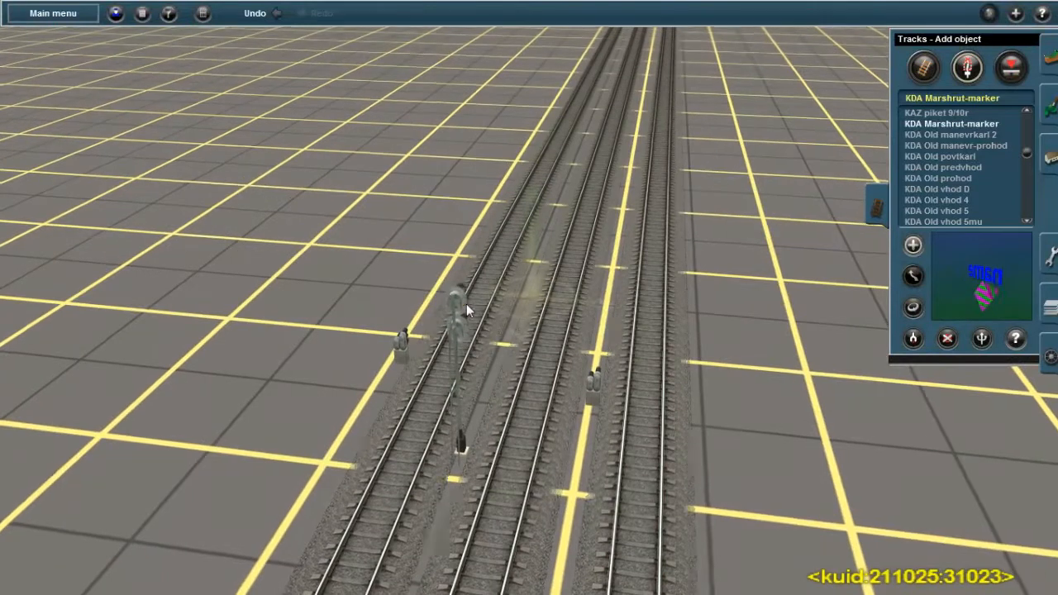
click(494, 279)
click(570, 281)
click(659, 285)
Rotate the newly placed route markers at this end of the station
click(912, 307)
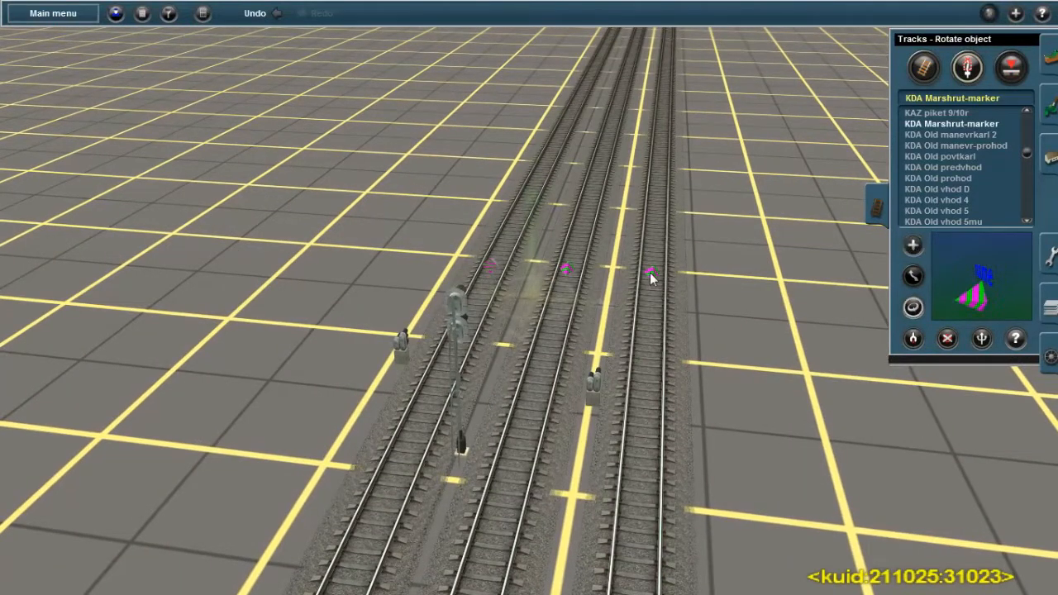
drag(564, 272, 525, 284)
right_drag(555, 234, 517, 240)
Name the left track's new route marker П1 and accept its properties
click(1016, 339)
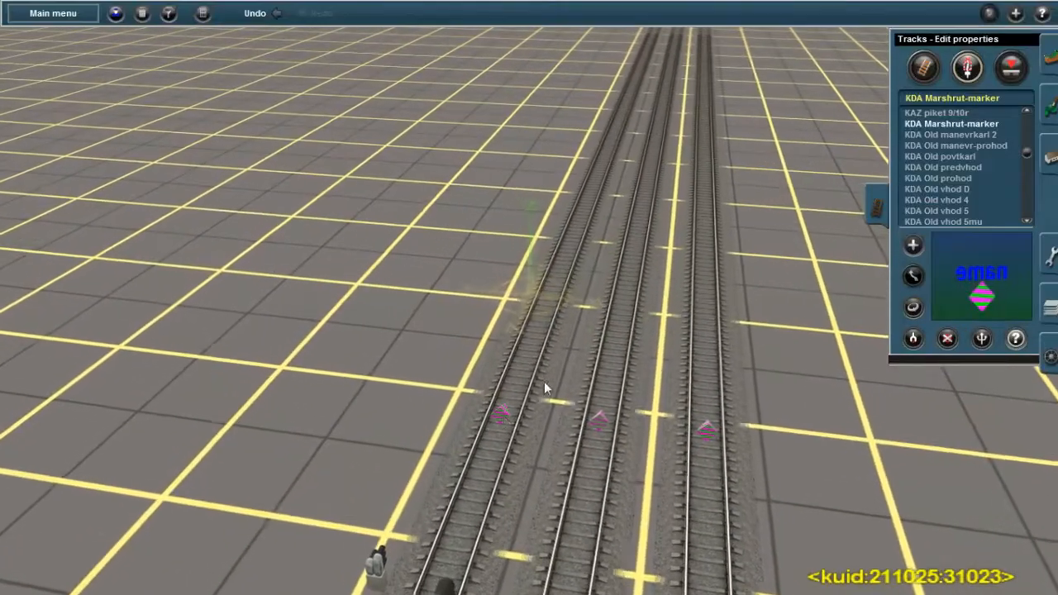
click(485, 305)
text(П1)
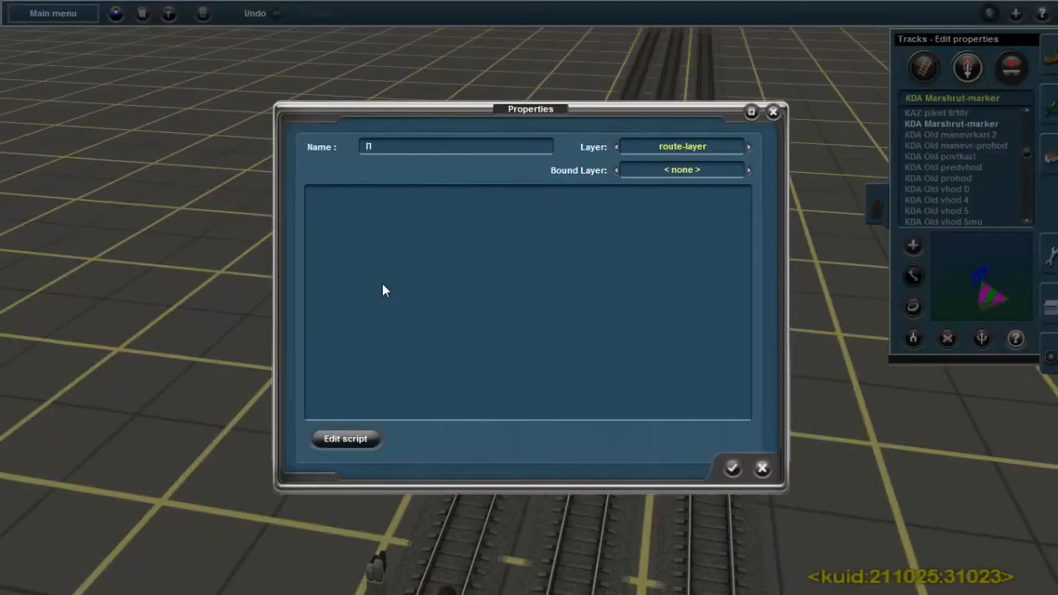
click(732, 468)
Name the middle track's new route marker ПП2 and complete the properties of the right track's new marker
click(570, 312)
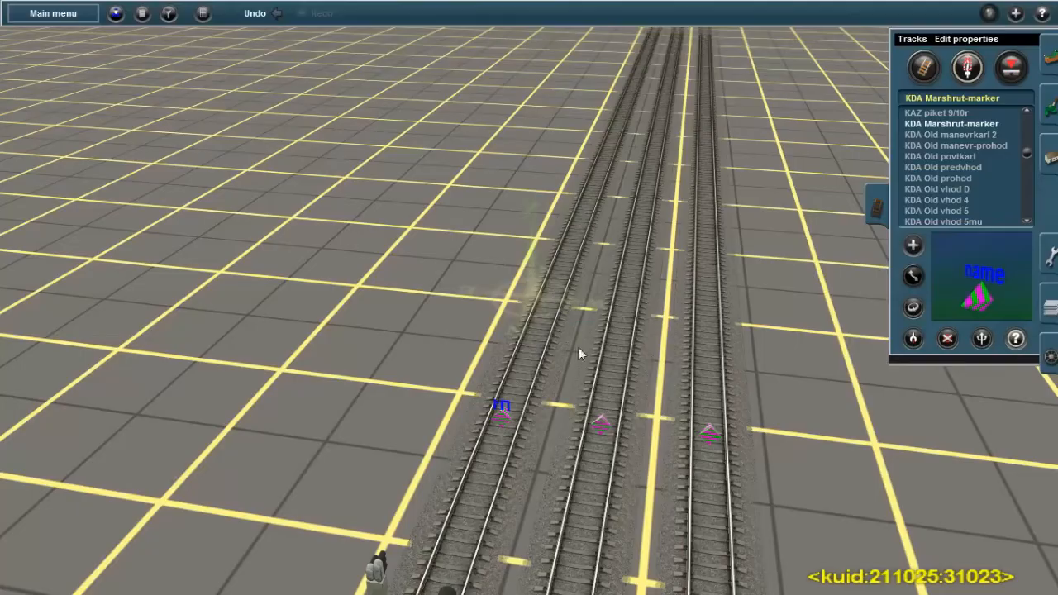
click(500, 430)
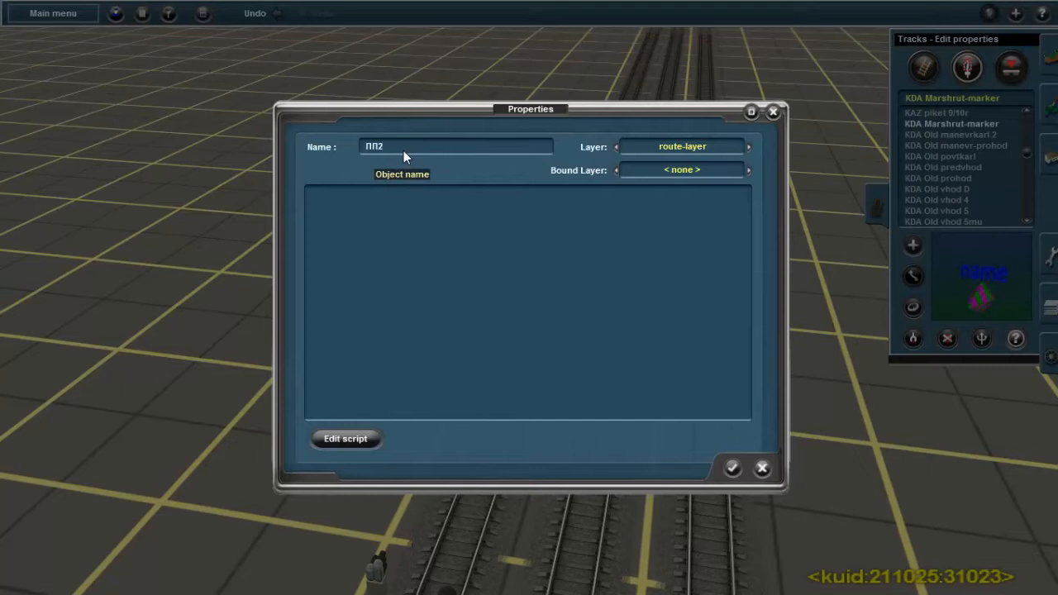
click(732, 468)
click(602, 427)
text(ПП2)
click(733, 469)
click(707, 429)
click(731, 471)
Go to the entry signal before Junction 146 and open its properties, showing the route indicator's marker names
right_click(513, 546)
right_click(513, 546)
right_click(437, 405)
right_click(524, 421)
right_click(534, 428)
right_click(528, 433)
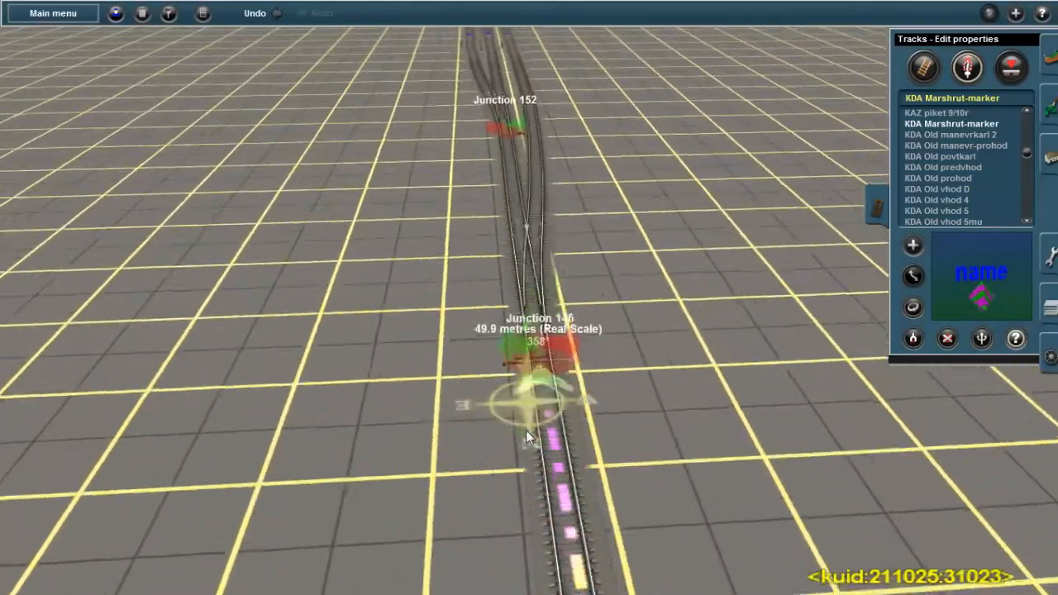
right_click(510, 452)
right_click(506, 413)
key(Right)
right_click(516, 320)
right_click(536, 281)
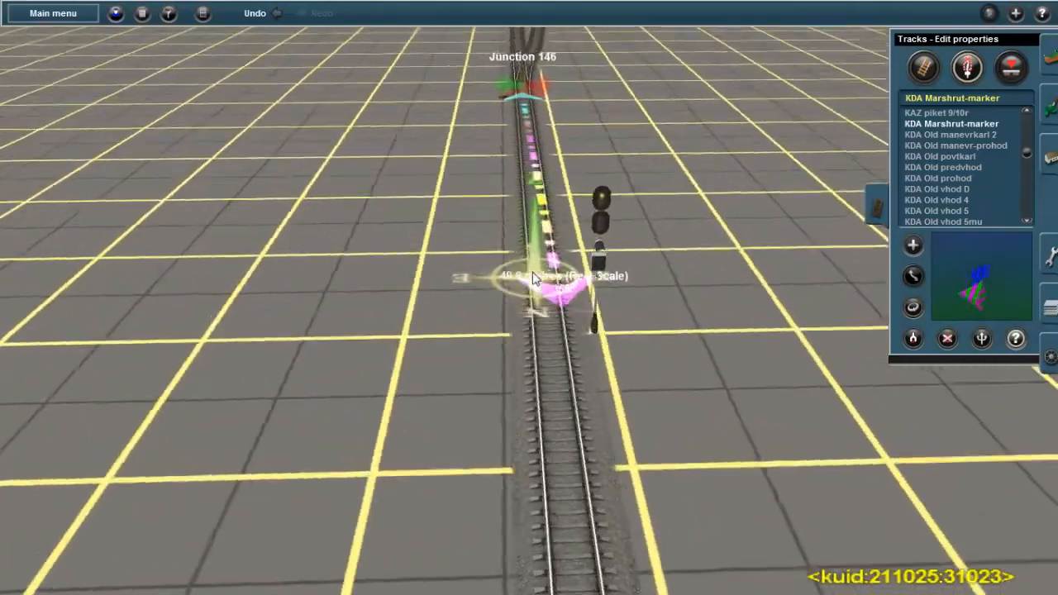
right_click(526, 296)
key(Down)
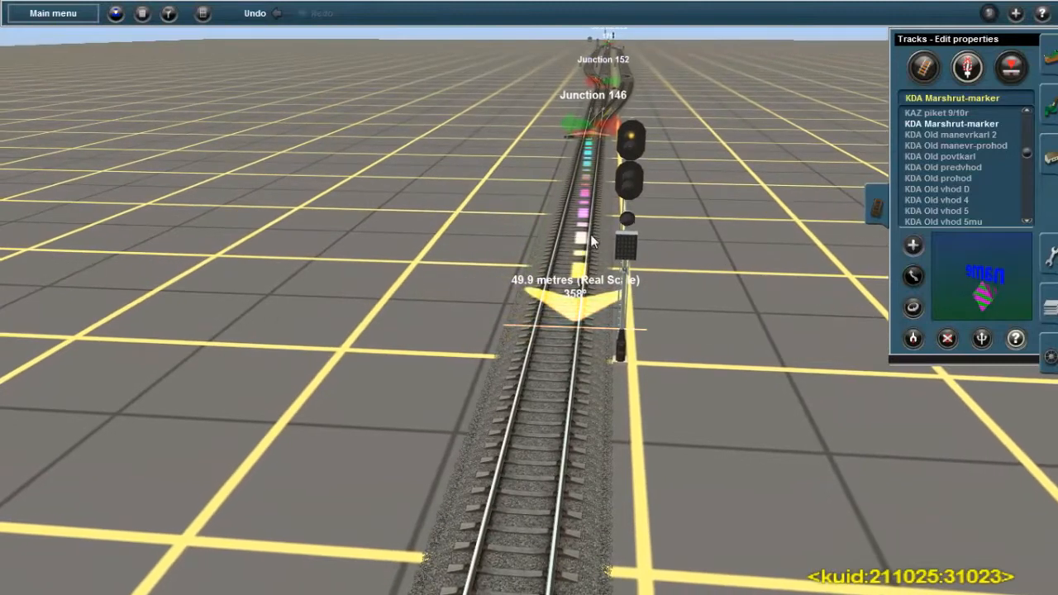
click(645, 145)
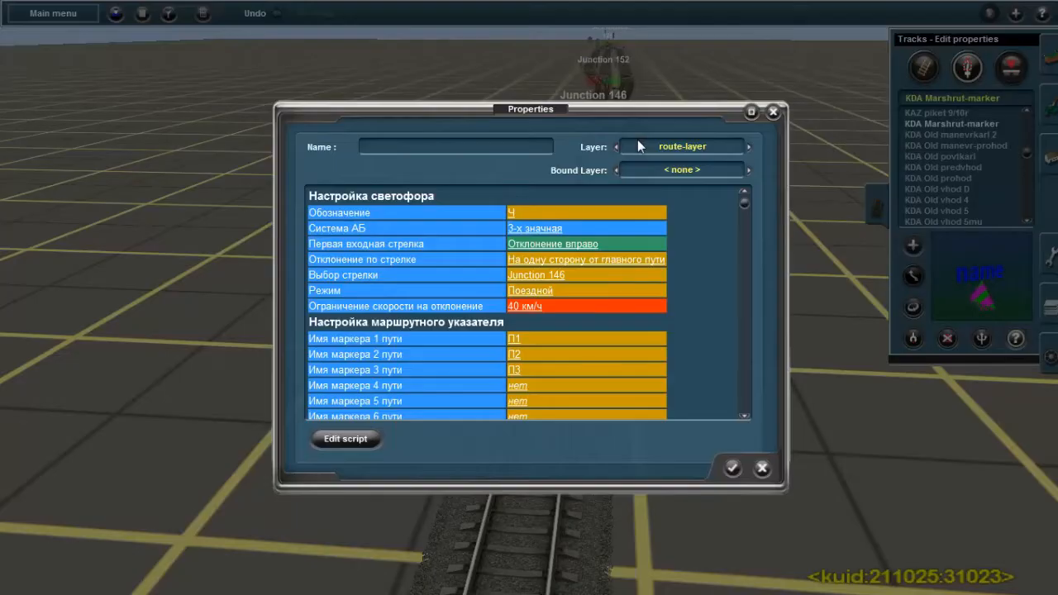
Set entry signal Ч's route marker names for tracks 1, 2 and 3 to ПП1, ПП2 and ПП3, and accept its properties
click(514, 336)
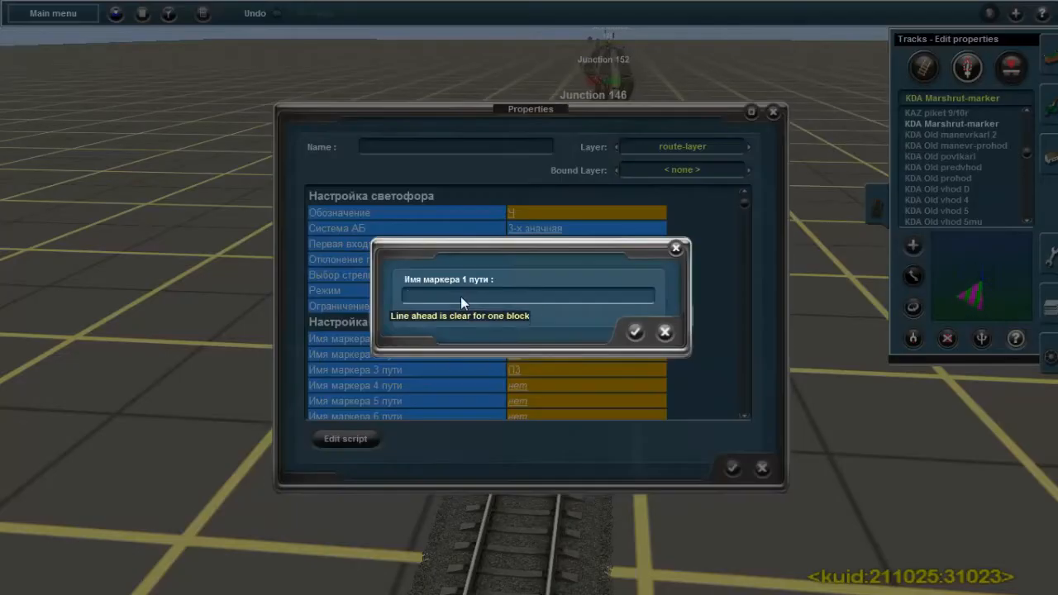
text(пп1)
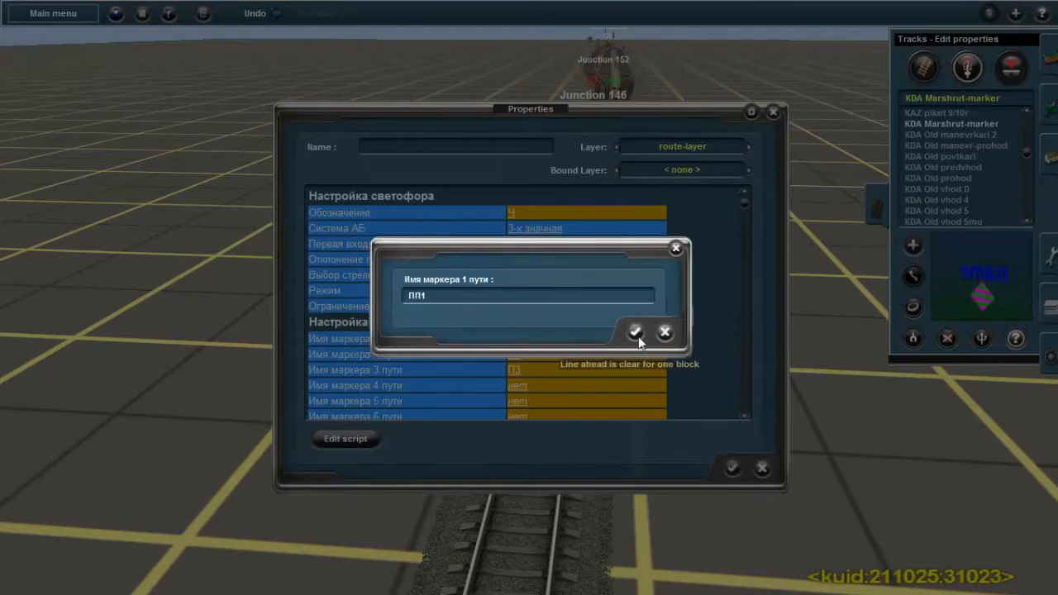
click(635, 332)
click(514, 354)
text(пп2)
click(634, 332)
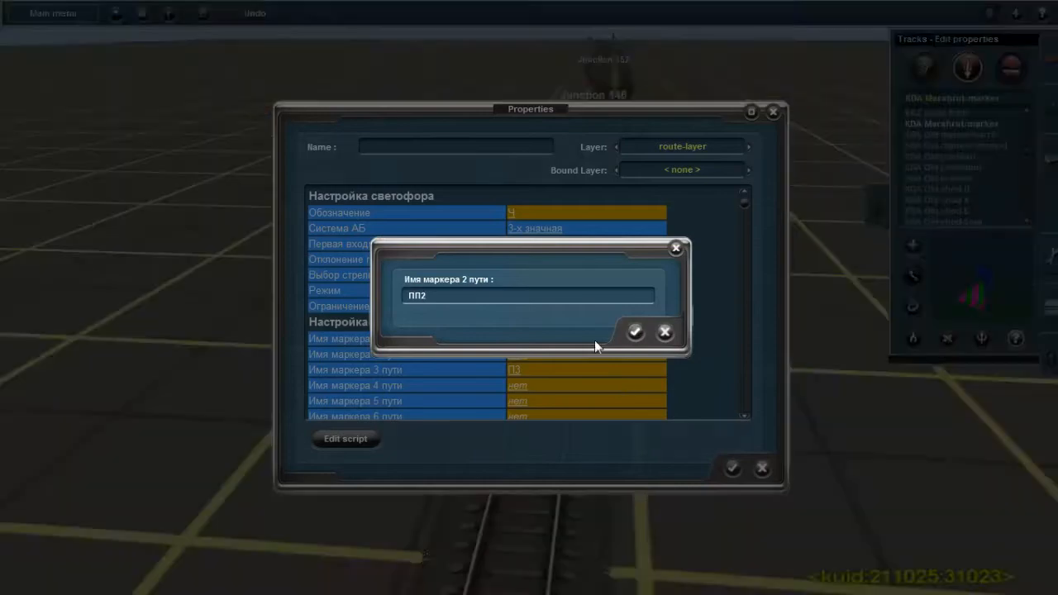
click(513, 369)
text(пп3)
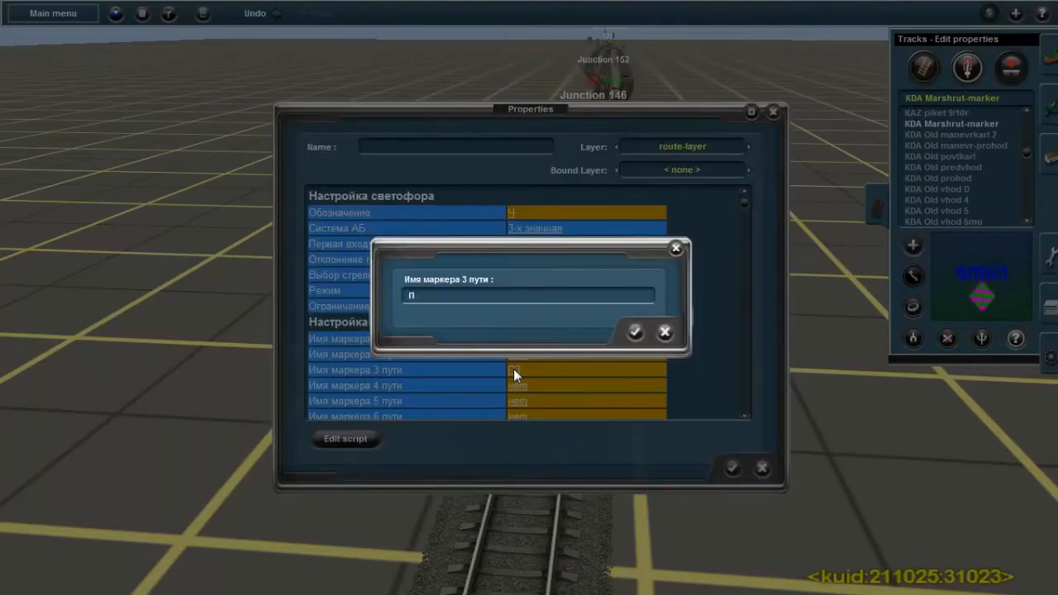
click(635, 332)
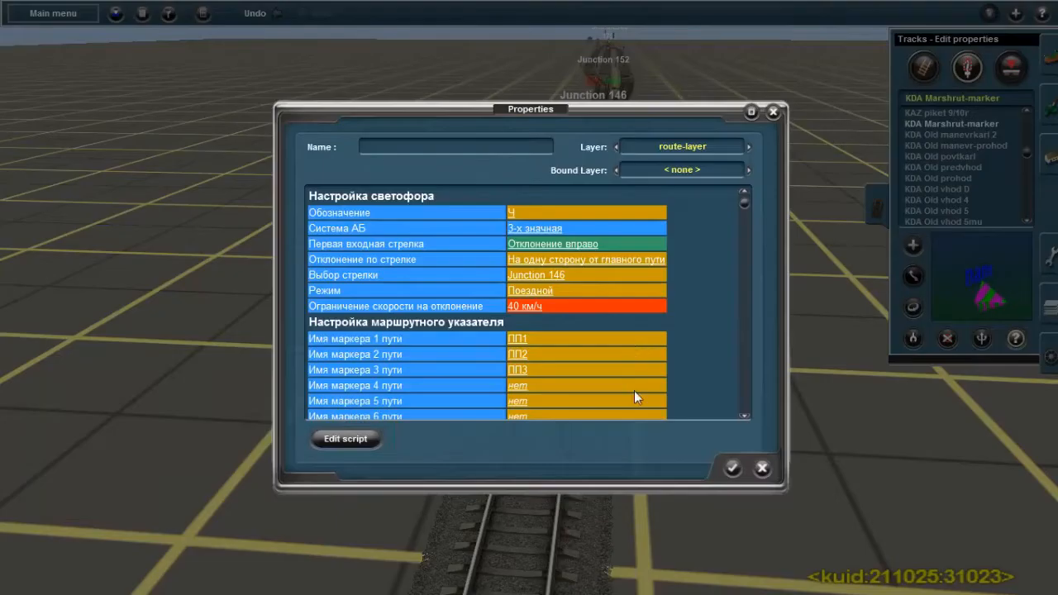
click(731, 469)
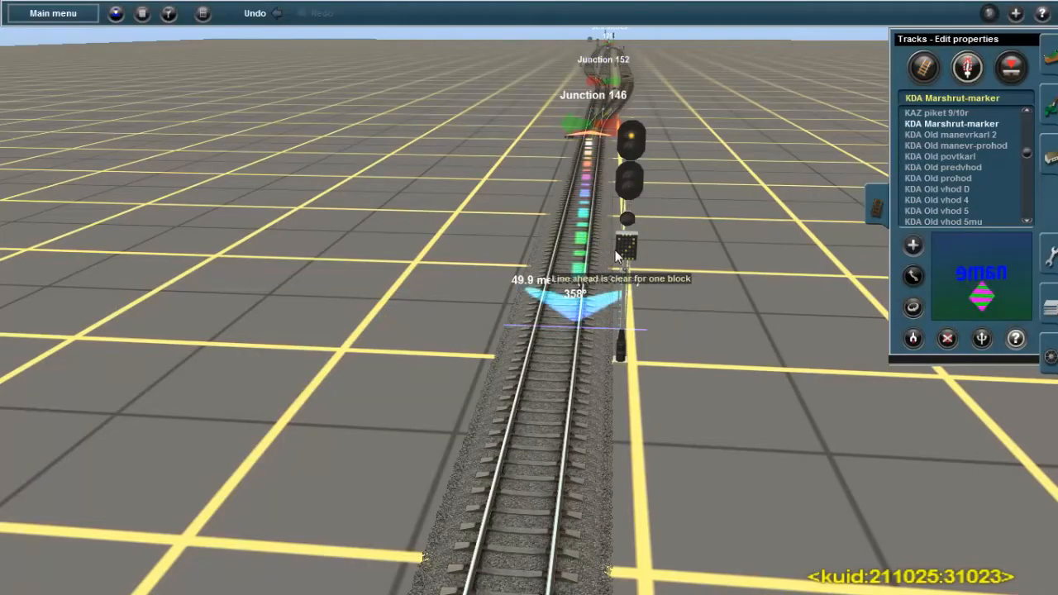
Check the entry signal's route indicator while switching the direction of Junction 146
right_drag(590, 330, 619, 149)
mouse_move(618, 305)
right_down()
mouse_move(524, 252)
mouse_move(536, 180)
right_up()
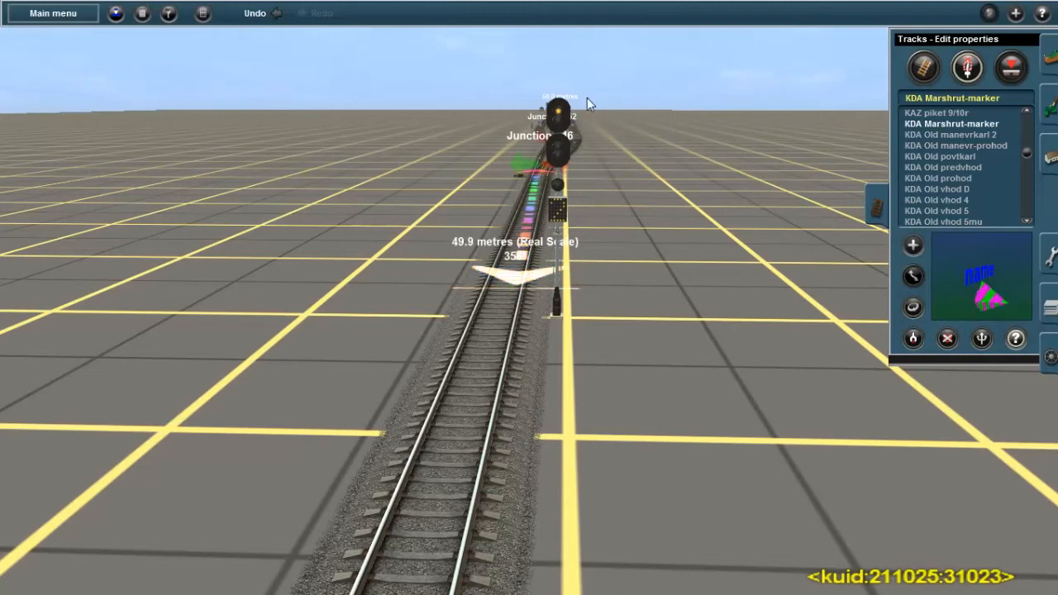
scroll(514, 247, up, 3)
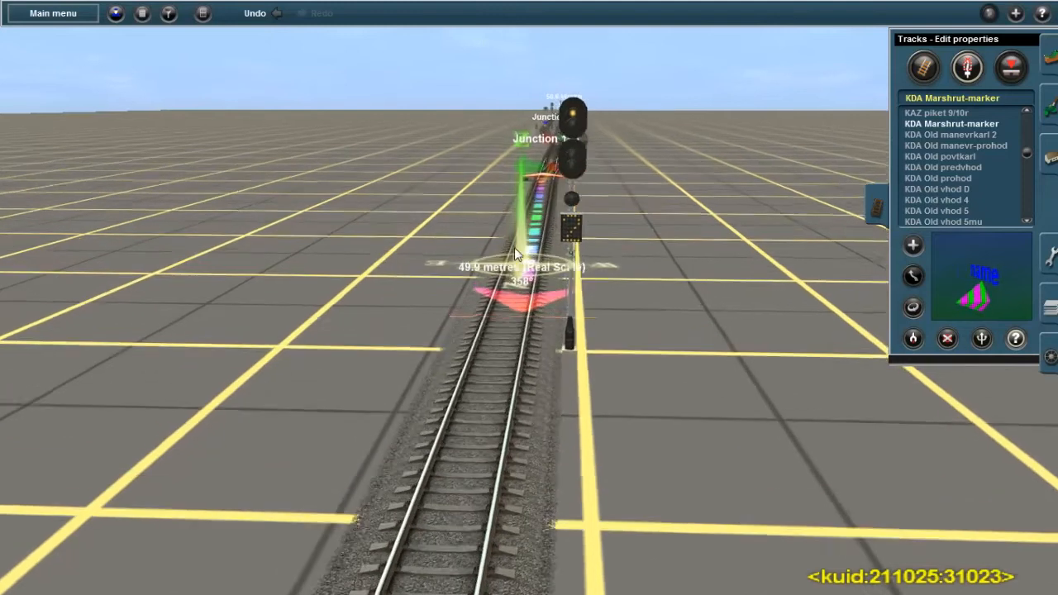
click(985, 338)
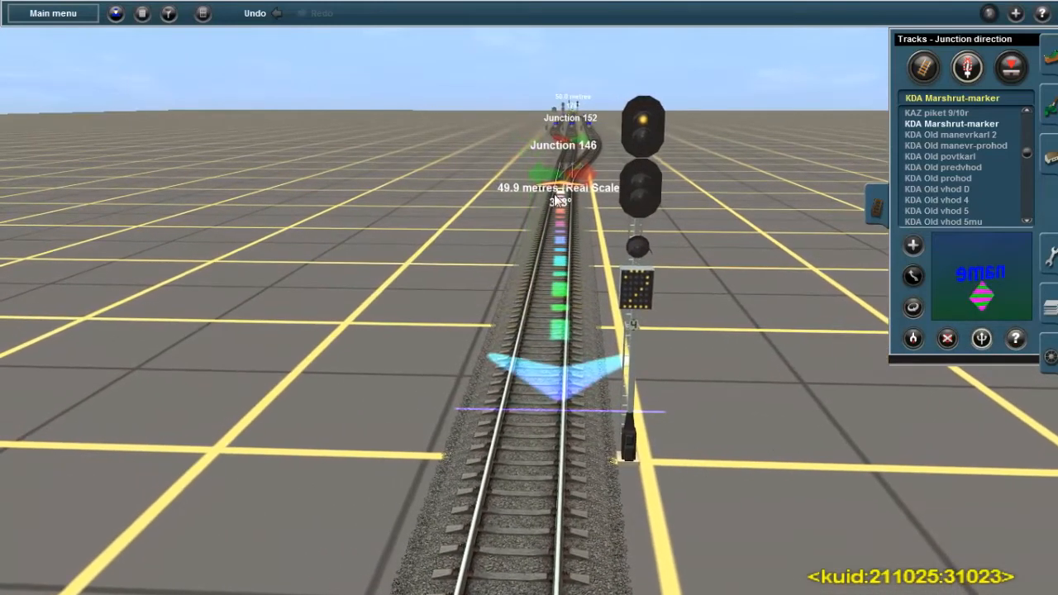
click(563, 175)
click(563, 175)
right_click(571, 455)
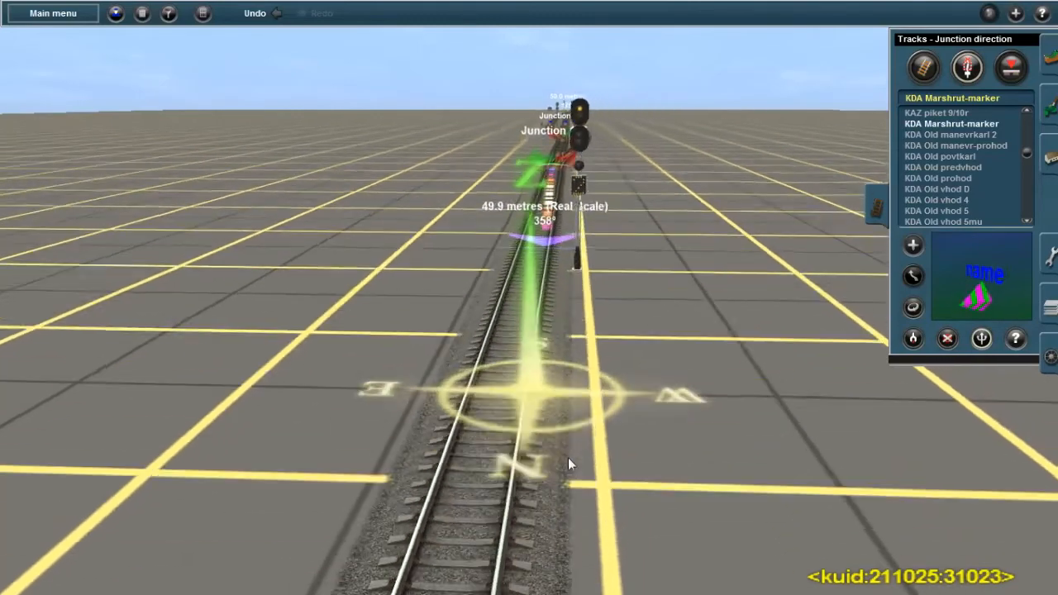
Place KDA Old prohod signals on both sides of the open line beyond the station
right_click(464, 435)
key(Left)
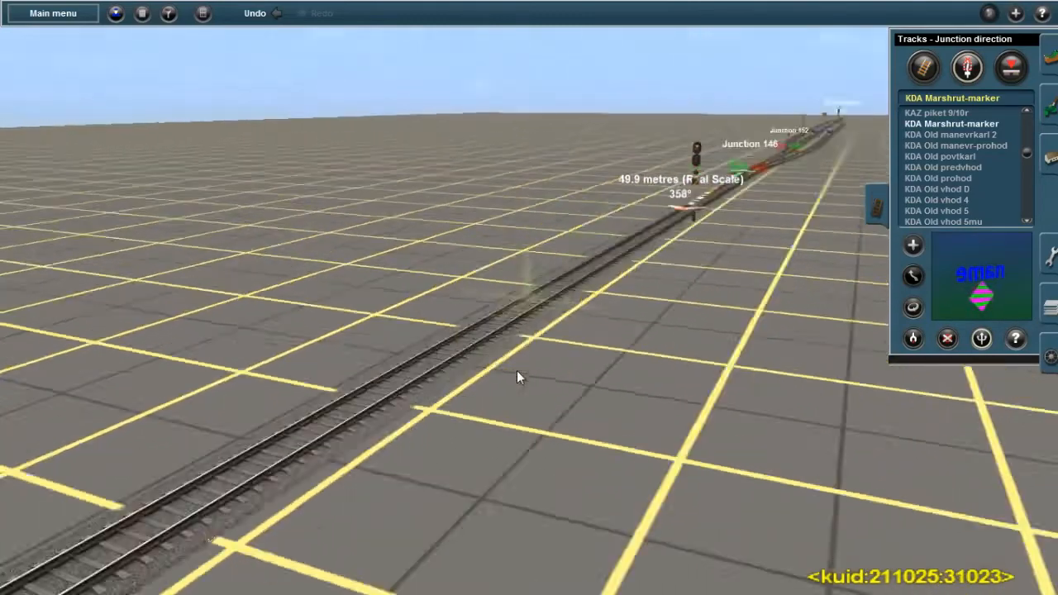
key(Up)
right_click(531, 250)
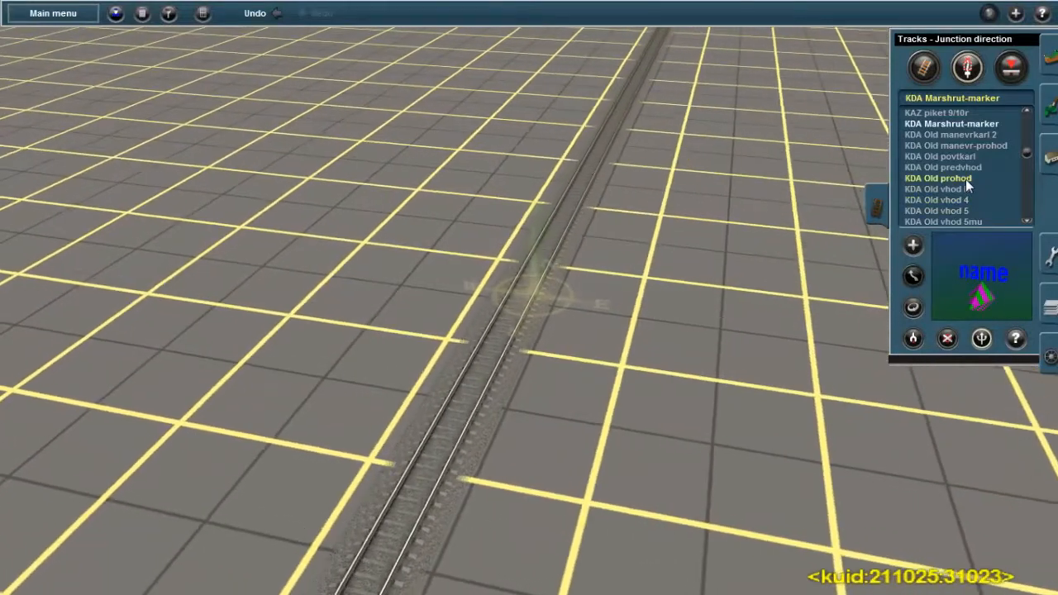
click(966, 178)
right_click(555, 268)
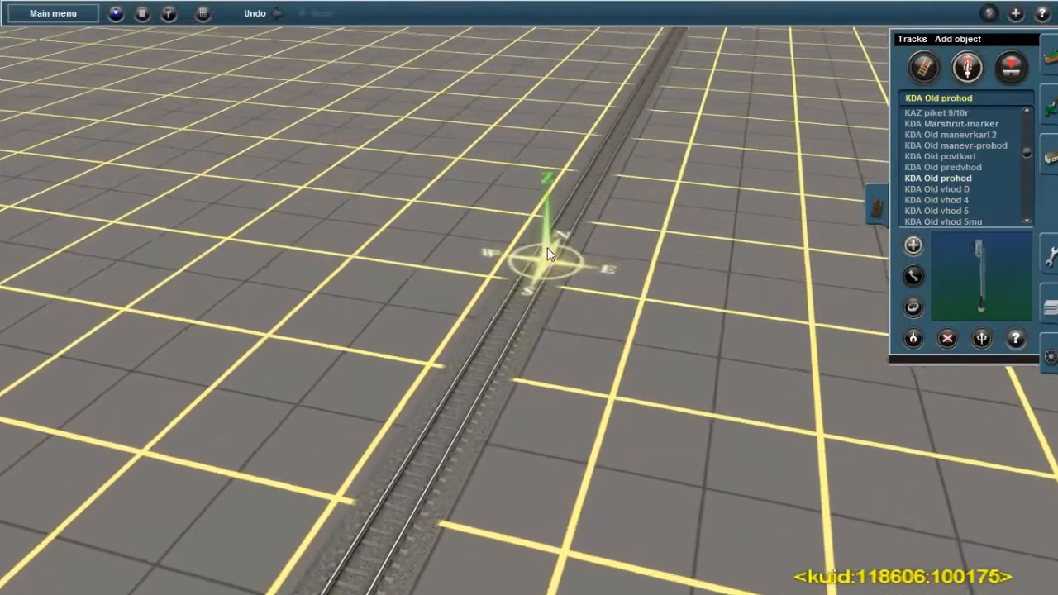
key(Left)
scroll(533, 312, up, 3)
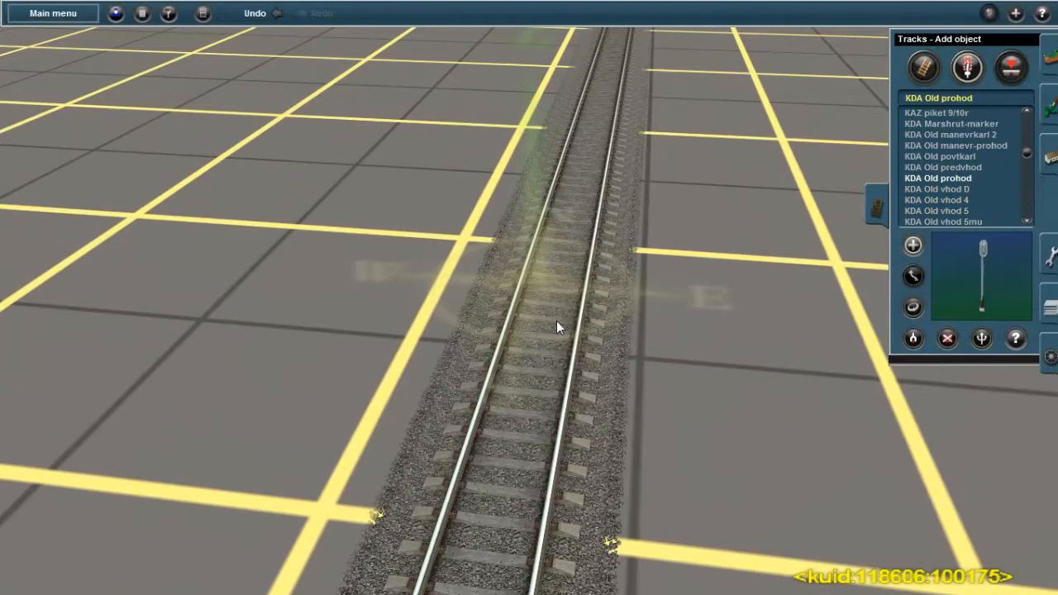
click(556, 320)
key(Left)
key(Right)
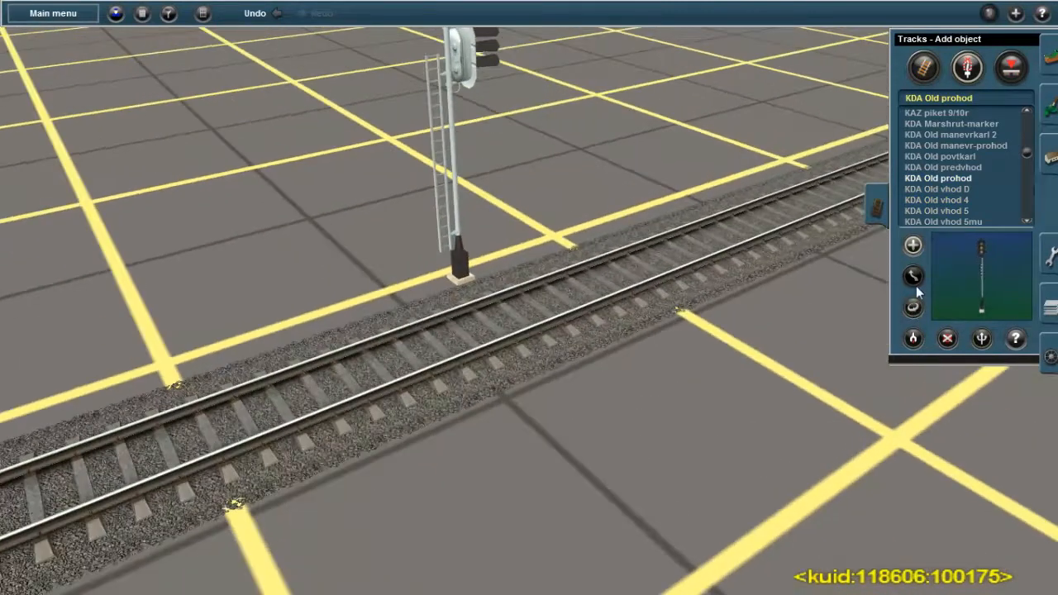
Rotate a newly placed through signal so the pair on the open line faces opposite directions
click(913, 308)
click(578, 63)
key(Left)
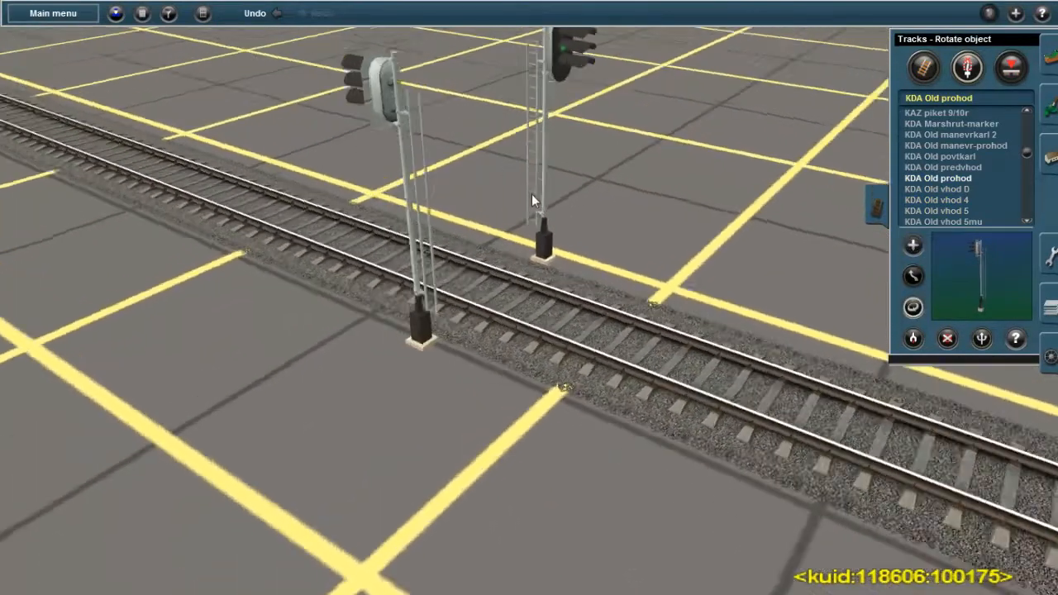
key(Left)
scroll(533, 200, down, 3)
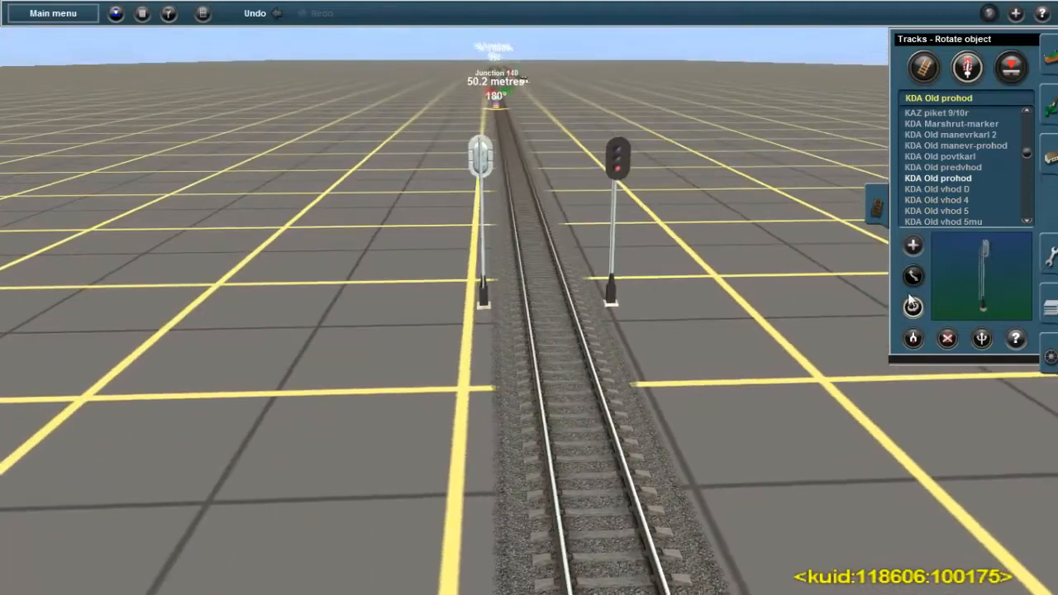
Set the designation of the through signal facing away from Junction 140 to 1 and accept its properties
click(1016, 340)
key(Up)
click(619, 165)
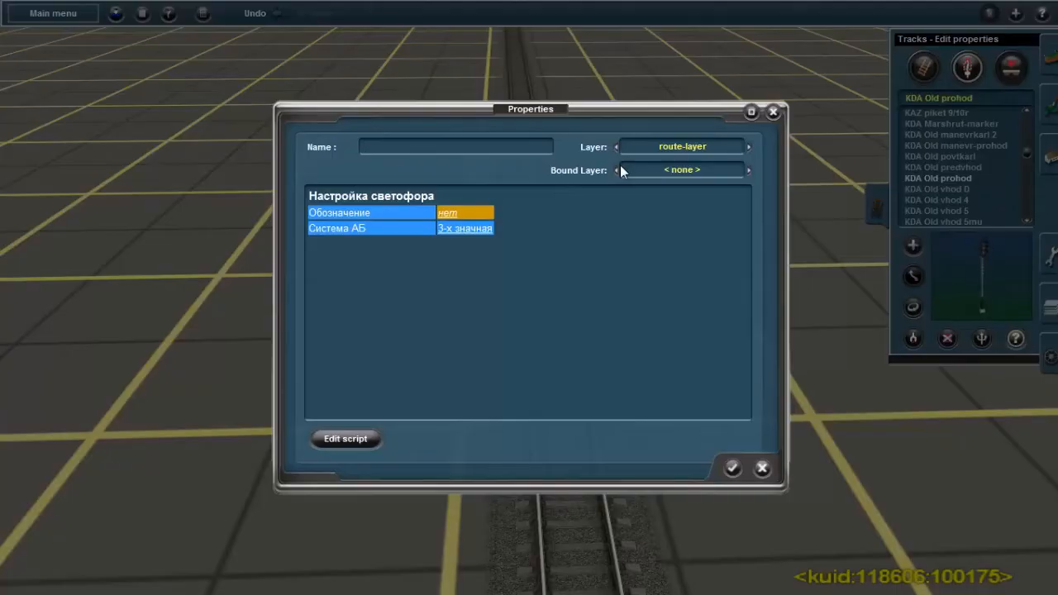
click(449, 215)
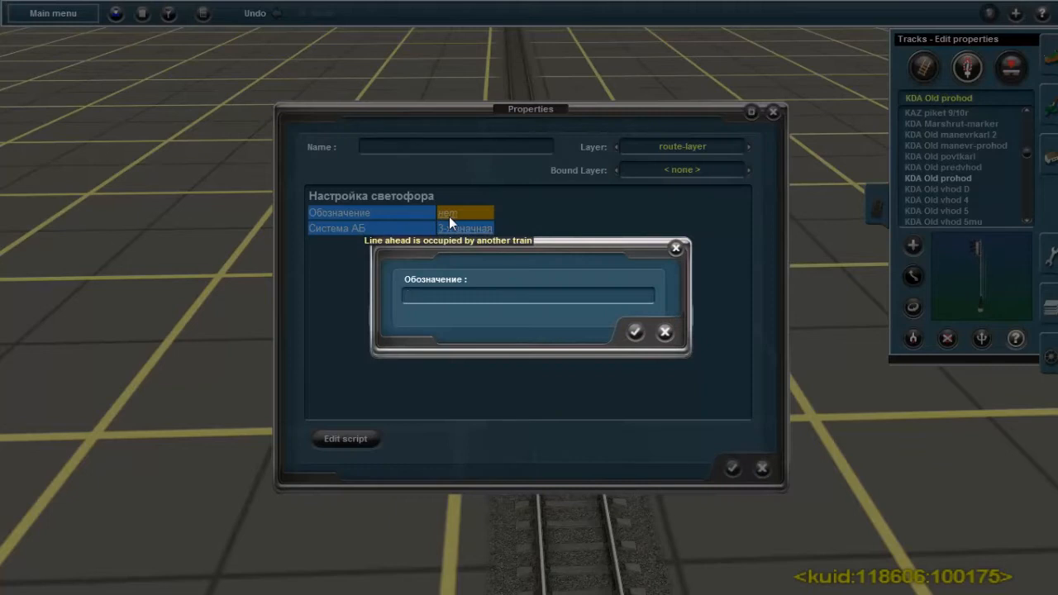
text(1)
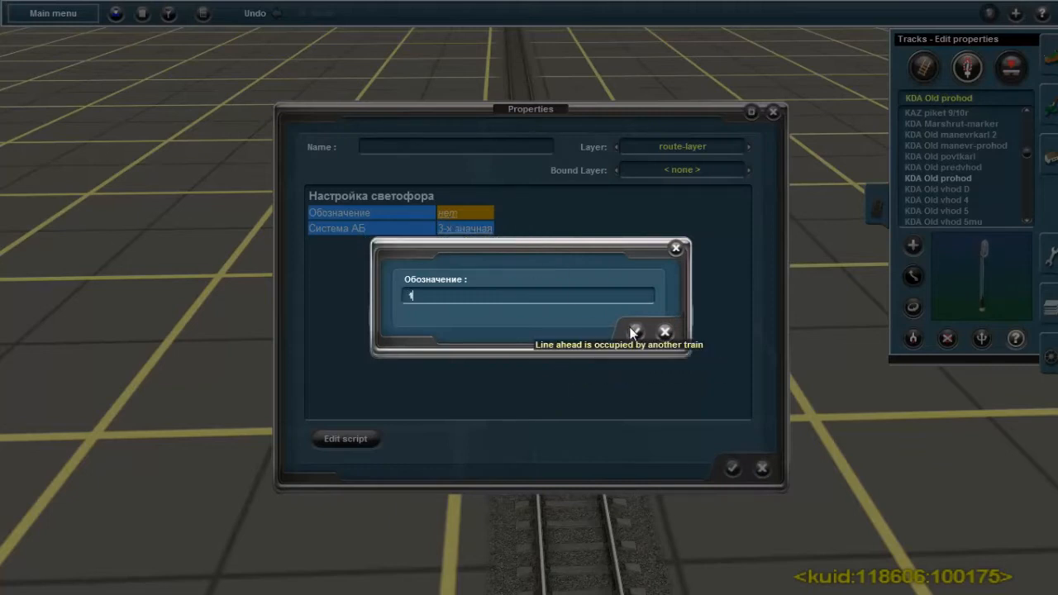
click(635, 331)
click(732, 469)
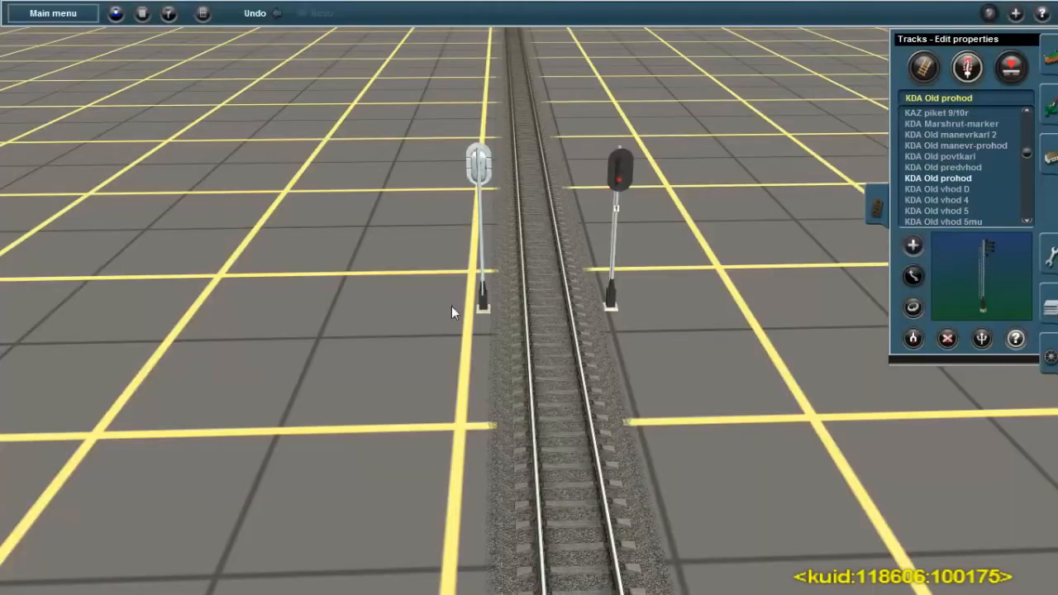
Set the designation of the opposite through signal to 2 and accept its properties
click(476, 171)
click(463, 213)
key(BackSpace)
text(2)
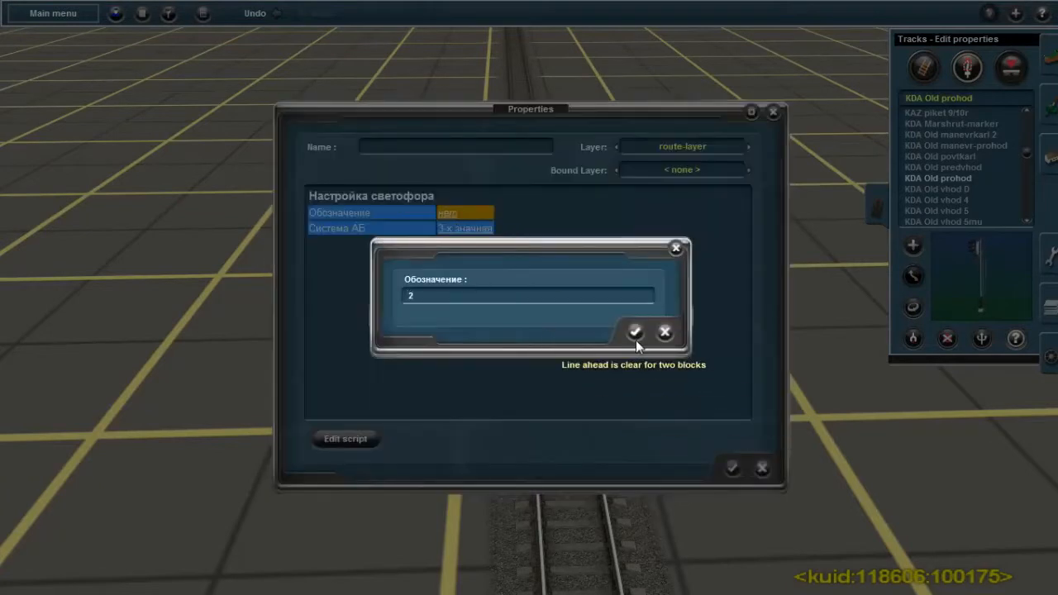
click(635, 333)
click(733, 470)
Place a KDA Old vhod 5mu entry signal before Junction 140 and rotate it to face approaching trains
mouse_move(527, 316)
right_down()
mouse_move(510, 139)
mouse_move(556, 267)
mouse_move(557, 234)
right_up()
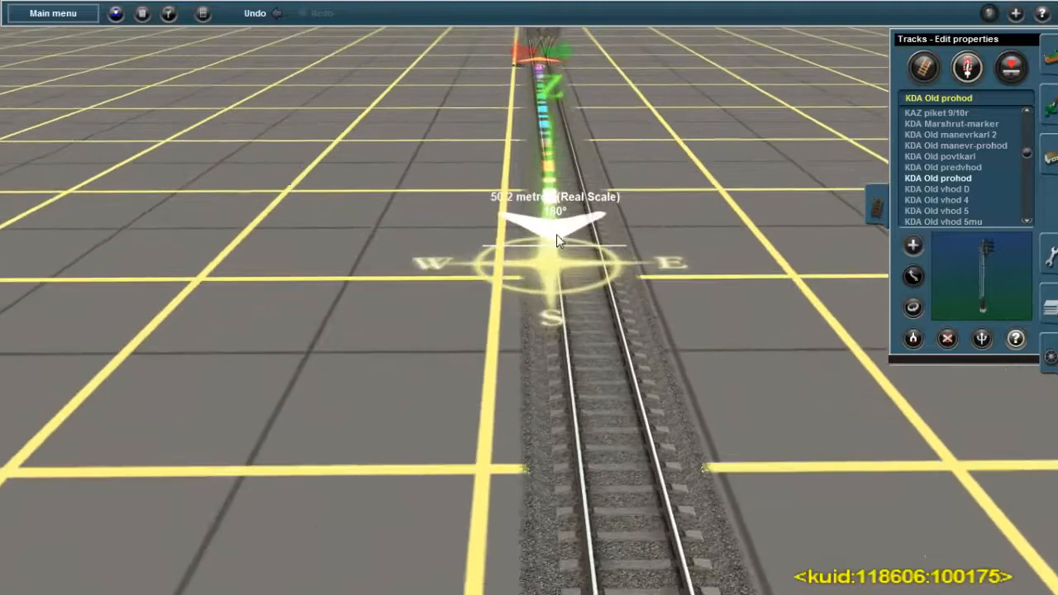
click(942, 219)
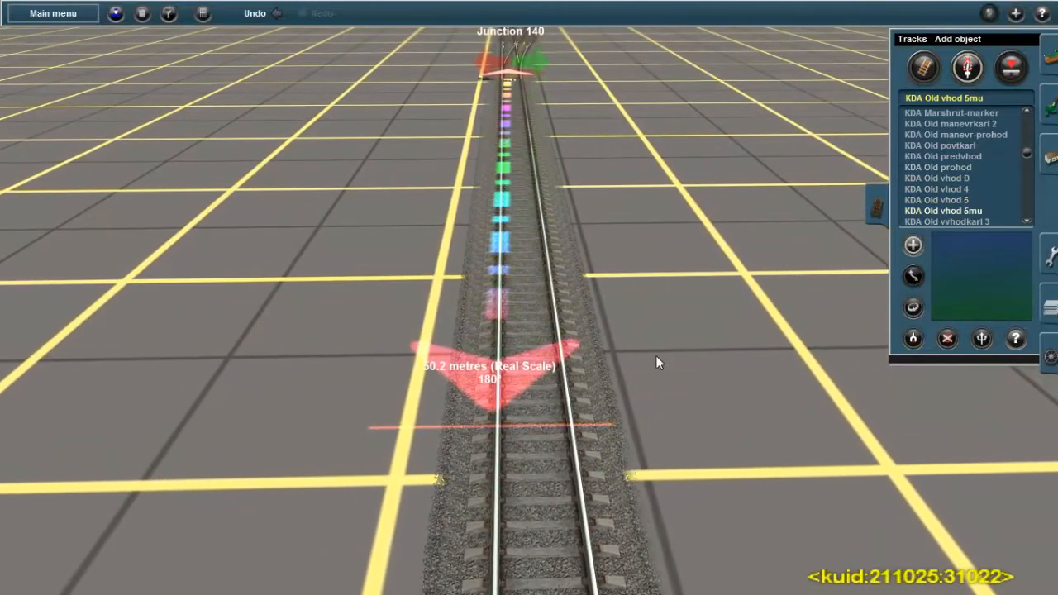
click(539, 429)
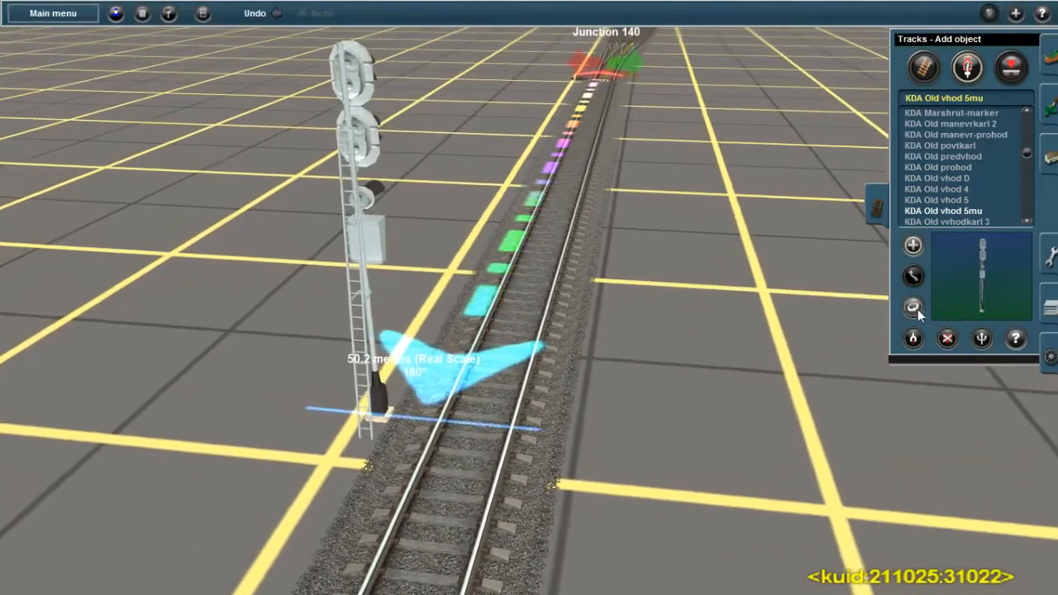
click(913, 307)
click(368, 149)
right_click(202, 490)
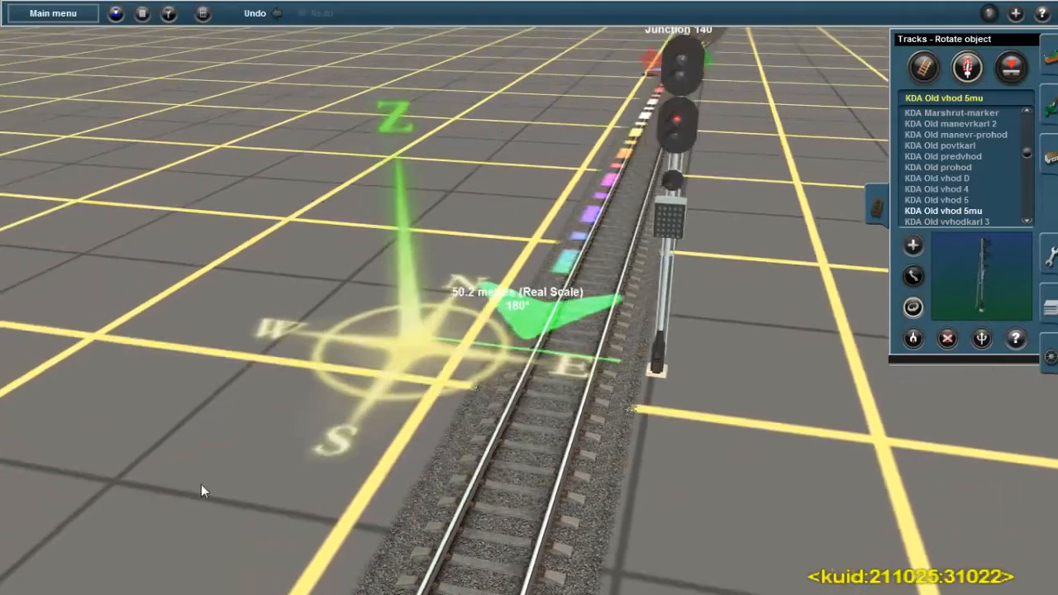
Examine the station's track layout around Junctions 146 and 152 and return to the new entry signal before Junction 140
scroll(143, 408, down, 3)
key(Left)
right_click(142, 406)
right_click(287, 186)
right_click(379, 132)
key(Right)
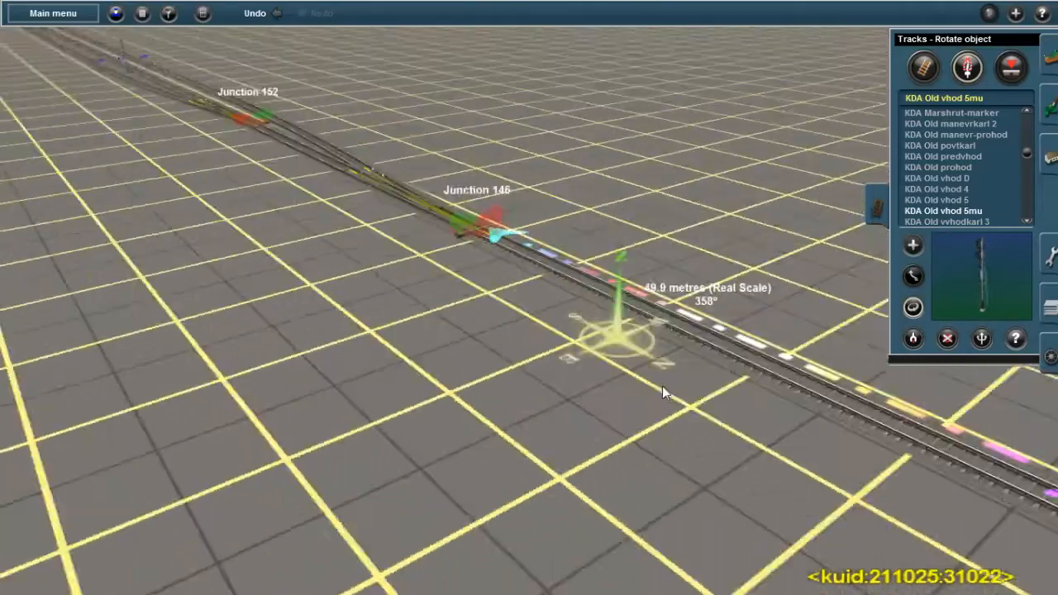
right_click(786, 296)
right_click(625, 351)
key(Left)
key(Left)
scroll(649, 335, up, 3)
key(Down)
right_click(652, 401)
scroll(650, 396, down, 3)
key(Right)
right_click(661, 337)
right_click(616, 275)
right_click(562, 217)
right_click(555, 174)
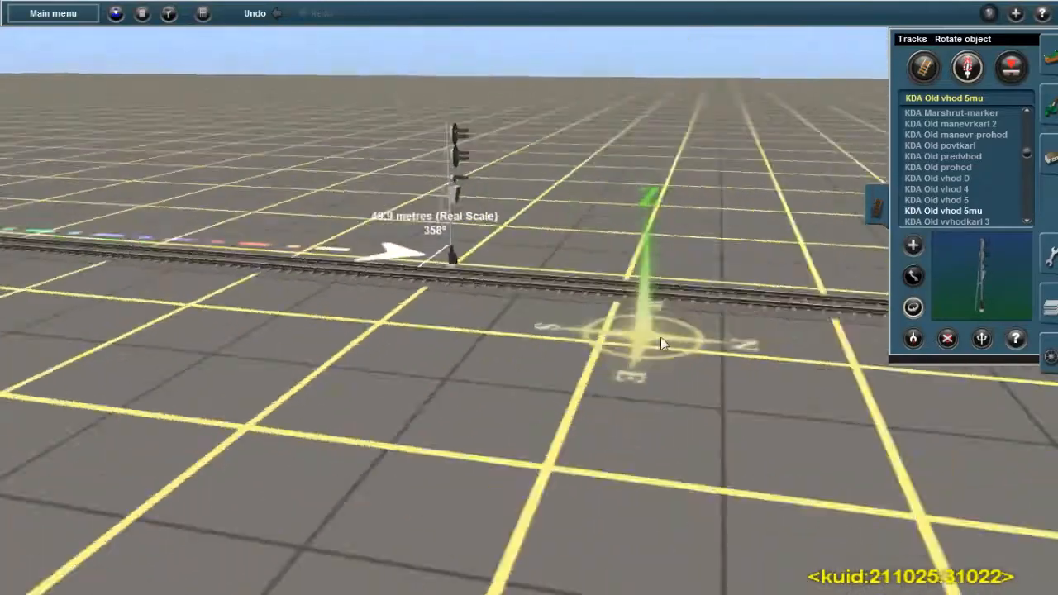
right_click(555, 181)
right_click(538, 166)
key(Down)
right_click(535, 165)
right_click(500, 331)
Set the designation of the new entry signal before Junction 140 to Н3
click(1016, 338)
click(602, 91)
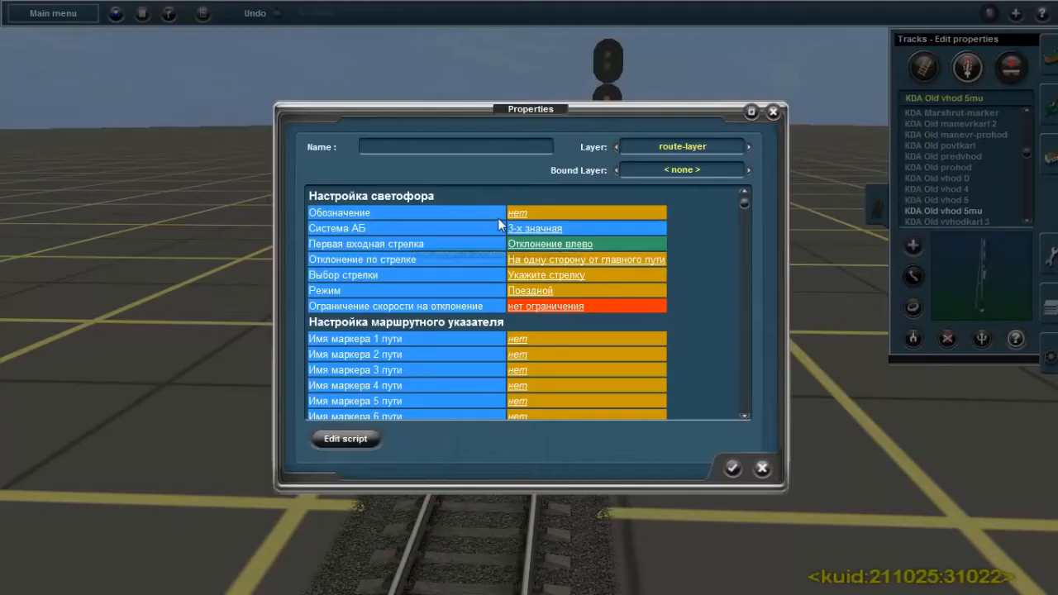
click(516, 213)
text(Н3)
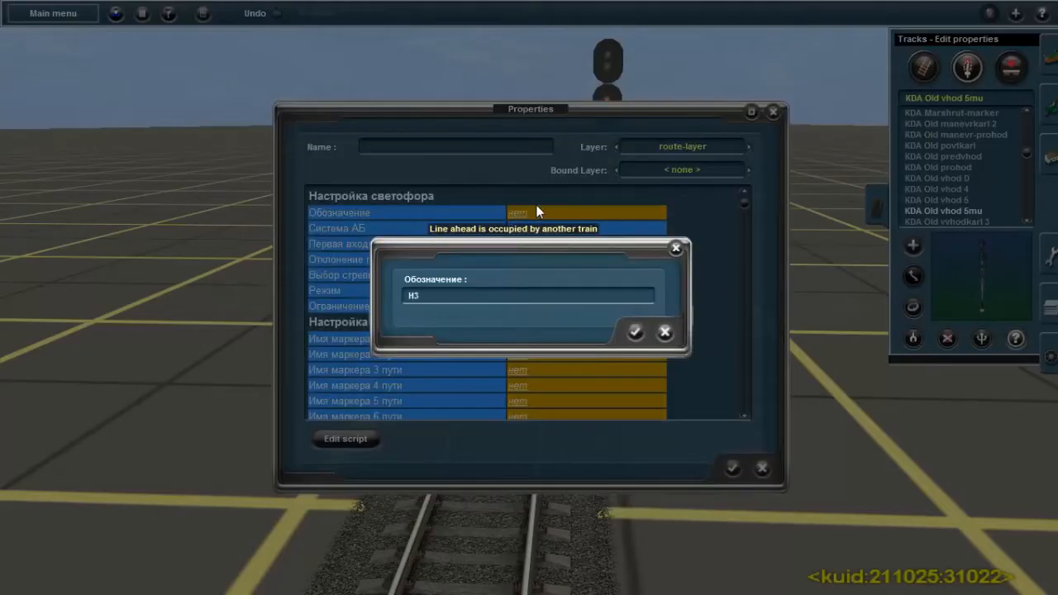
click(634, 331)
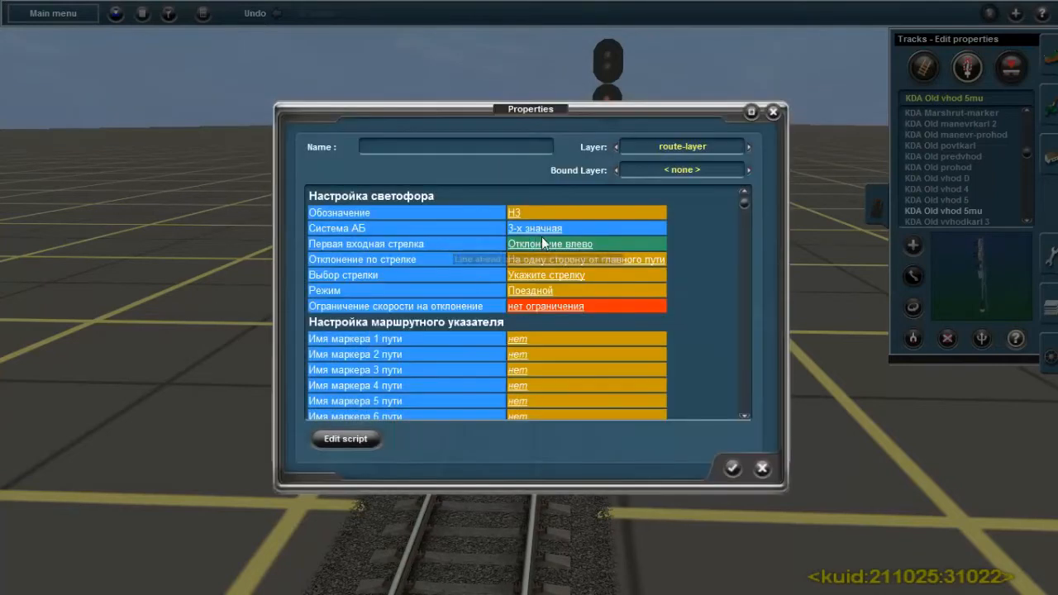
Configure signal Н3 with Junction 140, first-switch deviation to the right (Отклонение вправо) and a diverging speed limit of 25 км/ч
drag(581, 111, 460, 238)
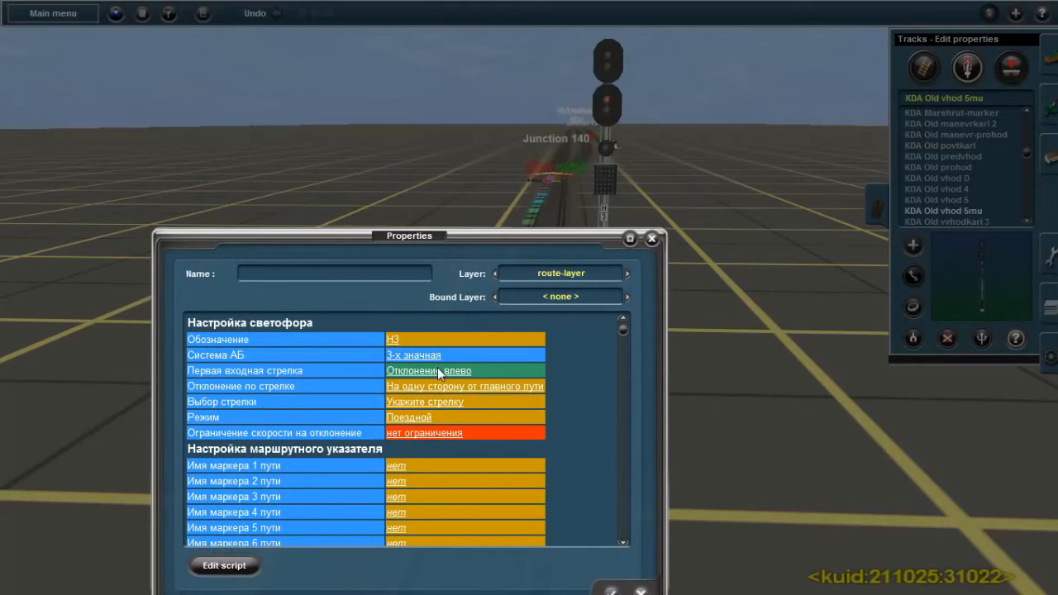
click(447, 402)
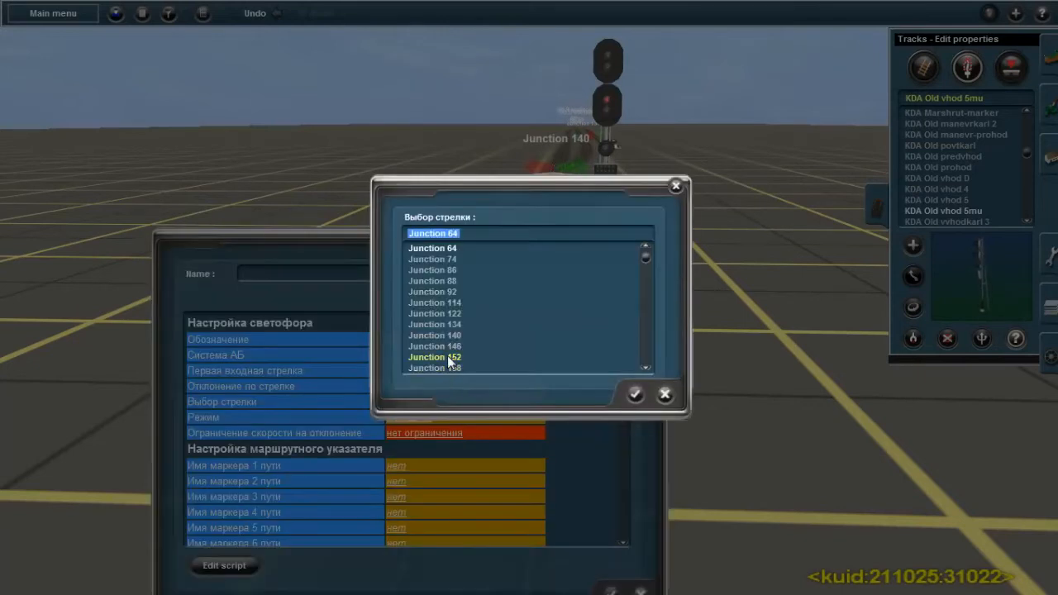
click(634, 394)
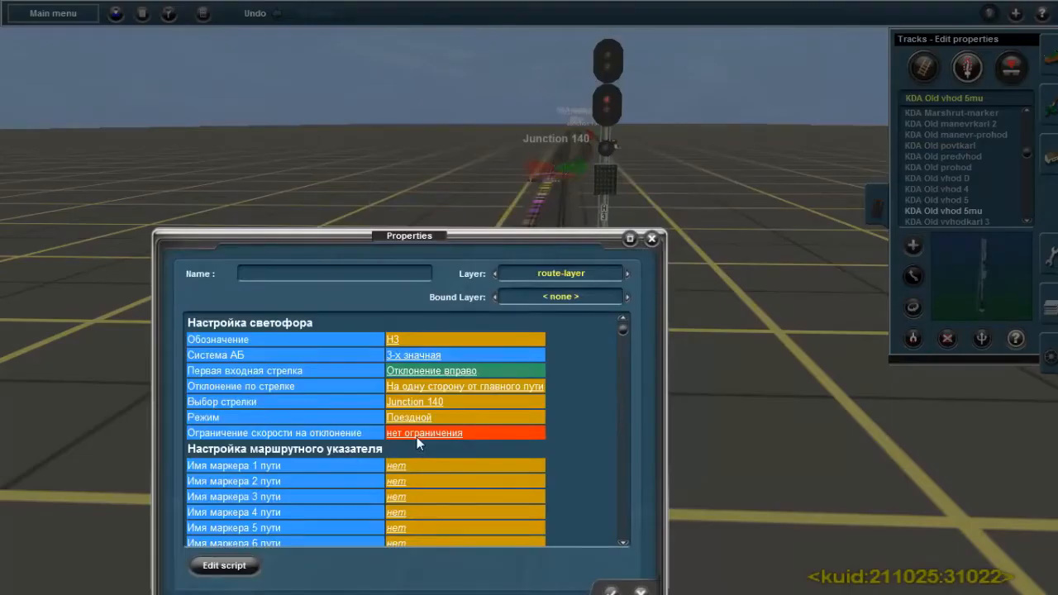
Set the route indicator marker names of signal Н3 to M1, M2 and M3 for tracks 1 to 3
click(393, 467)
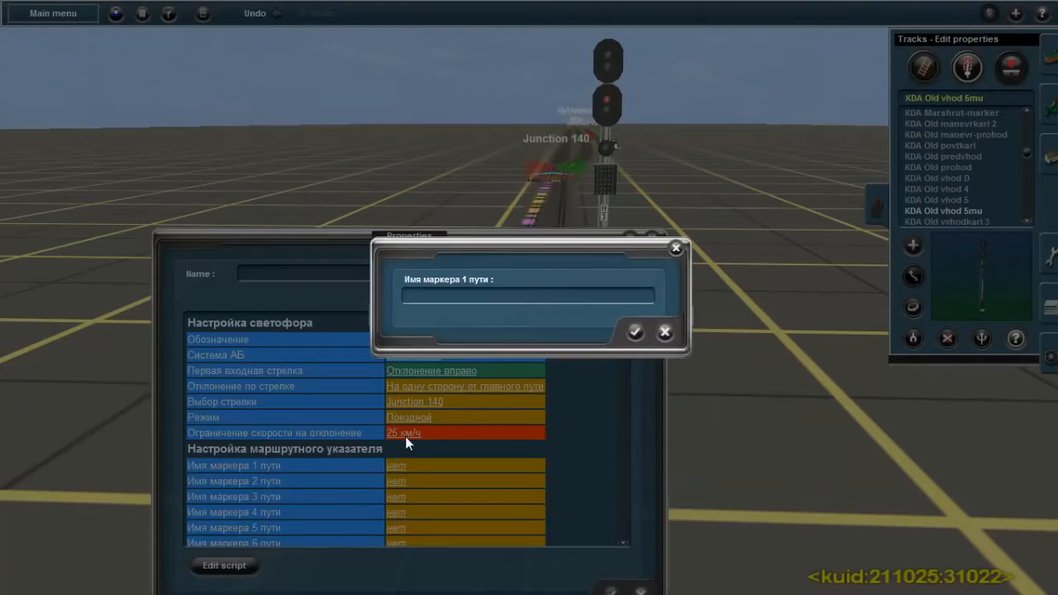
text(M1)
click(635, 333)
click(395, 482)
text(M2)
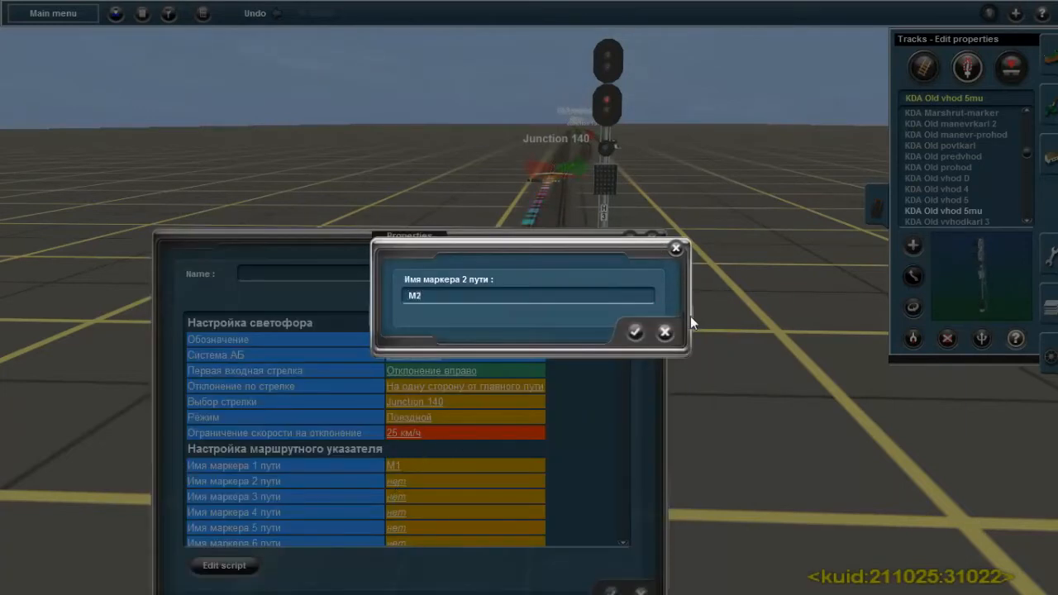
click(640, 331)
click(394, 496)
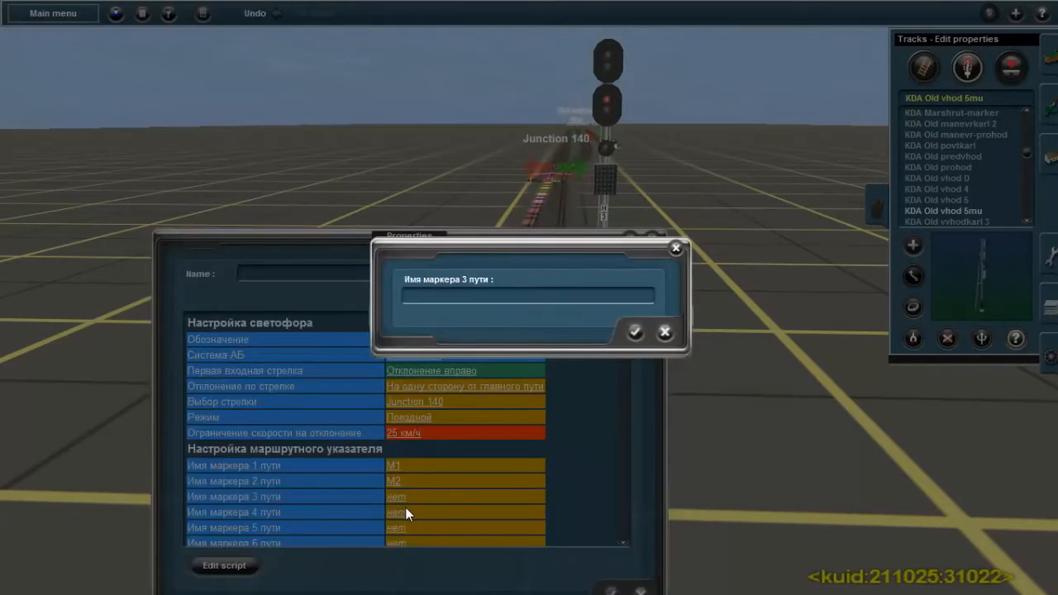
click(631, 332)
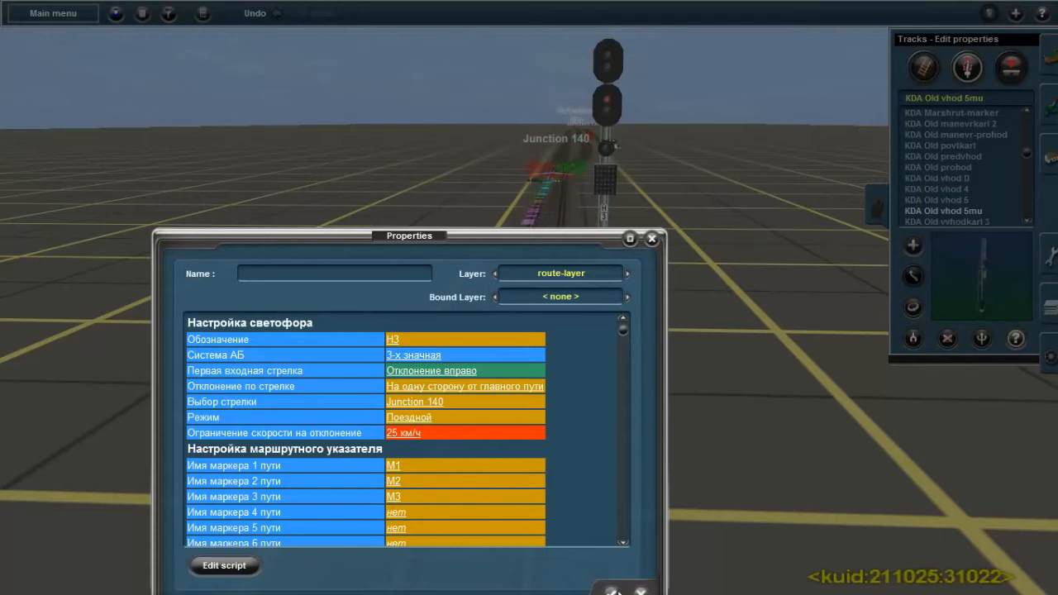
click(610, 591)
Place a KDA Old vyhod 4 exit signal beside the outer track just past Junction 134 and rotate it to face approaching trains
mouse_move(554, 332)
right_down()
mouse_move(548, 102)
mouse_move(549, 246)
mouse_move(534, 281)
mouse_move(608, 333)
mouse_move(604, 511)
mouse_move(597, 411)
mouse_move(539, 338)
mouse_move(565, 291)
mouse_move(432, 331)
mouse_move(535, 188)
mouse_move(570, 243)
mouse_move(433, 425)
mouse_move(479, 414)
right_up()
key(Left)
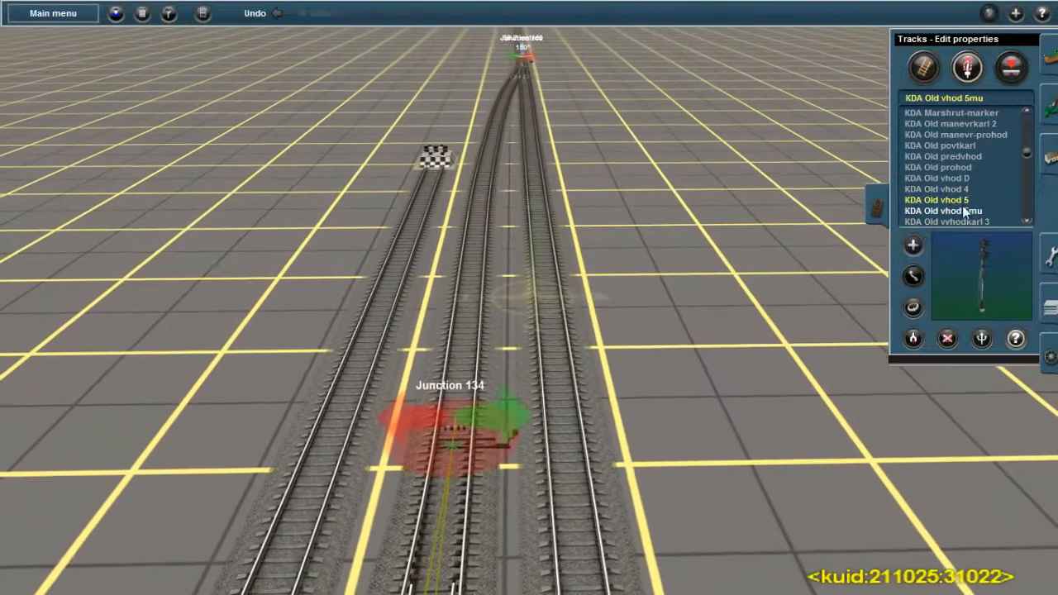
scroll(966, 212, down, 2)
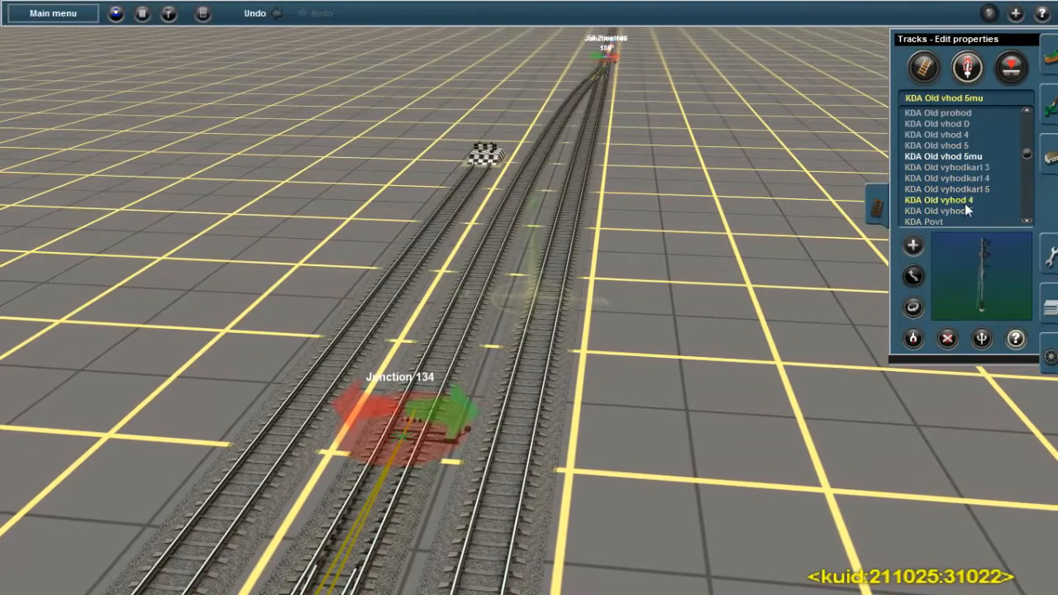
click(964, 200)
right_click(563, 290)
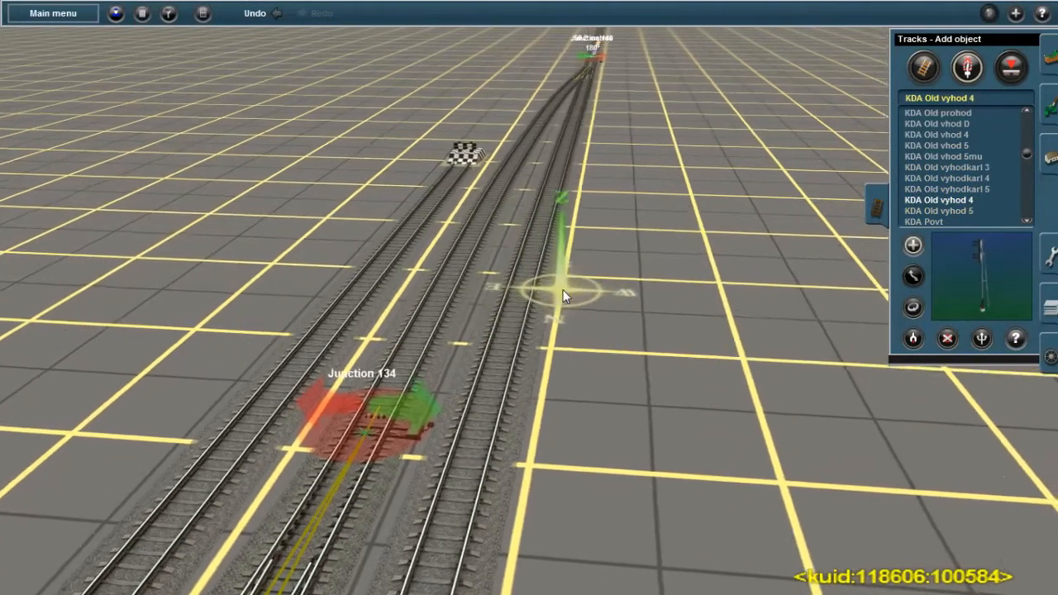
key(Right)
scroll(491, 326, up, 3)
click(486, 335)
key(Left)
click(913, 307)
click(403, 290)
Set the designation of the new mast exit signal near Junction 134 to Ч2
click(1016, 338)
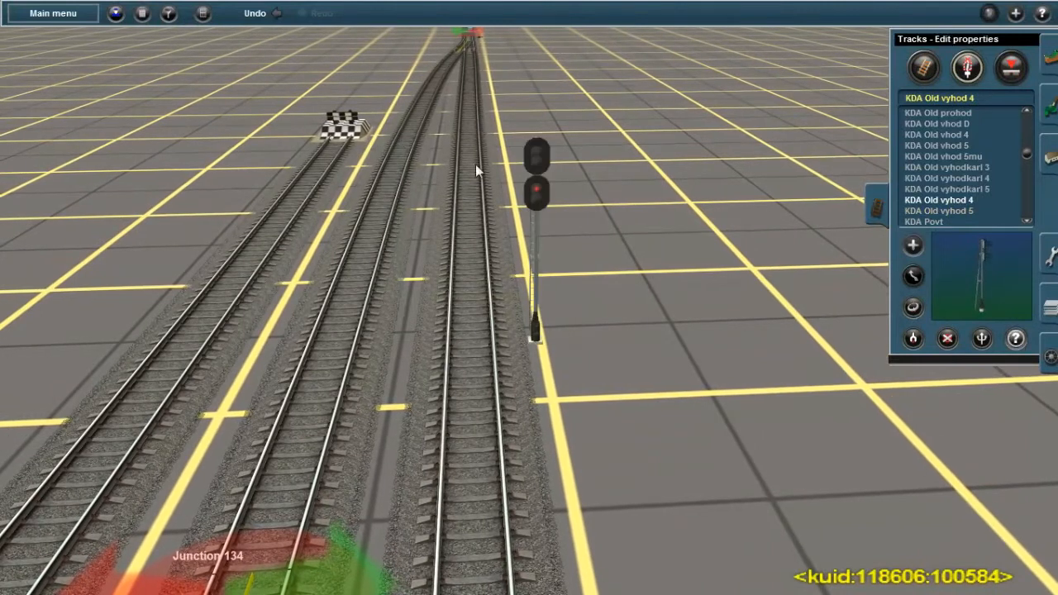
click(535, 161)
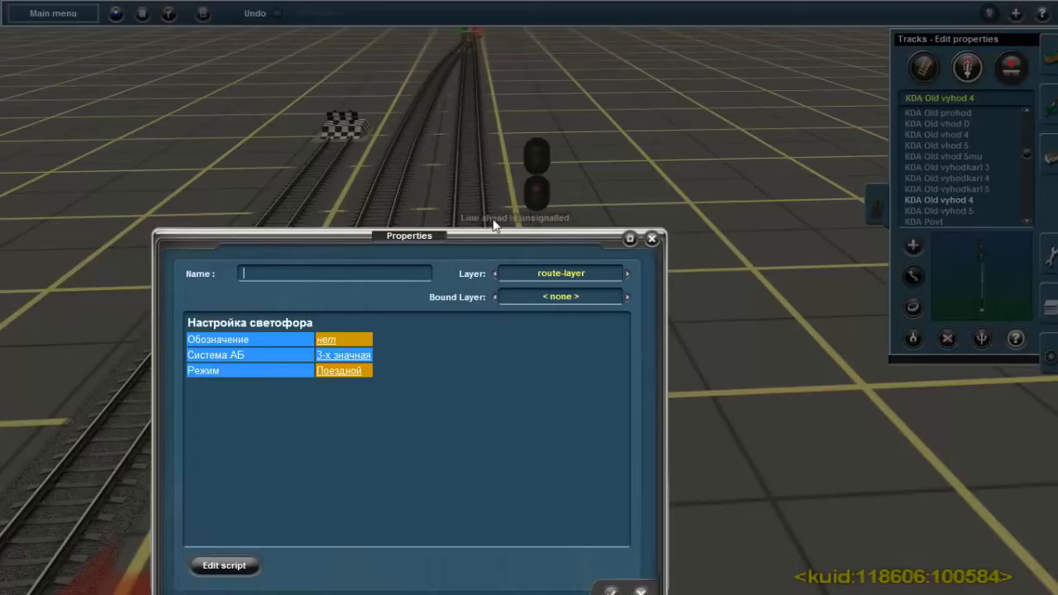
click(334, 342)
text(ч2)
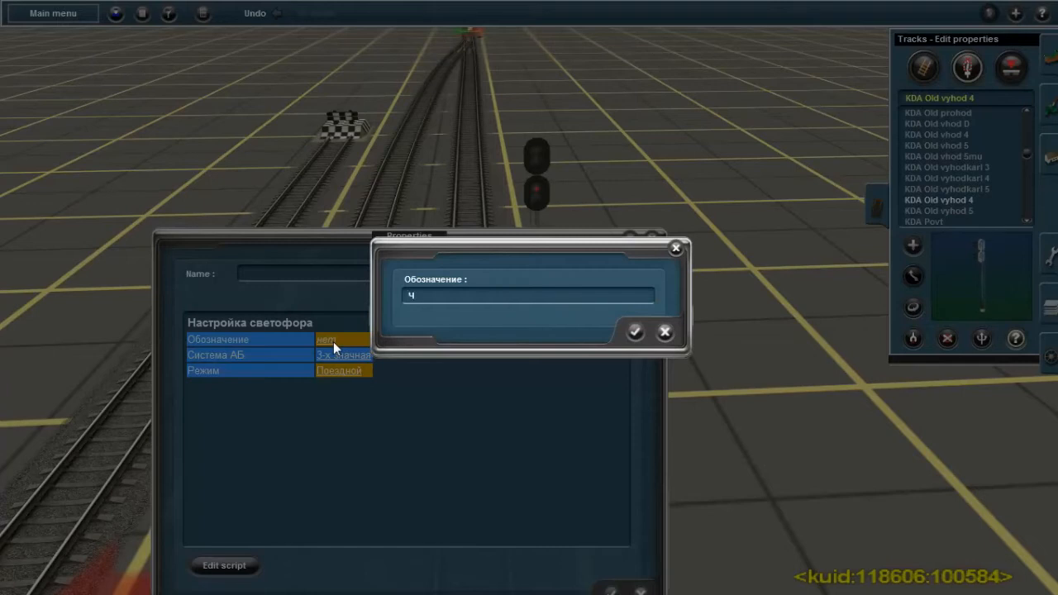
click(635, 333)
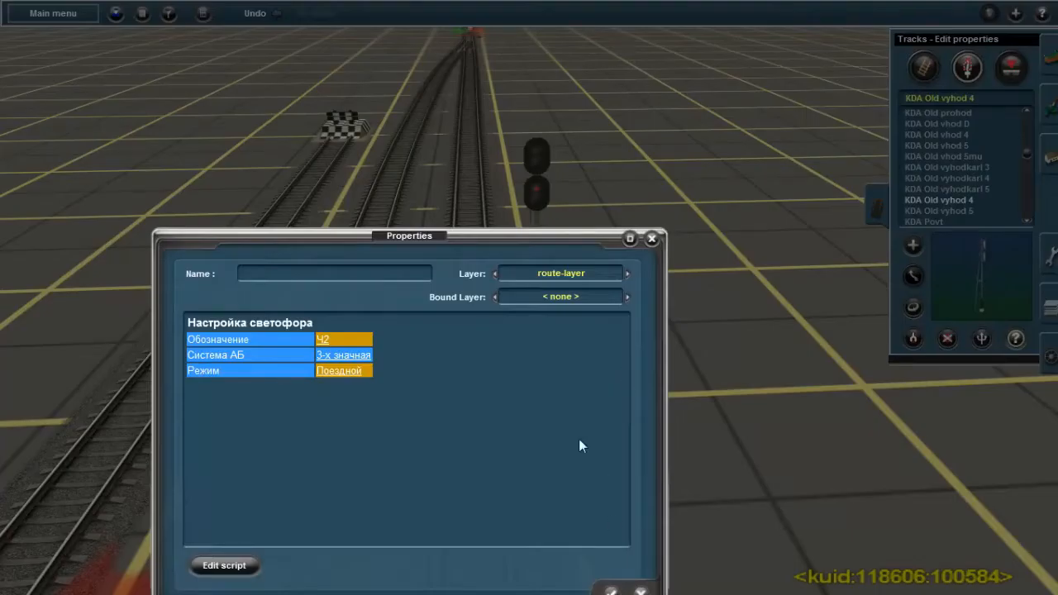
click(611, 591)
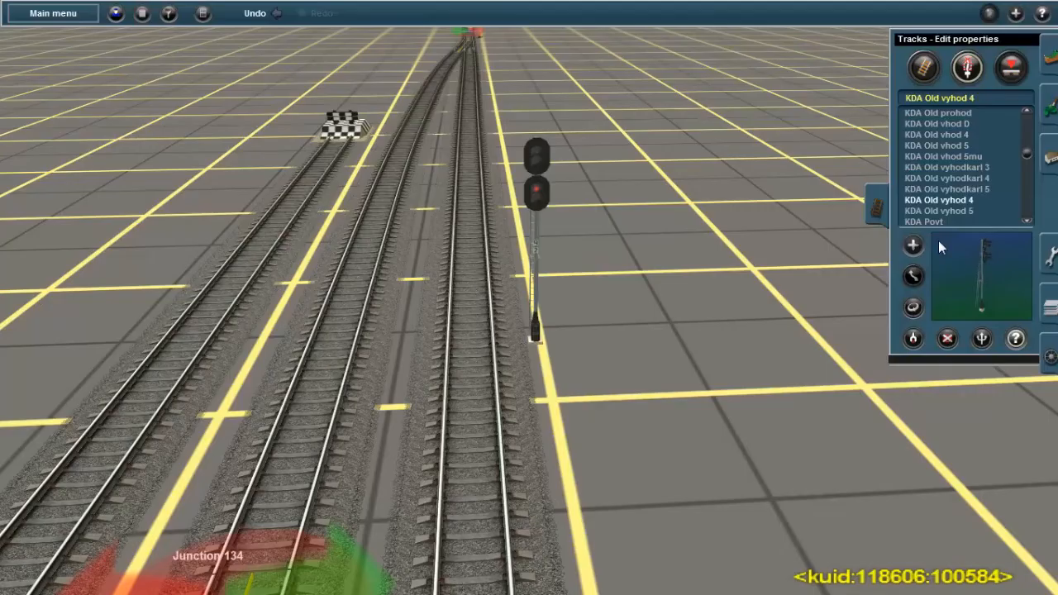
Place a KDA Old vyhodkarl 5 dwarf exit signal on the middle track, level with signal Ч2
click(964, 178)
click(964, 189)
click(328, 355)
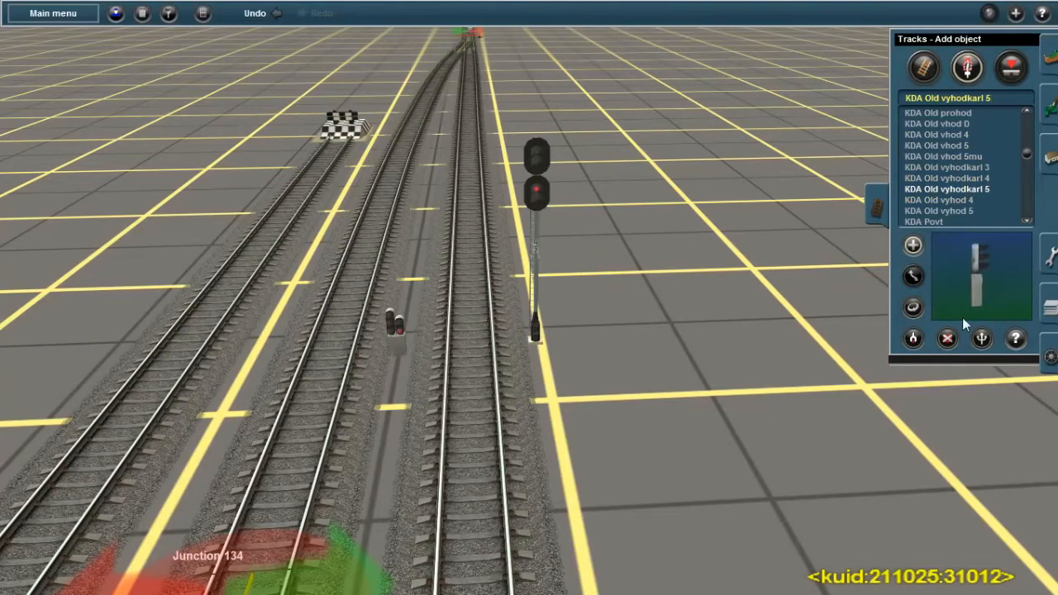
Set the designation of the new dwarf exit signal on the middle track to Ч3
click(1014, 339)
click(389, 330)
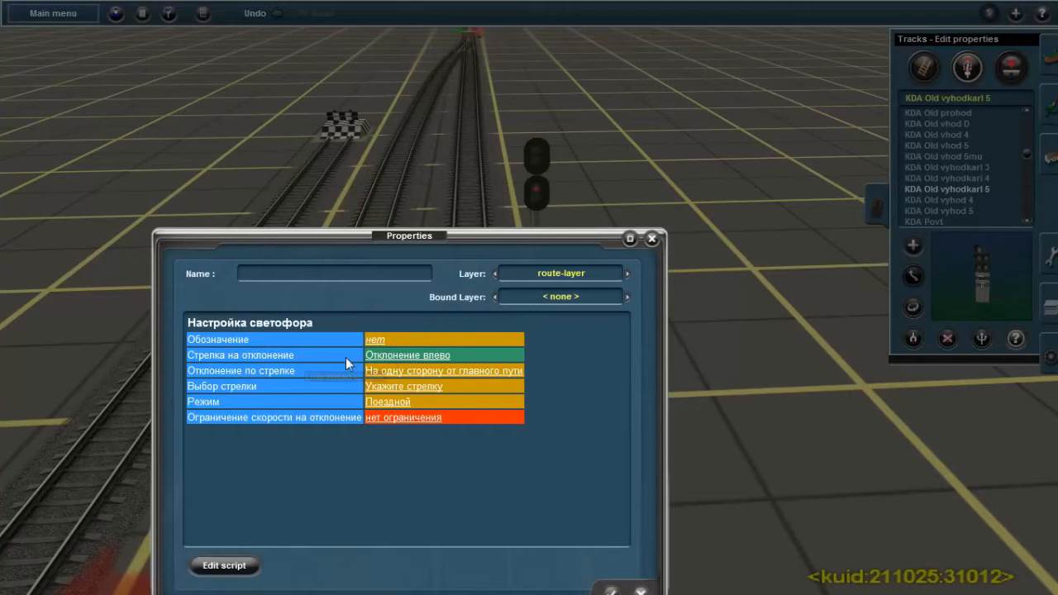
click(376, 339)
text(Ч3)
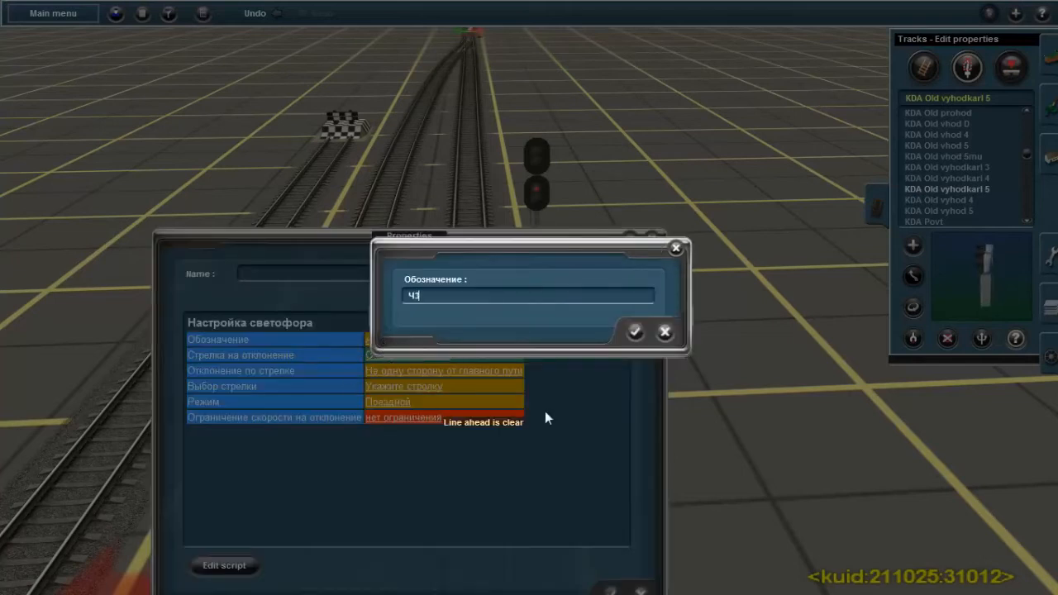
click(635, 331)
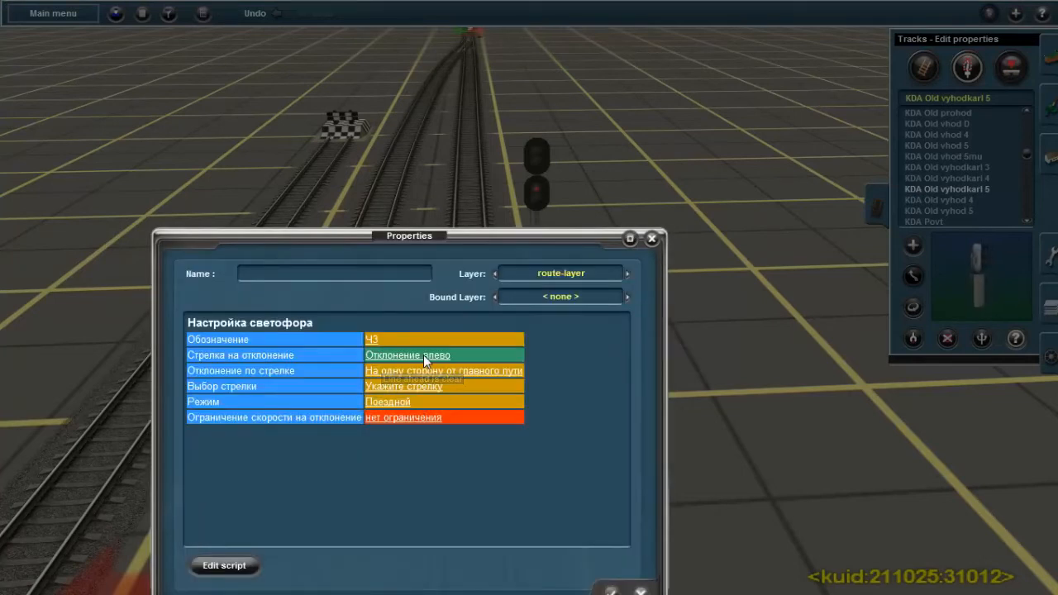
Configure signal Ч3 with switch deviation to the right (Отклонение вправо), Junction 140 and a diverging speed limit of 25 км/ч
click(423, 355)
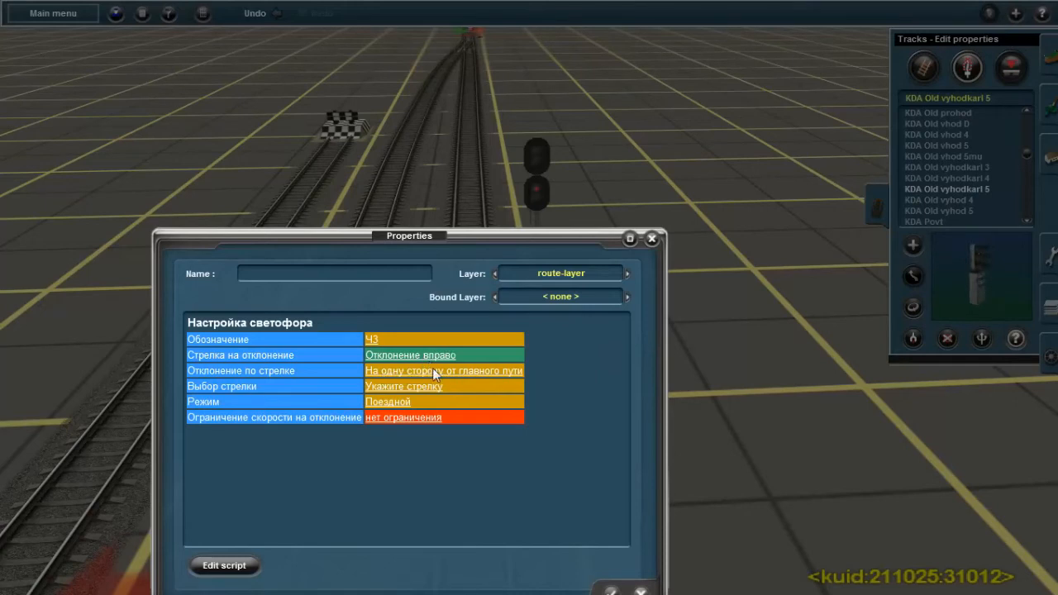
right_click(493, 125)
right_click(511, 125)
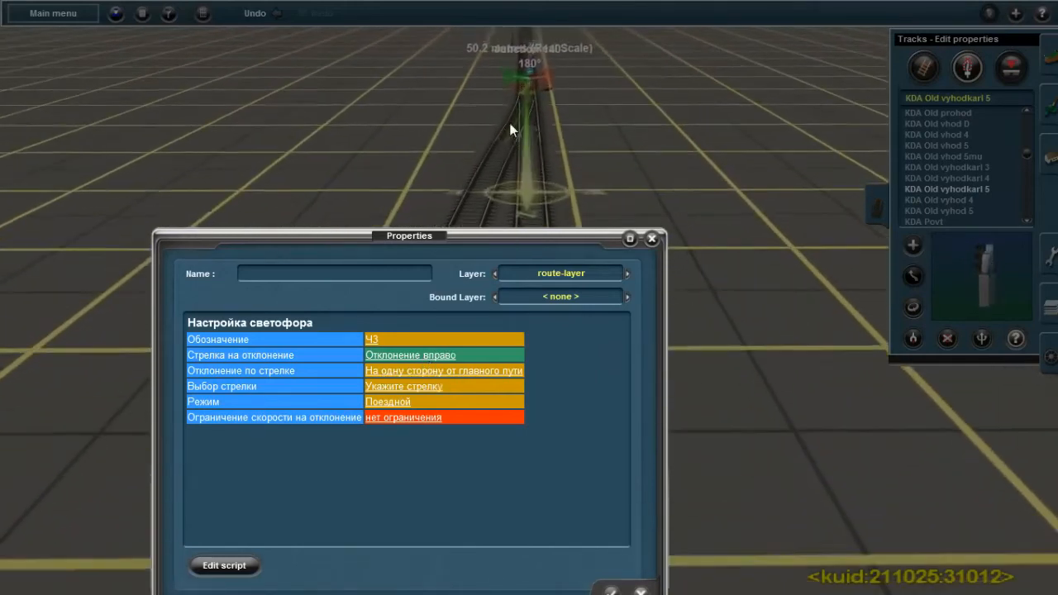
right_click(525, 171)
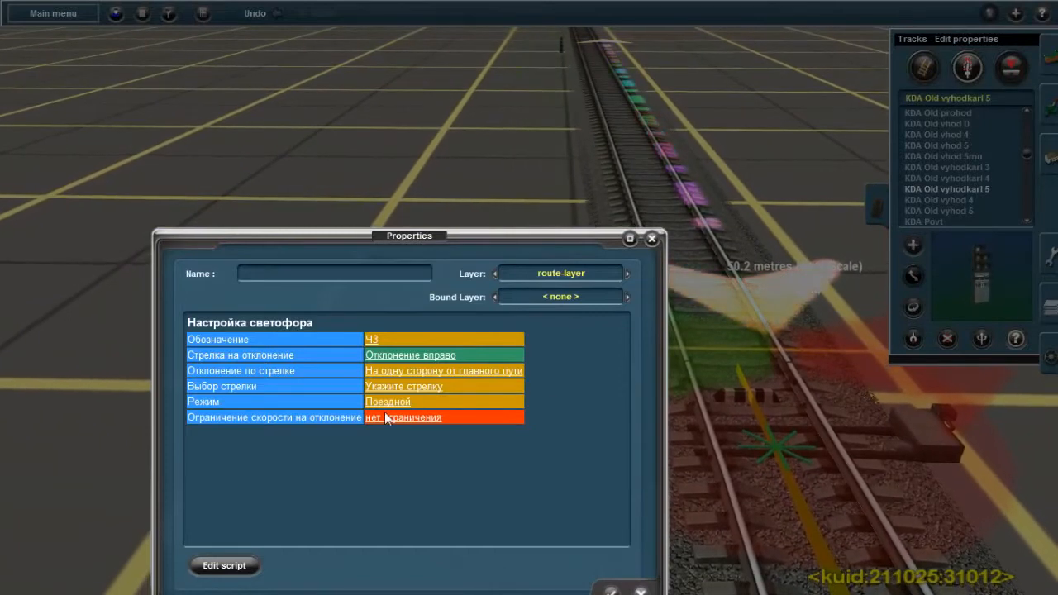
click(406, 387)
click(443, 335)
click(635, 395)
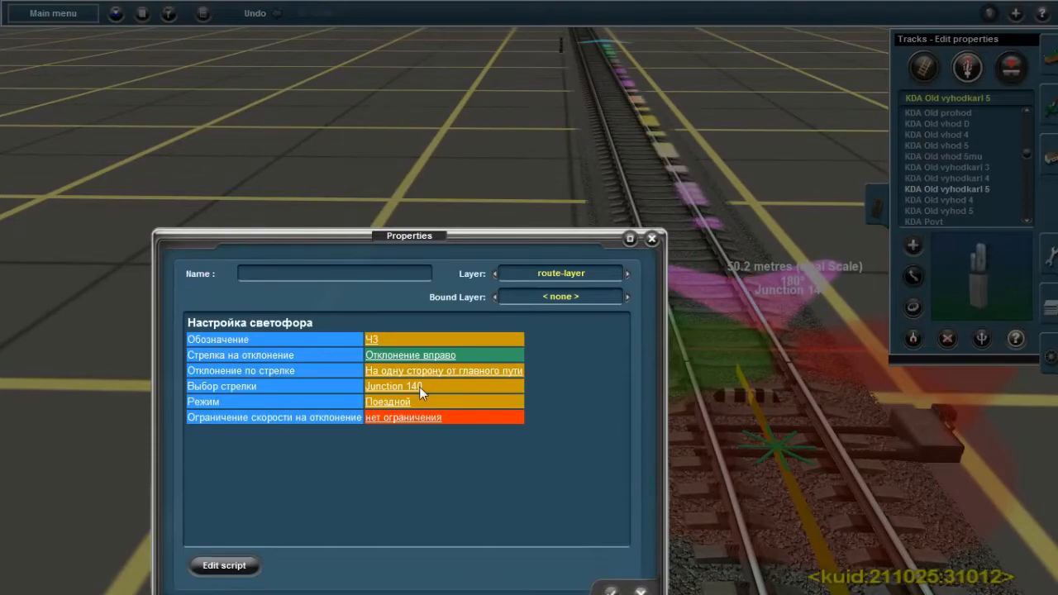
click(410, 420)
click(610, 591)
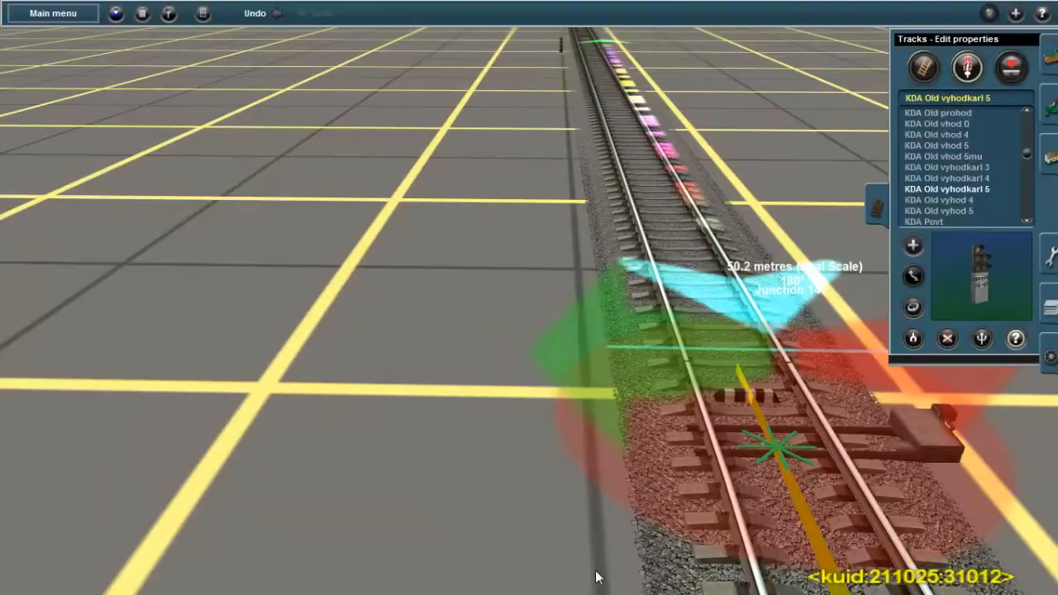
Return to dwarf signal Ч3 and examine its lights, number plate and property settings up close
scroll(654, 513, down, 5)
right_drag(654, 513, 567, 340)
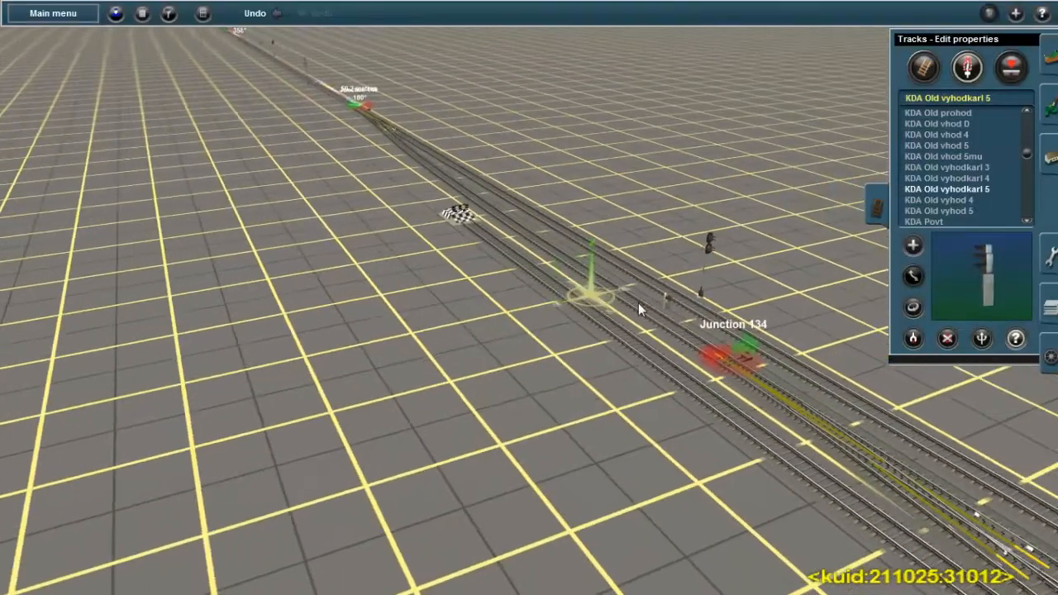
scroll(567, 341, up, 5)
key(Down)
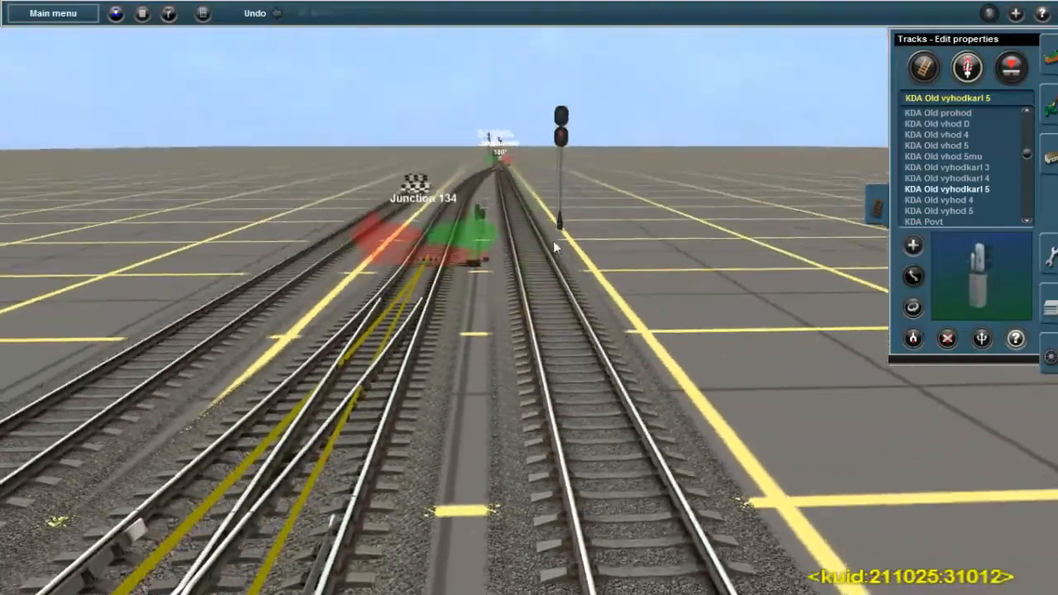
key(Up)
right_drag(496, 169, 571, 314)
scroll(546, 298, up, 5)
key(Down)
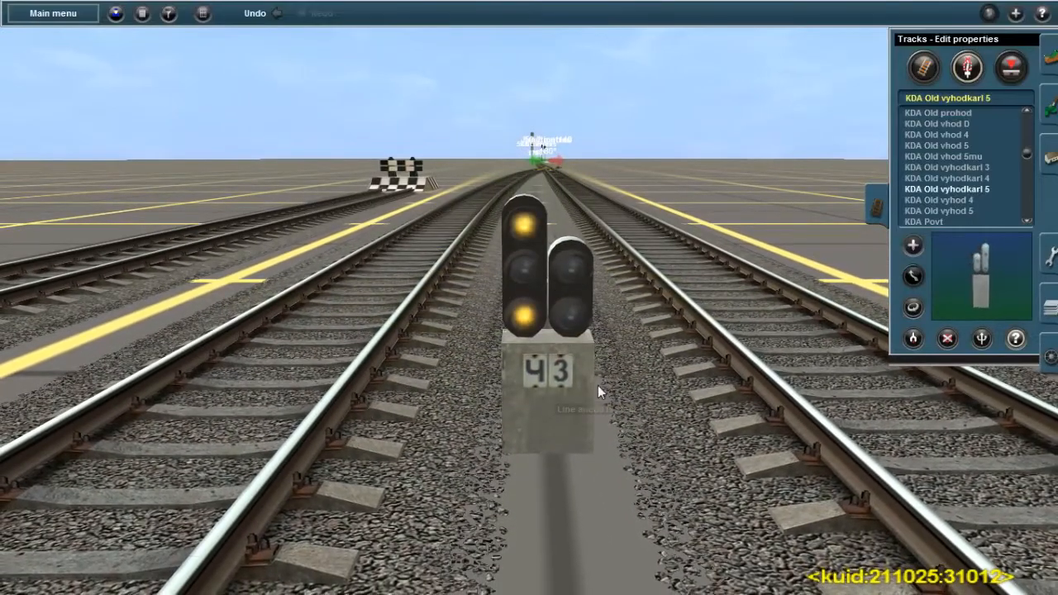
click(546, 352)
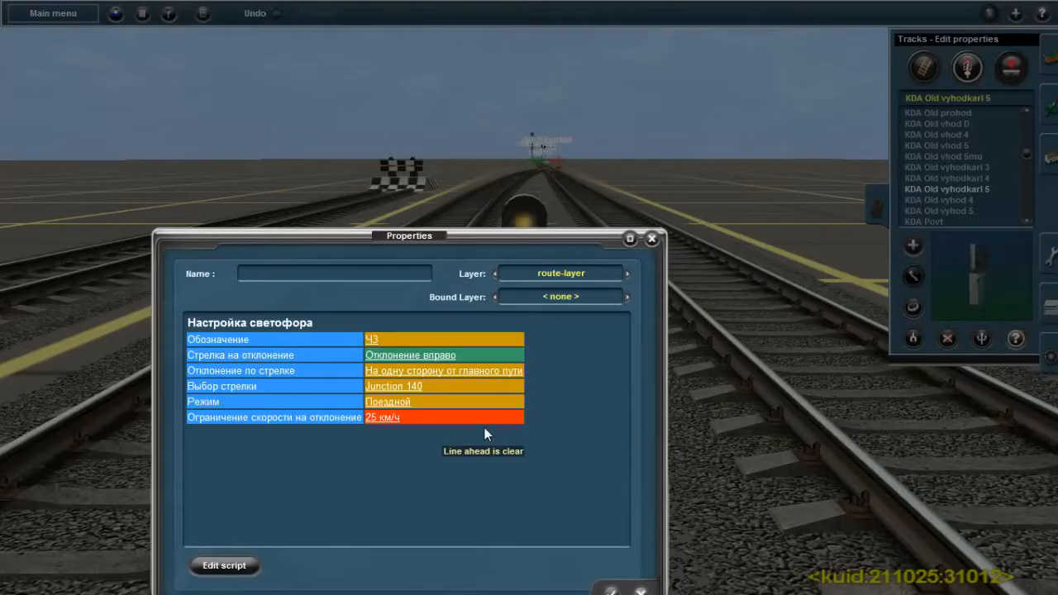
click(610, 590)
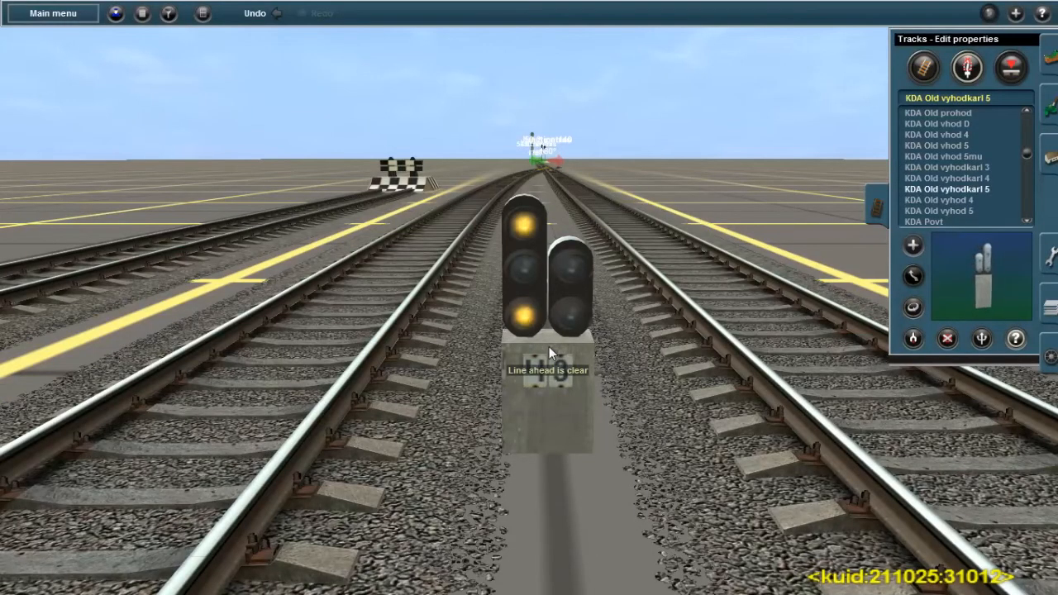
scroll(549, 346, down, 2)
scroll(549, 346, up, 3)
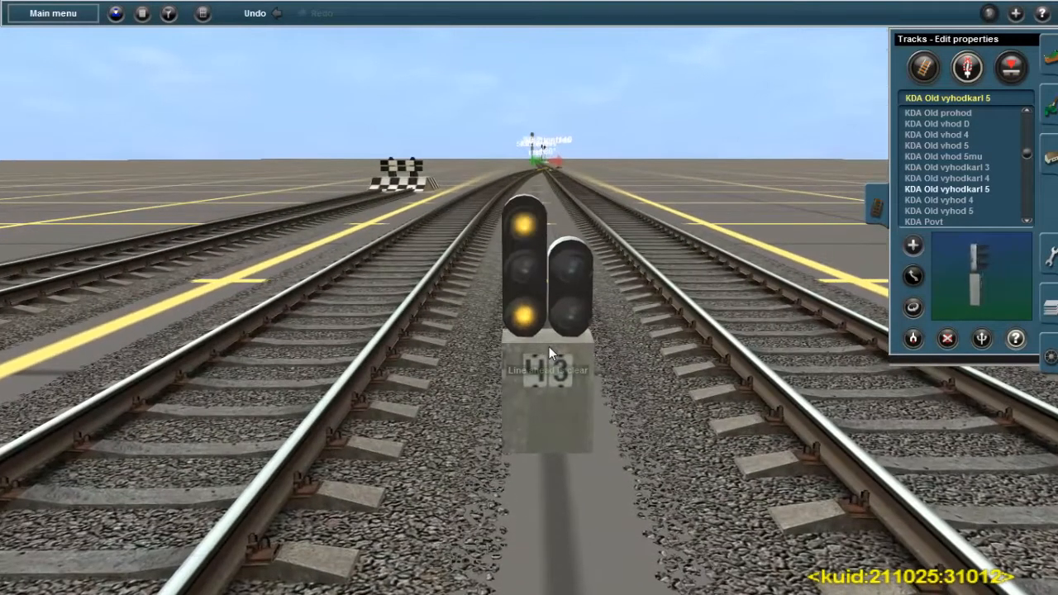
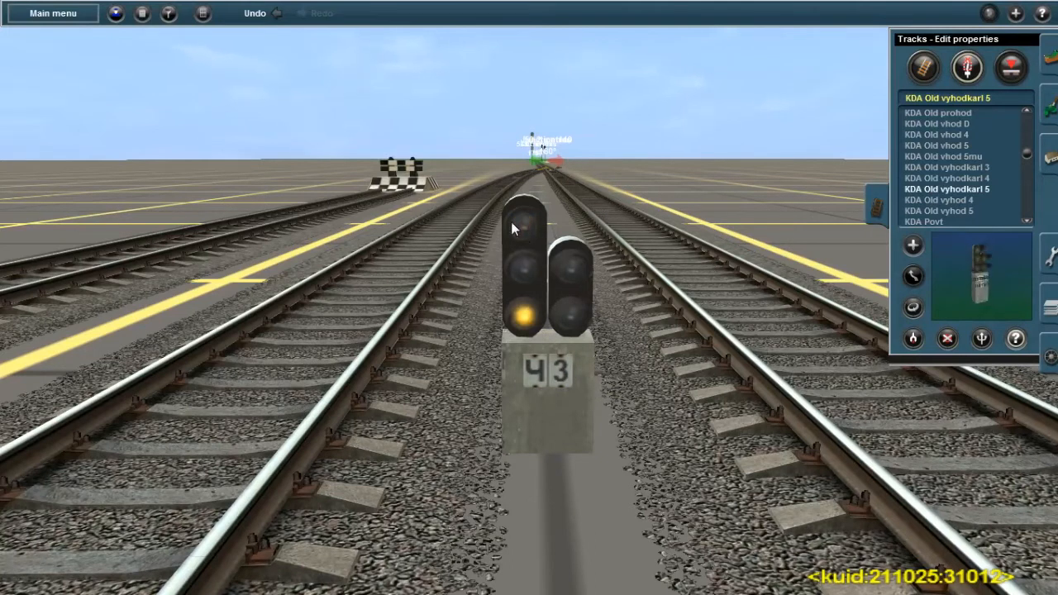
Search the track objects for "SU" and choose the sU knm 3(2)2 signal
click(992, 96)
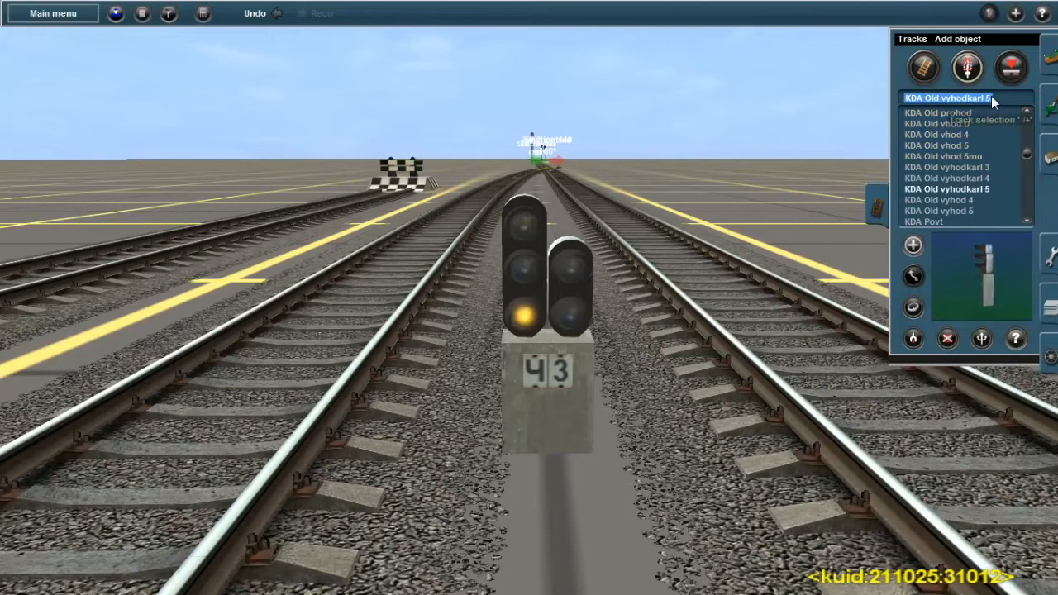
key(BackSpace)
text(ы)
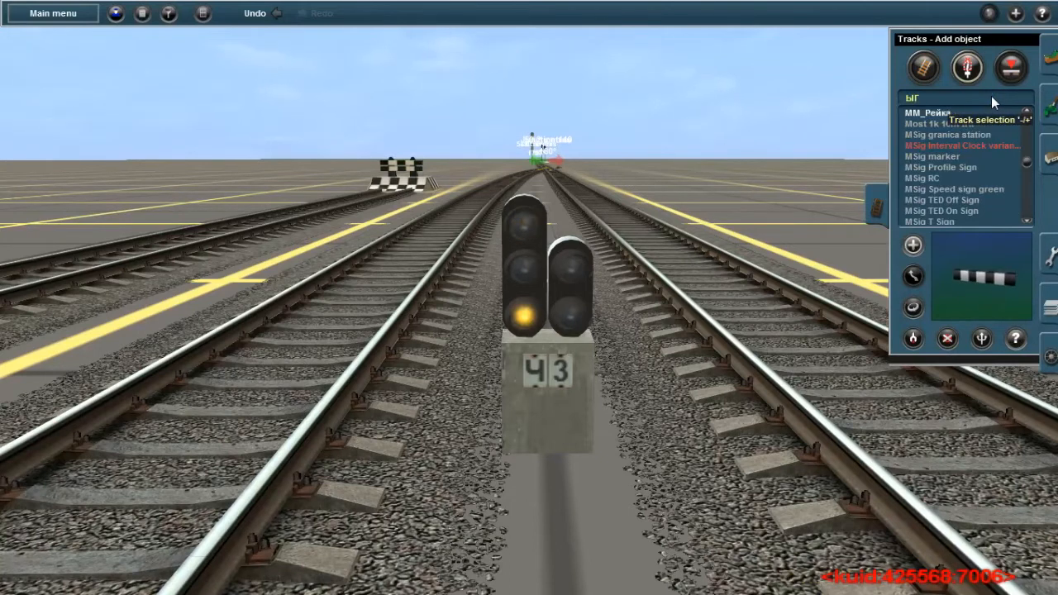
key(BackSpace)
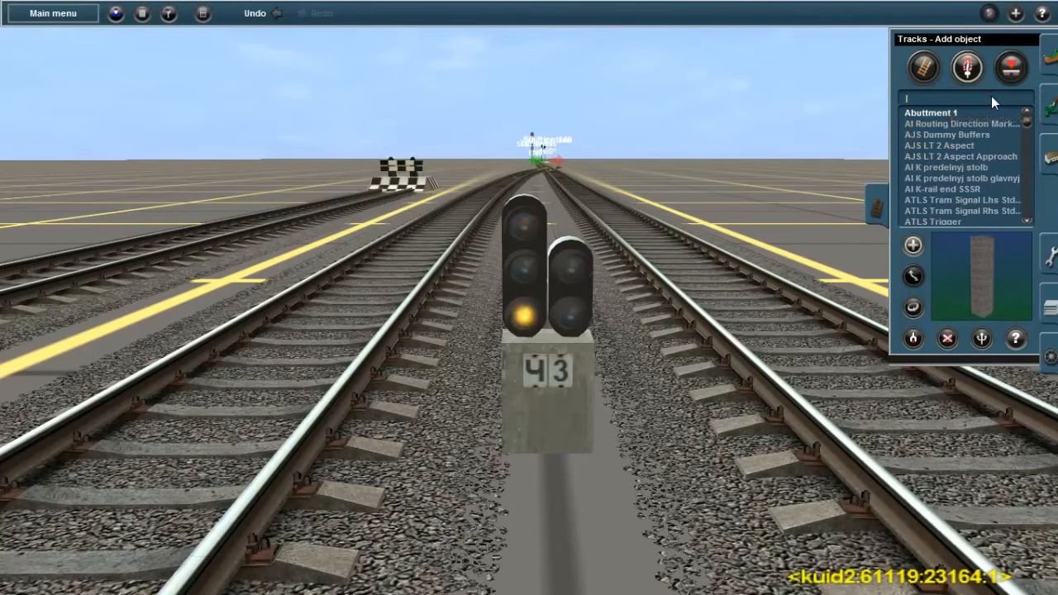
text(SU)
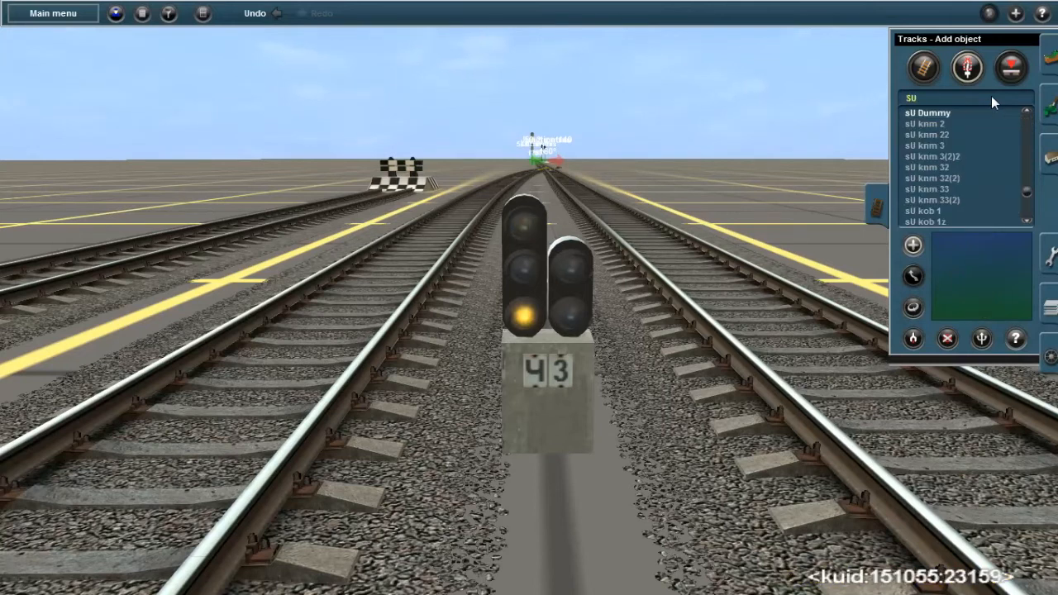
click(940, 156)
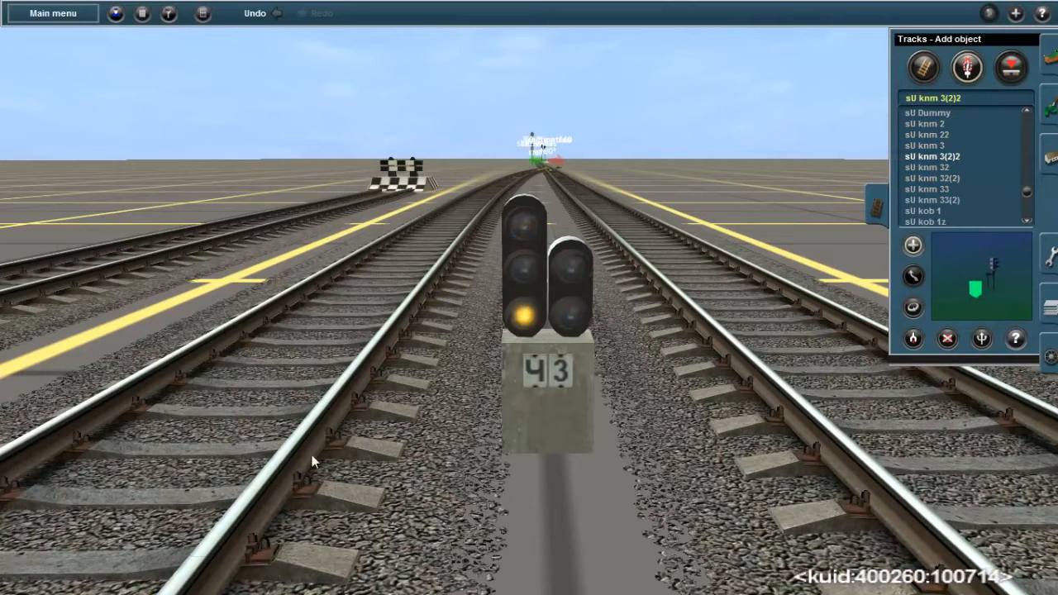
Place an sU knm 3(2)2 signal near dwarf signal Ч3 and move it right in front of Ч3 for comparison
click(215, 450)
click(913, 276)
drag(253, 411, 238, 425)
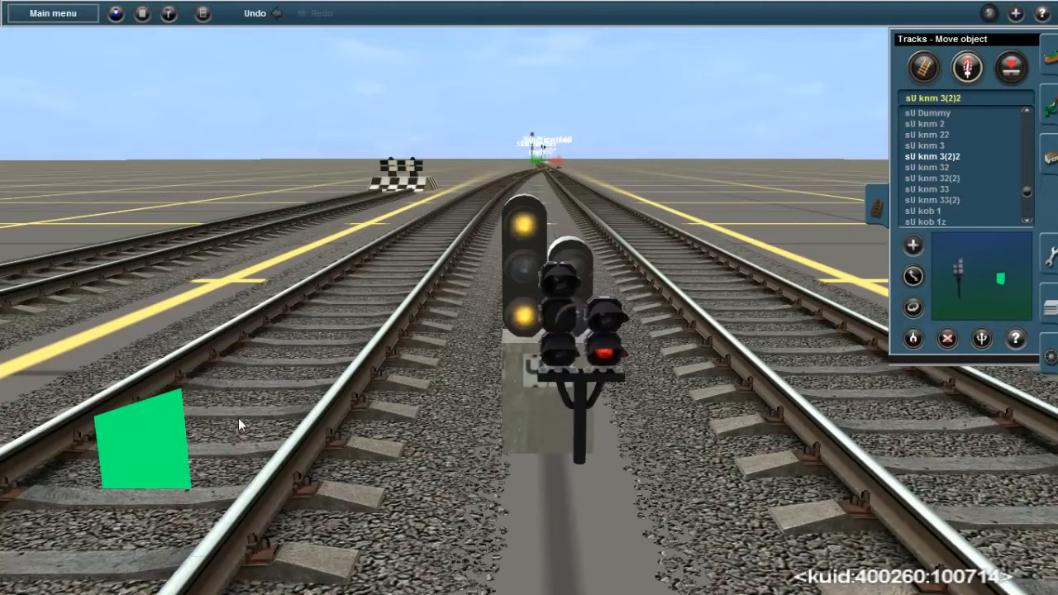
mouse_move(548, 382)
mouse_down()
mouse_move(579, 412)
mouse_move(553, 573)
mouse_move(566, 520)
mouse_up()
click(914, 276)
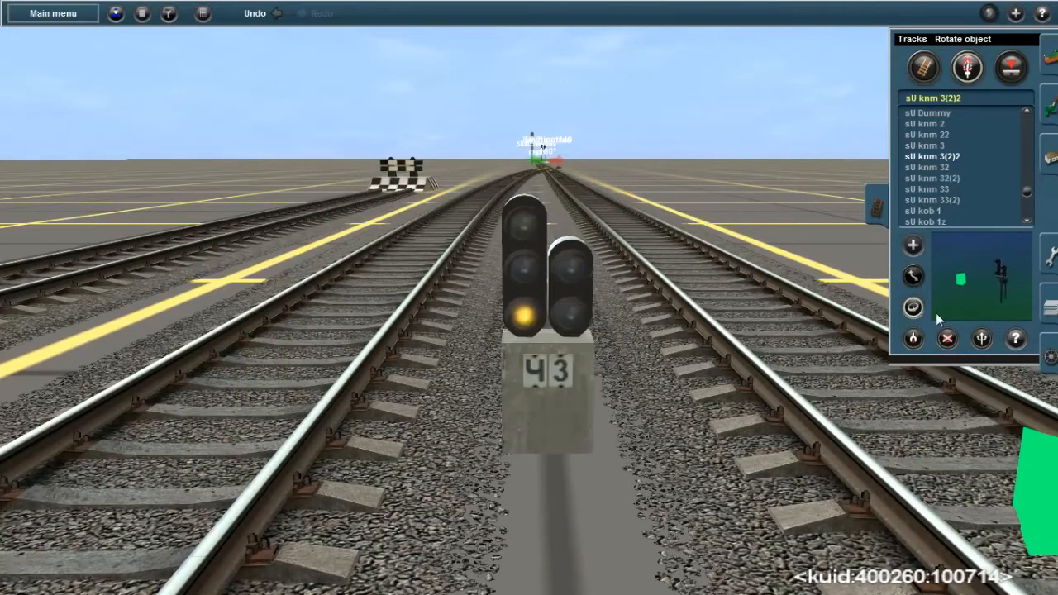
click(913, 277)
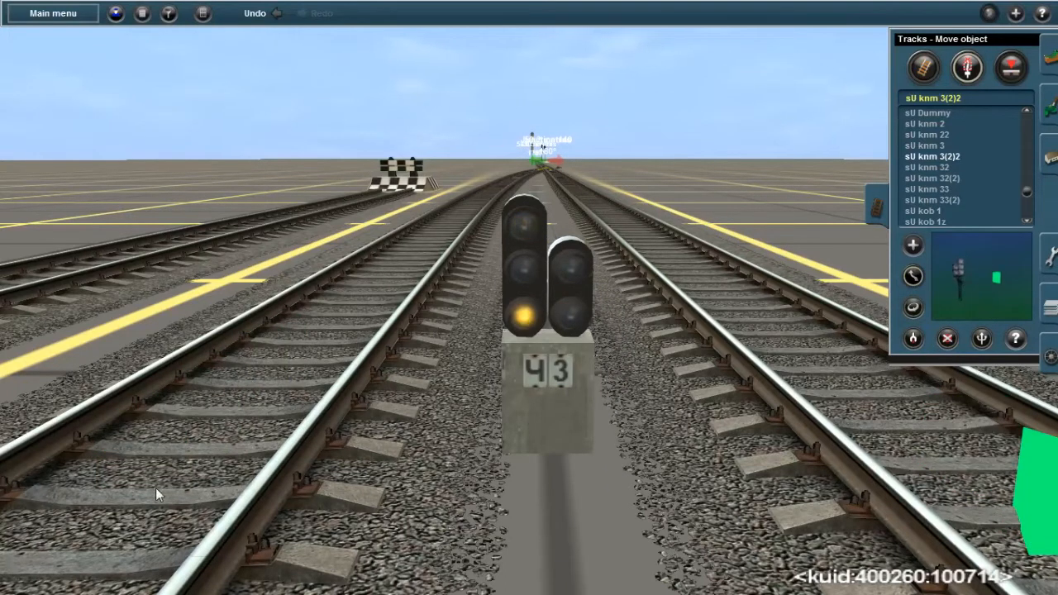
scroll(244, 472, down, 5)
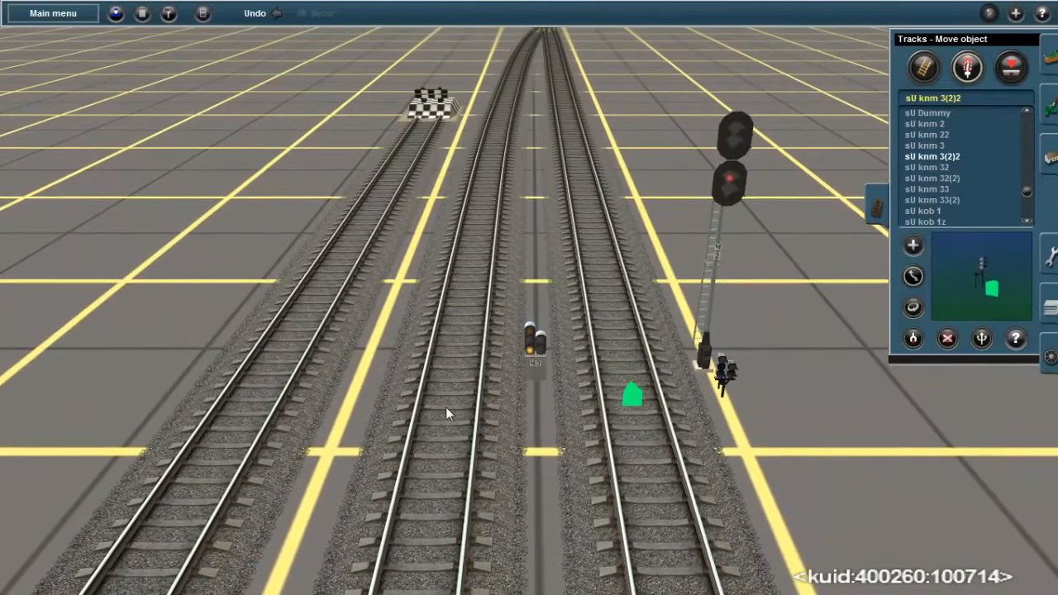
drag(710, 383, 513, 385)
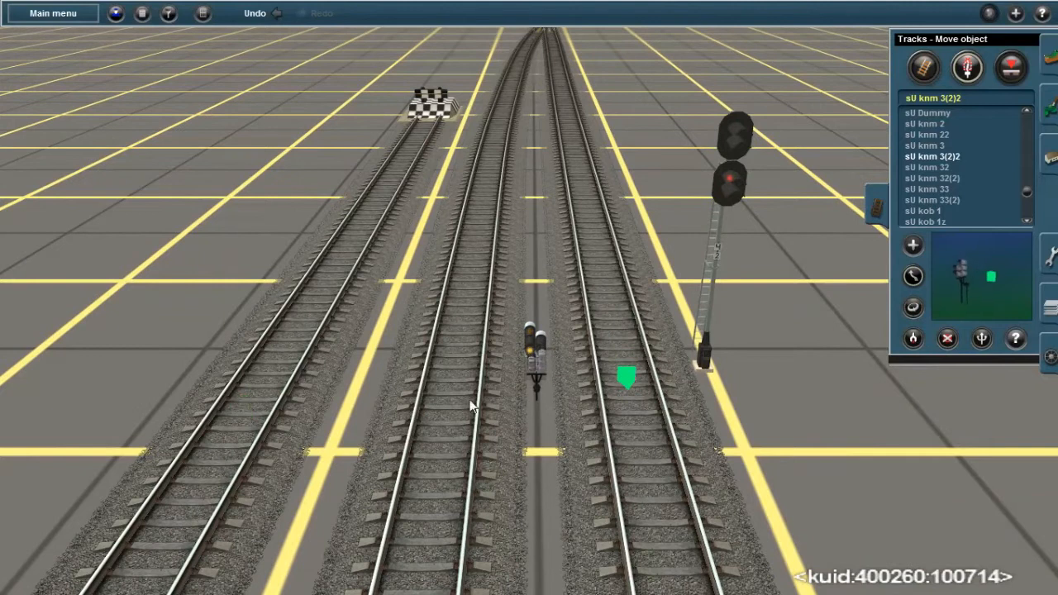
drag(429, 395, 371, 406)
Delete the sU knm 3(2)2 signal and add it again in front of Ч3, comparing both up close
click(947, 338)
click(337, 392)
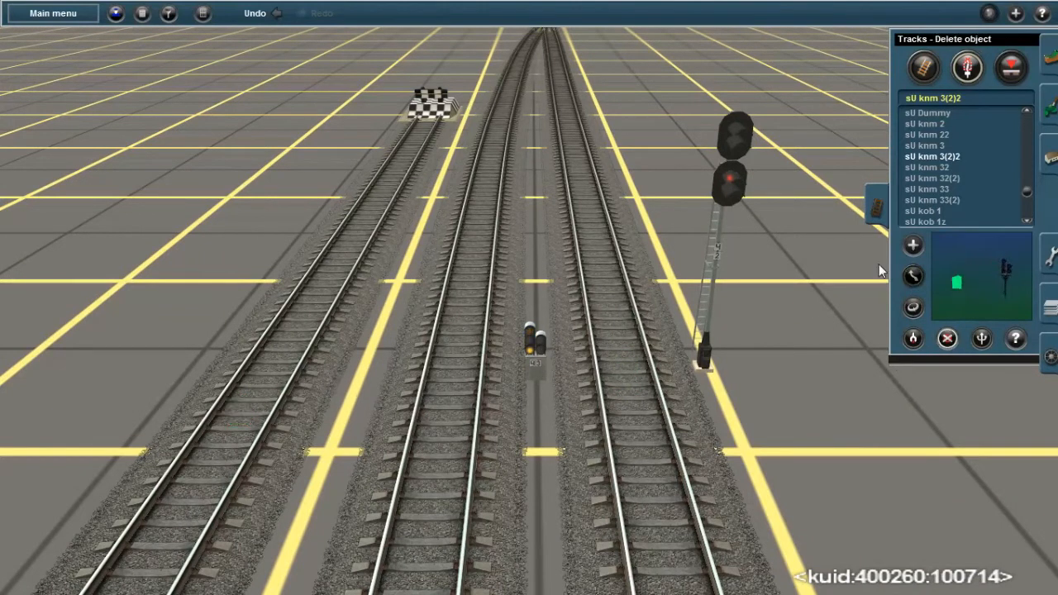
click(451, 409)
scroll(536, 417, up, 8)
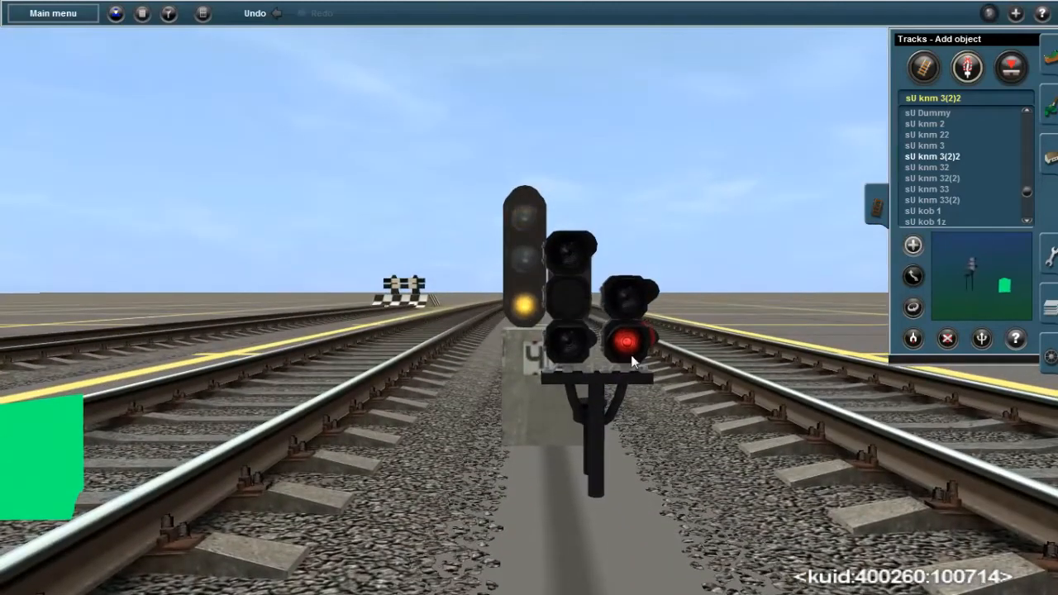
Delete the sU knm 3(2)2 signal standing in front of dwarf signal Ч3
key(Up)
click(948, 338)
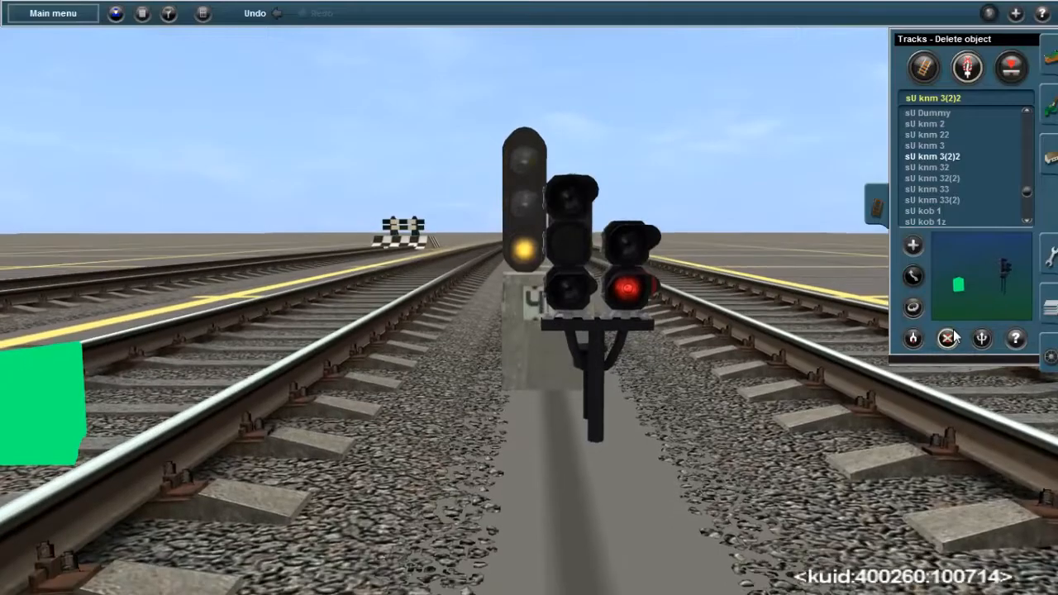
click(50, 412)
Pick the KDA Old vyhodkarl 5 type from existing dwarf signal Ч3 as the object to add
scroll(537, 388, down, 8)
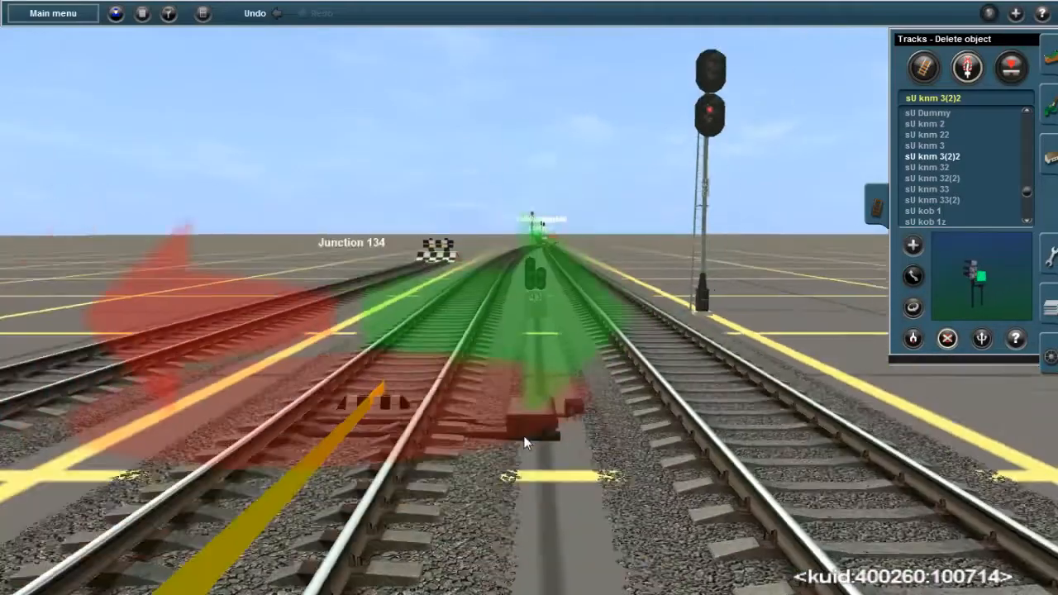
key(Up)
key(Right)
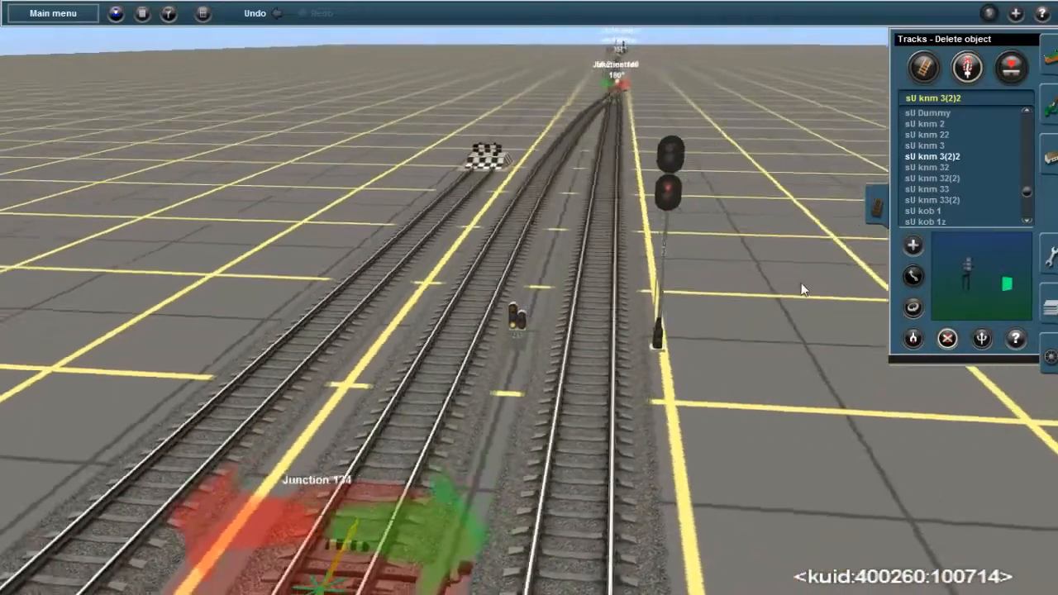
key(Right)
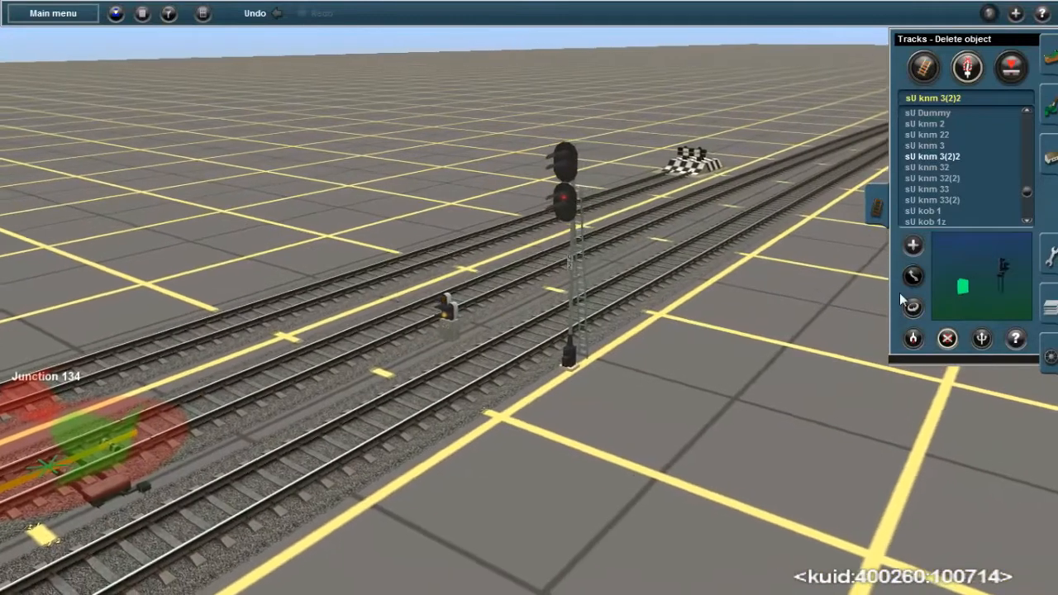
click(916, 339)
click(450, 326)
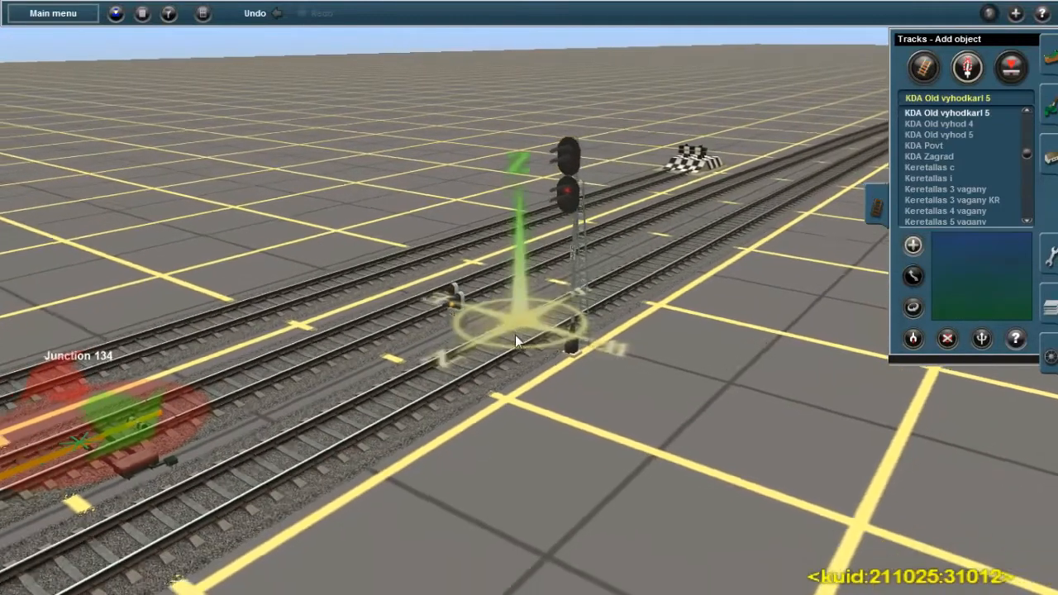
Place KDA Old vyhodkarl 5 dwarf signals on both side tracks at the station's opposite end, before Junction 114
key(Left)
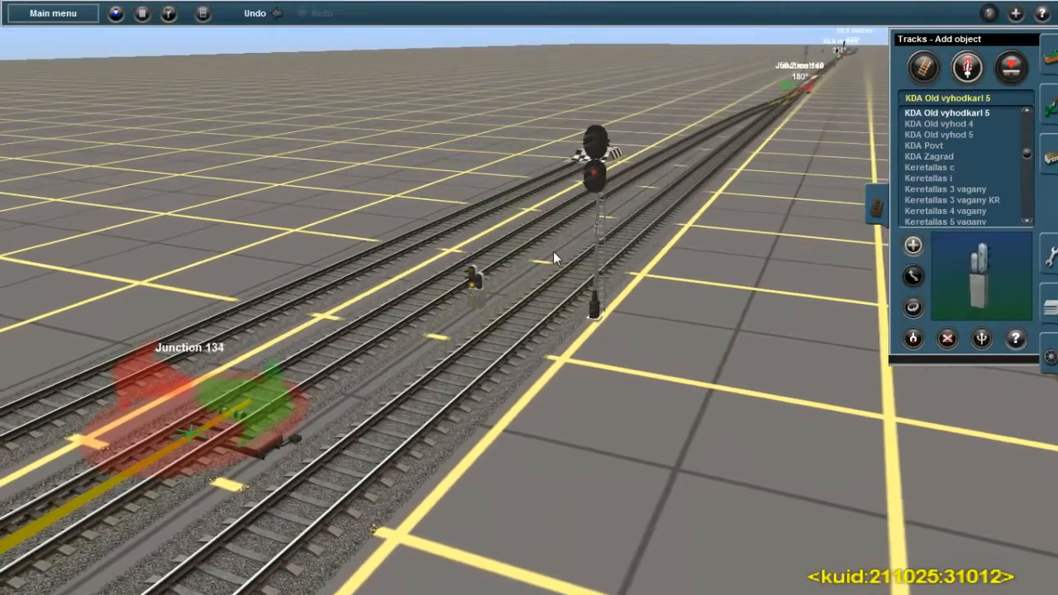
key(Left)
key(Left)
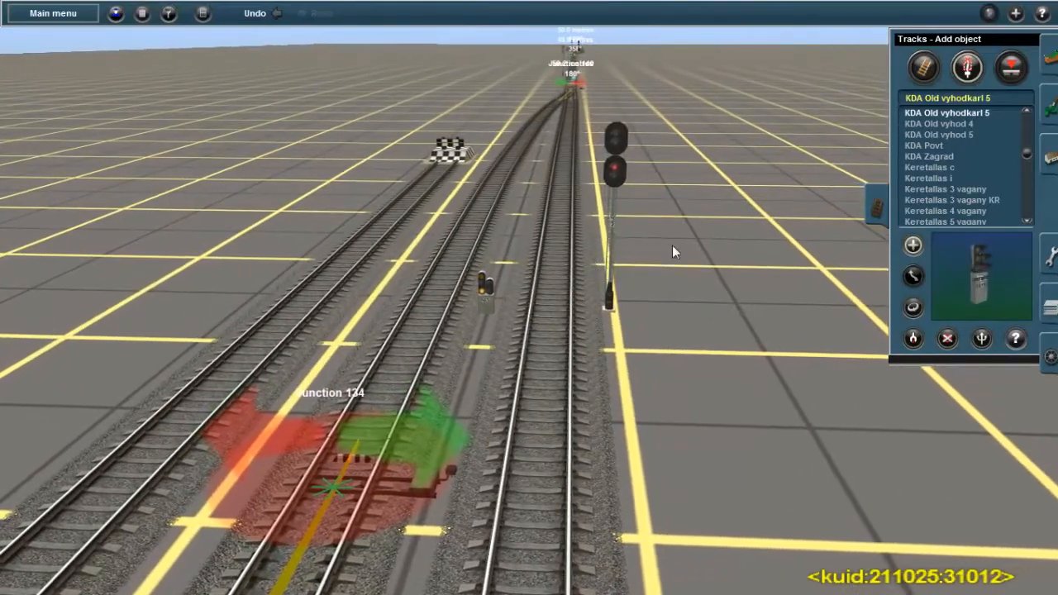
key(Left)
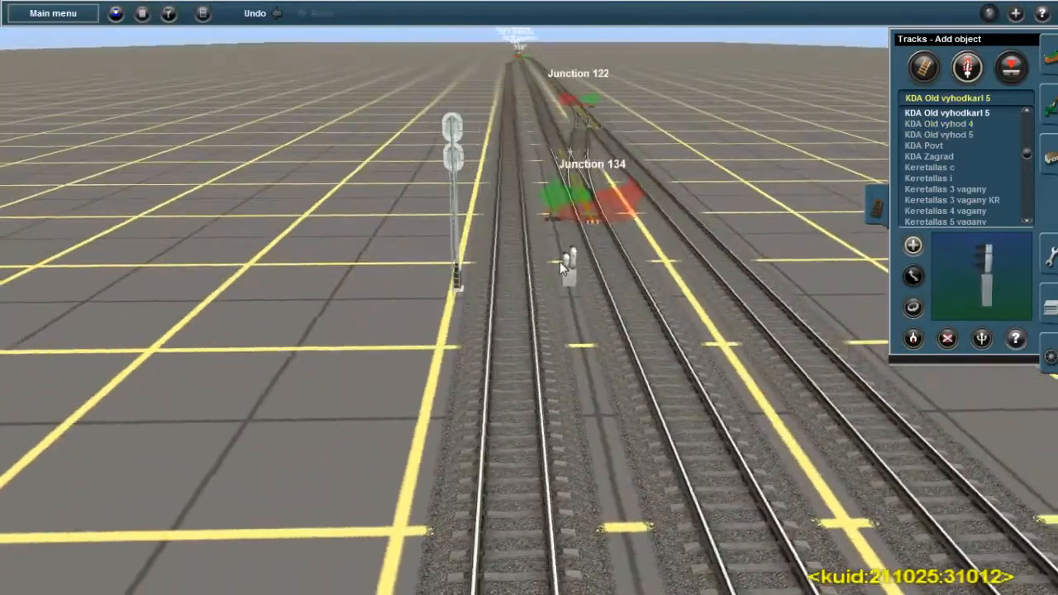
right_click(560, 263)
key(Left)
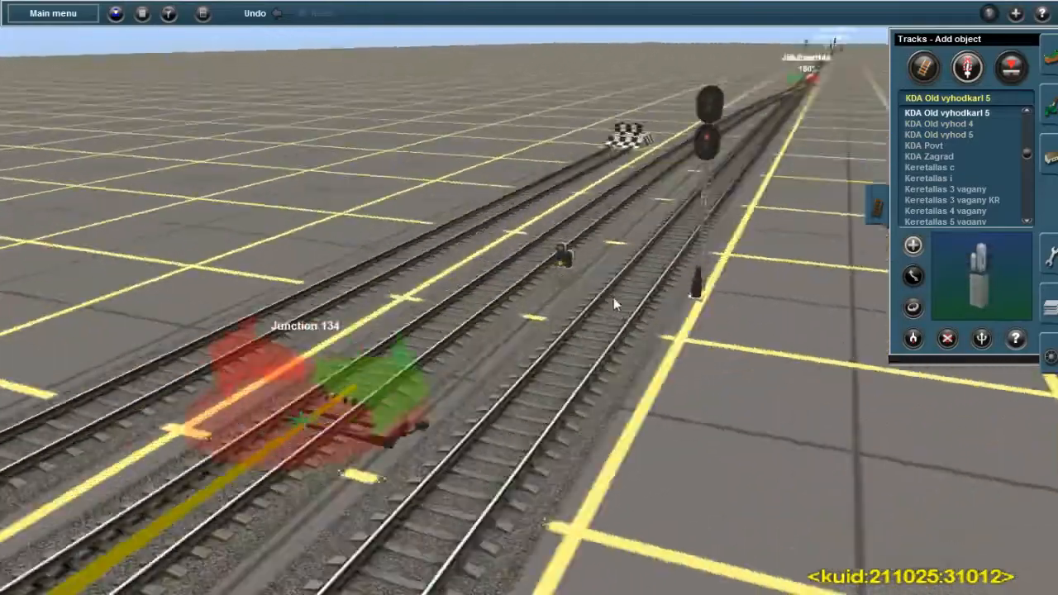
key(Right)
key(Left)
right_click(546, 255)
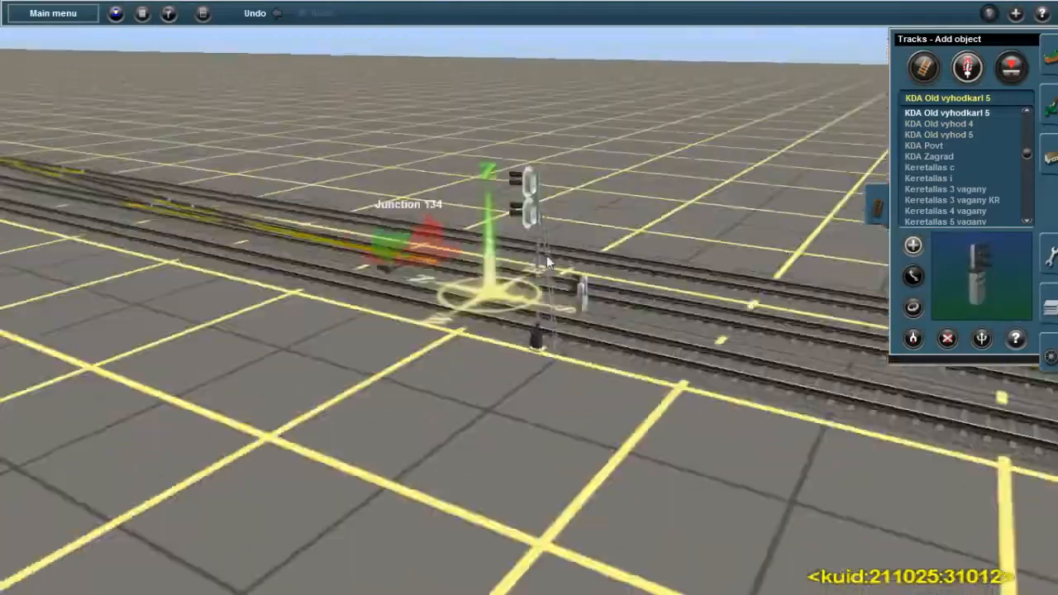
right_click(446, 198)
key(Left)
right_click(490, 132)
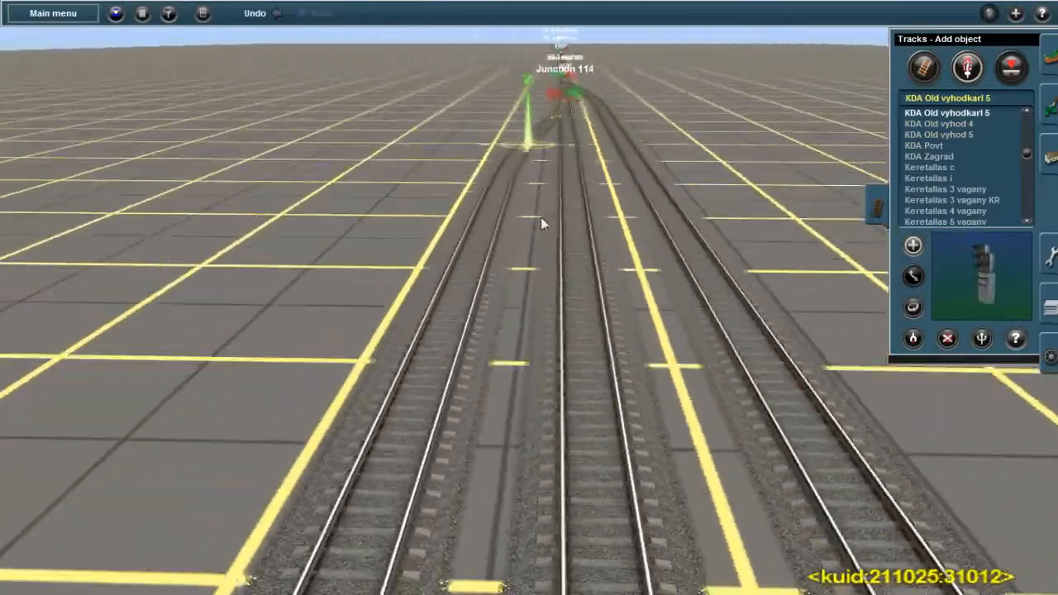
scroll(540, 217, up, 4)
right_click(466, 381)
scroll(496, 376, down, 4)
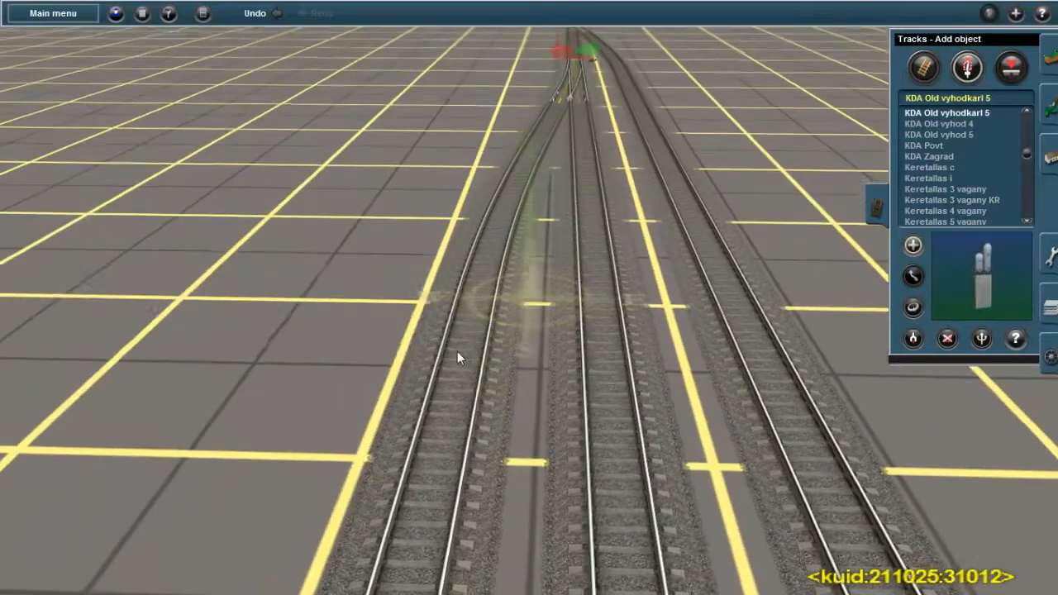
click(457, 351)
click(657, 123)
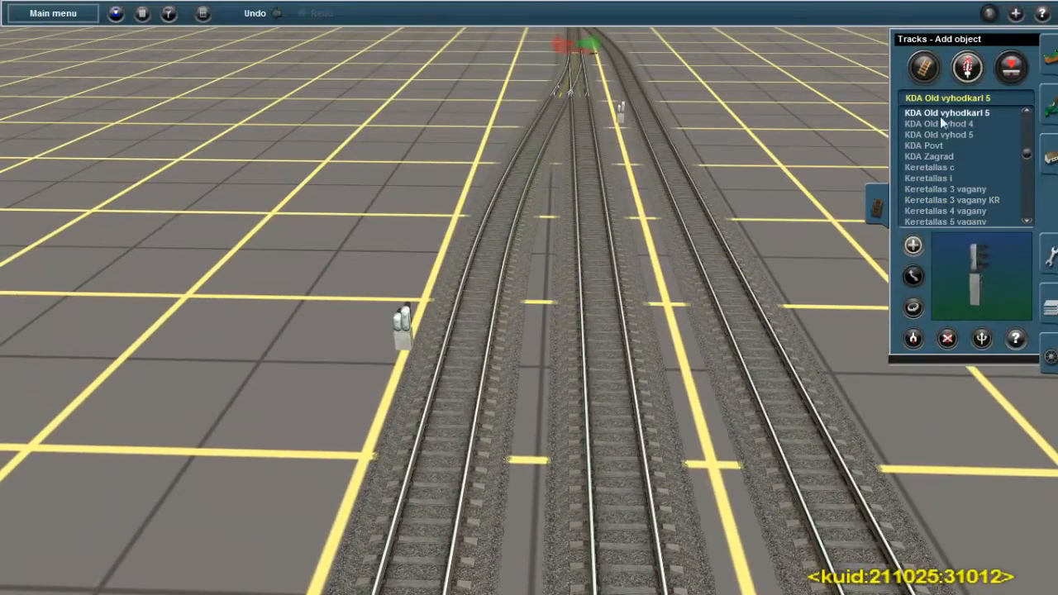
Place a KDA Old vyhod 4 mast signal on the middle track and turn both new dwarf signals around
click(941, 124)
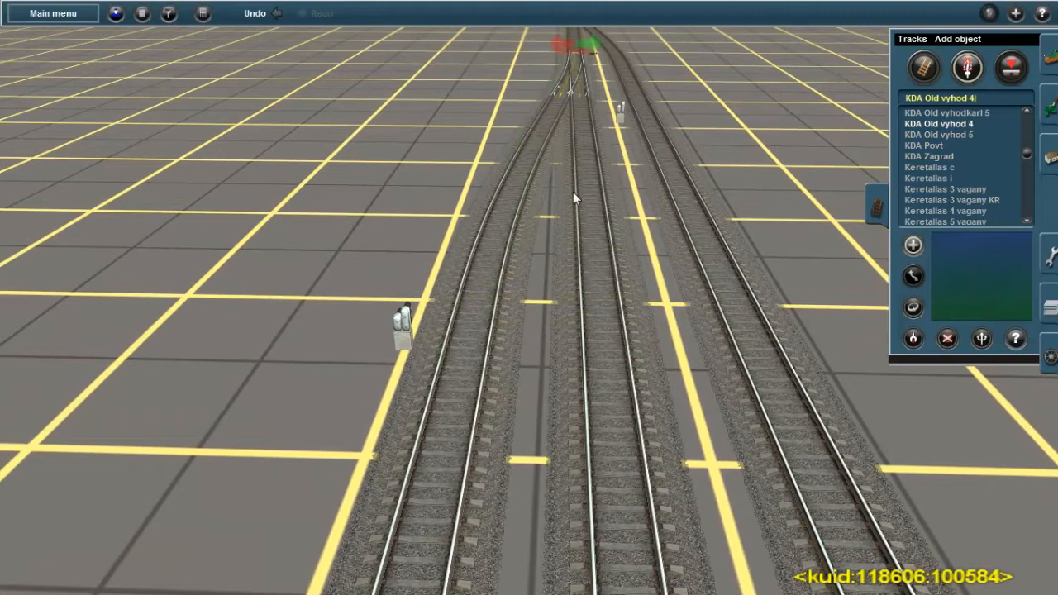
click(596, 220)
click(912, 307)
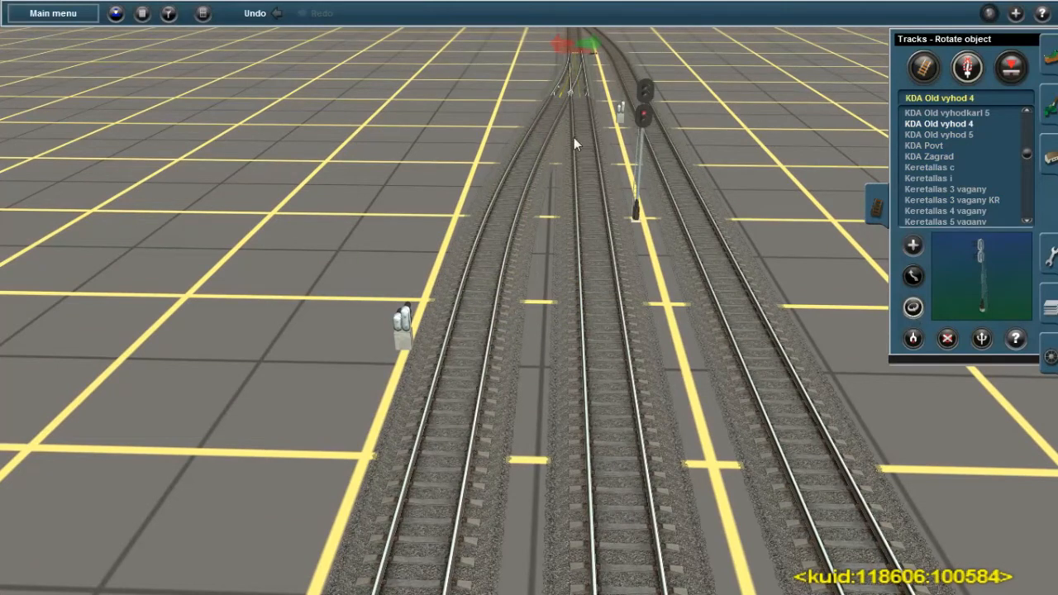
click(616, 114)
click(409, 325)
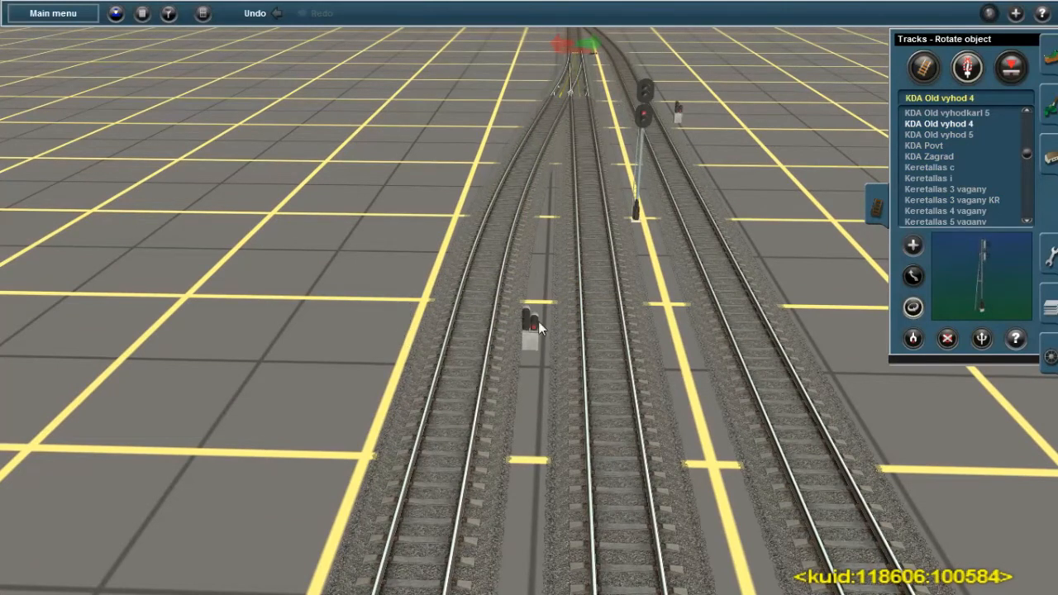
Set the designation (Обозначение) of the new dwarf signal on the left track to Н2
key(Down)
click(1015, 338)
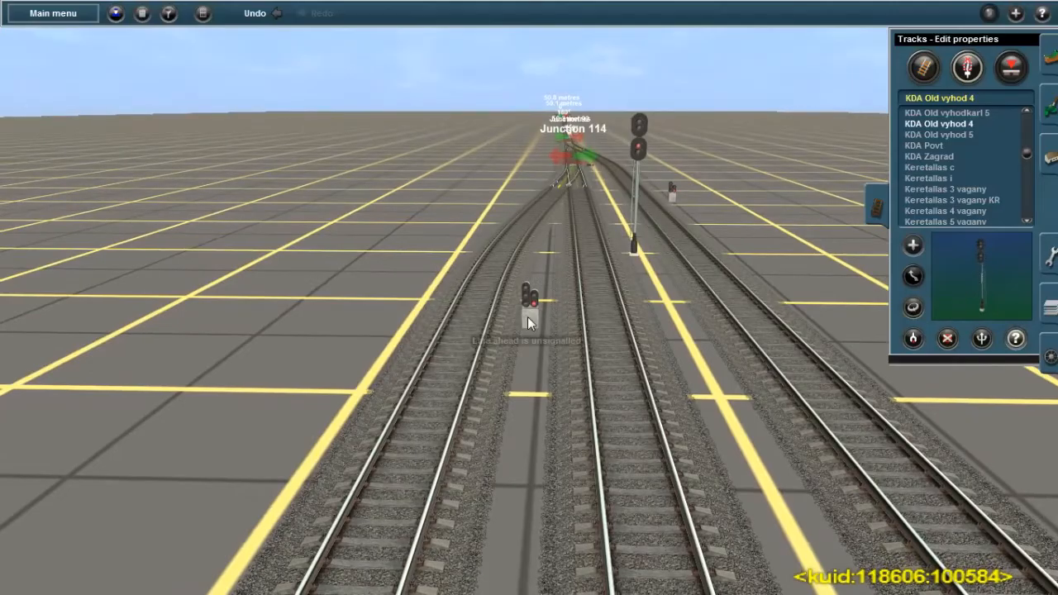
click(527, 316)
click(380, 337)
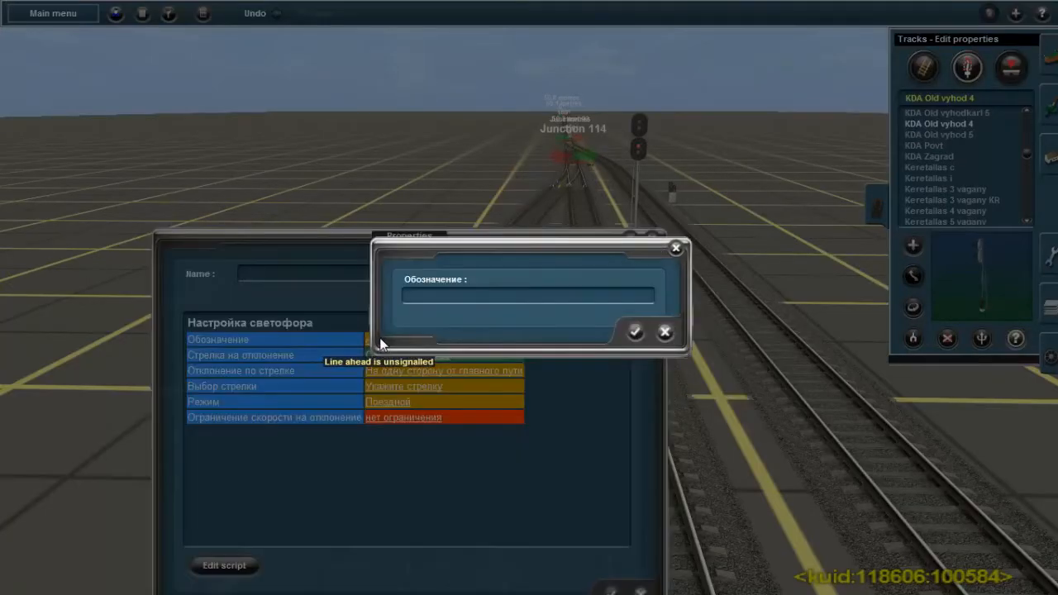
text(Y2)
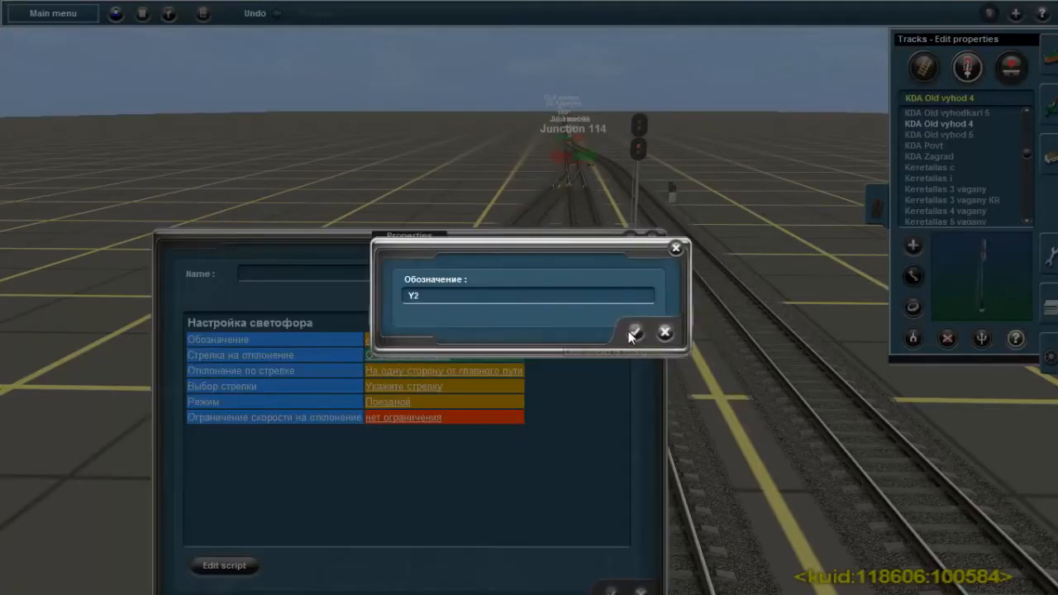
key(BackSpace)
key(BackSpace)
text(Н2)
click(635, 332)
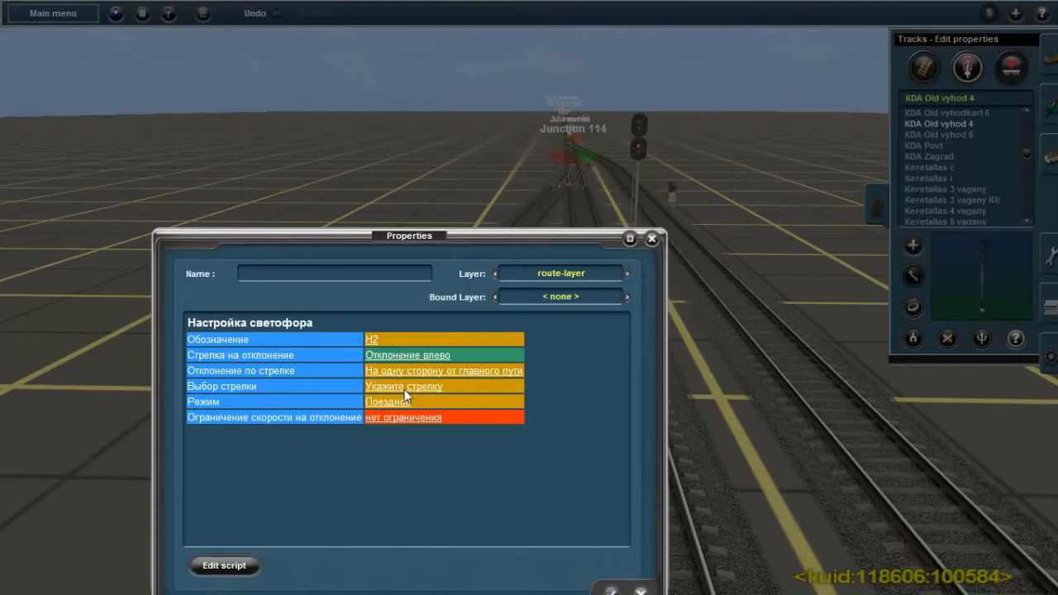
Assign Junction 114 to signal Н2 and set its diverging speed limit to 25 км/ч
click(404, 389)
click(443, 303)
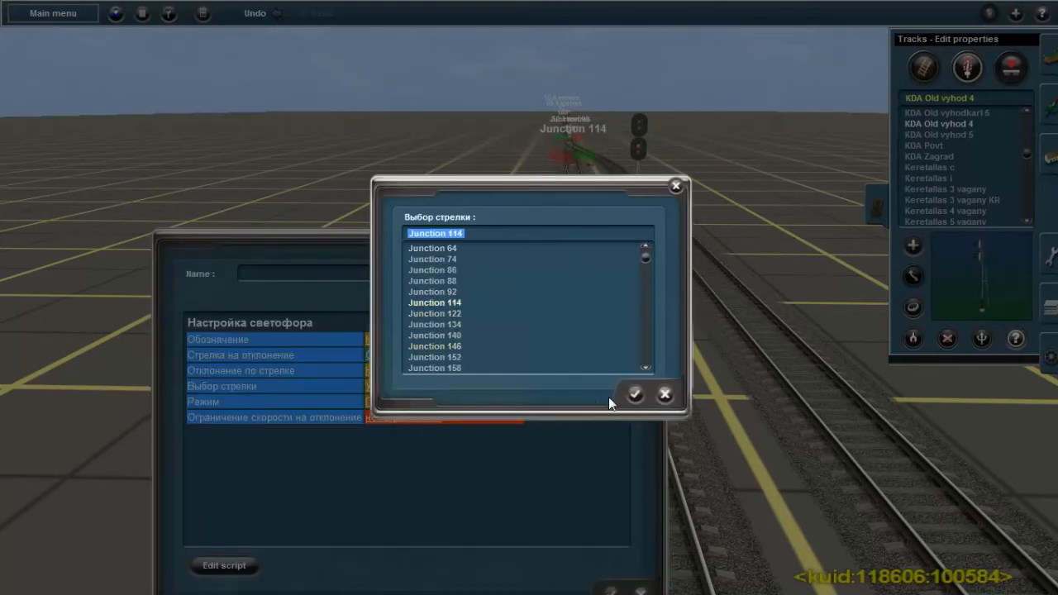
click(634, 394)
click(418, 415)
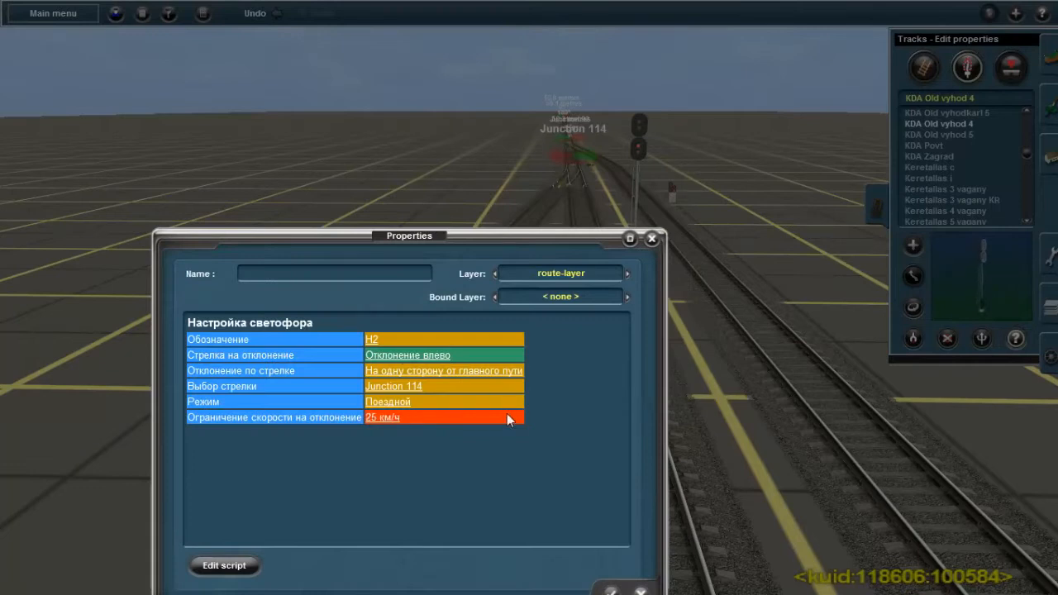
click(610, 591)
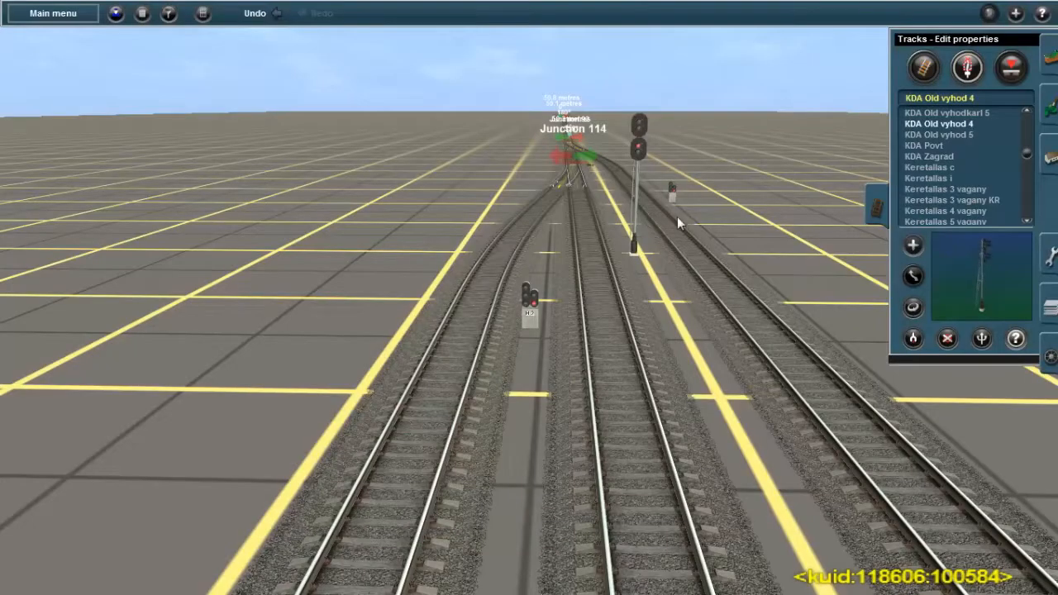
Set the designation (Обозначение) of the KDA Old vyhod 4 mast signal on the middle track to Н3
click(641, 132)
click(323, 339)
text(н3)
click(634, 332)
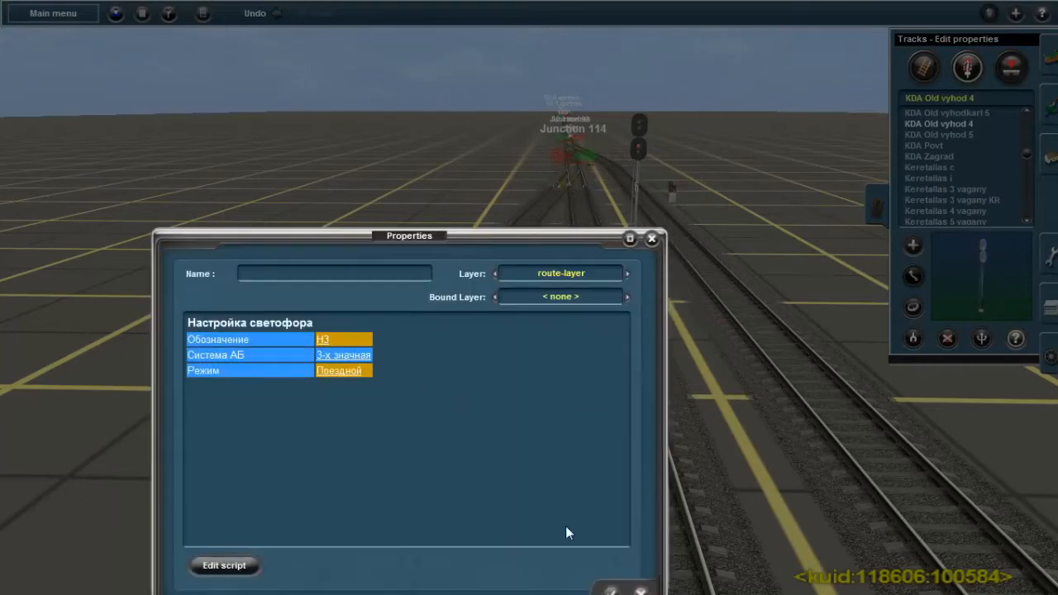
click(611, 591)
Set the designation of the dwarf signal on the right side track to Н4
click(670, 199)
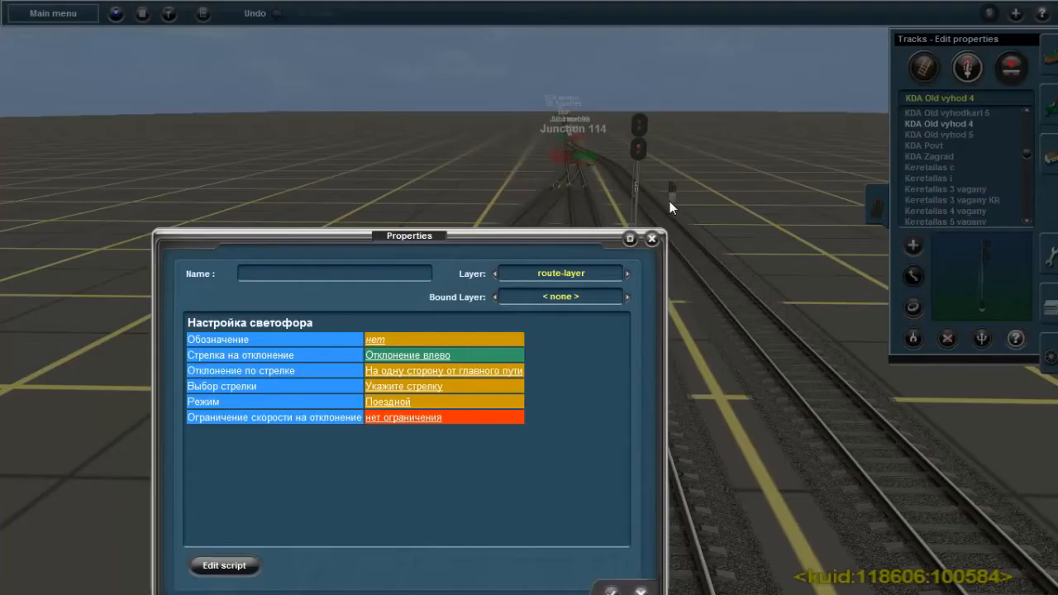
click(371, 344)
text(Н)
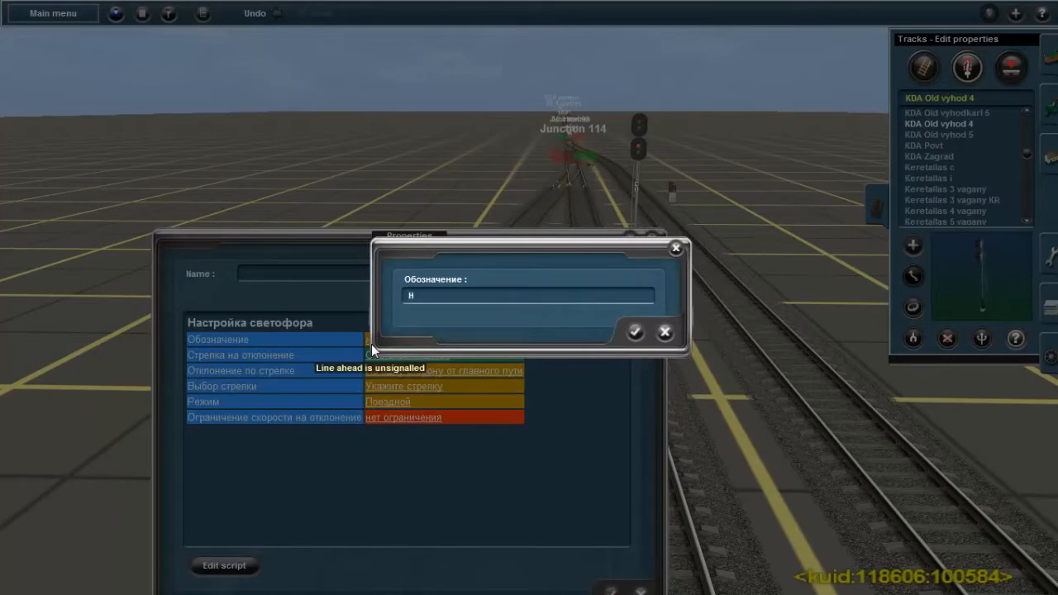
text(4)
click(633, 332)
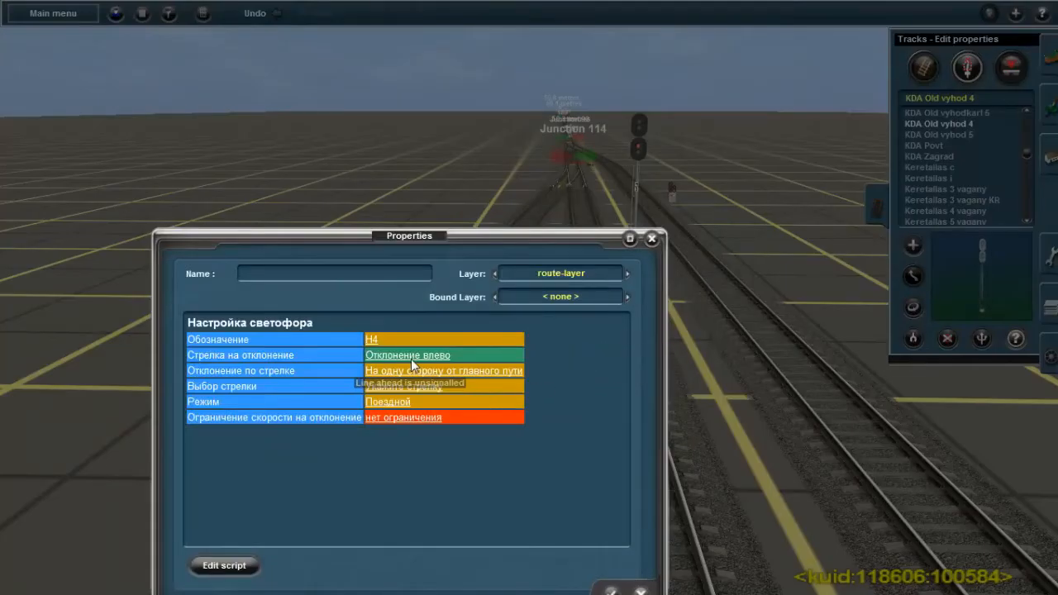
Assign Junction 92 to signal Н4 as its diverging switch and accept its properties
right_click(542, 194)
right_click(531, 193)
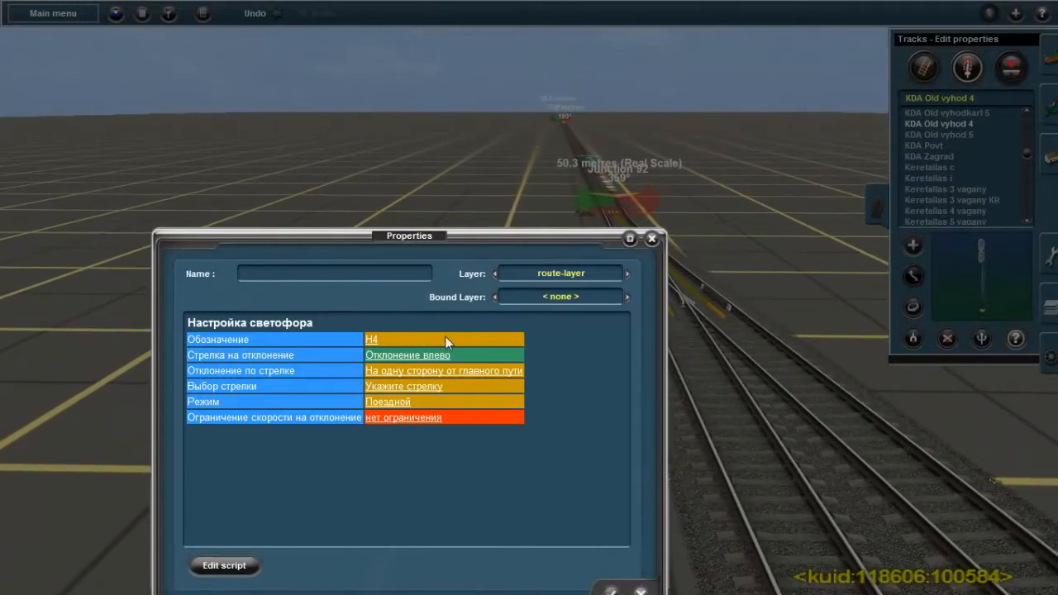
click(406, 386)
click(433, 292)
click(635, 394)
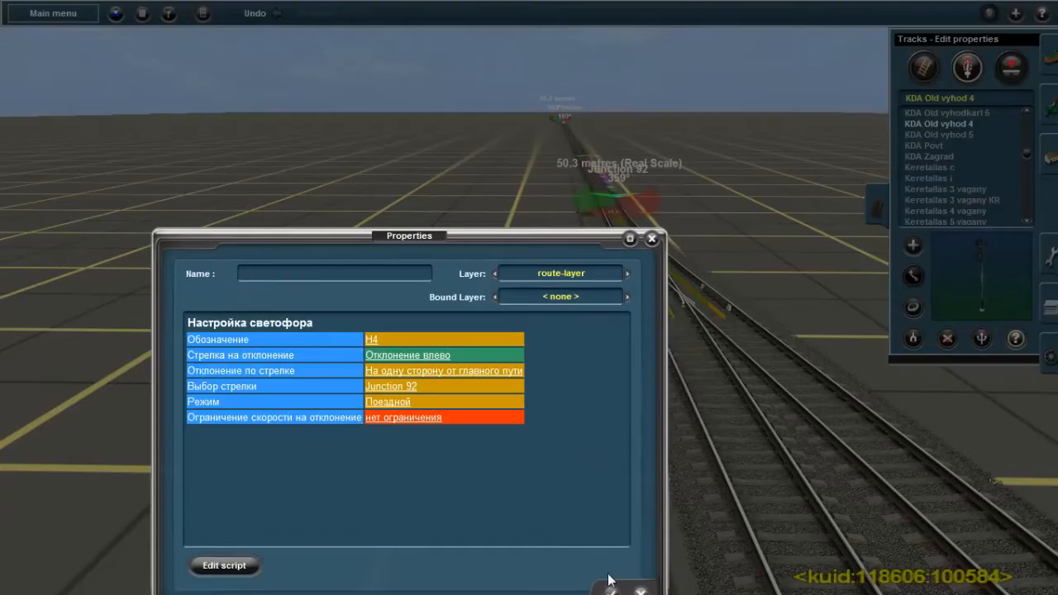
click(610, 589)
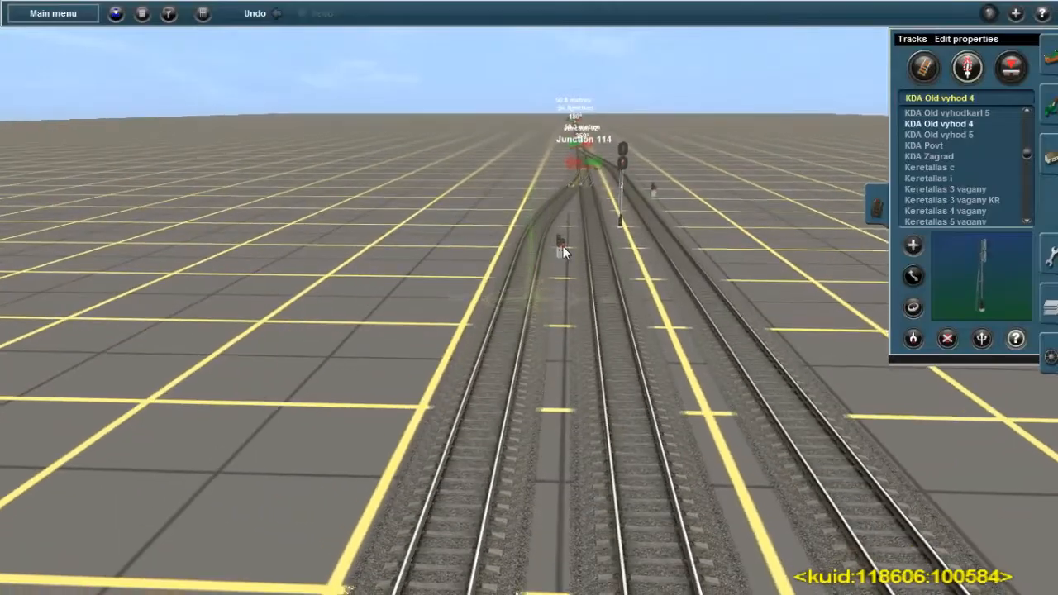
Change the switch direction (Стрелка на отклонение) of dwarf signal Н2 to Отклонение вправо
click(563, 247)
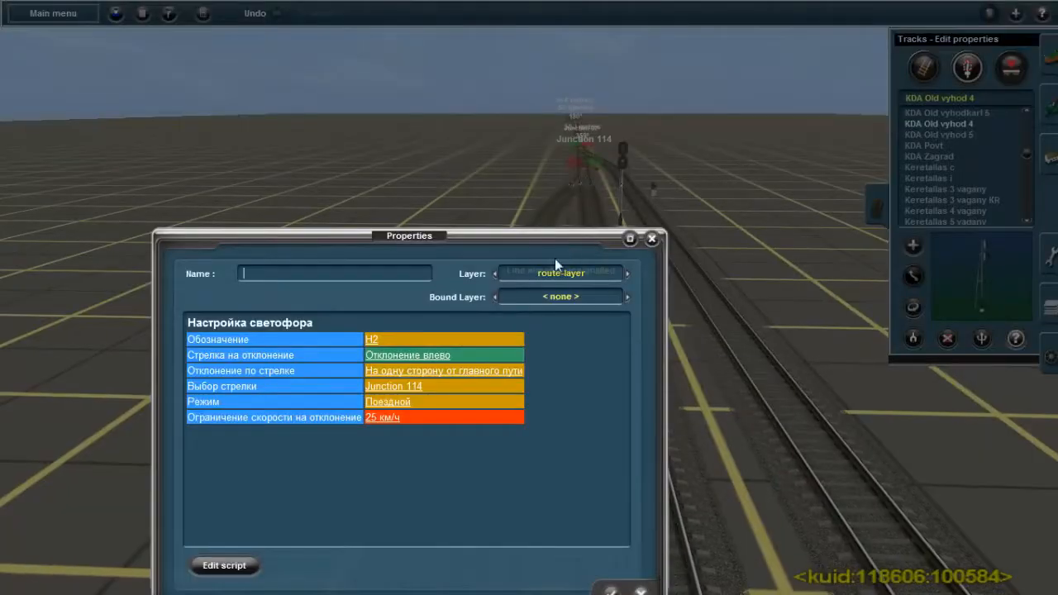
click(433, 355)
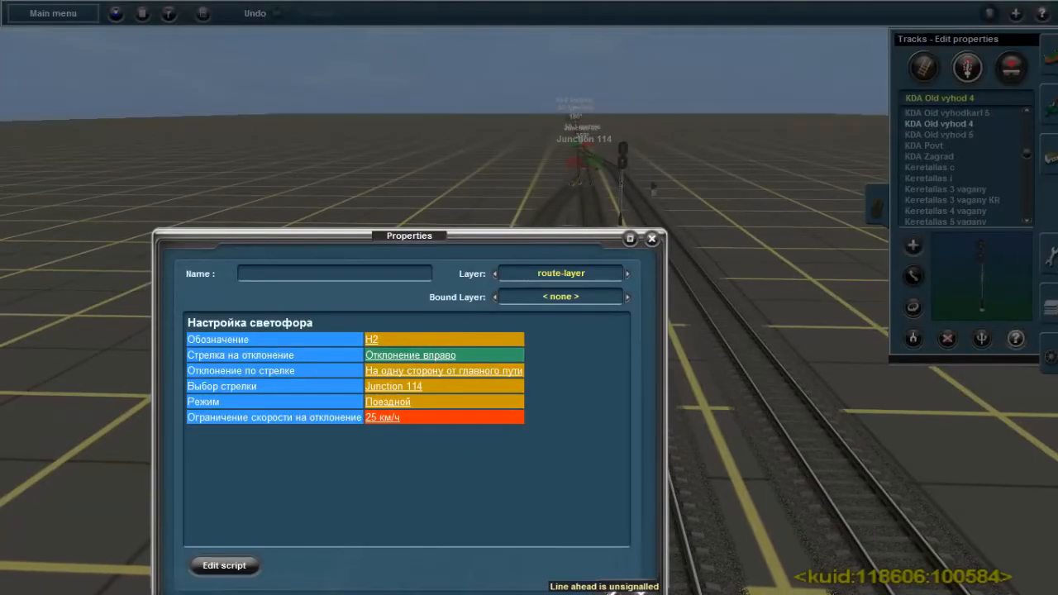
click(610, 590)
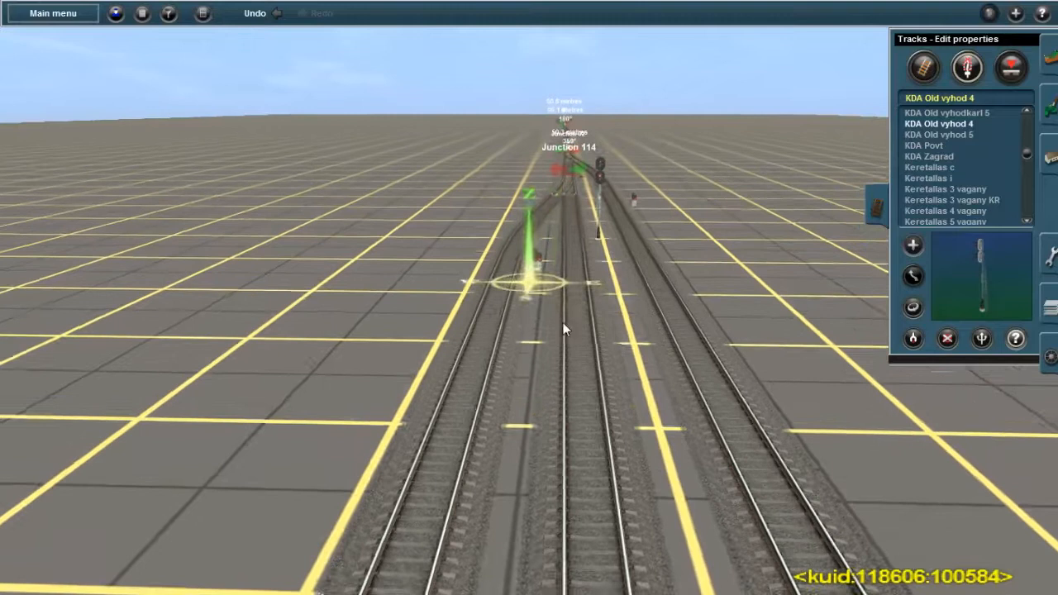
Place a KDA Old vhod 5mu entry signal on the single track outside the station, facing trains approaching Junction 92
right_click(565, 324)
scroll(957, 142, up, 4)
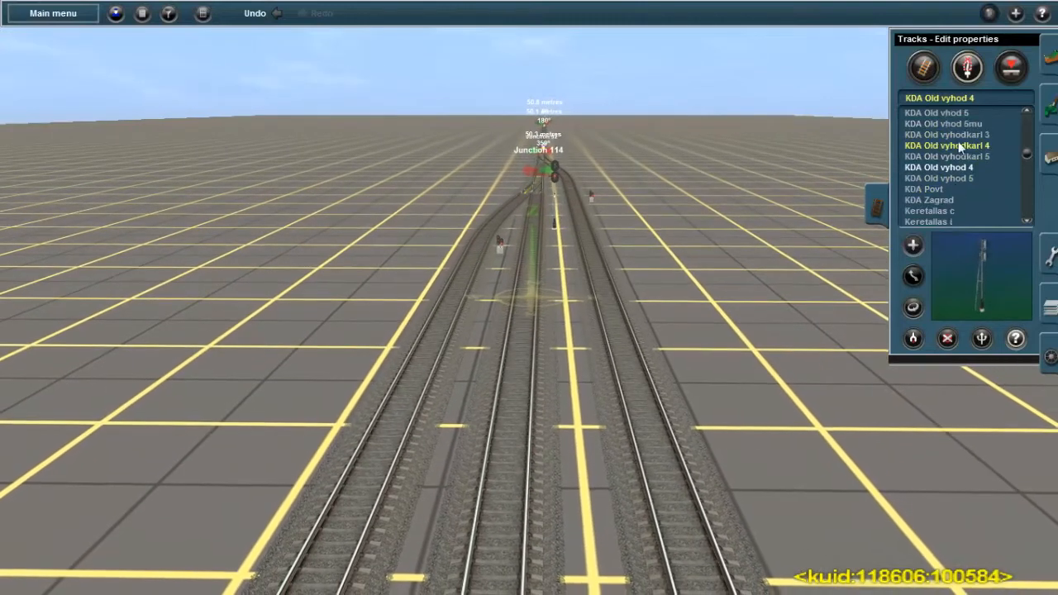
click(942, 123)
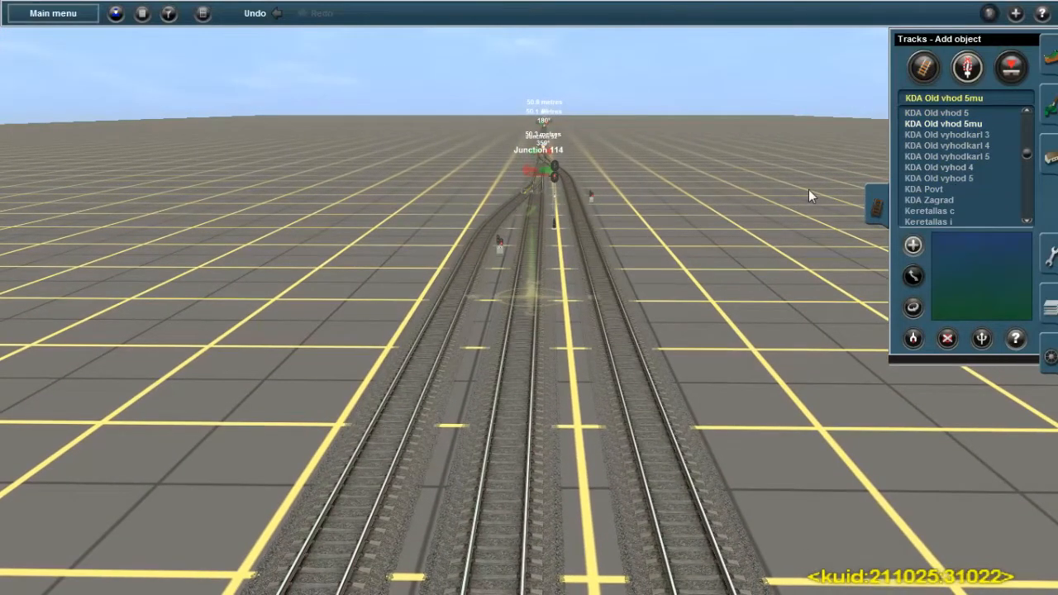
right_click(555, 219)
key(Up)
right_click(519, 199)
right_click(551, 142)
right_click(657, 198)
key(Right)
right_click(595, 348)
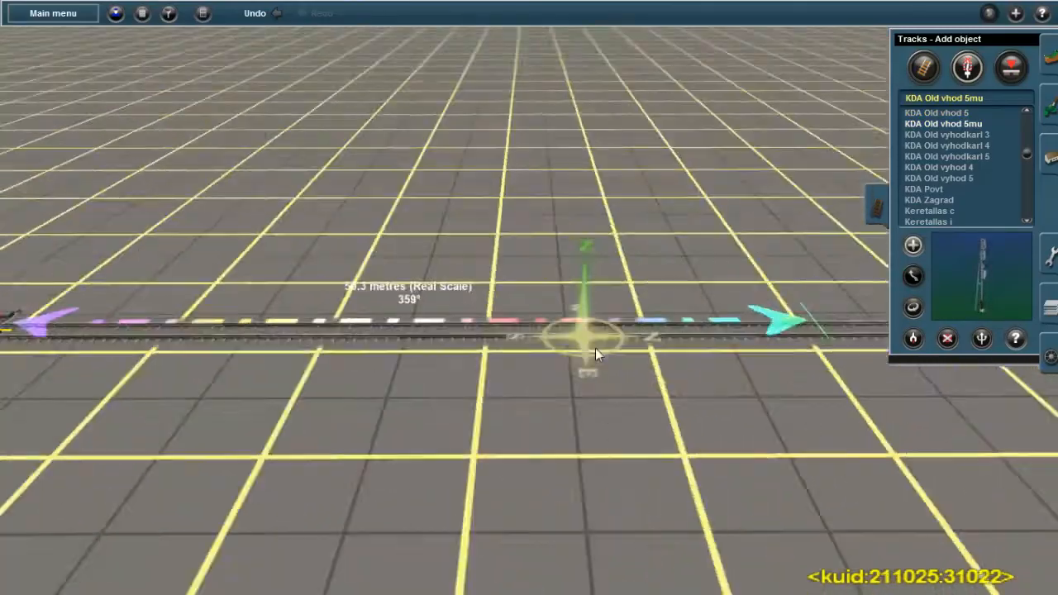
key(Right)
key(Left)
click(498, 302)
key(Down)
key(Down)
key(Up)
scroll(452, 290, up, 3)
scroll(546, 291, down, 1)
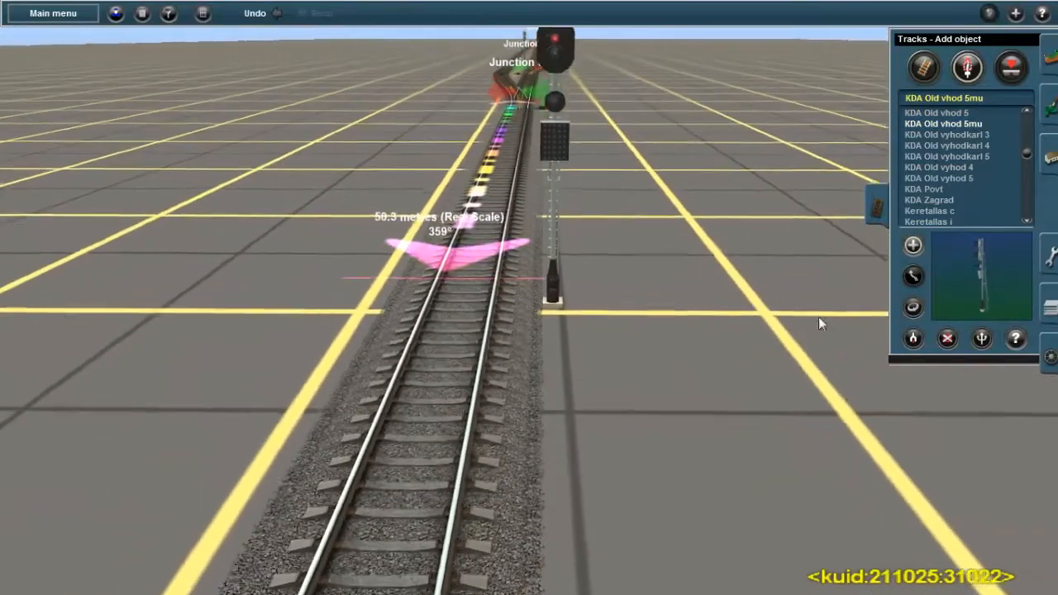
Set the designation of the new KDA Old vhod 5mu entry signal to Ч
click(1051, 349)
click(554, 74)
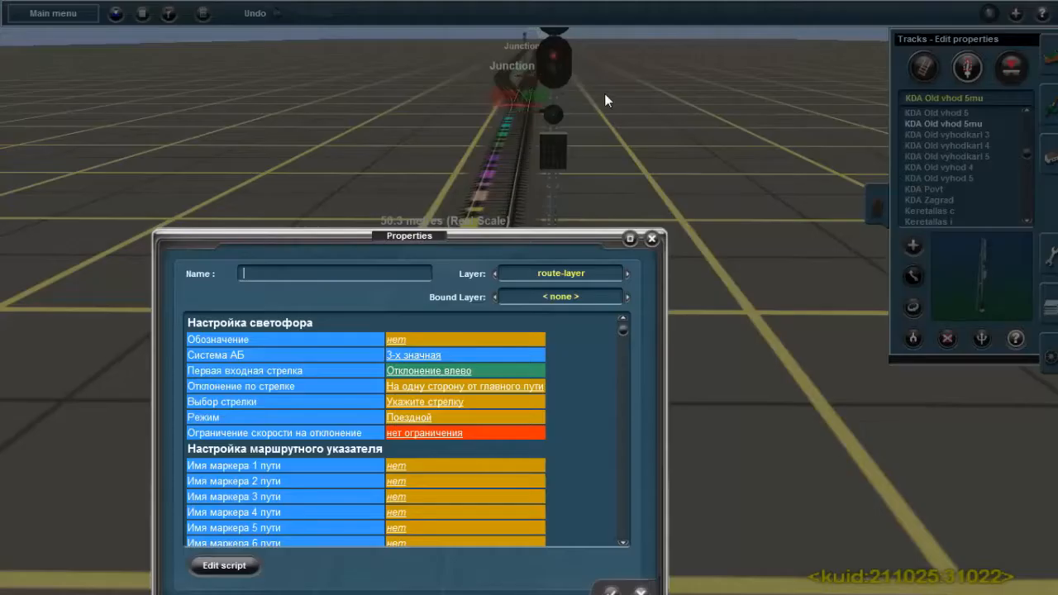
click(401, 340)
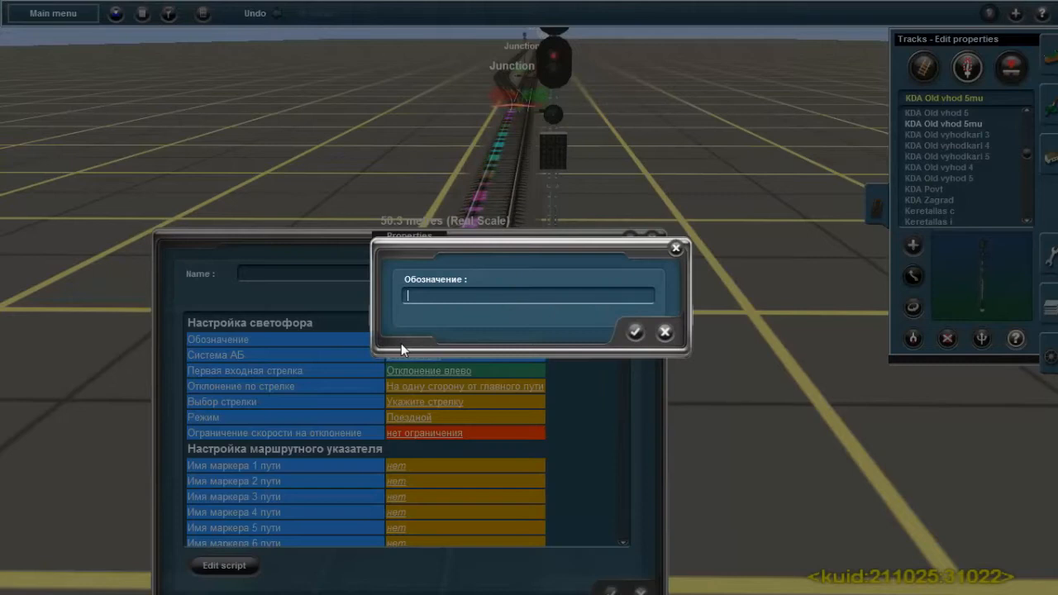
text(Ч)
click(635, 331)
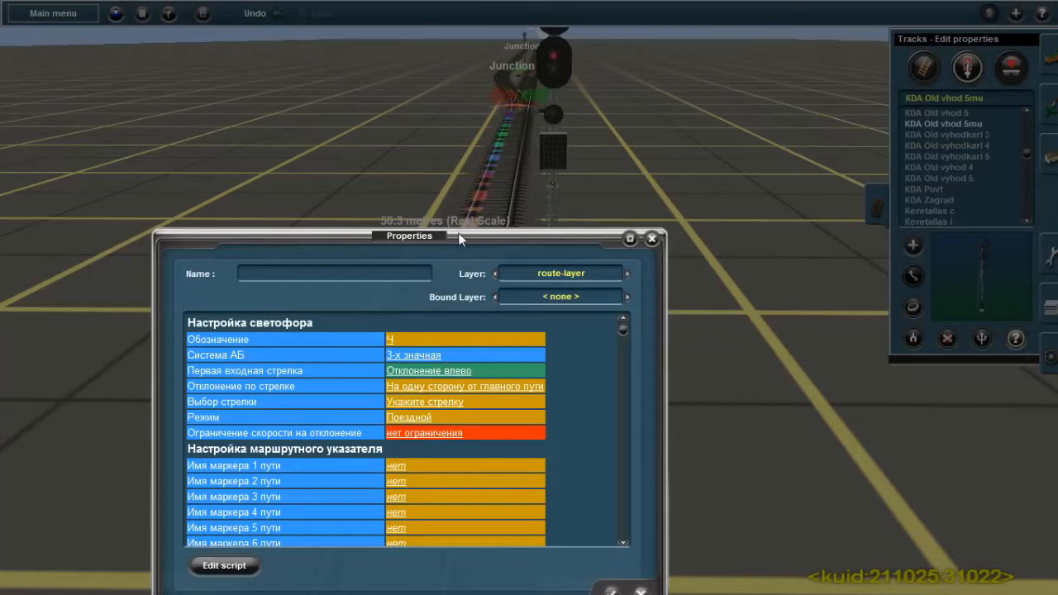
Assign Junction 92 to entry signal Ч as its first entry switch
right_click(437, 182)
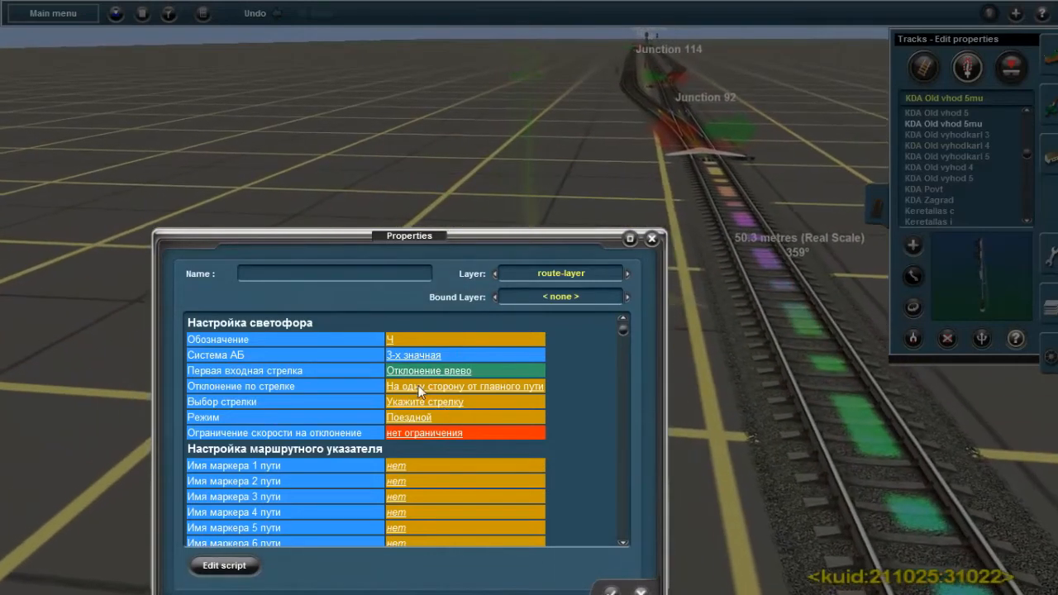
click(450, 403)
click(442, 293)
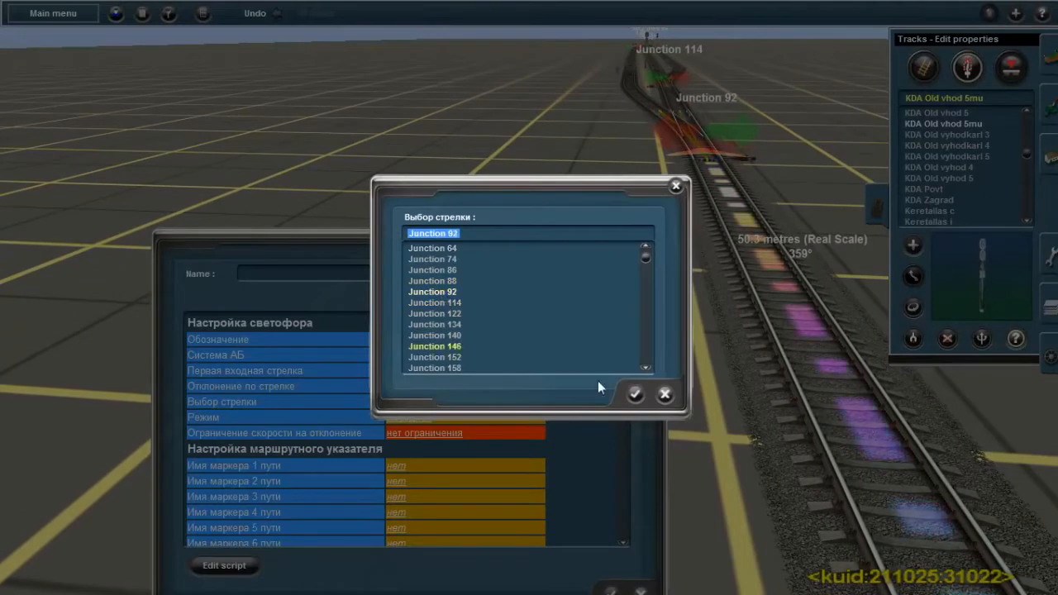
click(636, 395)
Enter MM1, MM2 and MM3 as the marker names for tracks 1, 2 and 3 in signal Ч's route indicator settings
click(394, 467)
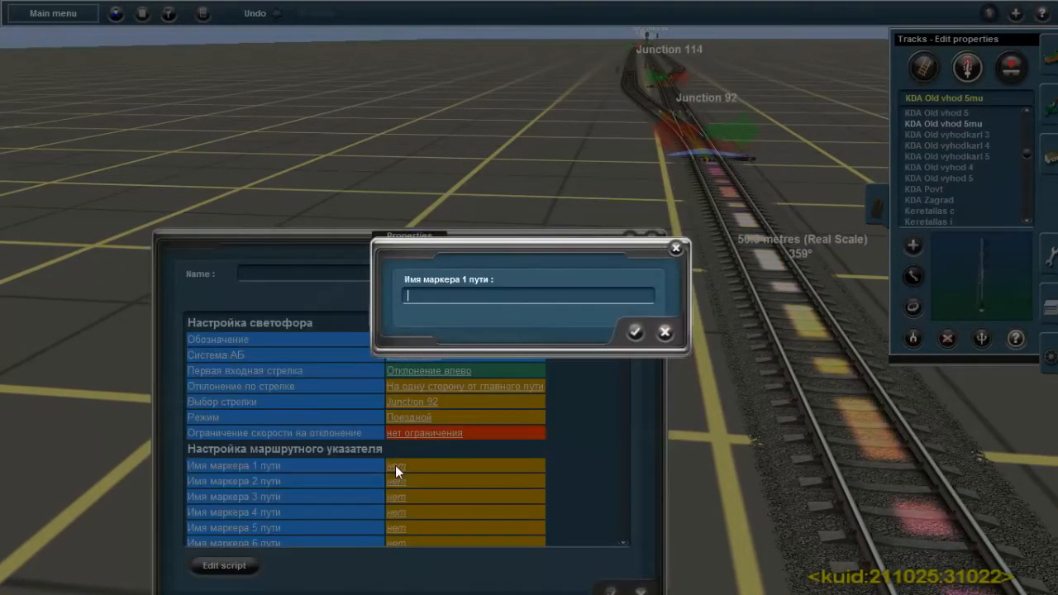
text(MM1)
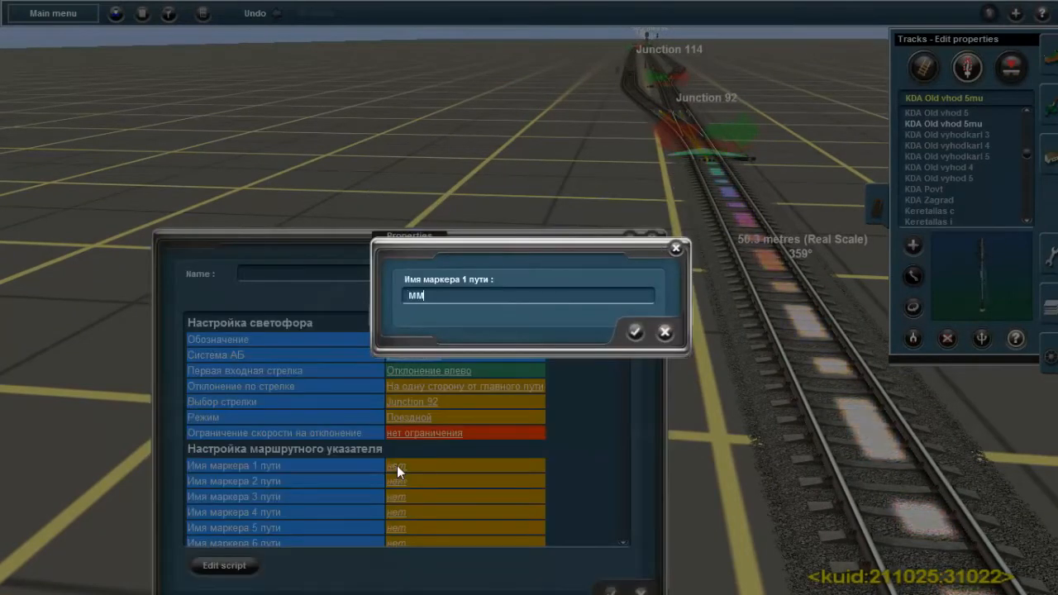
click(635, 331)
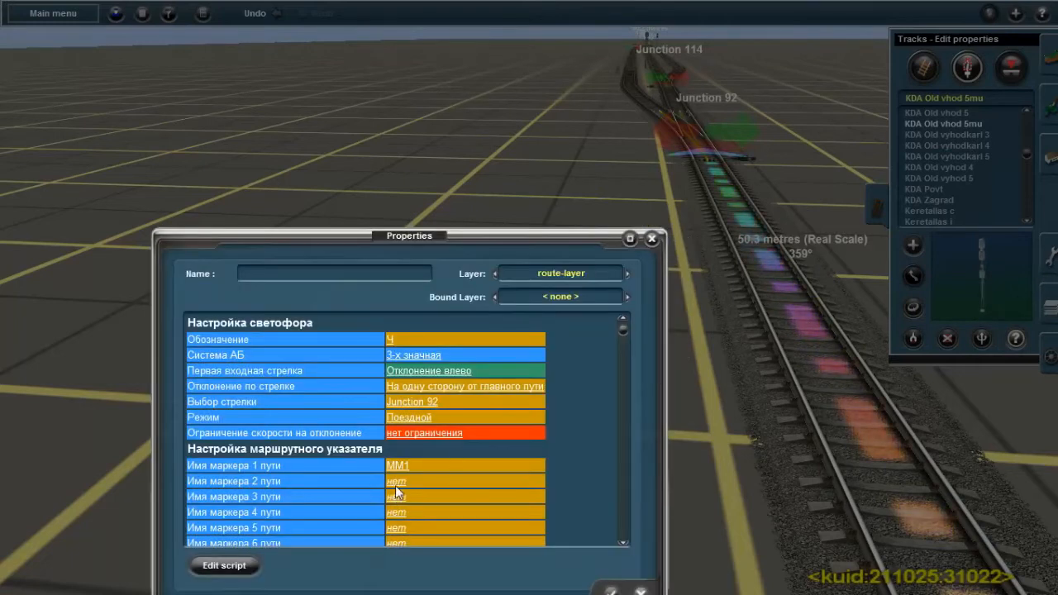
click(396, 486)
text(MM1)
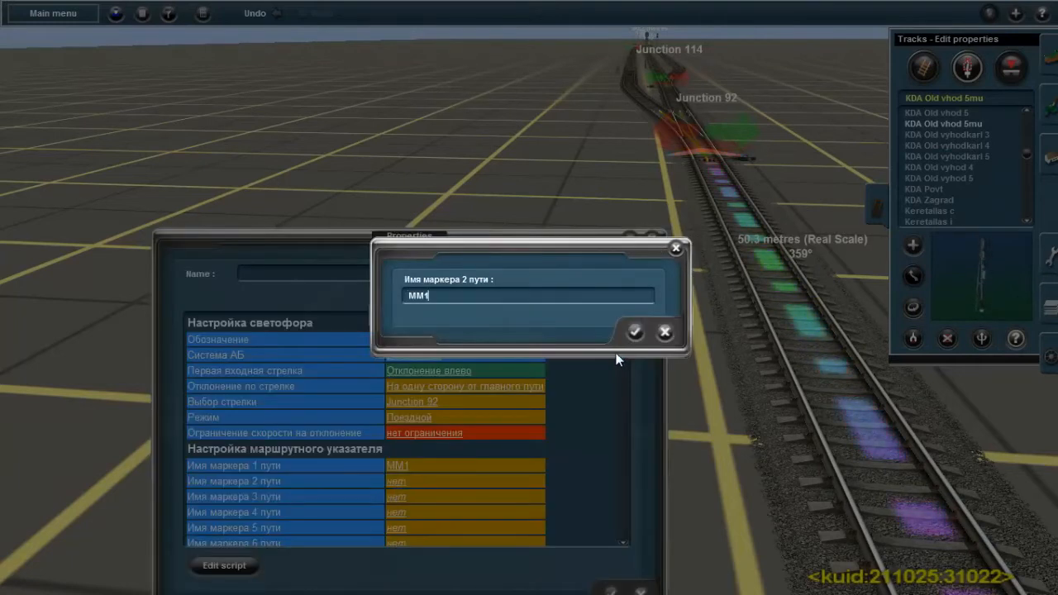
click(630, 332)
click(400, 497)
text(MM3)
click(635, 332)
Change the diverging speed limit (Ограничение скорости на отклонение) of signal Ч and accept its properties
scroll(389, 504, down, 3)
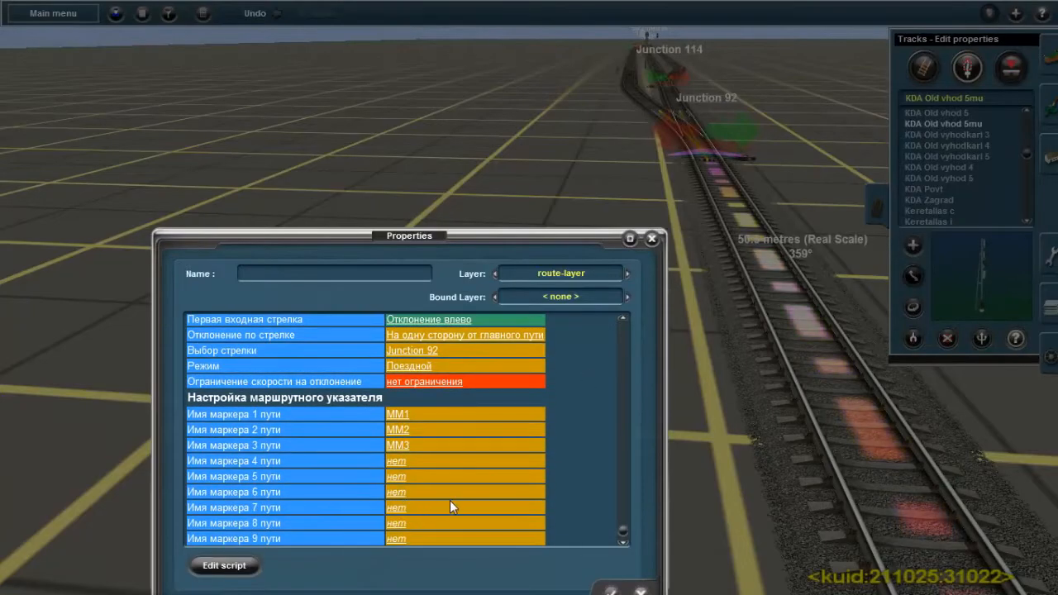
click(408, 384)
click(412, 382)
click(611, 590)
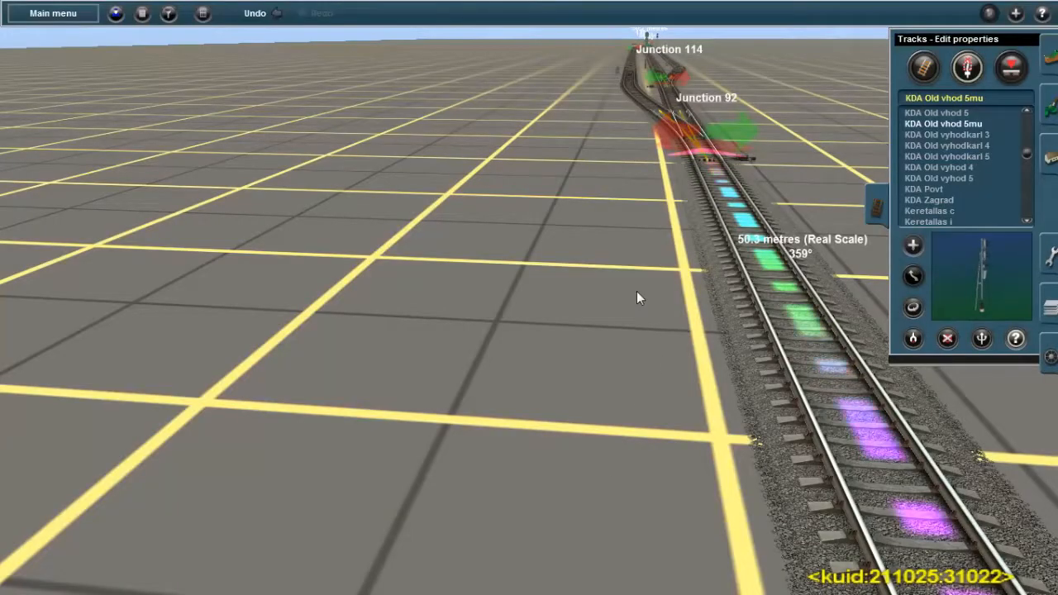
Place a KDA Marshrut-marker on each of the three station tracks, near the exit signals
right_click(562, 210)
right_click(552, 195)
scroll(949, 136, up, 5)
scroll(950, 138, up, 3)
click(962, 124)
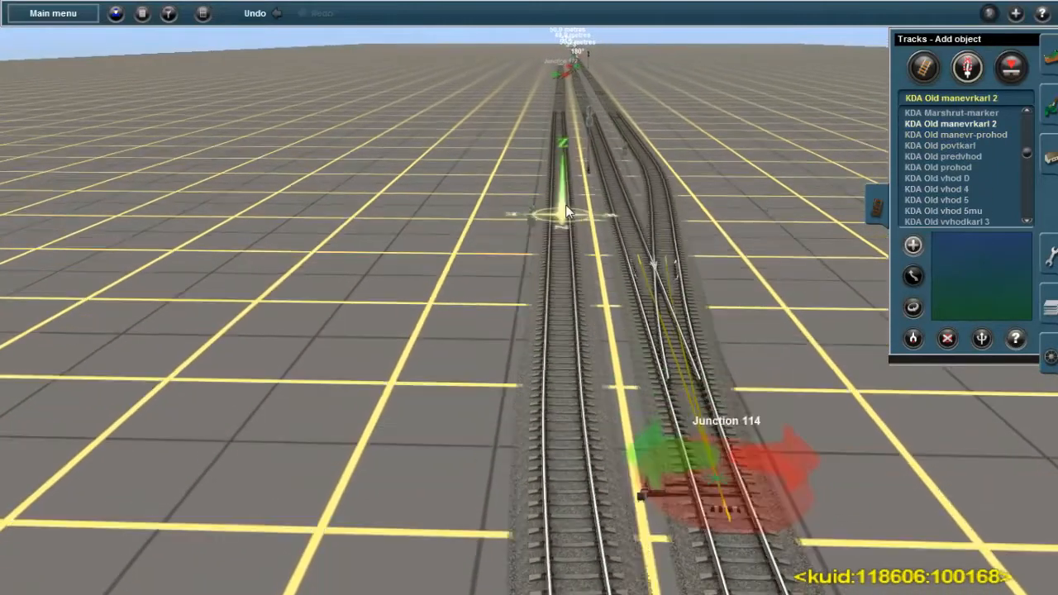
right_click(566, 207)
right_click(529, 194)
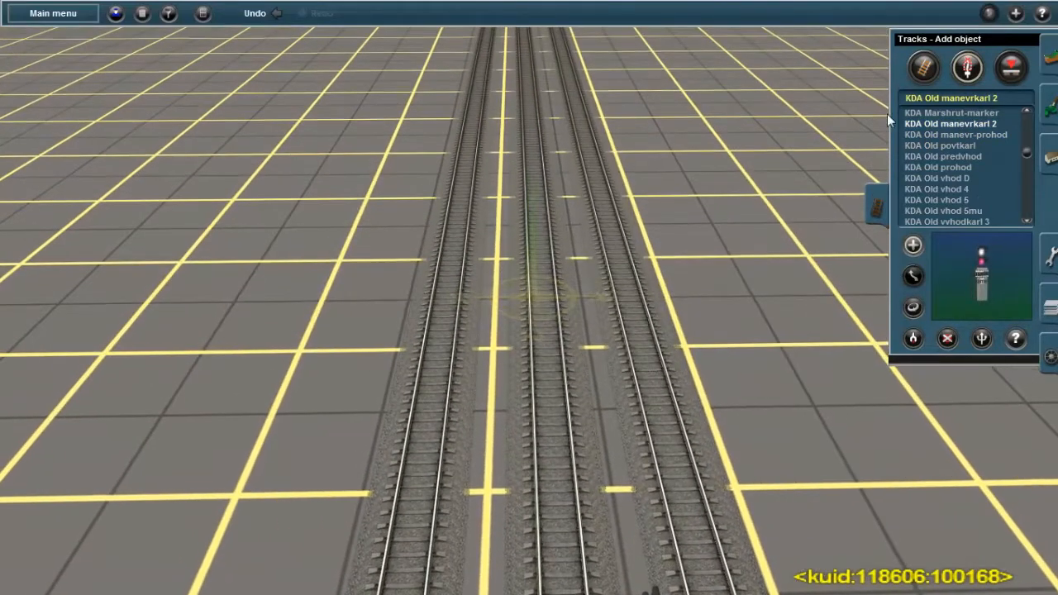
click(967, 114)
right_click(660, 410)
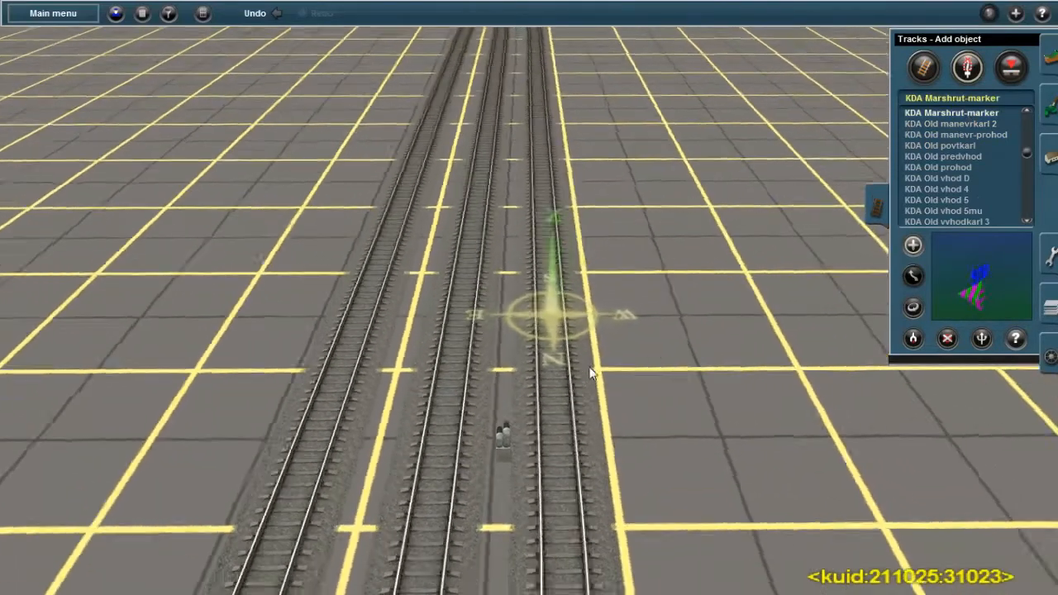
click(334, 327)
right_click(334, 326)
Turn around the new route markers on the two outer station tracks
click(914, 307)
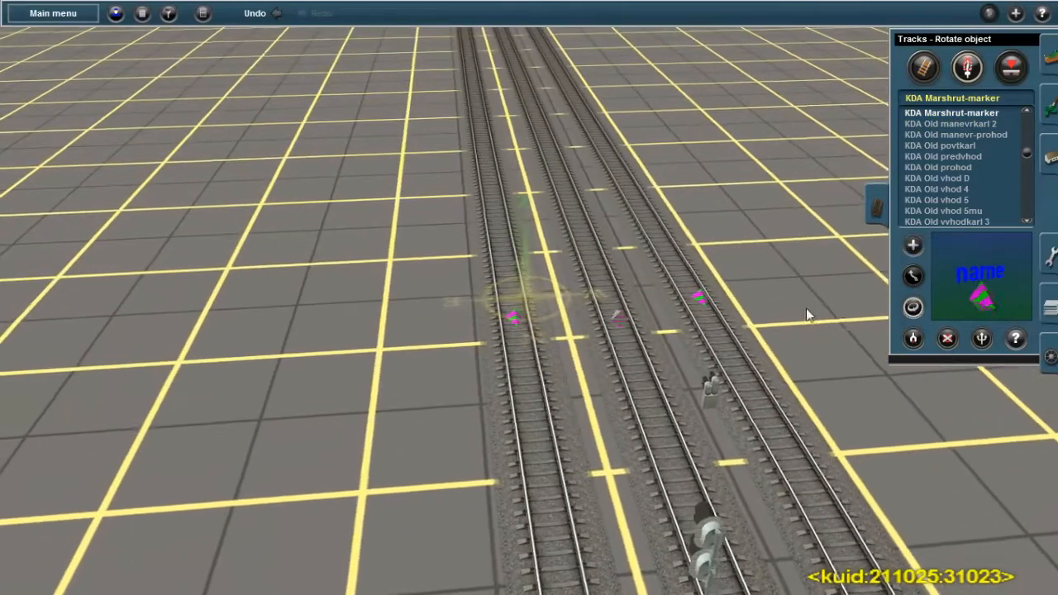
click(708, 297)
click(516, 323)
right_click(658, 306)
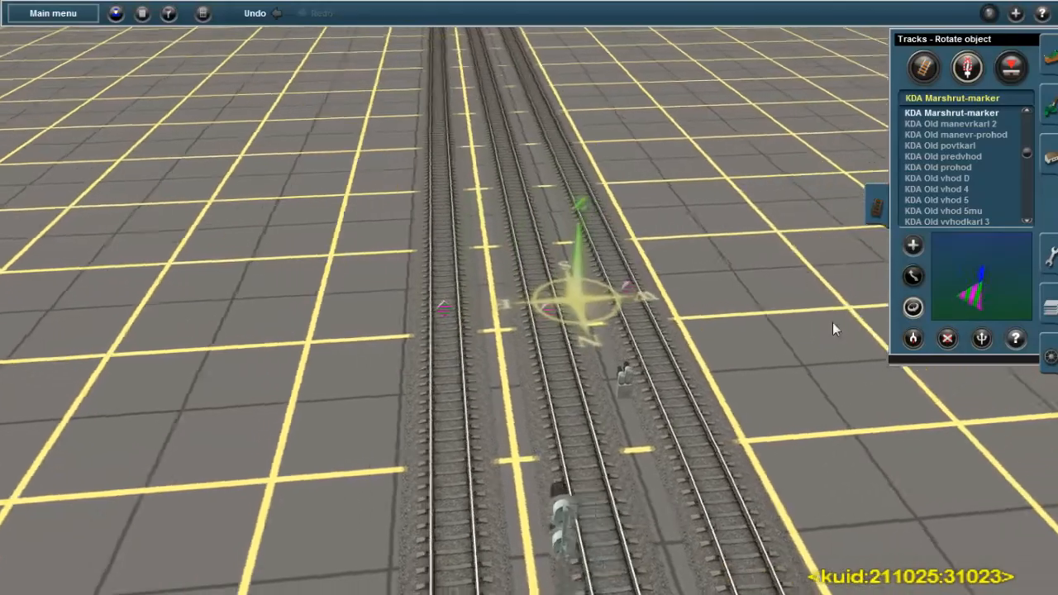
Name the route marker on the right station track MM1
click(1015, 339)
click(584, 286)
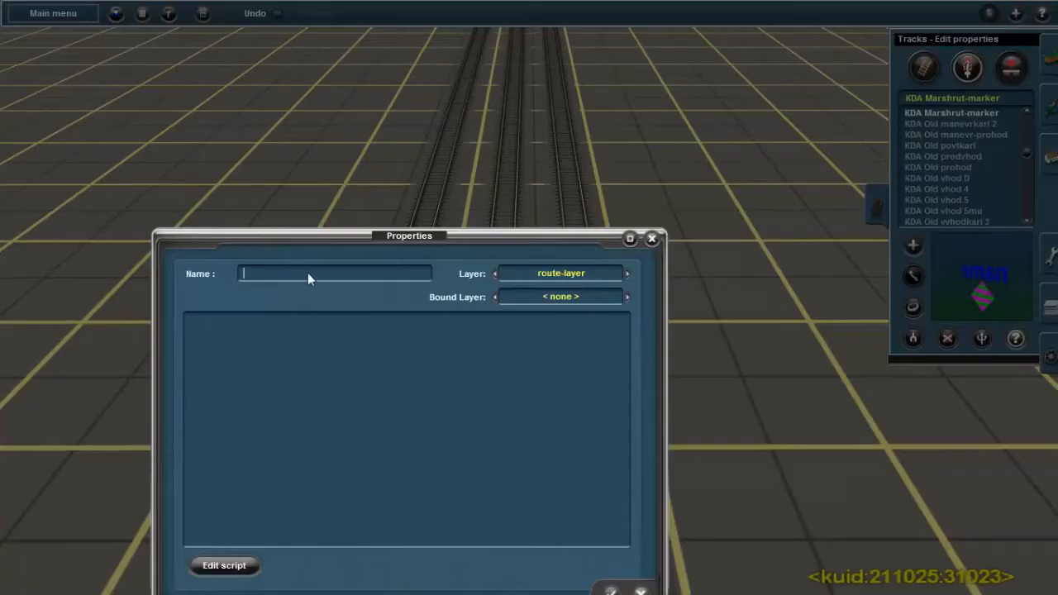
click(307, 280)
text(MM1)
click(614, 589)
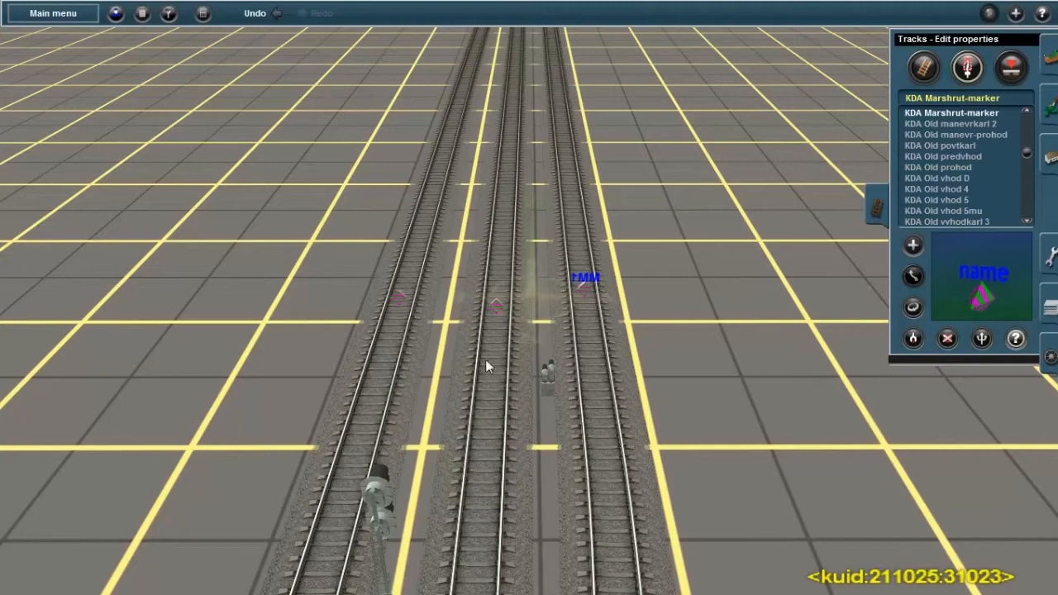
Name the route marker on the middle station track MM2 and give the left track's marker an MM name
click(496, 306)
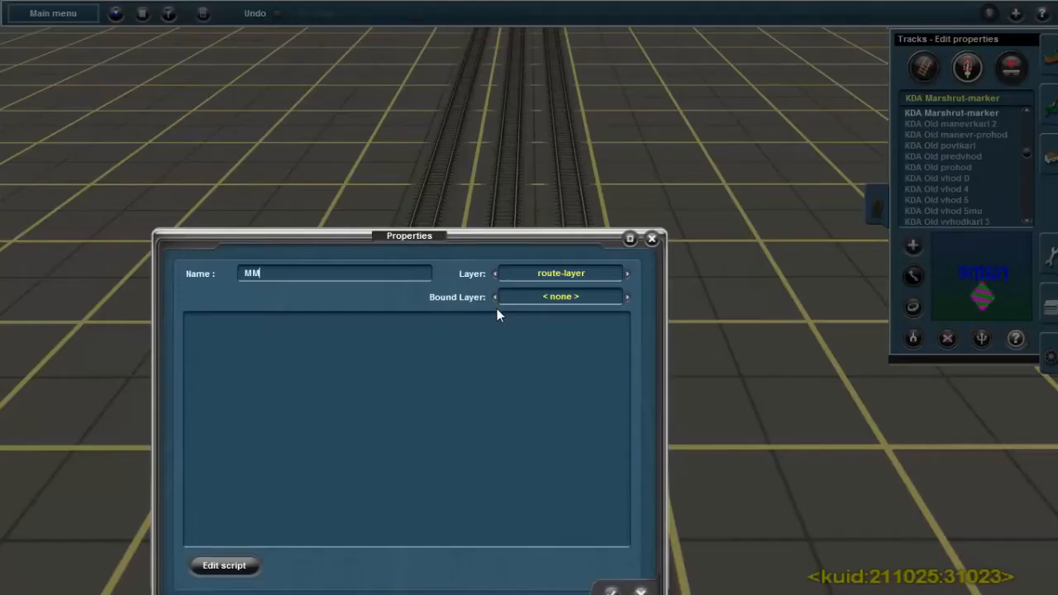
click(611, 591)
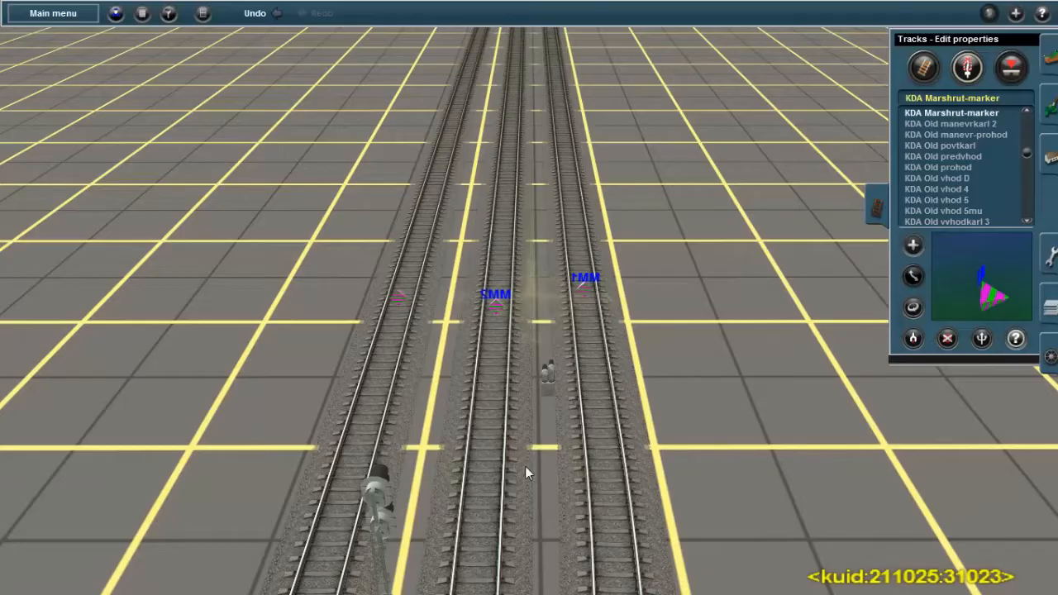
click(397, 301)
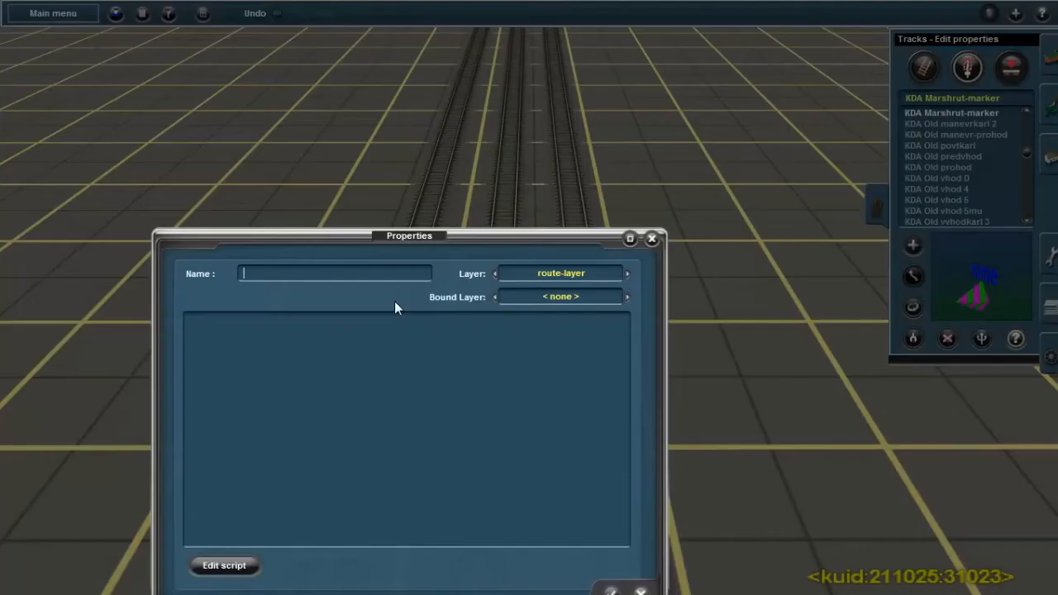
text(MM3)
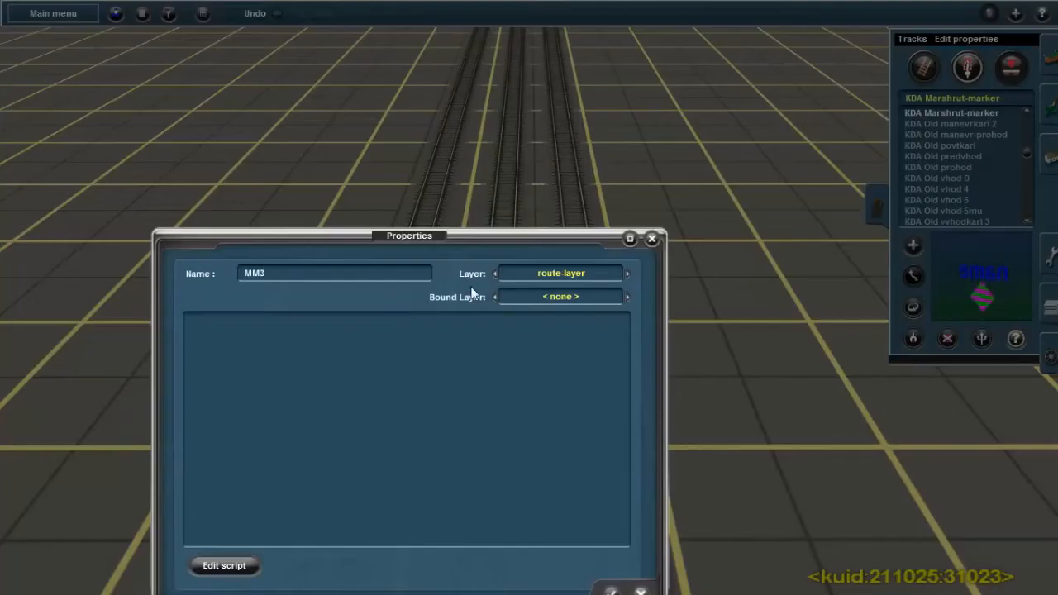
key(Return)
Place a KDA Marshrut-marker on each of the two tracks beside Junction 122 and turn around the one on the outer track
right_click(554, 128)
right_click(563, 129)
right_click(564, 130)
right_click(562, 139)
key(Left)
right_click(673, 302)
key(Right)
right_click(586, 134)
right_click(634, 149)
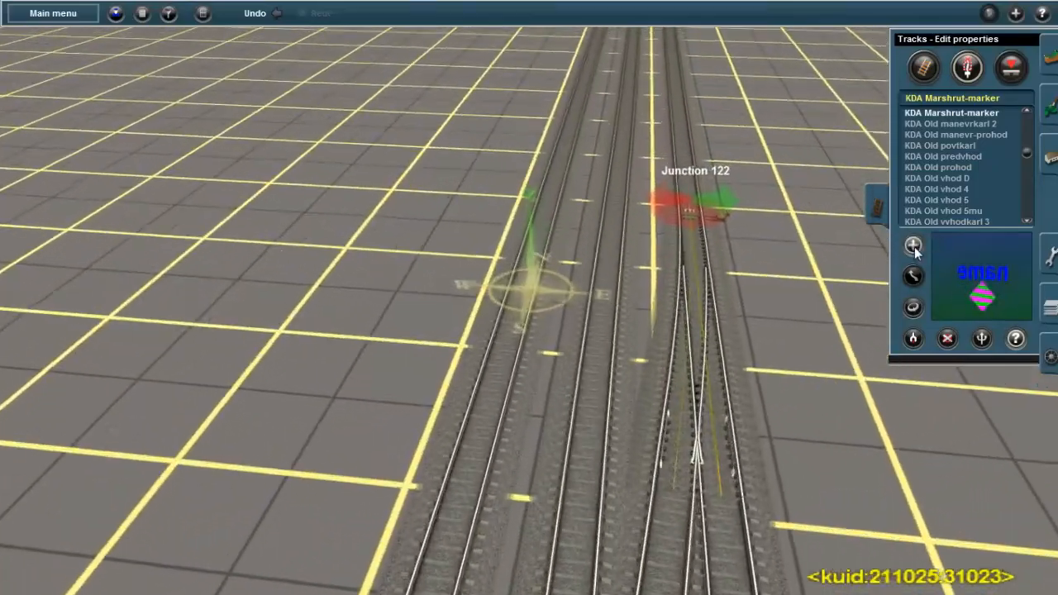
click(914, 247)
click(514, 294)
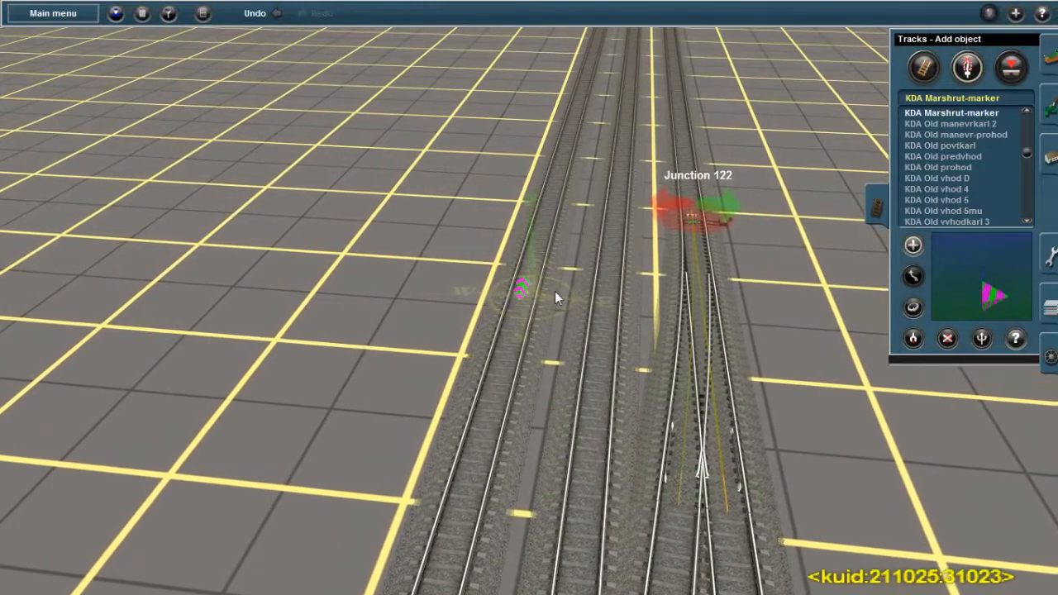
key(ctrl+z)
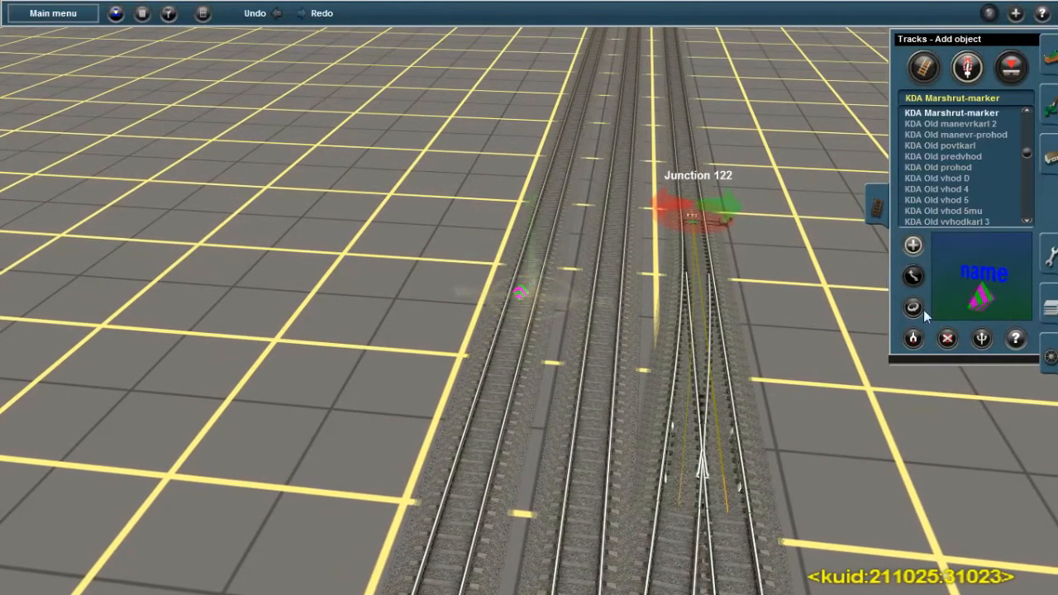
click(914, 245)
click(609, 311)
scroll(605, 311, up, 4)
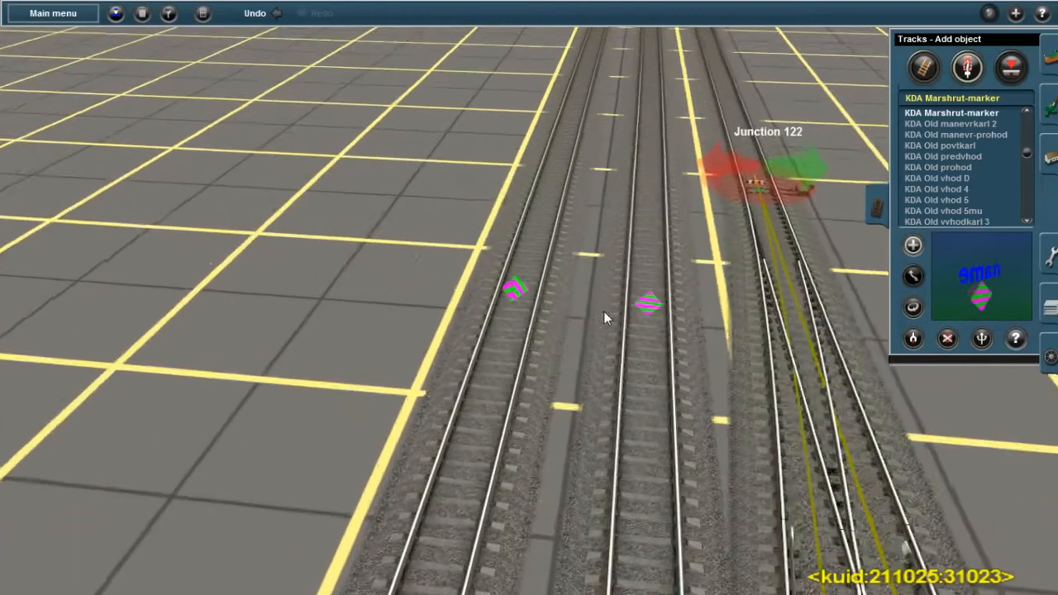
click(911, 309)
click(516, 286)
click(914, 247)
click(474, 446)
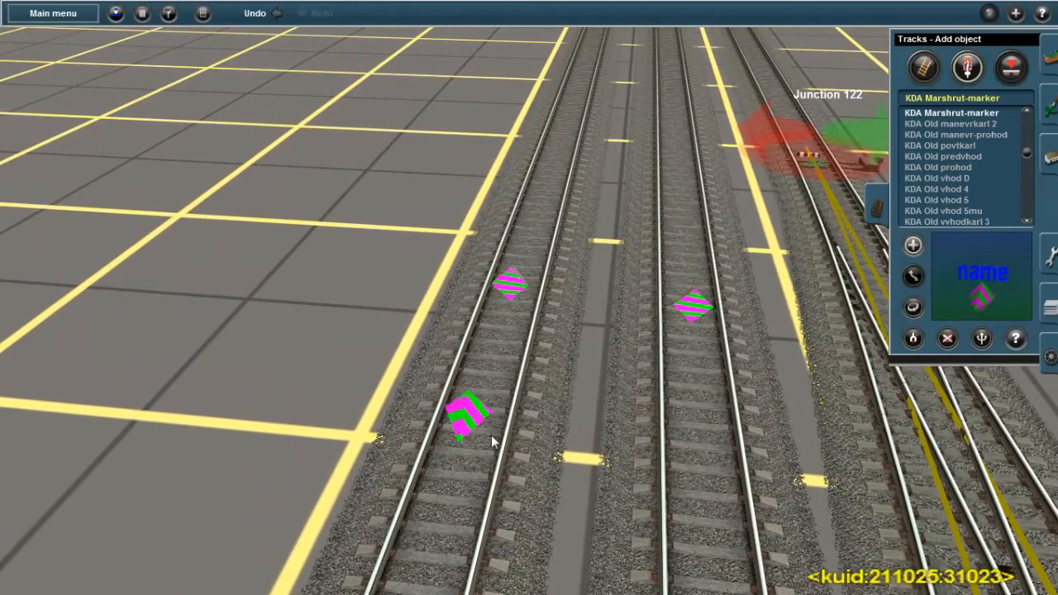
key(ctrl+z)
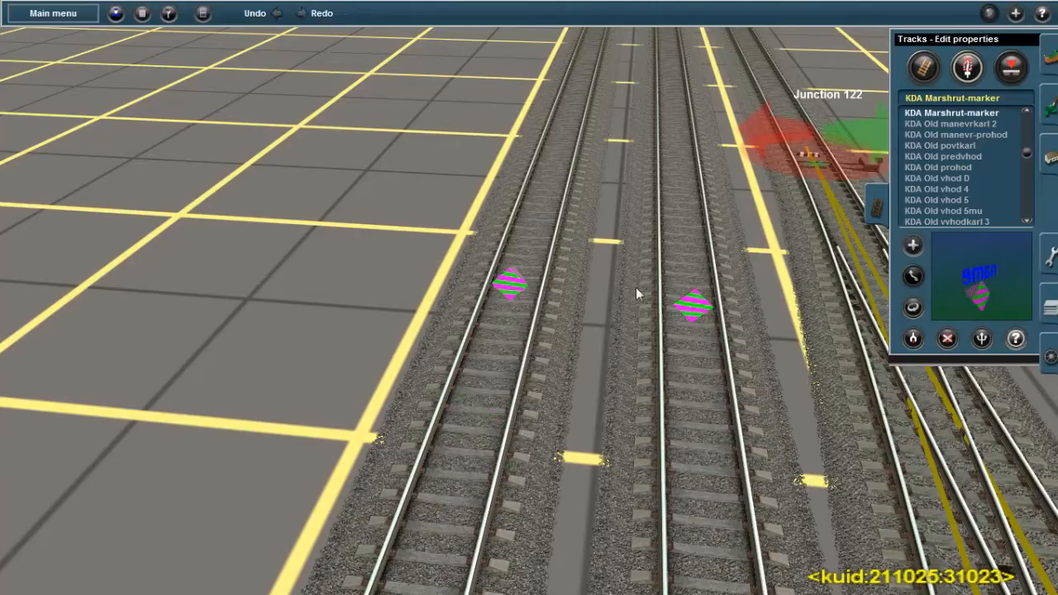
Name the route marker on the outer track M1 and the one on the adjacent middle track M2
click(510, 283)
text(M)
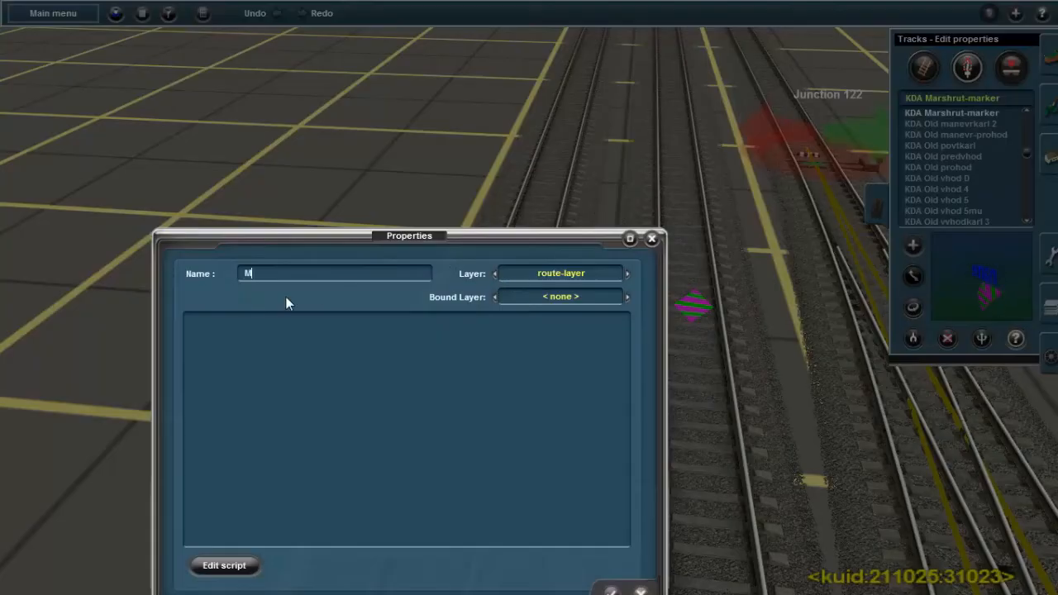
text(1)
key(Return)
click(690, 307)
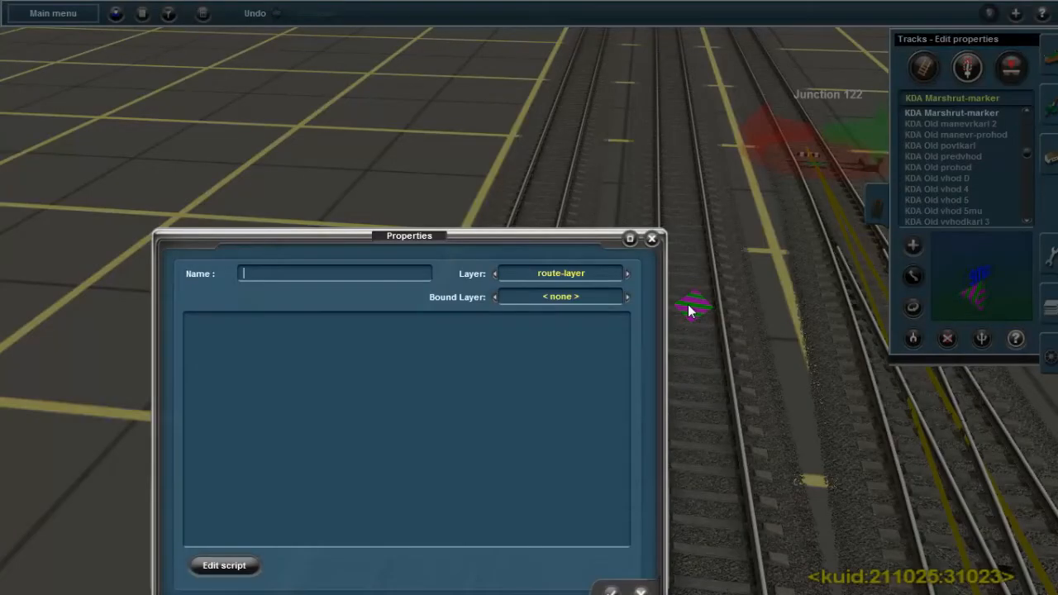
key(Return)
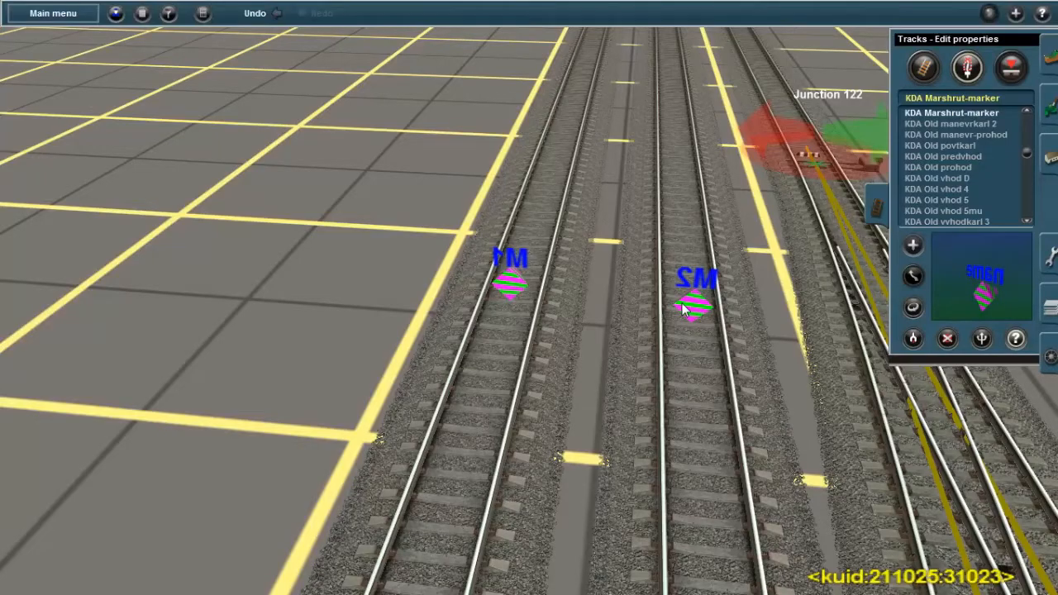
Compare the KDA Old signals and choose KDA Old manevr-prohod as the object to place near Junction 134
scroll(685, 309, down, 5)
right_click(579, 337)
right_drag(577, 333, 525, 282)
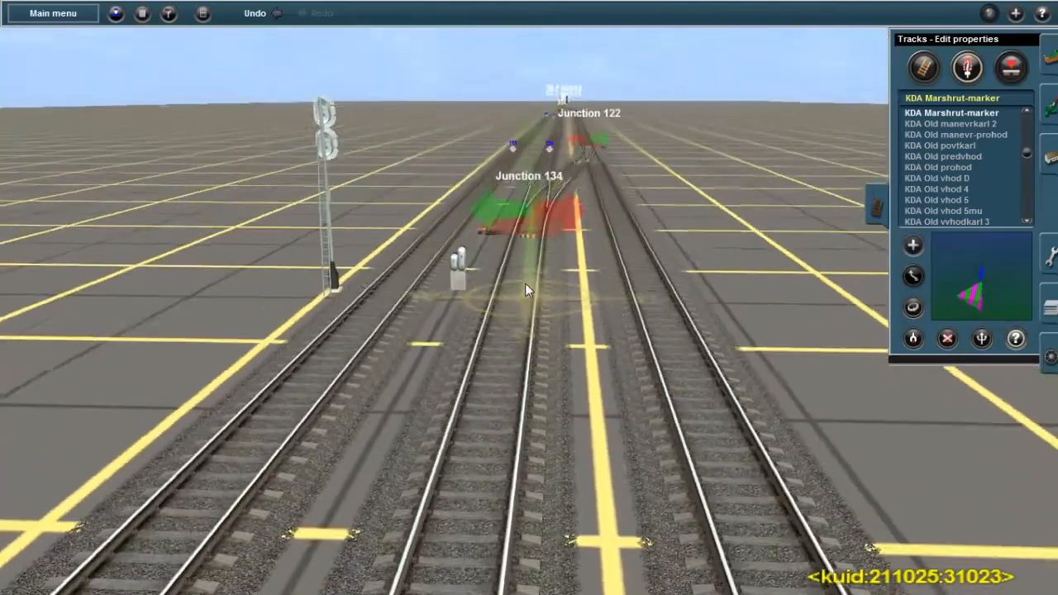
scroll(973, 180, up, 1)
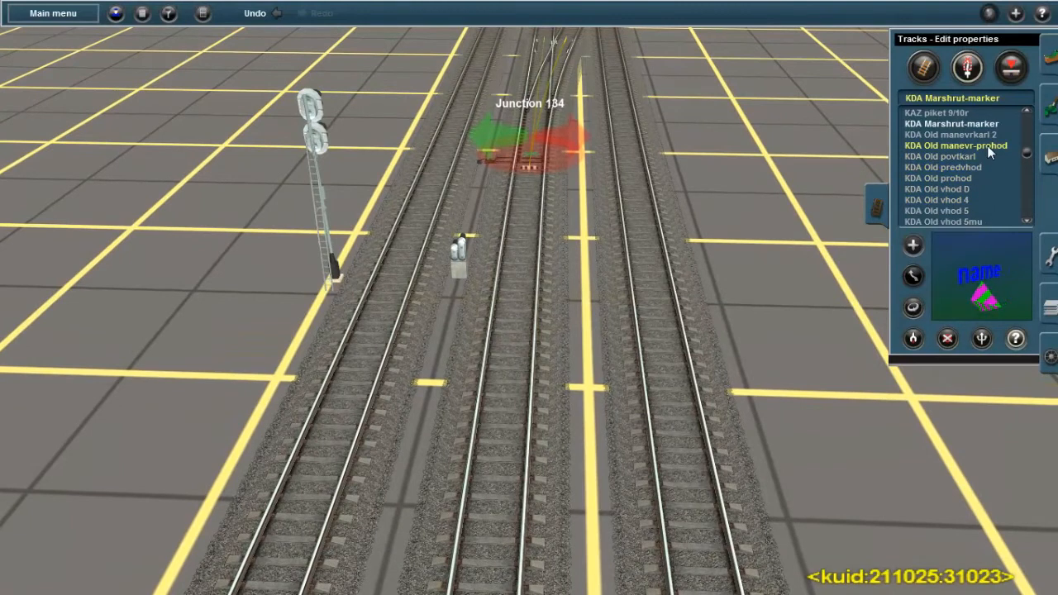
click(987, 145)
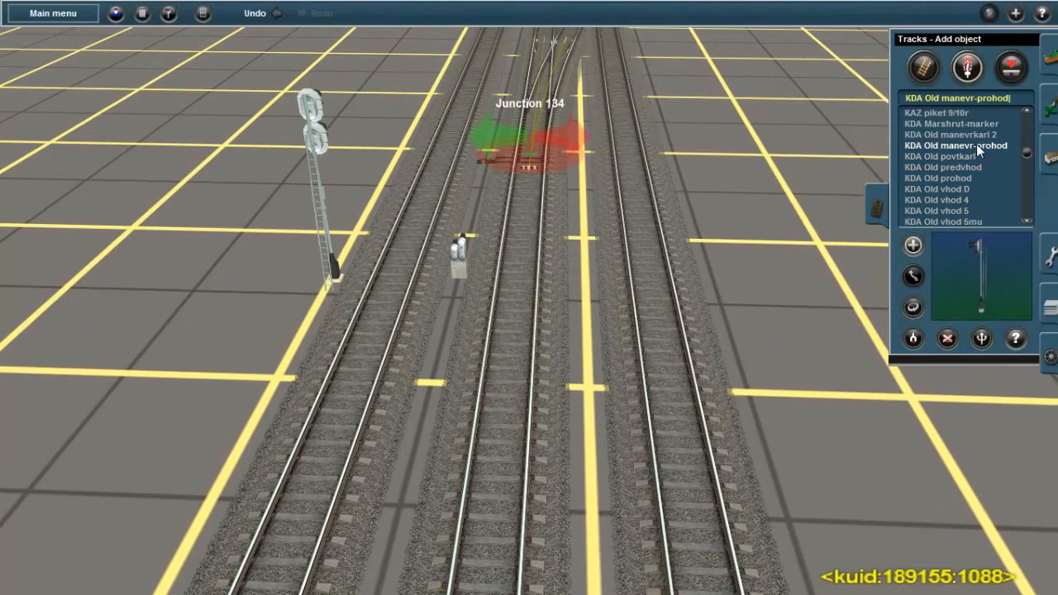
key(Down)
scroll(982, 128, up, 2)
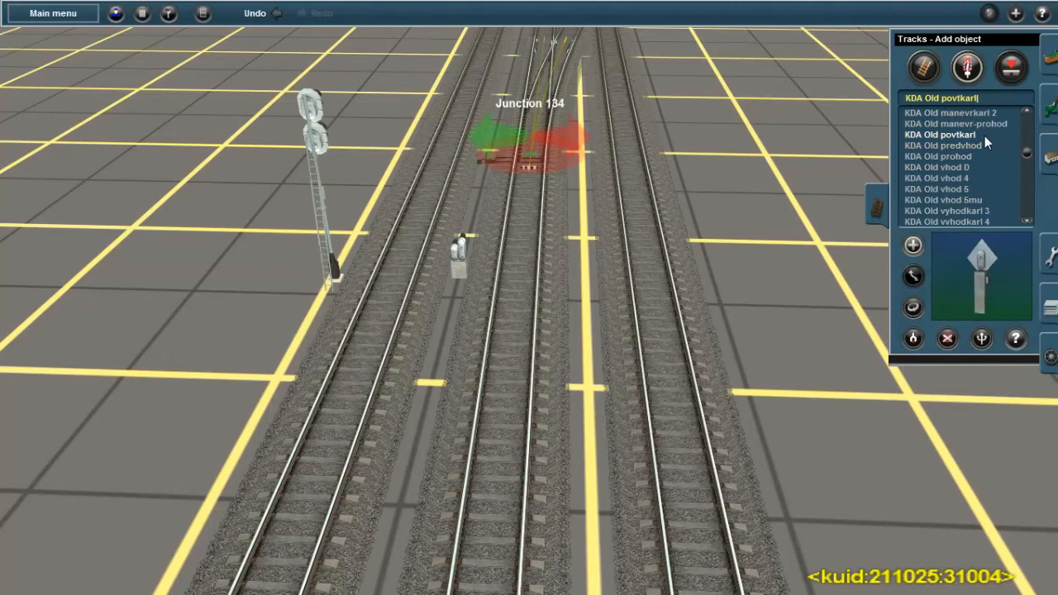
click(969, 145)
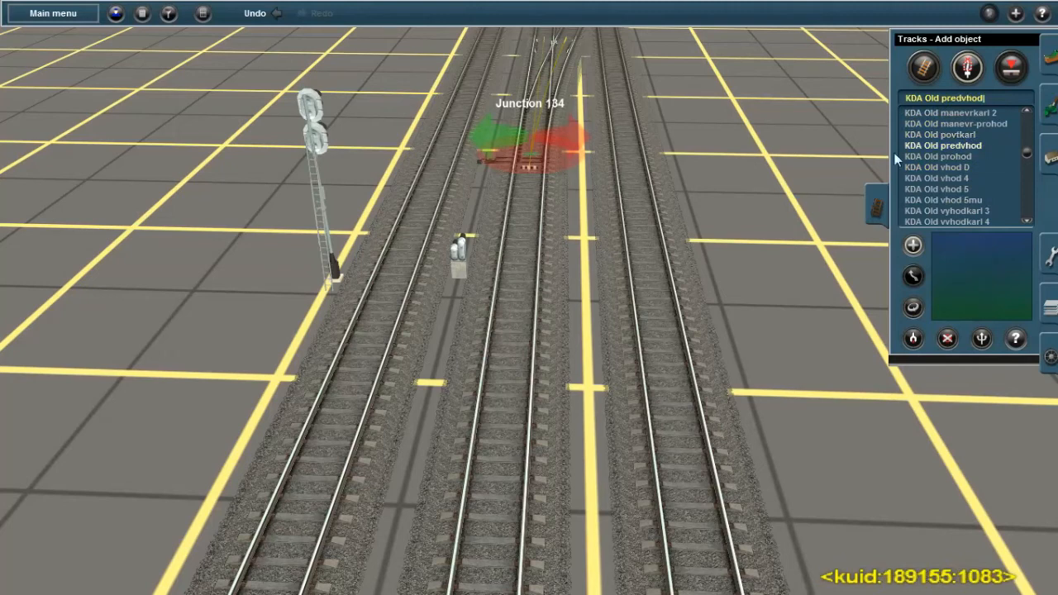
click(952, 159)
scroll(951, 179, up, 3)
click(996, 159)
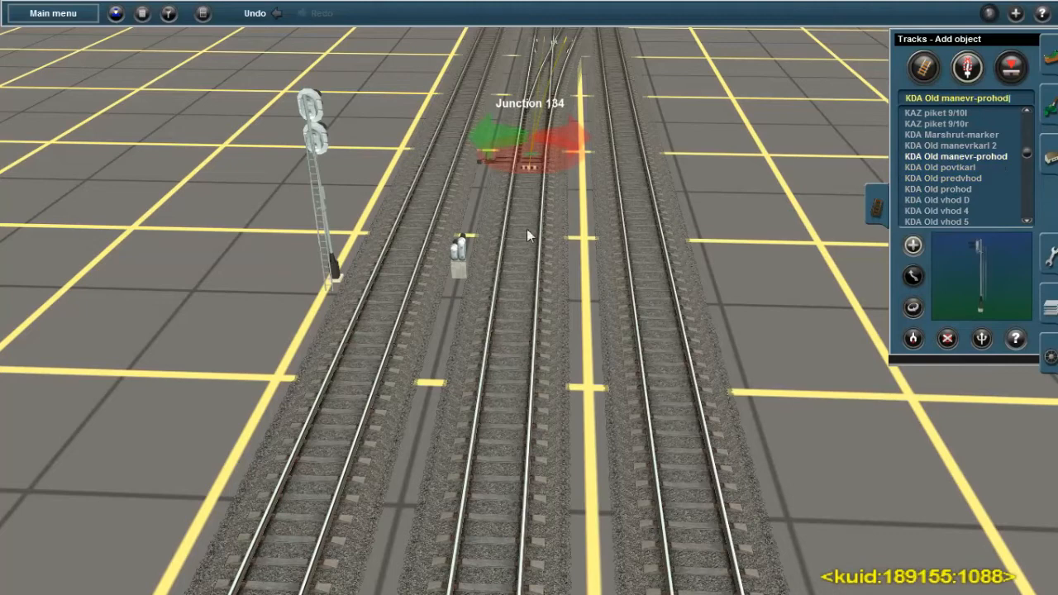
Place a KDA Old manevr-prohod mast signal on the right track near Junction 134 and turn it around
scroll(531, 219, up, 5)
right_click(522, 193)
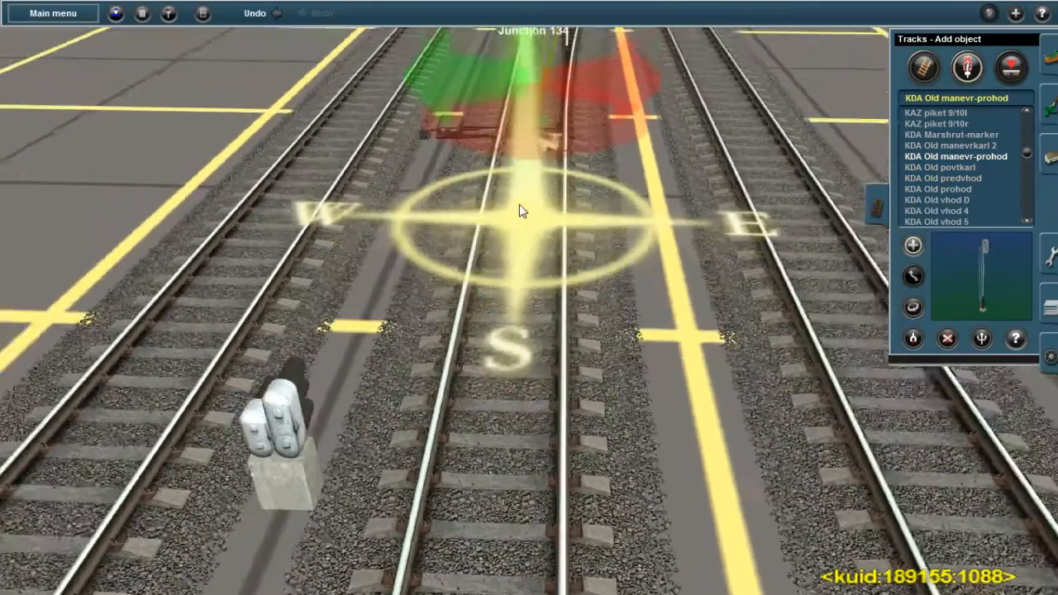
scroll(524, 219, down, 4)
right_click(539, 273)
scroll(542, 331, up, 4)
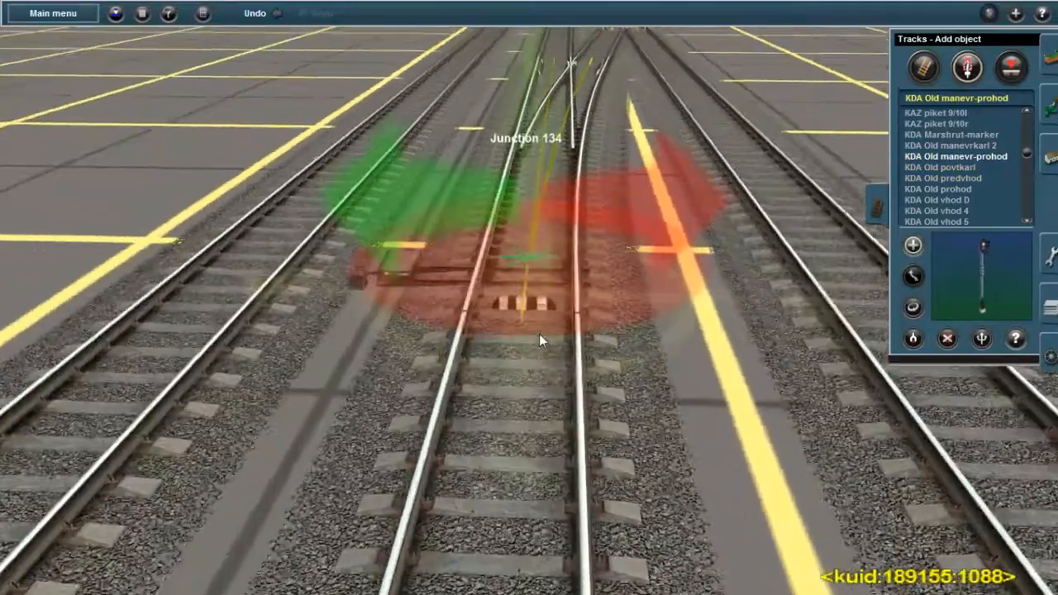
scroll(539, 333, down, 2)
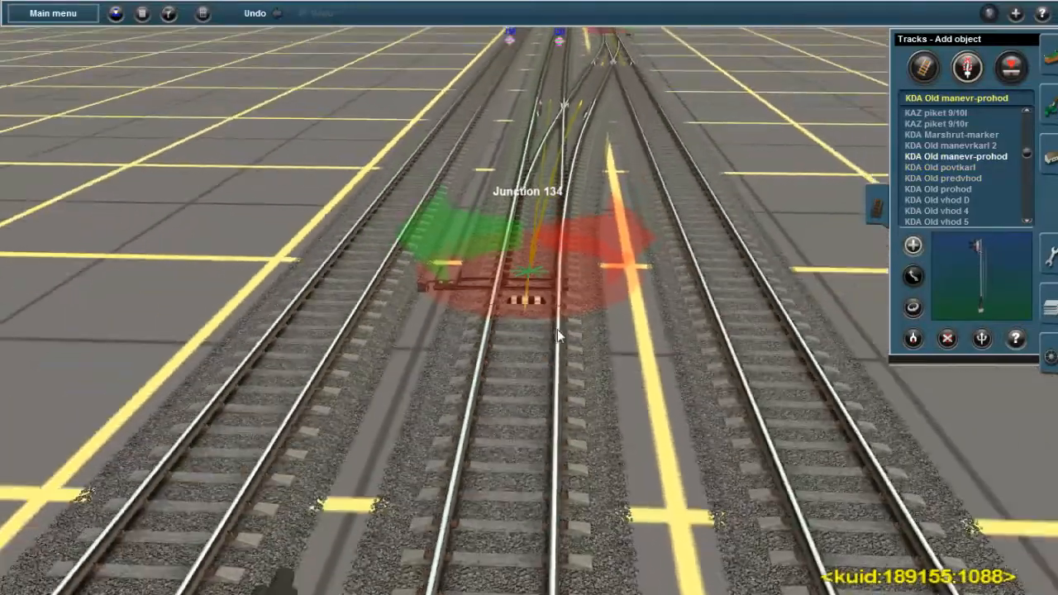
scroll(559, 333, down, 4)
right_click(613, 303)
scroll(546, 318, up, 4)
click(511, 356)
key(Down)
key(Up)
click(912, 307)
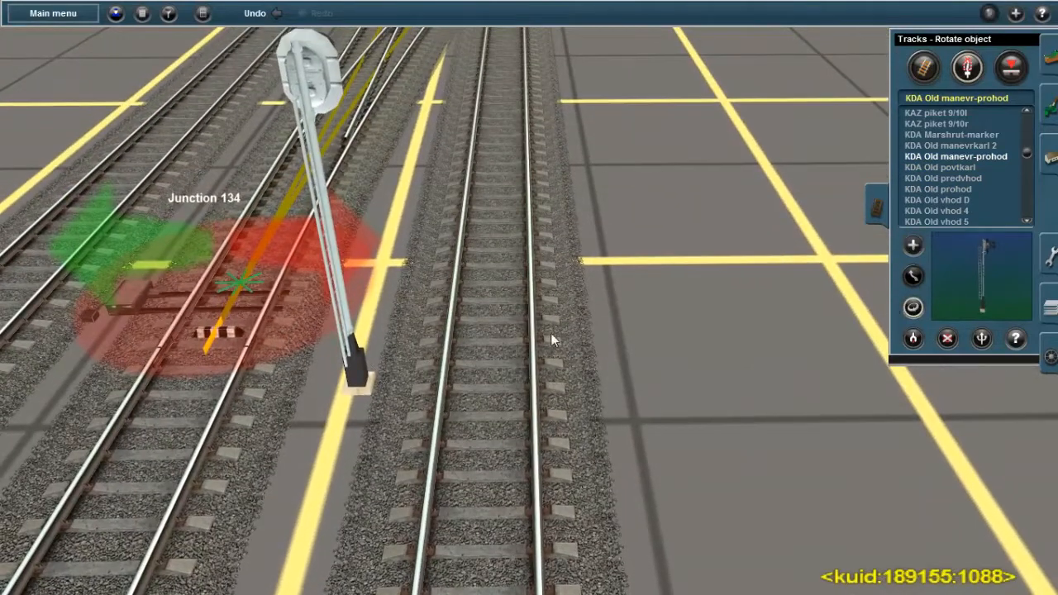
click(359, 378)
key(Down)
Place a KDA Old manevrkarl 2 dwarf signal on the right track near Junction 134 and turn it around
click(963, 146)
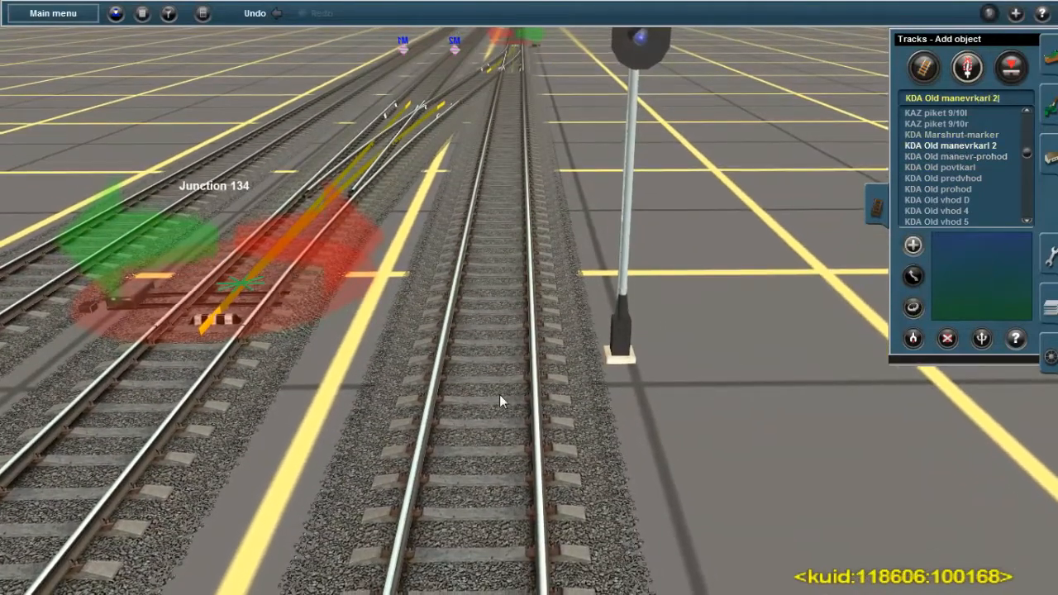
right_click(305, 529)
click(639, 338)
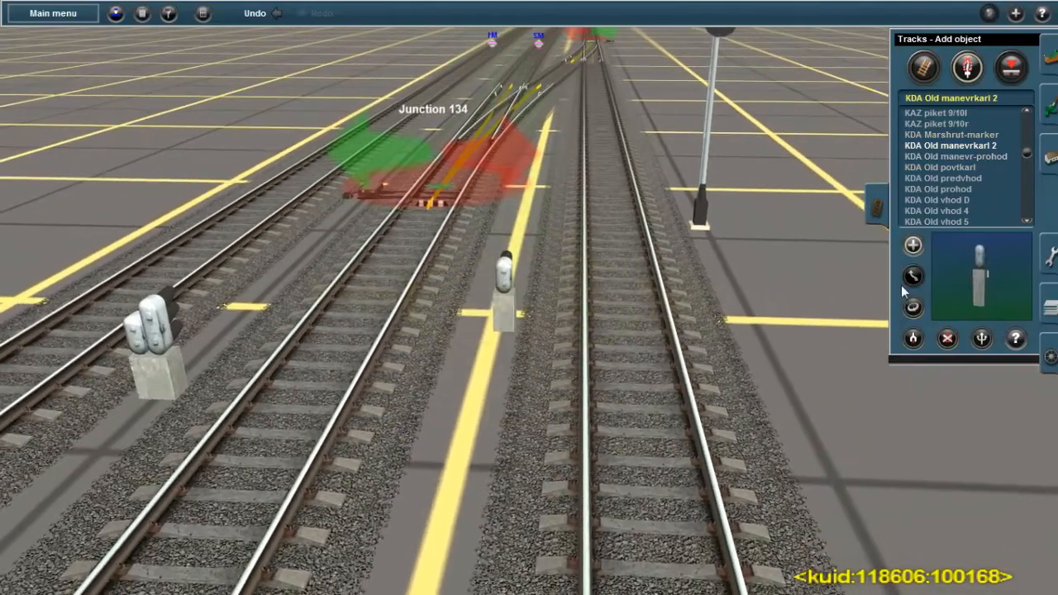
click(912, 307)
click(502, 308)
right_click(593, 276)
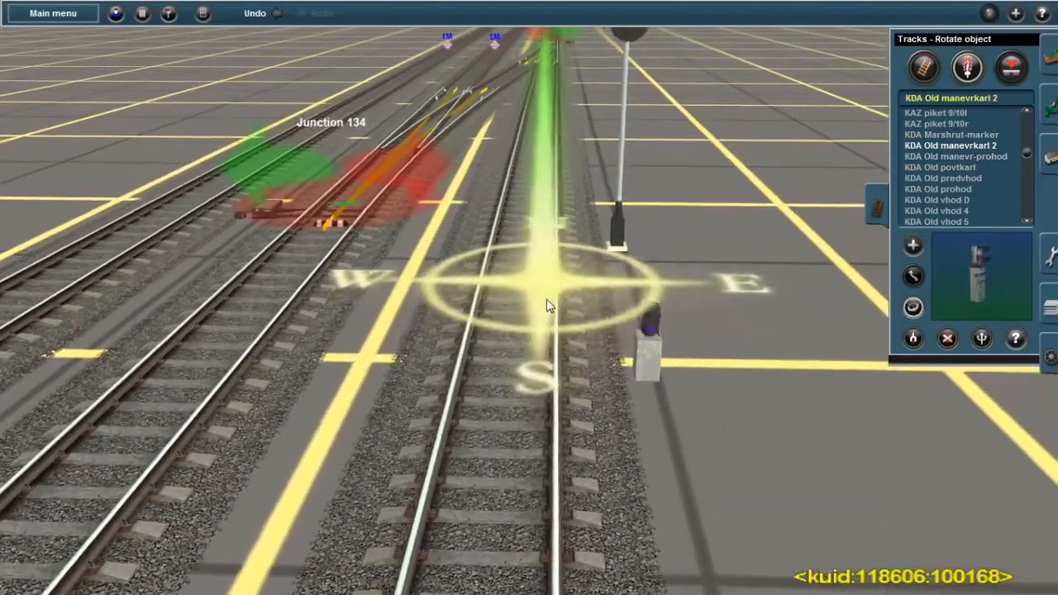
Delete the mast signal standing beside the right track near Junction 134
key(Down)
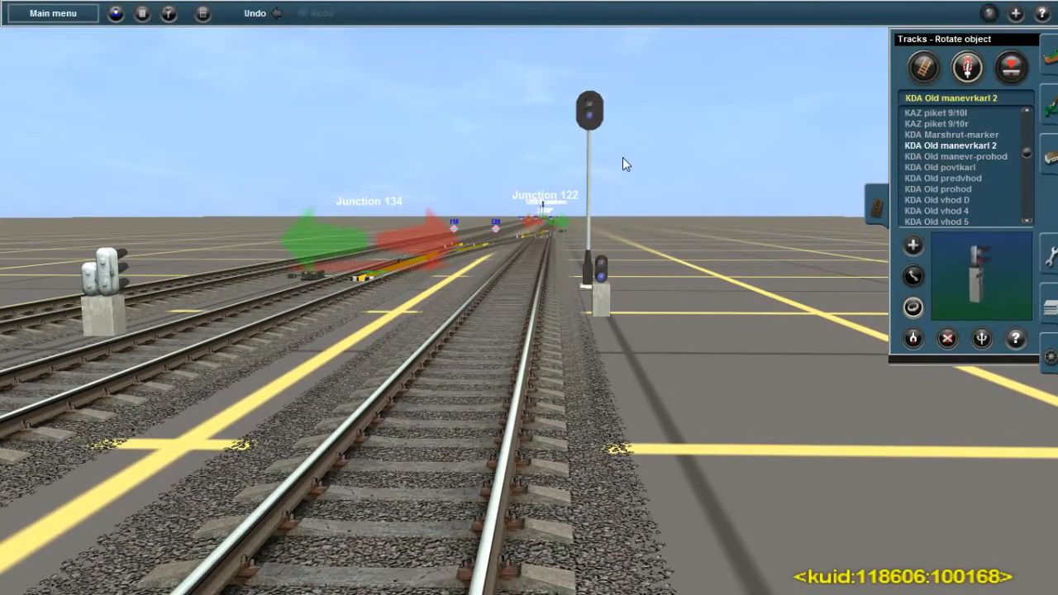
click(949, 340)
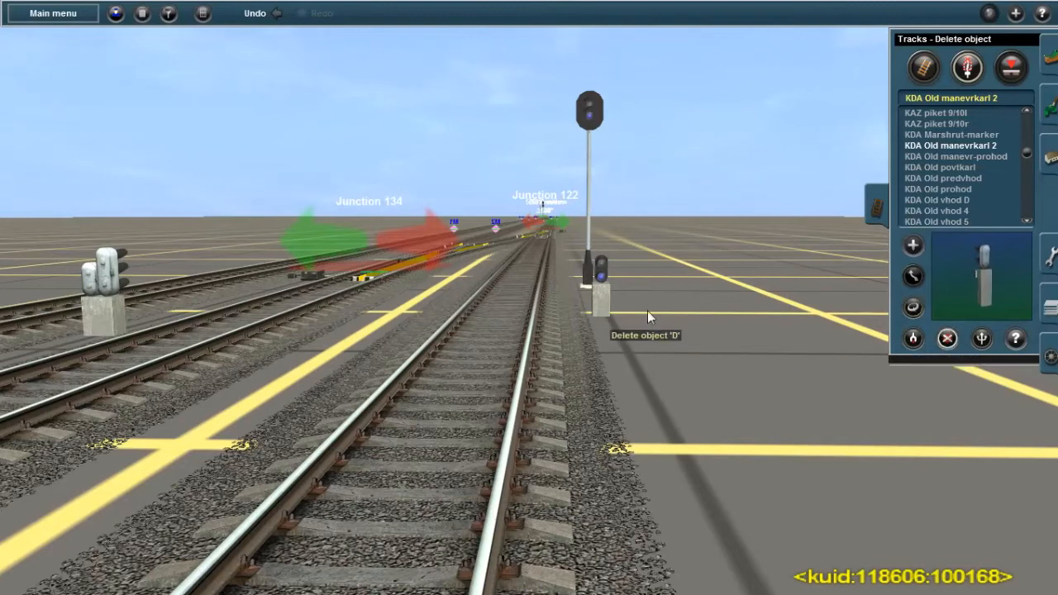
key(Up)
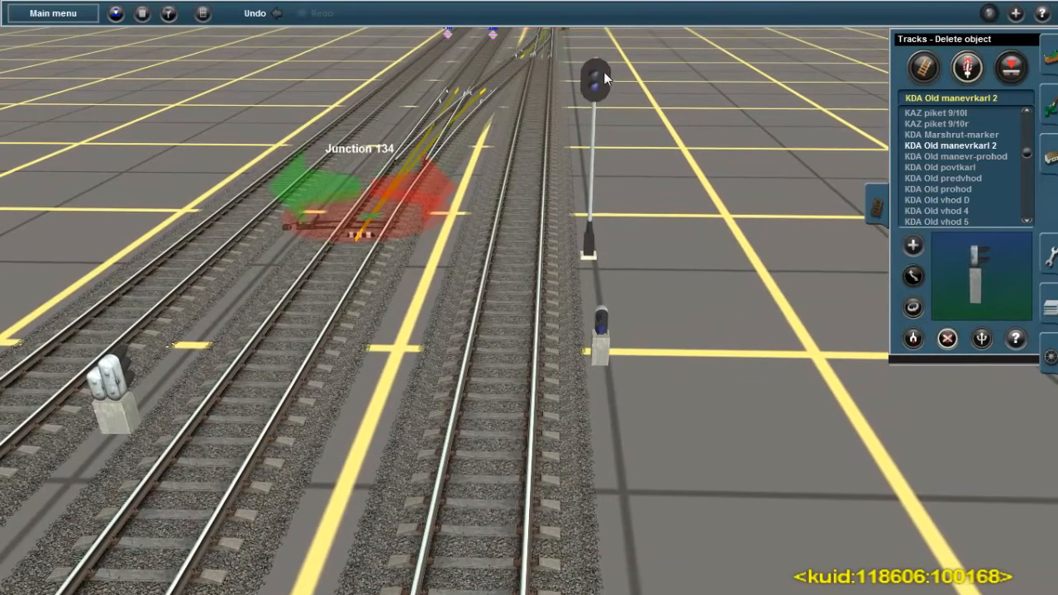
click(607, 78)
Place another KDA Old manevrkarl 2 signal on the middle track before Junction 134 and turn it around
click(913, 245)
click(273, 363)
click(908, 312)
click(183, 344)
Place a KDA Old manevrkarl 2 signal on the track leading to Junction 122 and another on the adjacent middle track
right_drag(475, 275, 539, 175)
key(Left)
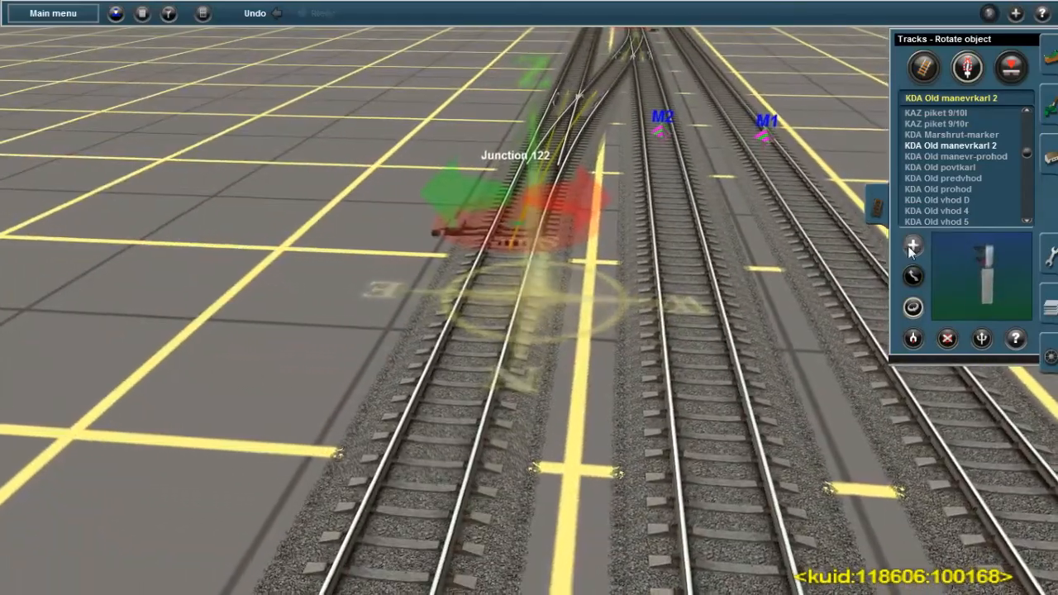
click(912, 245)
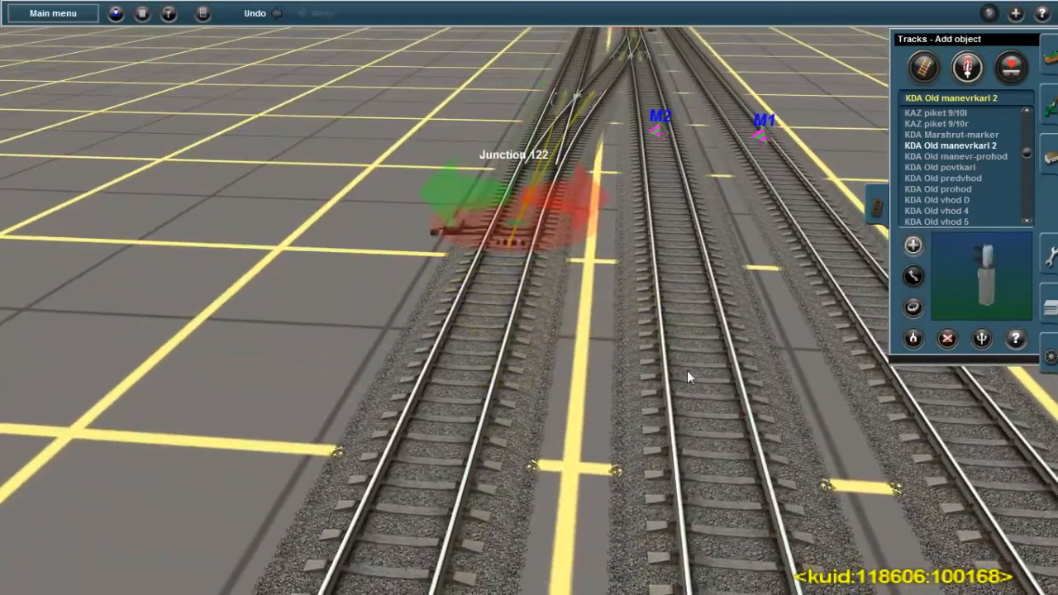
click(683, 371)
click(475, 357)
key(Down)
key(Up)
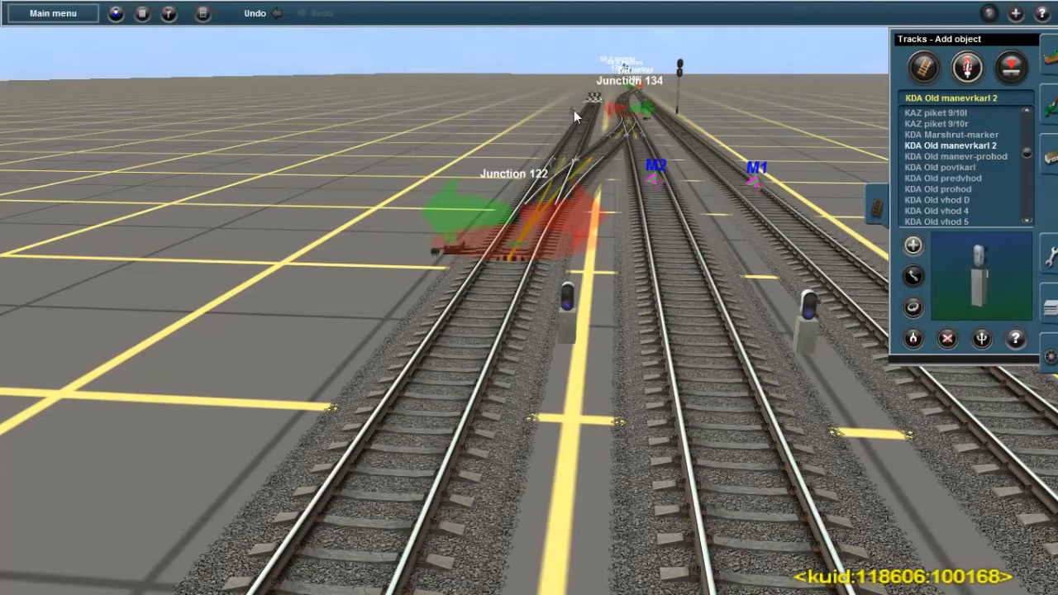
Set the designation (Обозначение) of the middle track's dwarf signal near Junction 122 to M1 and its mode (Режим) to Маневровый
click(1011, 341)
click(802, 345)
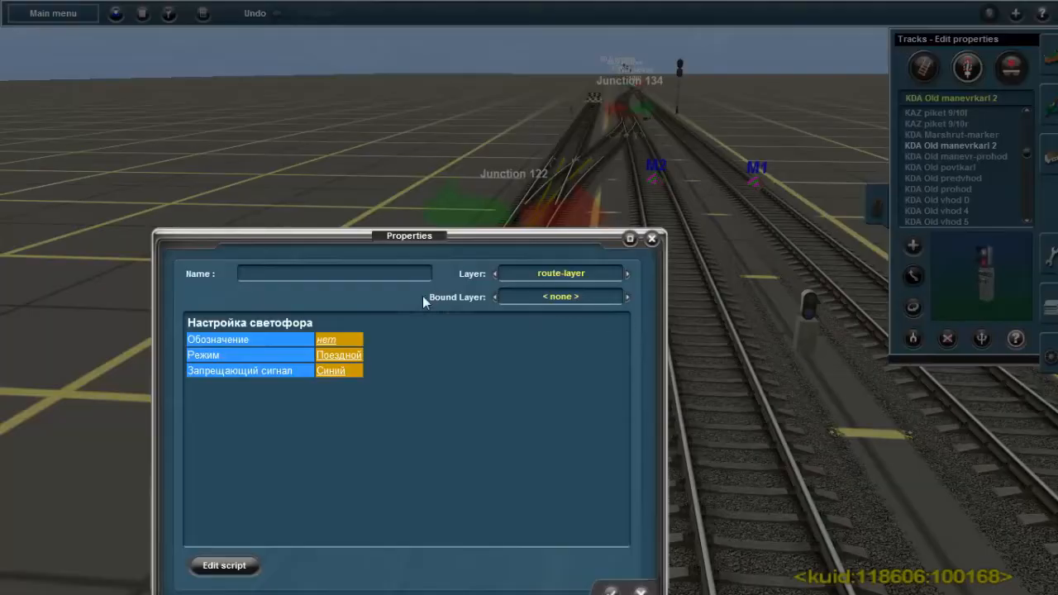
click(330, 342)
text(M)
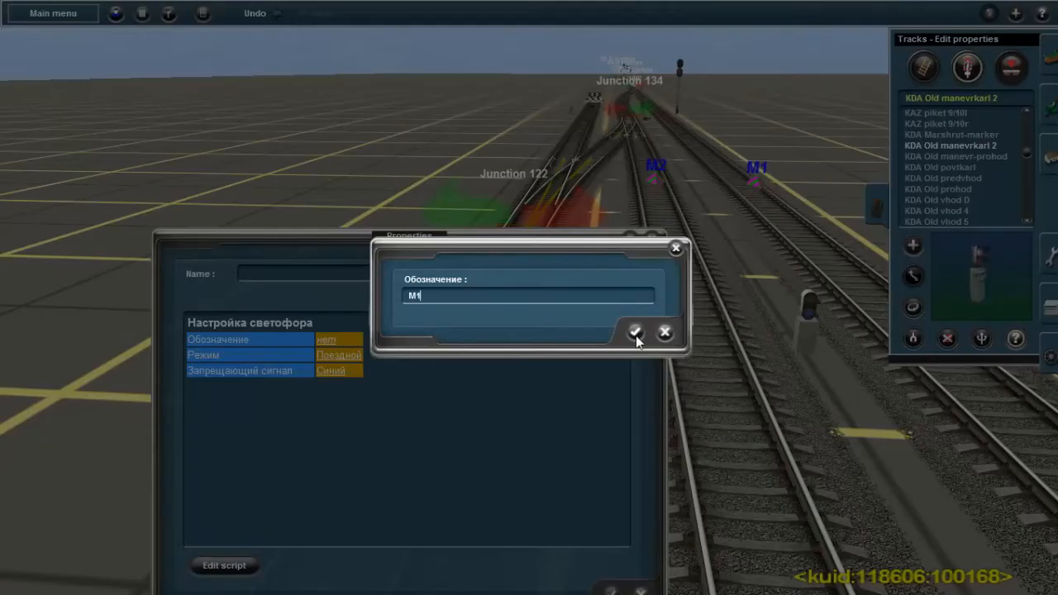
text(1)
click(635, 333)
click(336, 358)
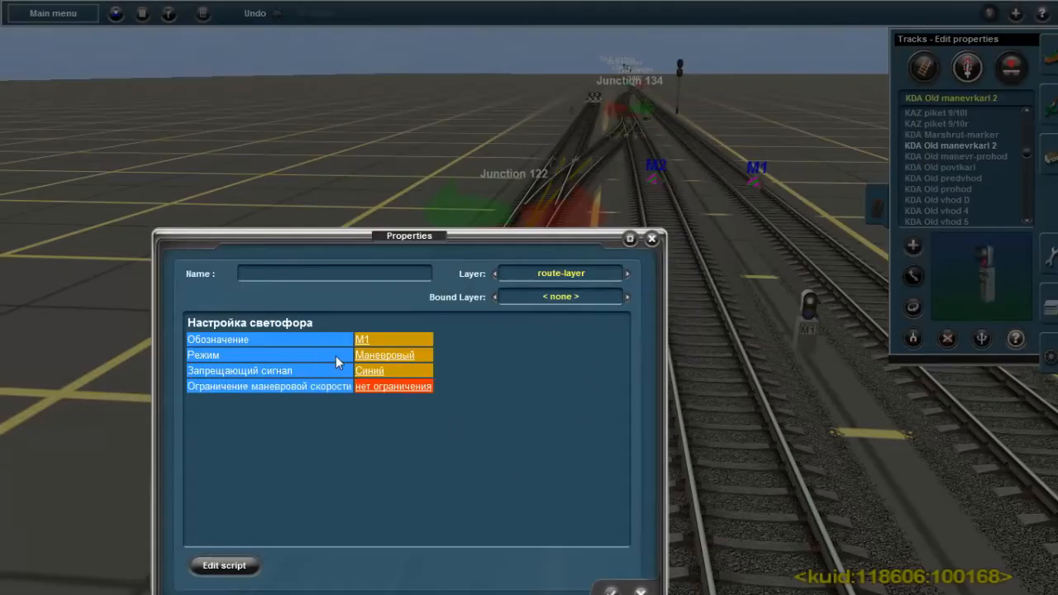
Set the shunting speed limit (Ограничение маневровой скорости) of dwarf signal M1 to 25 км/ч and apply its properties
click(382, 386)
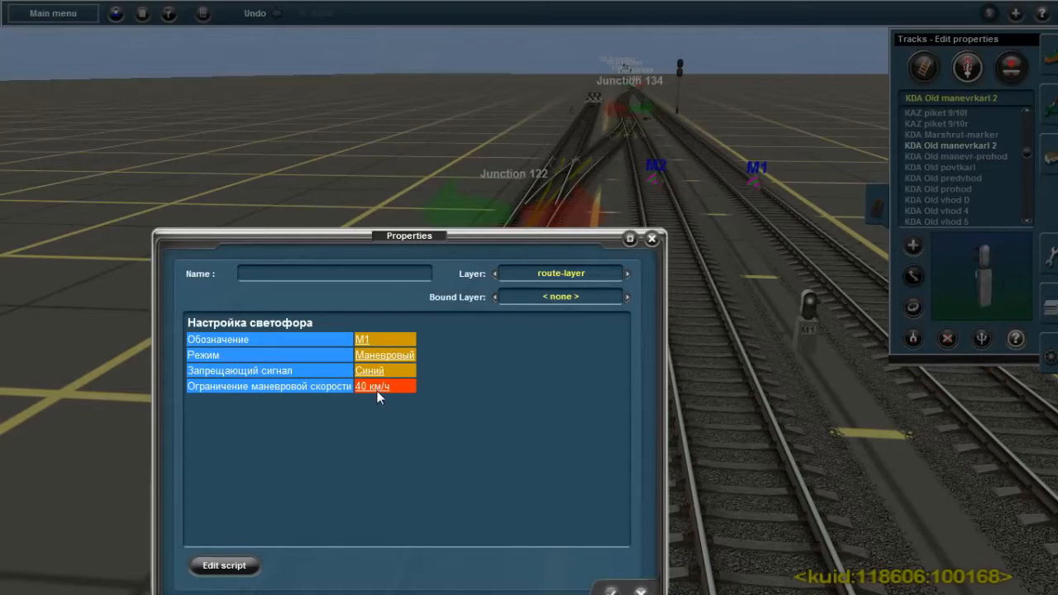
click(372, 386)
click(371, 387)
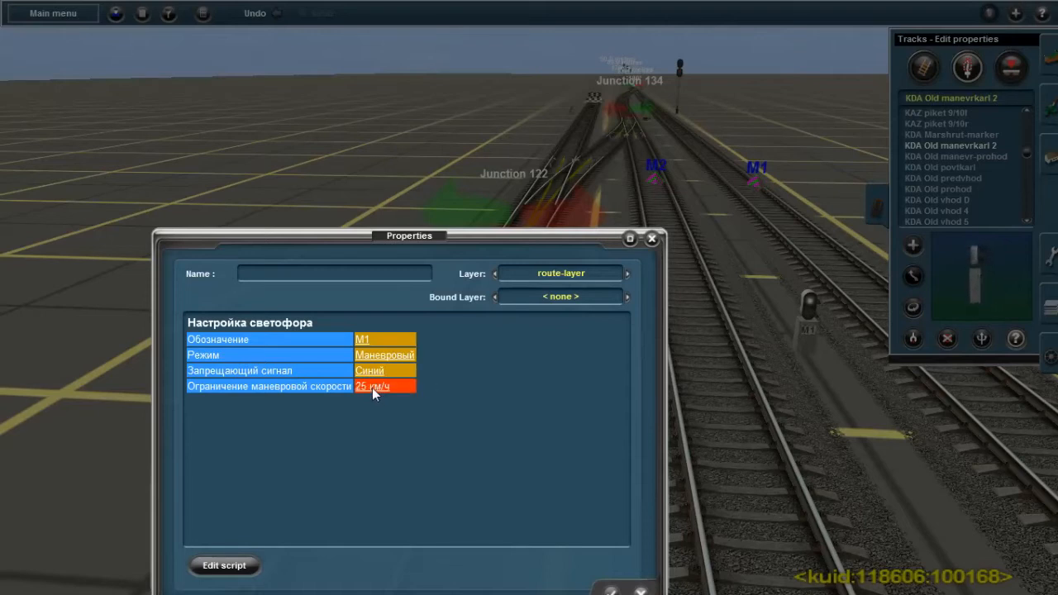
click(611, 591)
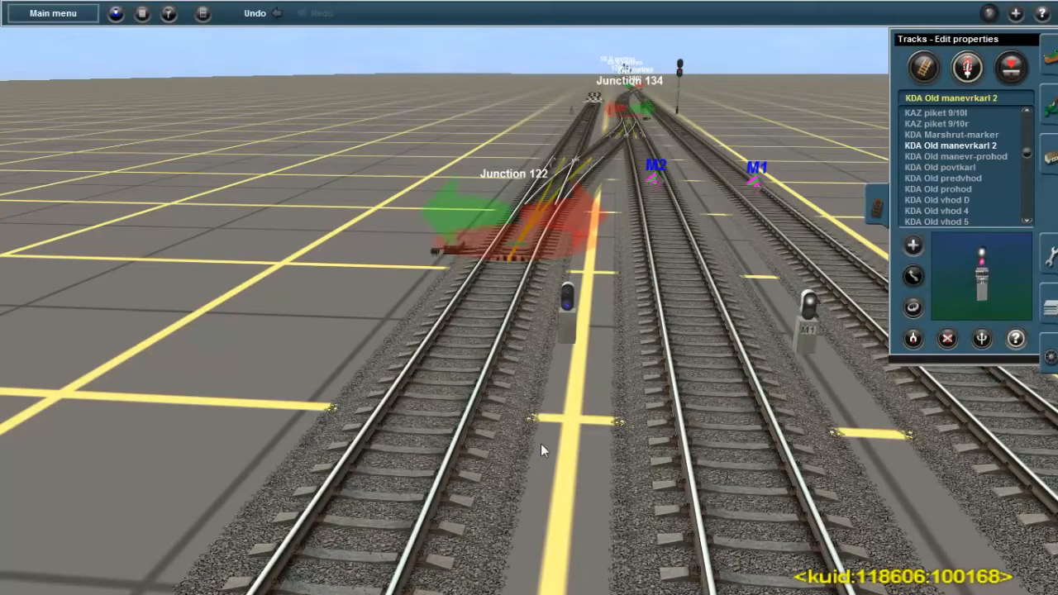
Configure the unnamed dwarf signal near Junction 122 with designation M2, mode Маневровый and a 25 км/ч shunting speed limit
click(564, 334)
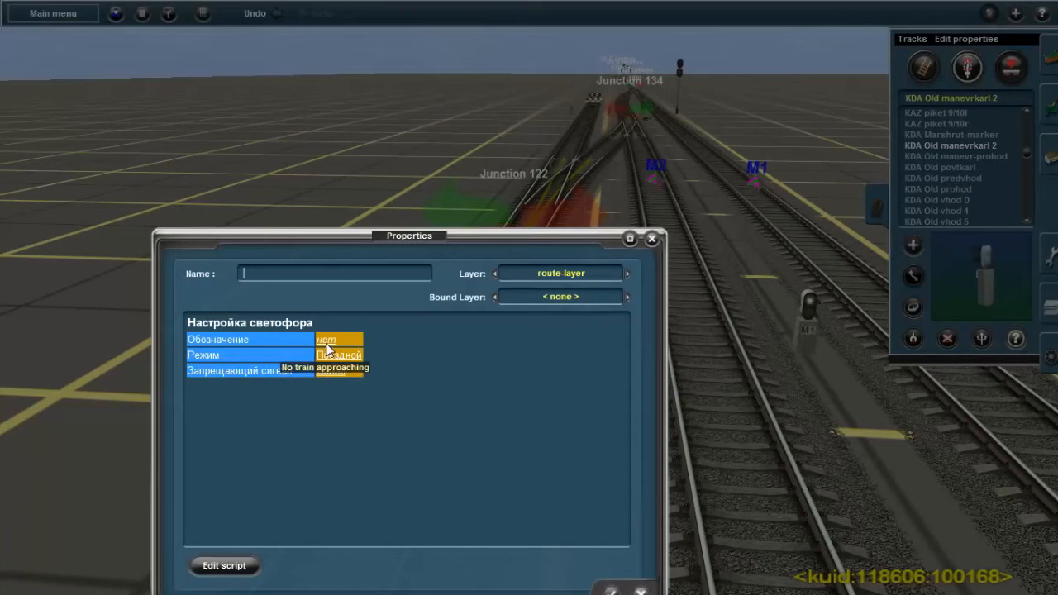
click(326, 342)
text(M2)
click(635, 332)
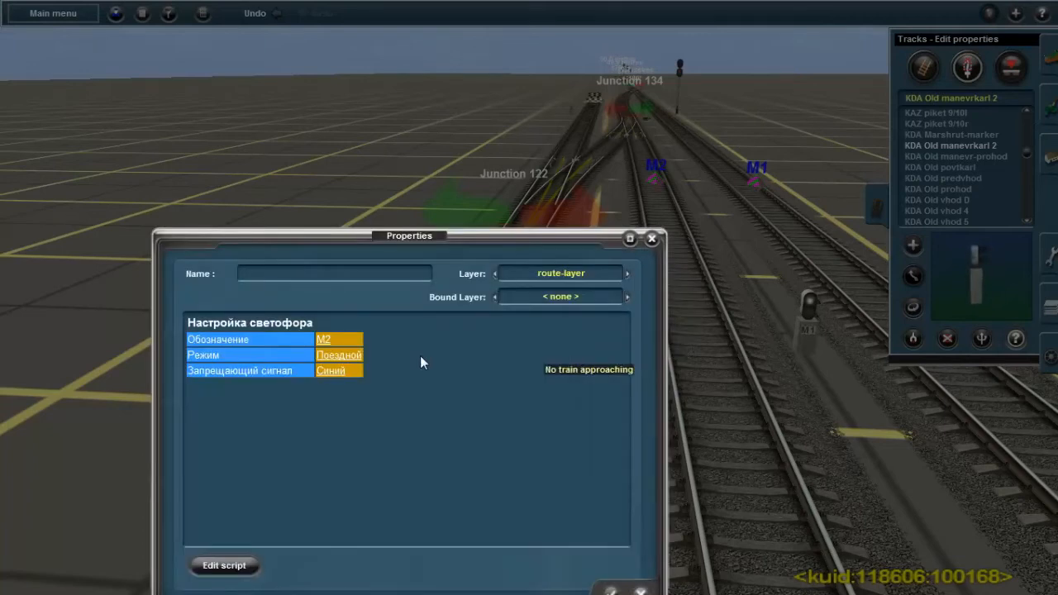
click(339, 355)
click(393, 386)
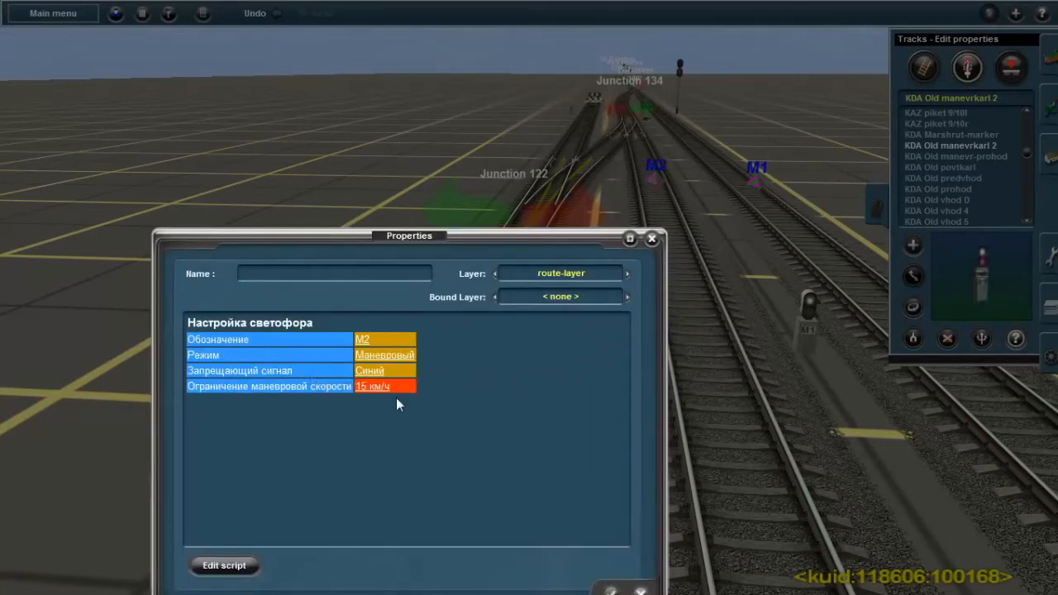
click(611, 591)
Set the designation of the dwarf signal on the outer side of the straight track before Junction 134 to M3 and adjust its shunting speed limit
right_drag(596, 203, 538, 304)
key(Right)
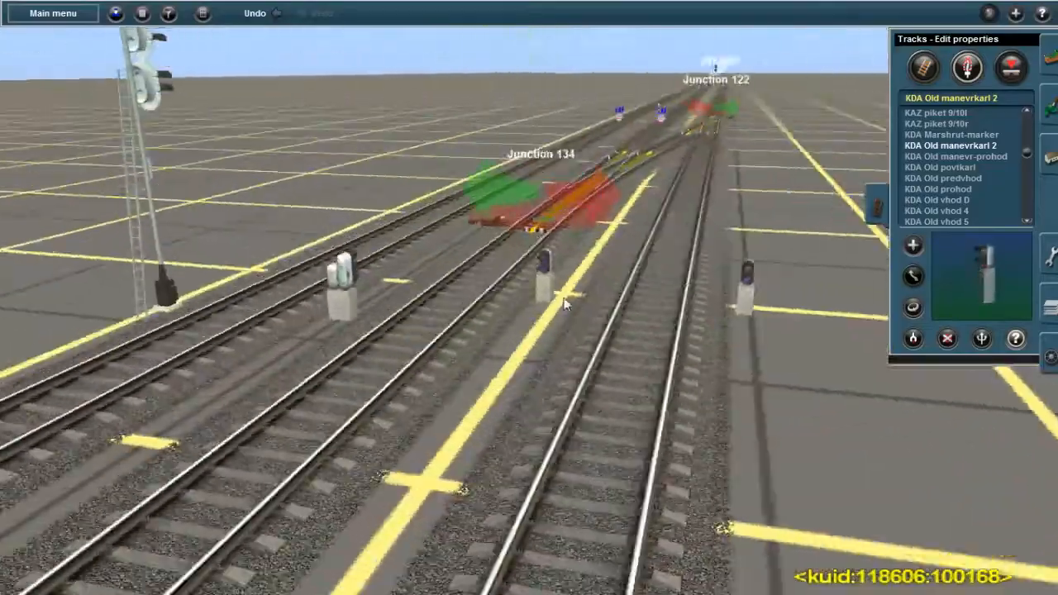
key(Right)
right_click(570, 298)
key(Left)
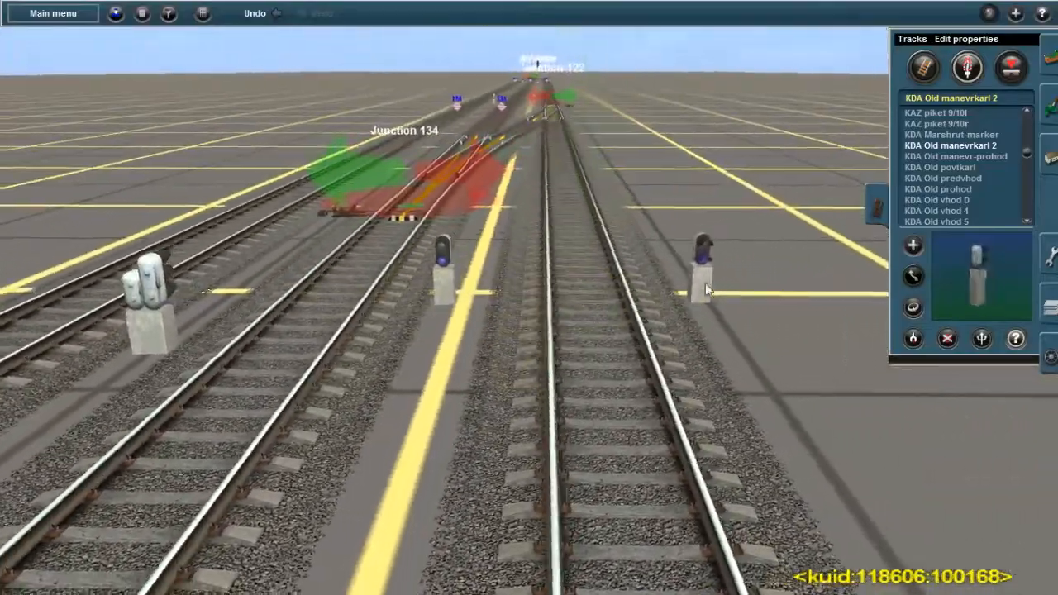
click(445, 280)
click(324, 342)
text(M3)
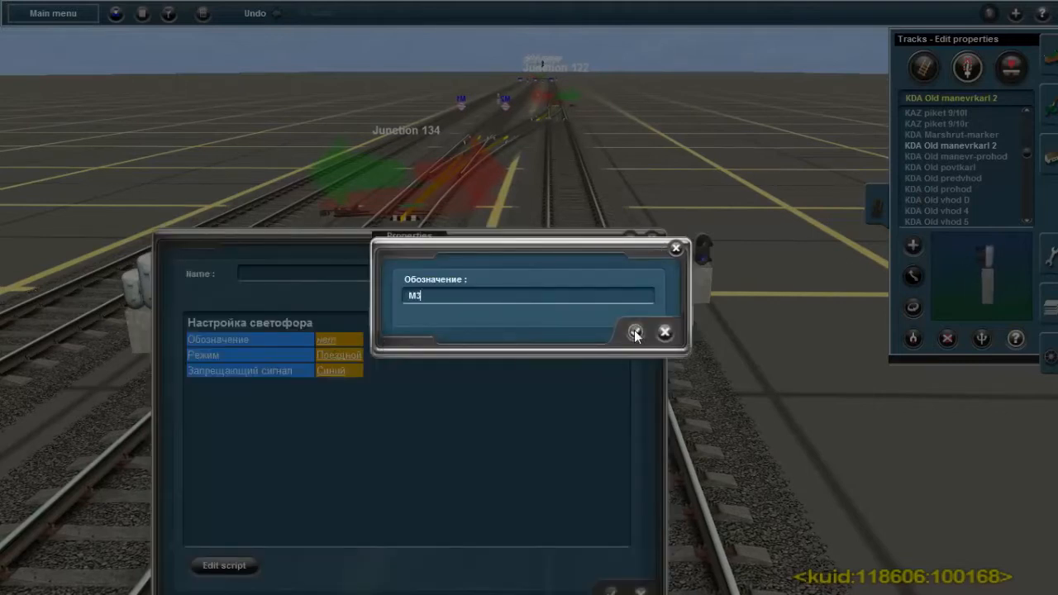
click(635, 332)
click(377, 385)
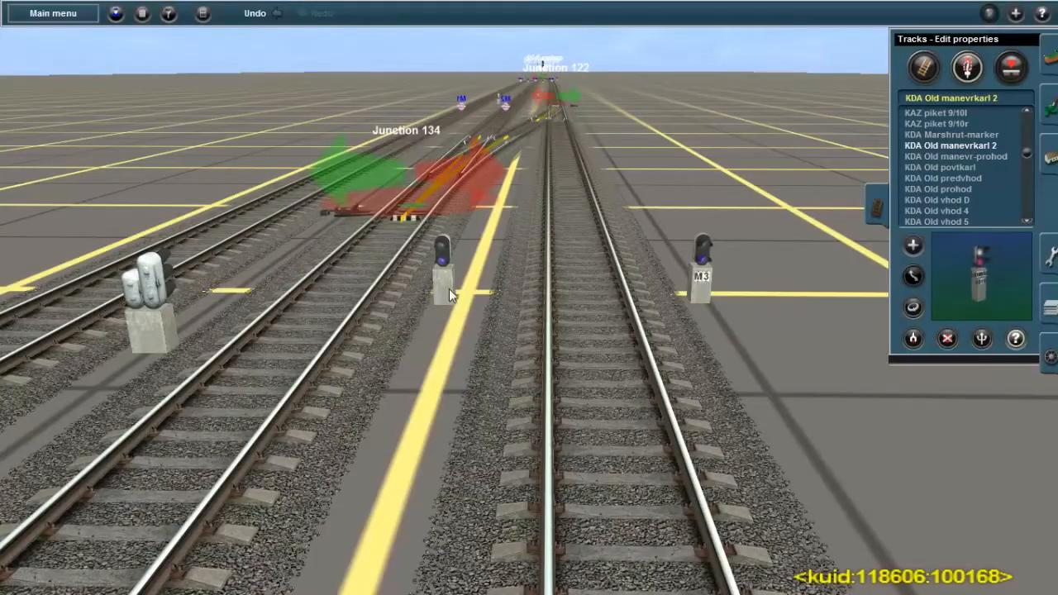
Configure the unnamed dwarf signal between the tracks before Junction 134 with designation M4, mode Маневровый and a 15 км/ч shunting speed limit
click(451, 291)
click(332, 337)
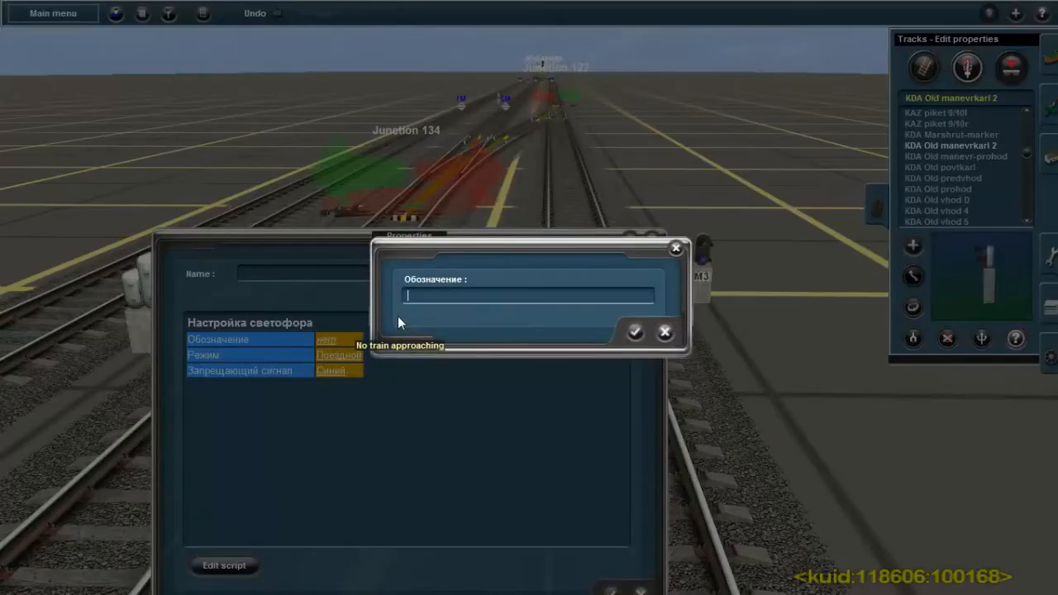
text(M4)
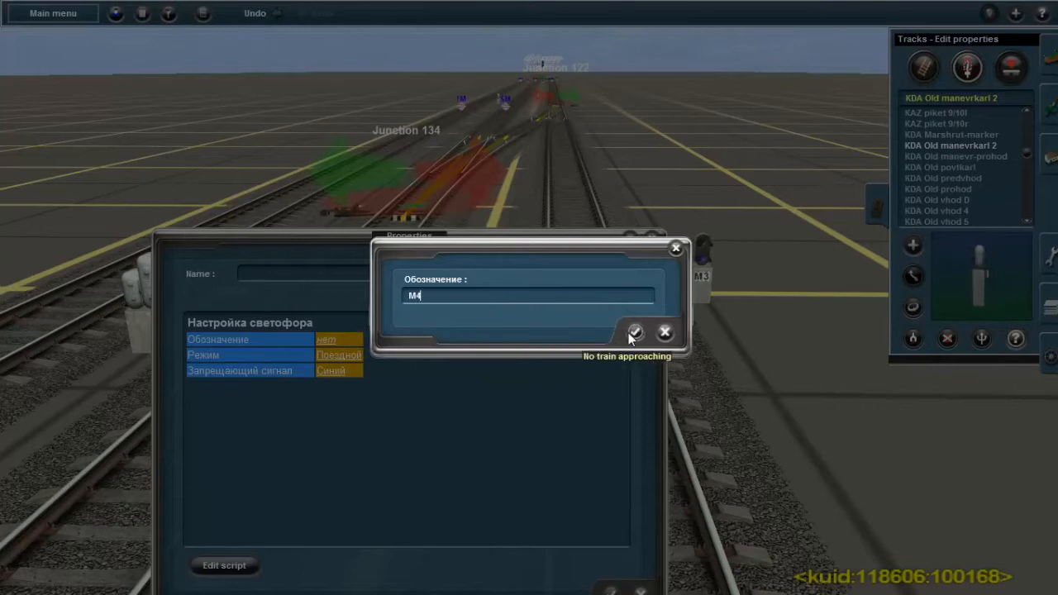
click(635, 332)
click(338, 356)
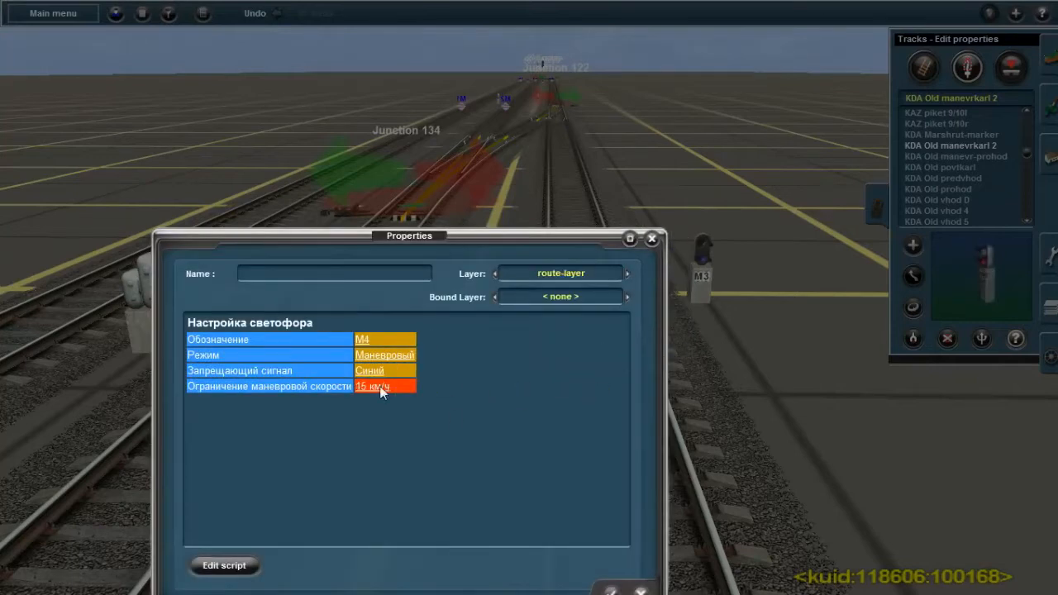
click(609, 591)
Inspect the buffer stop at the end of the dead-end track and the through tracks beside it
scroll(507, 366, up, 3)
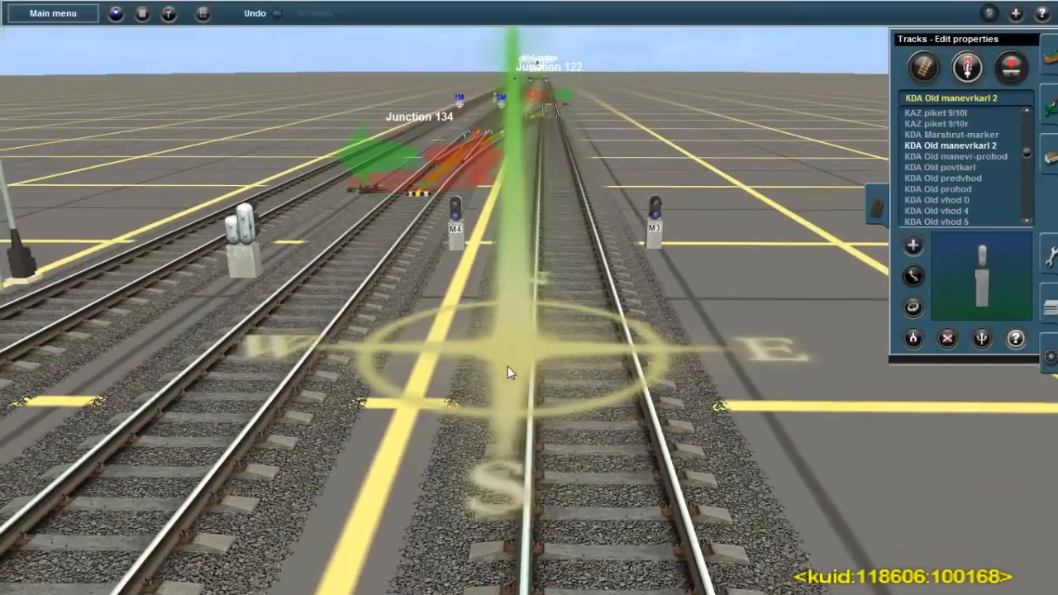
scroll(508, 366, down, 3)
key(Left)
right_drag(512, 358, 575, 268)
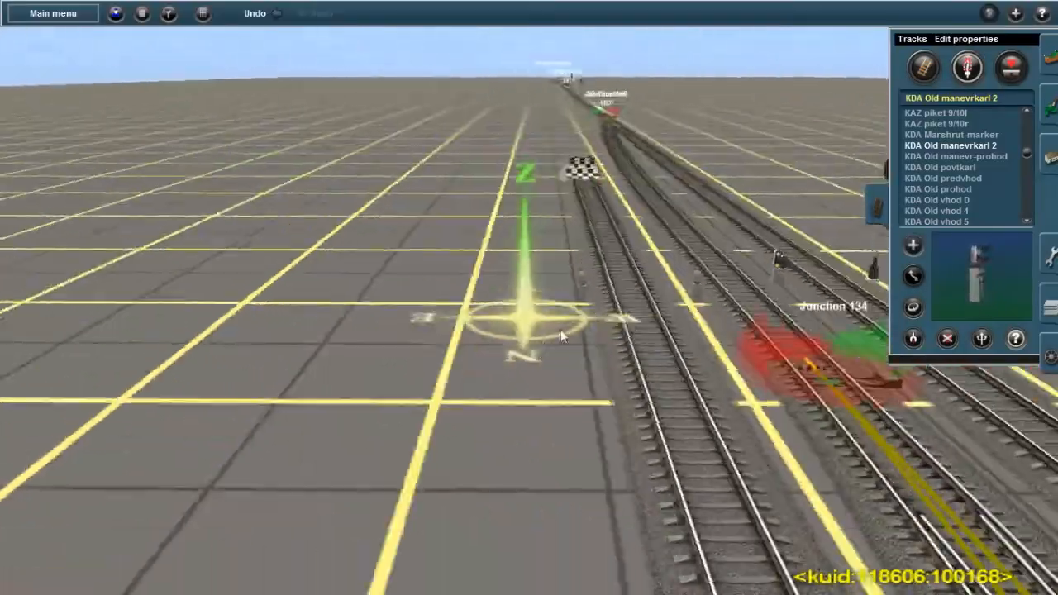
scroll(568, 244, up, 3)
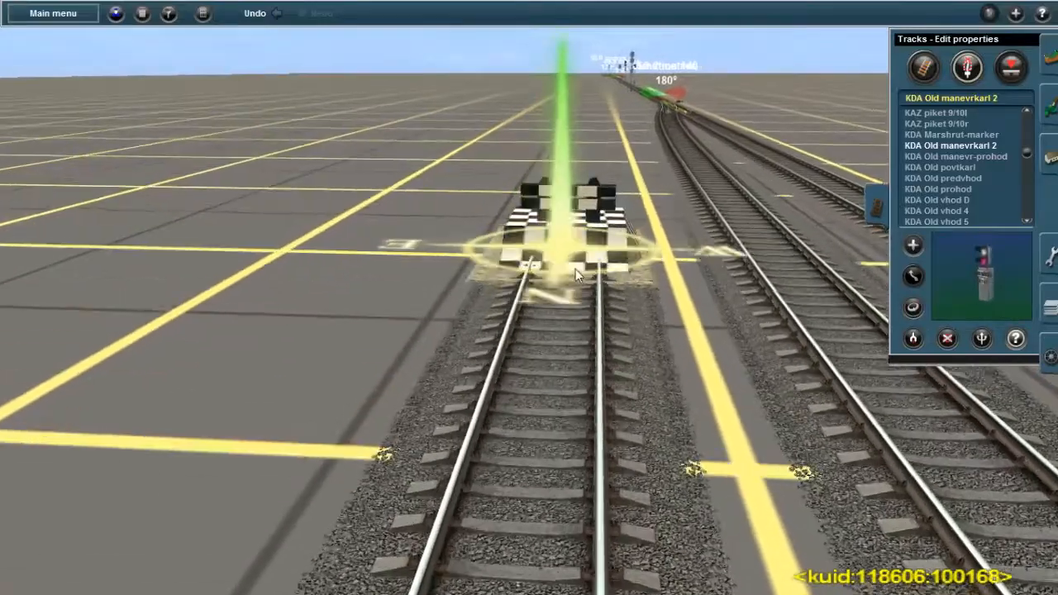
scroll(568, 314, down, 3)
key(Left)
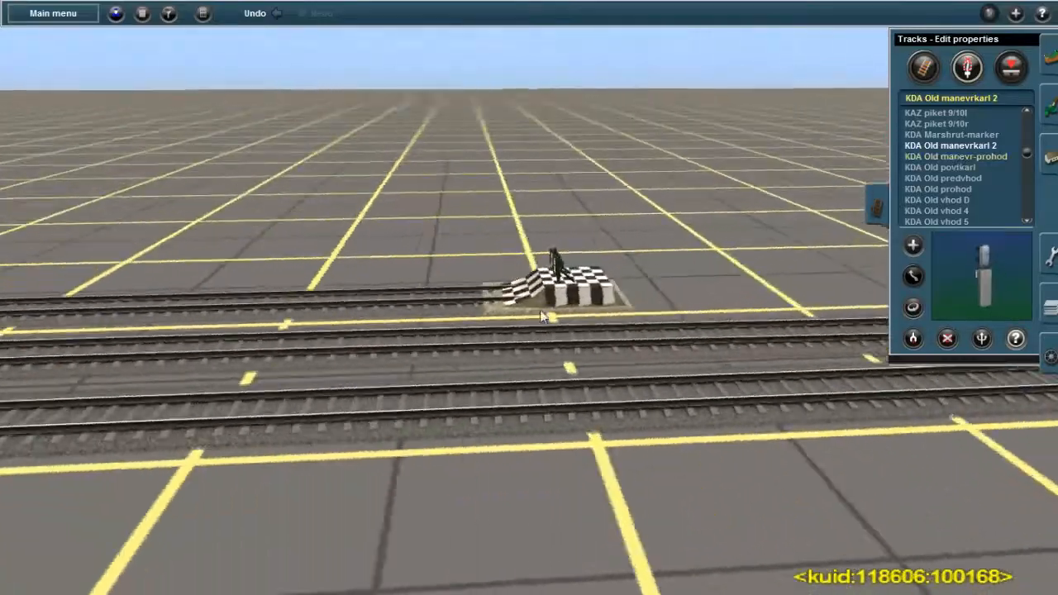
key(Right)
key(Up)
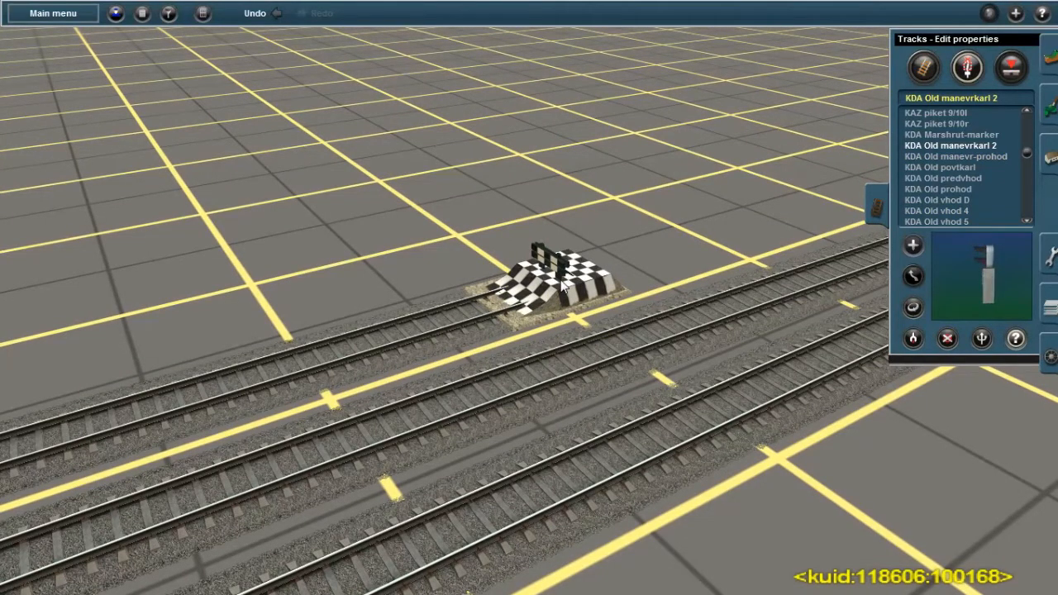
right_click(697, 259)
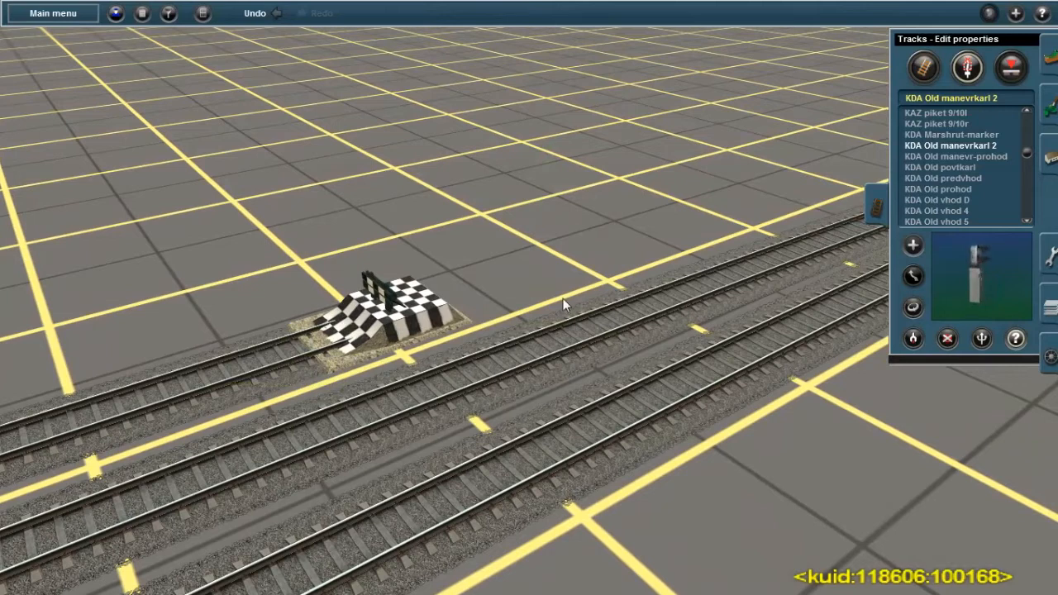
right_click(504, 359)
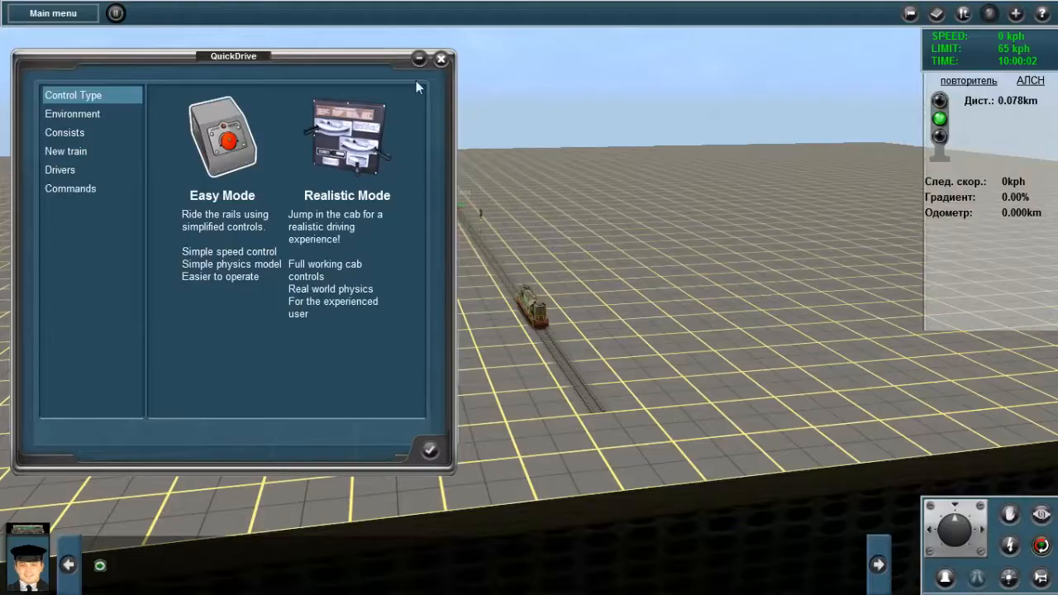
Choose Realistic Mode as the driving control type, minimize the QuickDrive window and view the locomotive up close
right_drag(655, 281, 486, 297)
scroll(541, 310, up, 4)
scroll(529, 289, up, 5)
scroll(486, 298, down, 4)
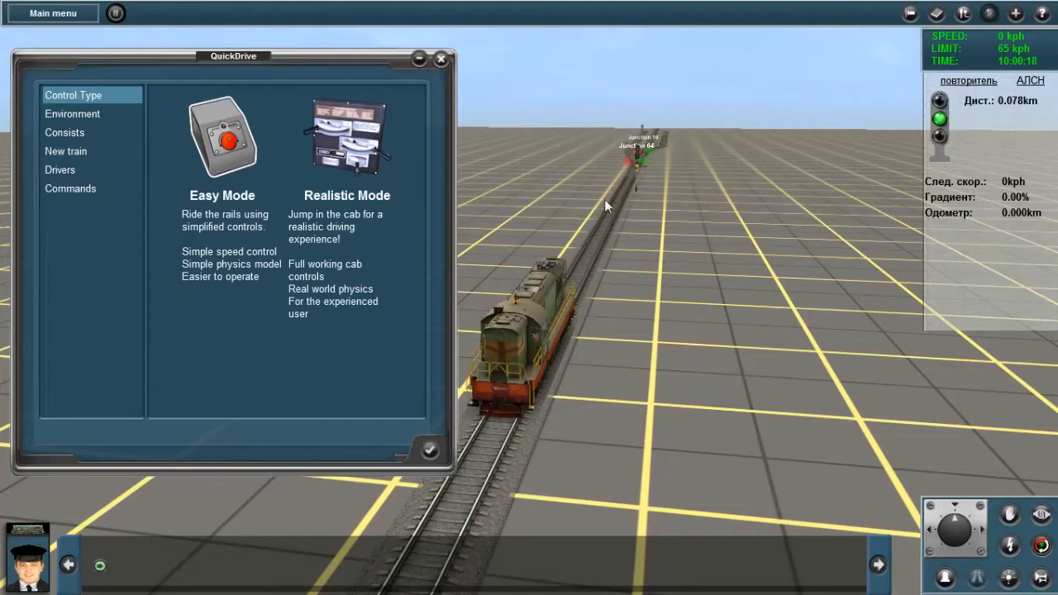
click(337, 137)
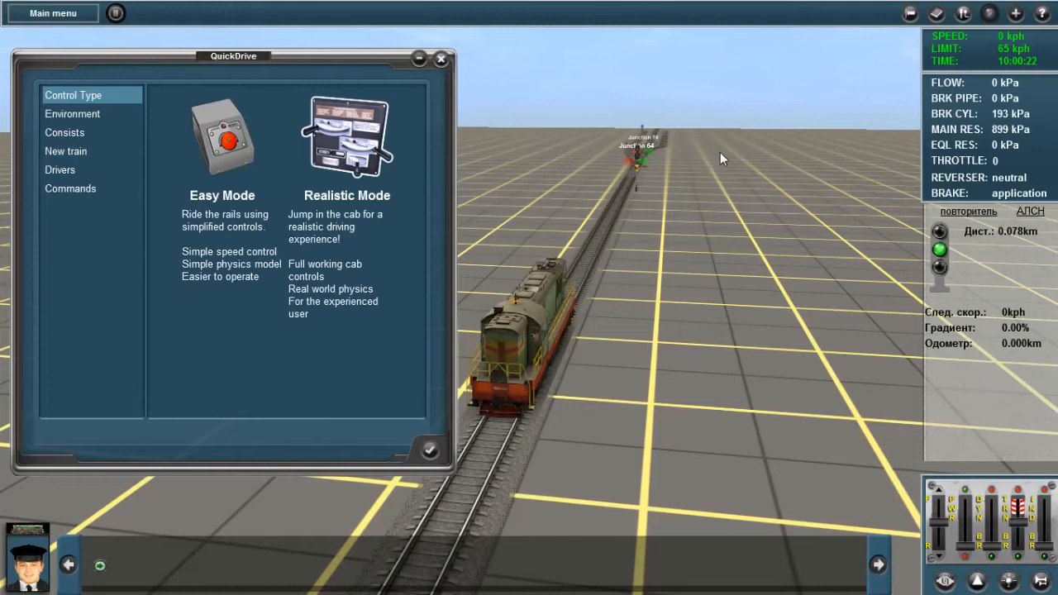
click(417, 60)
mouse_move(586, 180)
right_down()
mouse_move(633, 248)
mouse_move(662, 252)
mouse_move(681, 178)
mouse_move(595, 188)
right_up()
scroll(661, 252, up, 5)
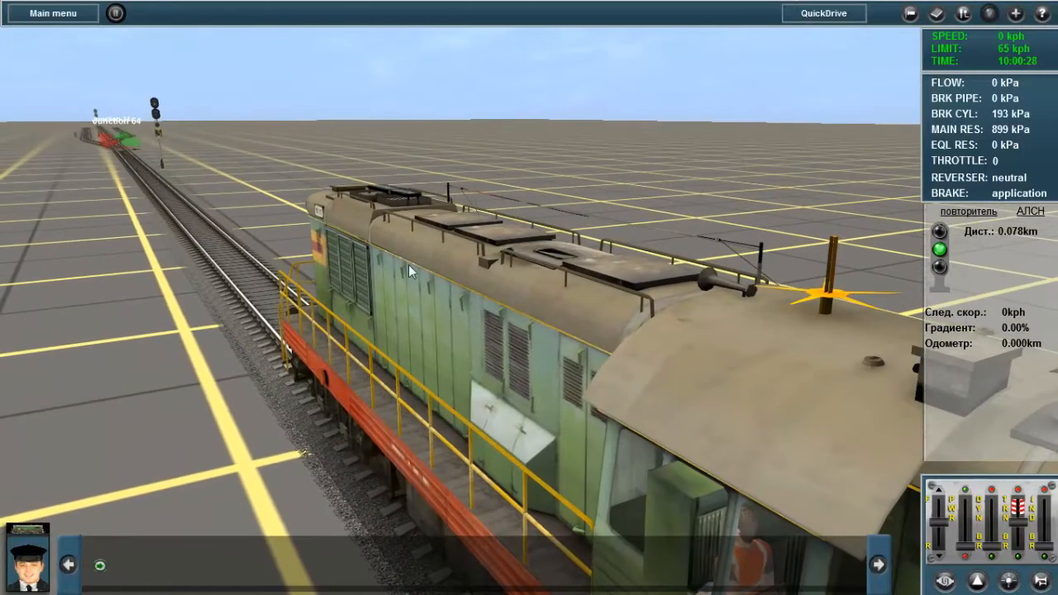
Survey the station tracks from the free camera, from Junctions 122 and 134 to the approach at Junction 92
key(4)
right_drag(461, 297, 485, 335)
click(558, 130)
right_drag(547, 364, 535, 558)
right_click(453, 355)
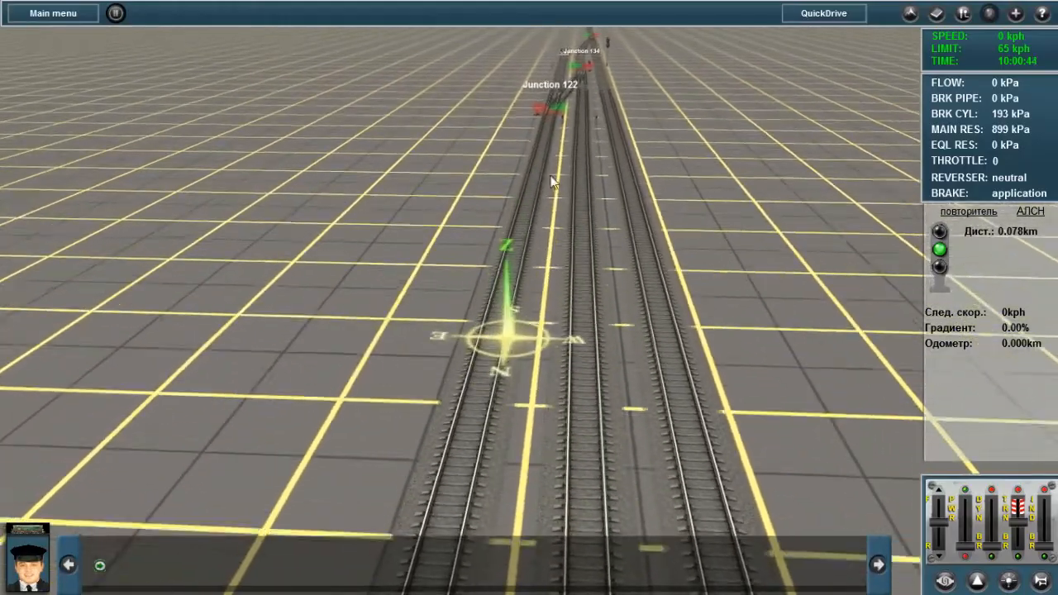
click(602, 65)
right_drag(539, 496, 529, 442)
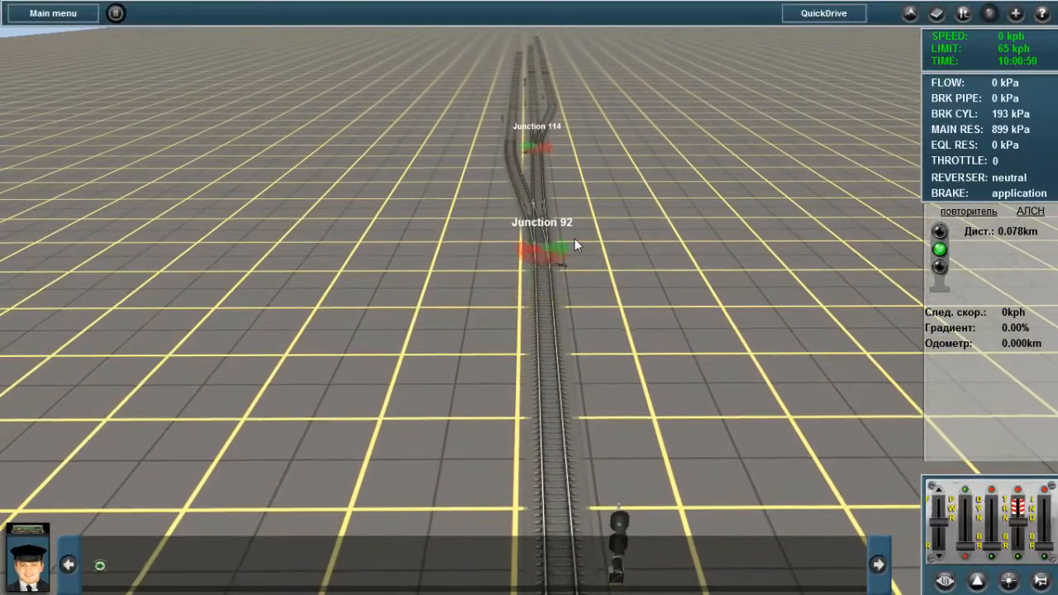
Throw the switch at Junction 92 to the left-hand branch as seen from the single approach track
right_click(538, 260)
key(Left)
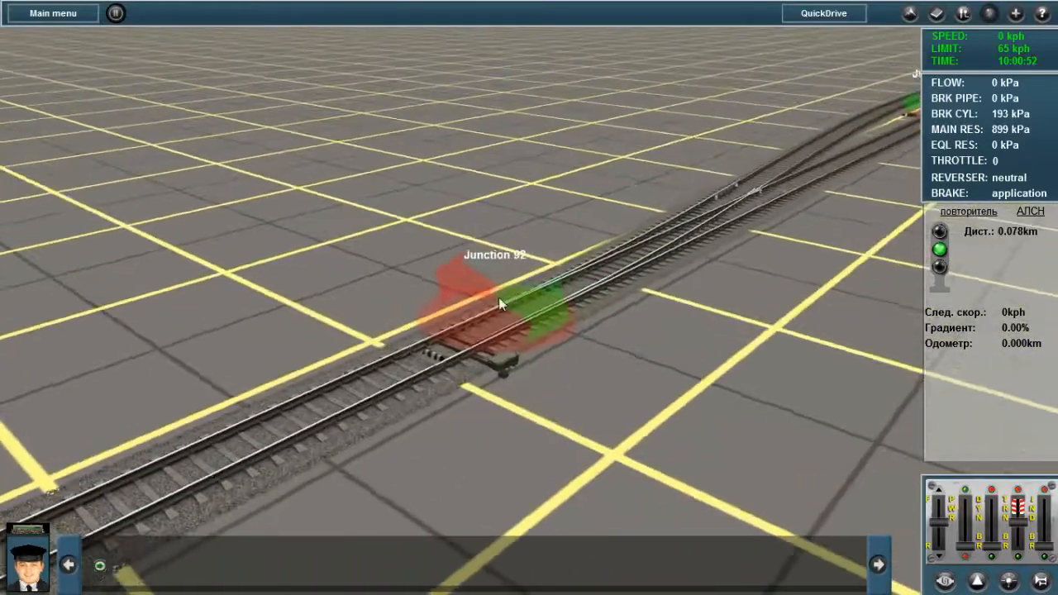
key(Left)
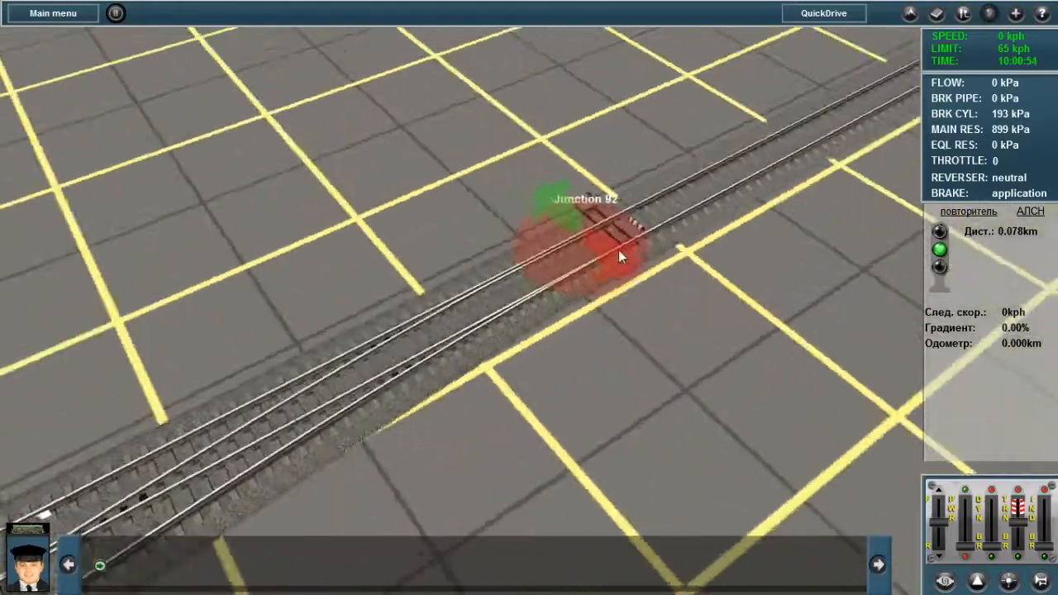
key(Left)
click(538, 224)
key(Right)
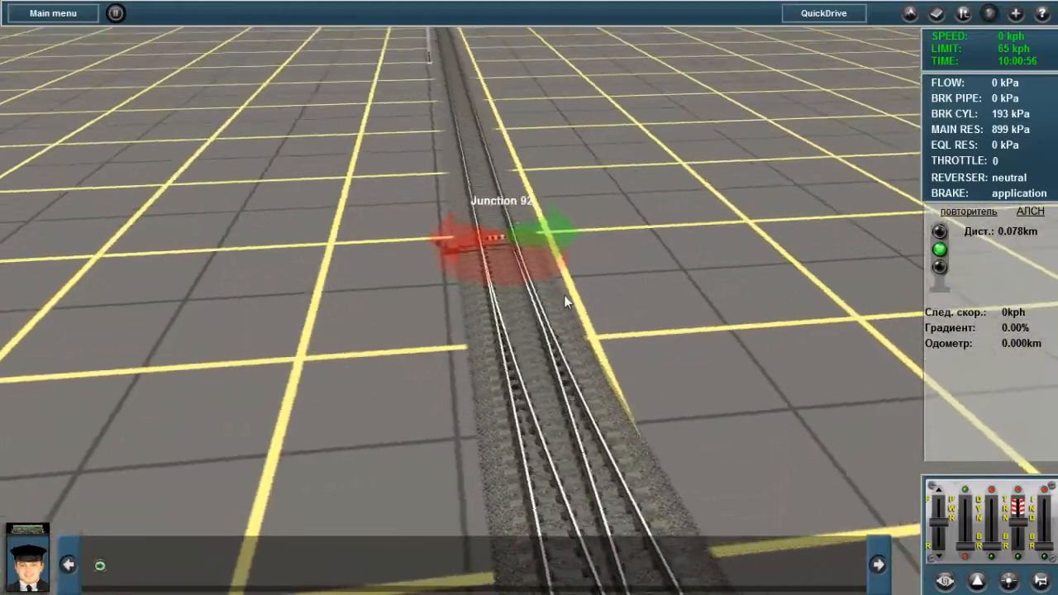
key(Right)
scroll(597, 325, down, 3)
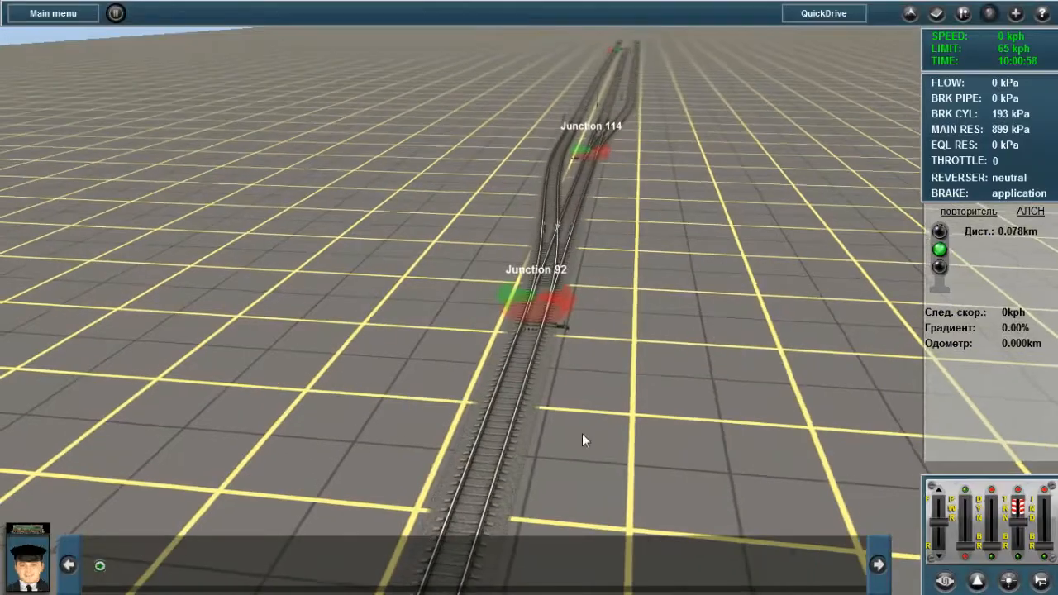
Return to the locomotive, release its brake, put the reverser in forward and raise the throttle to 2
right_click(581, 436)
key(Left)
right_drag(582, 436, 520, 319)
key(2)
mouse_move(571, 293)
right_down()
mouse_move(578, 330)
mouse_move(571, 281)
mouse_move(566, 293)
right_up()
scroll(571, 292, up, 4)
key(q)
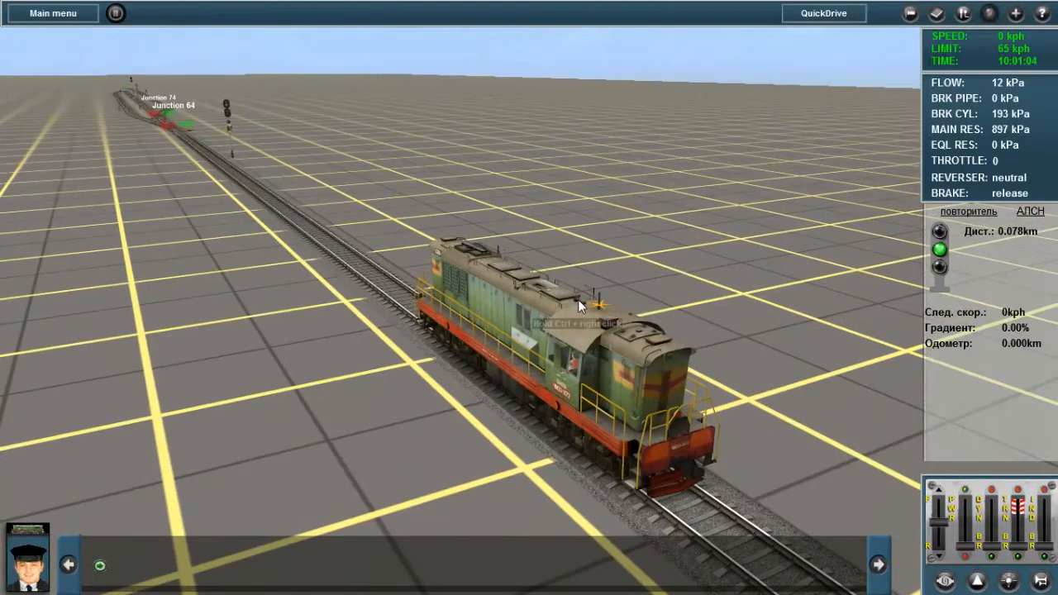
key(f)
right_drag(544, 362, 581, 360)
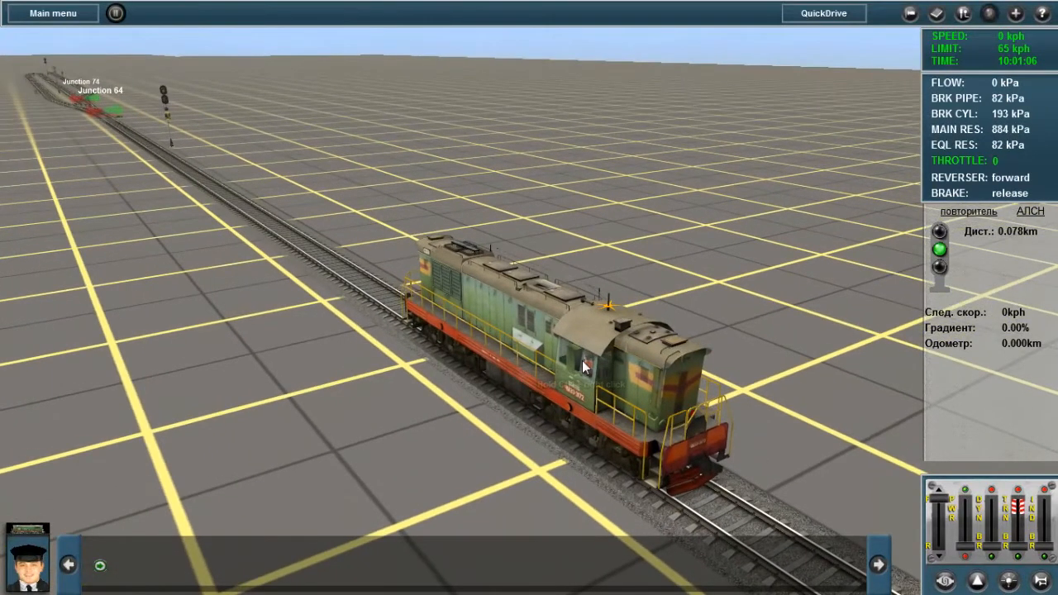
key(a)
key(a)
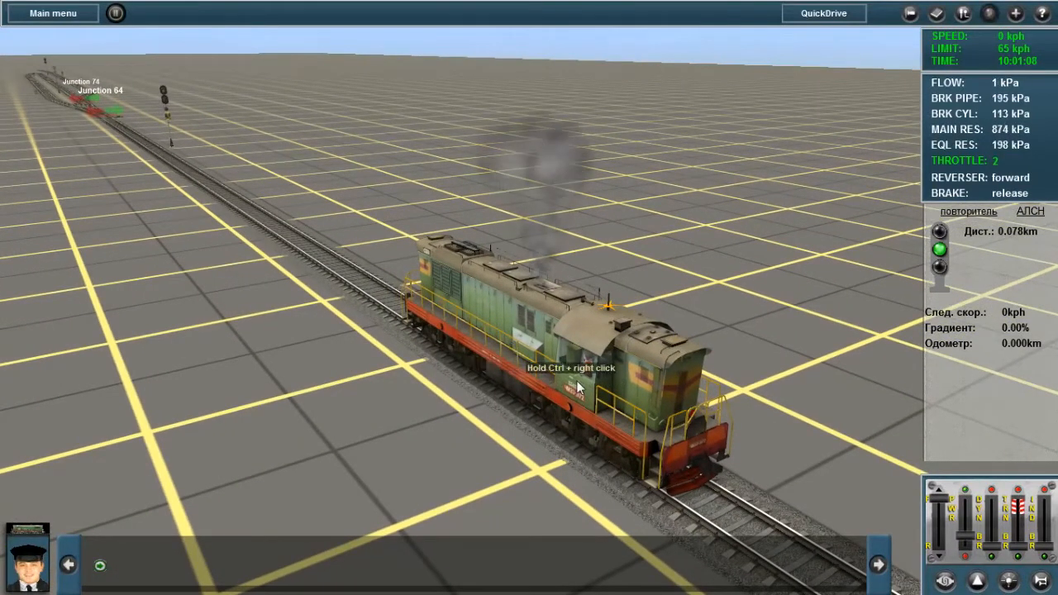
View the moving locomotive from its other side and hide the driving interface
right_drag(564, 386, 479, 378)
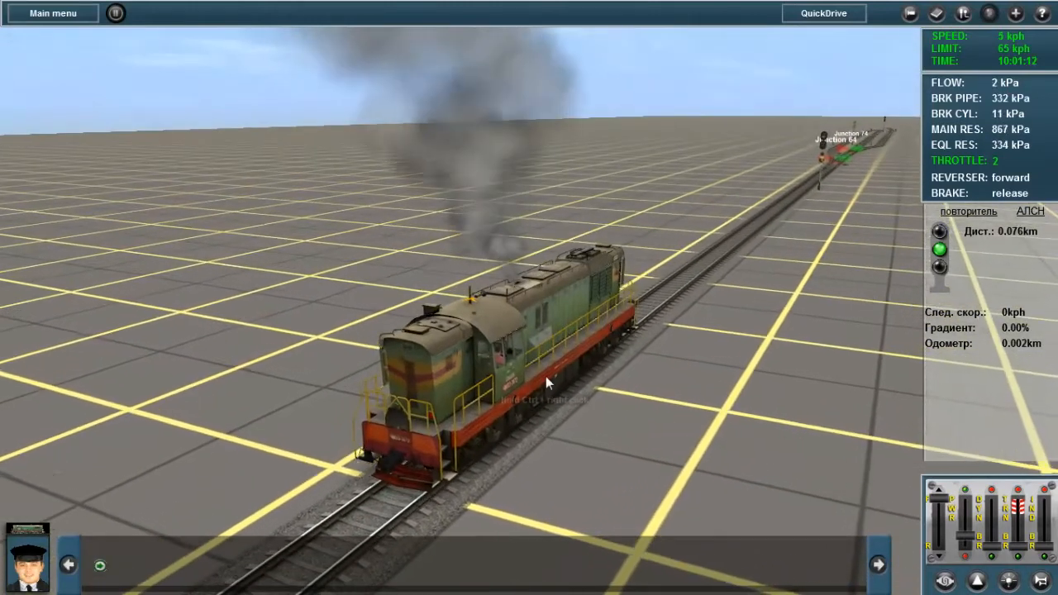
key(F5)
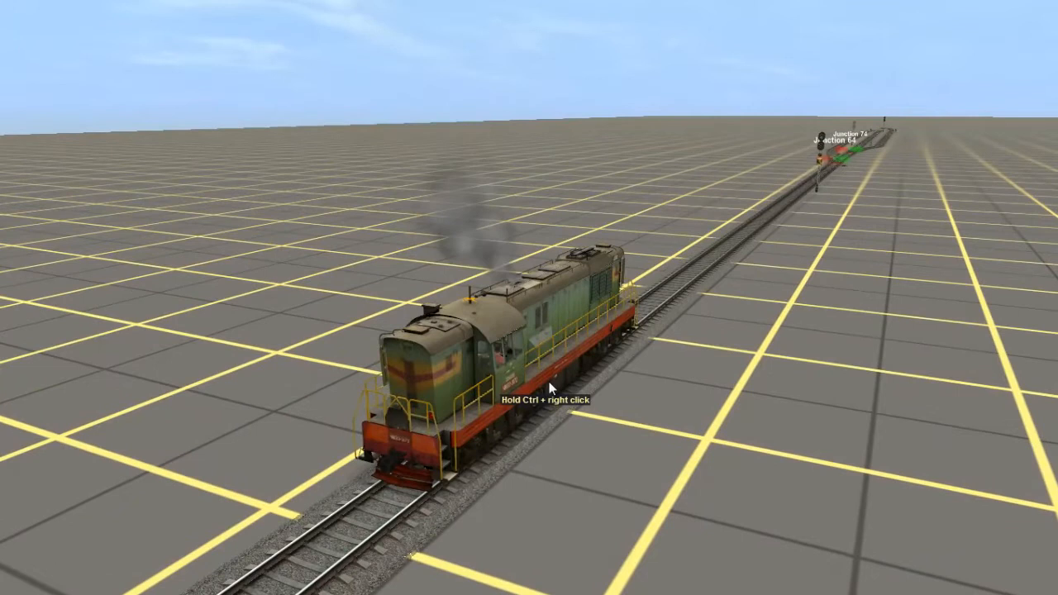
key(F5)
key(F5)
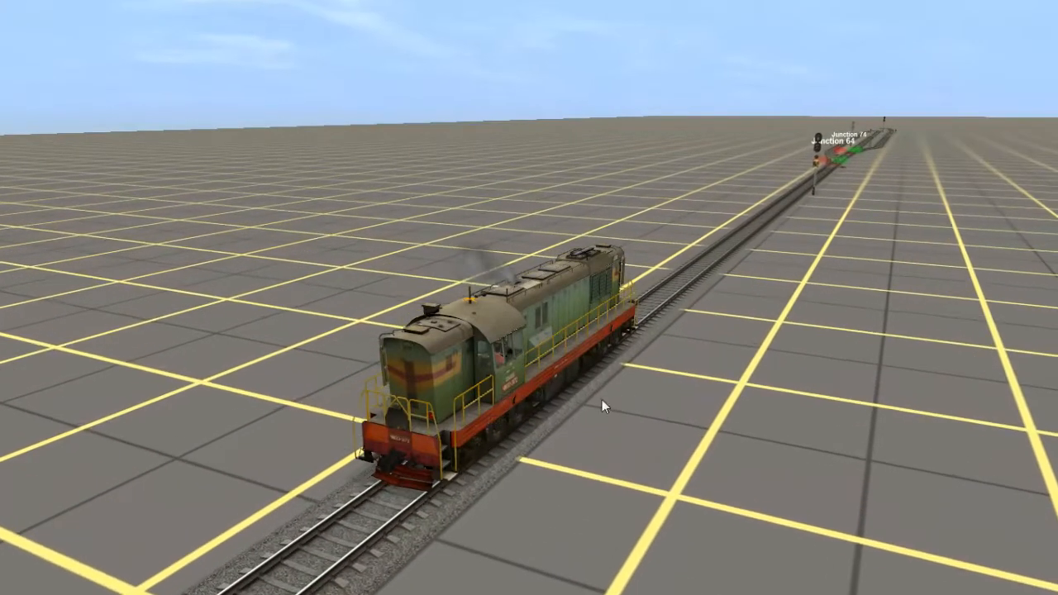
Follow the locomotive with the free camera past the first signal and examine the station signals before Junction 86
key(4)
mouse_move(615, 360)
right_down()
mouse_move(644, 286)
mouse_move(583, 235)
mouse_move(564, 241)
mouse_move(553, 284)
mouse_move(567, 242)
mouse_move(537, 273)
right_up()
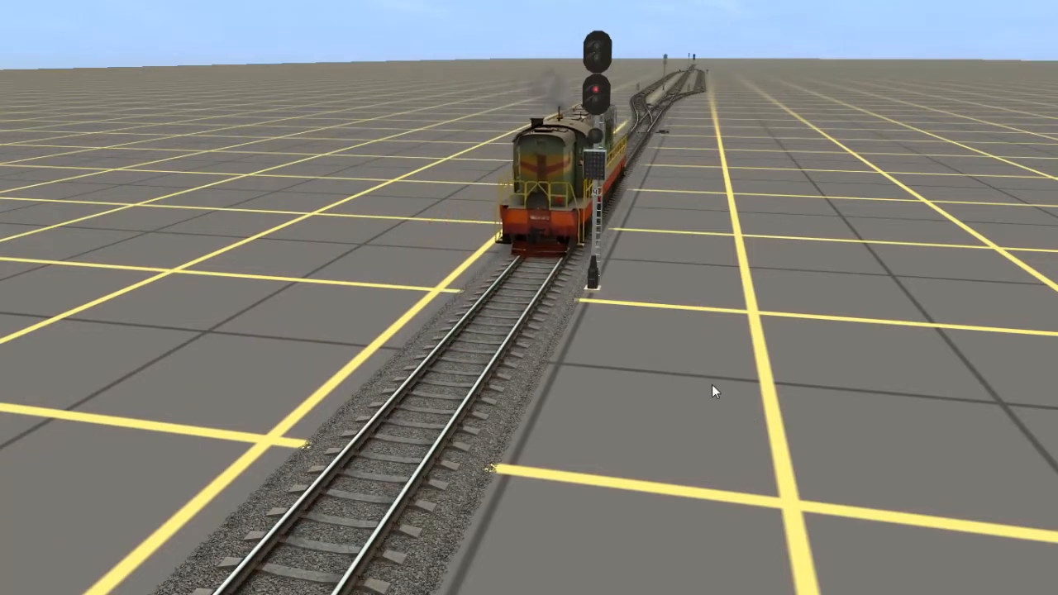
mouse_move(579, 312)
right_down()
mouse_move(550, 258)
mouse_move(466, 293)
mouse_move(472, 249)
mouse_move(529, 239)
mouse_move(492, 280)
mouse_move(516, 290)
mouse_move(507, 273)
mouse_move(531, 284)
mouse_move(525, 278)
right_up()
mouse_move(515, 229)
right_down()
mouse_move(520, 158)
mouse_move(538, 155)
mouse_move(546, 165)
right_up()
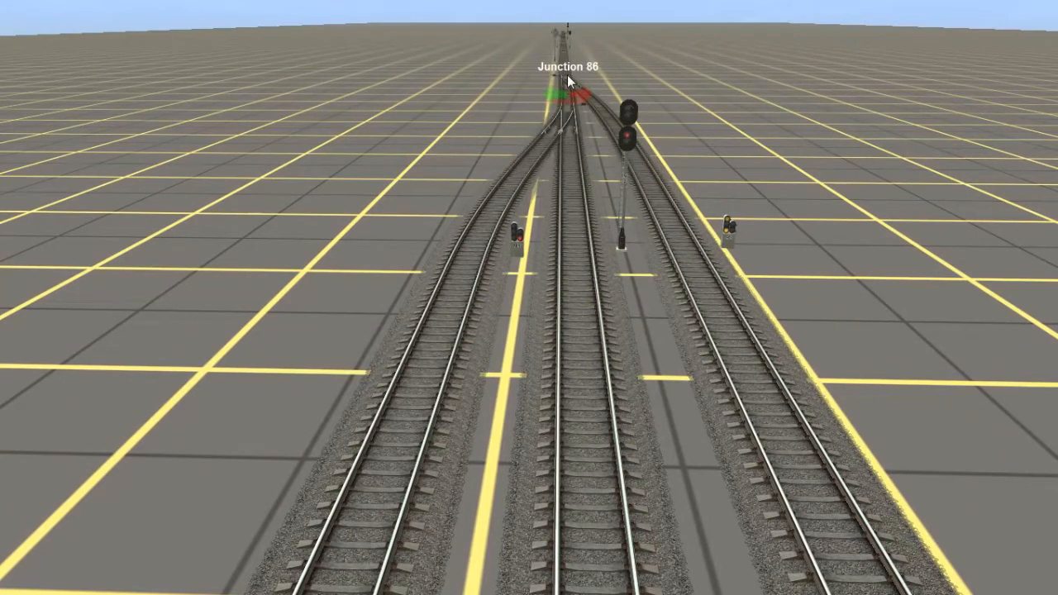
Throw the switch at Junction 88, further along the line beyond the station signals
right_drag(564, 81, 542, 149)
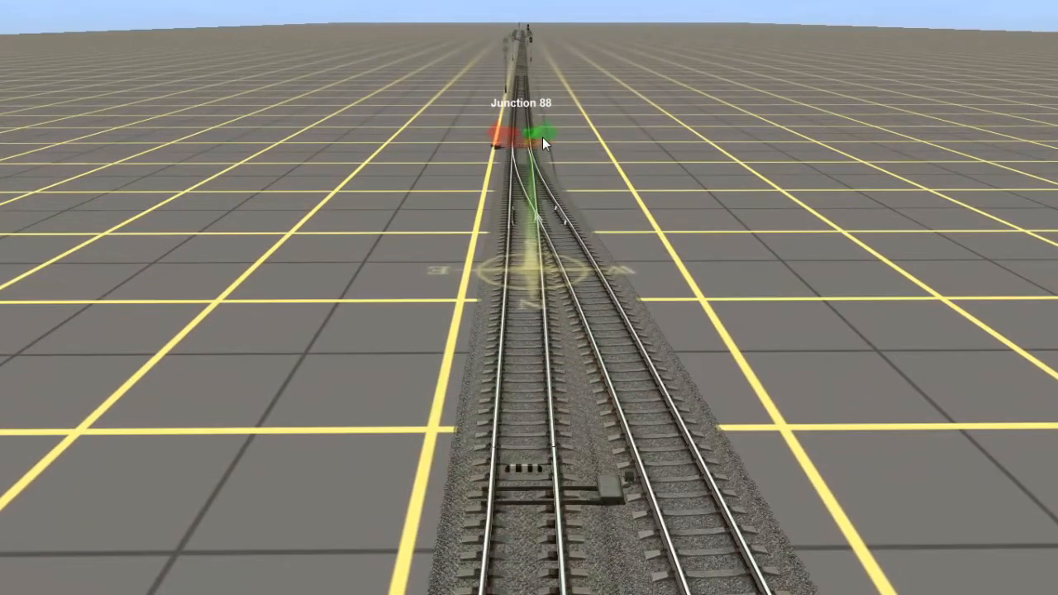
click(542, 137)
mouse_move(519, 488)
right_down()
mouse_move(526, 522)
mouse_move(522, 324)
mouse_move(550, 229)
right_up()
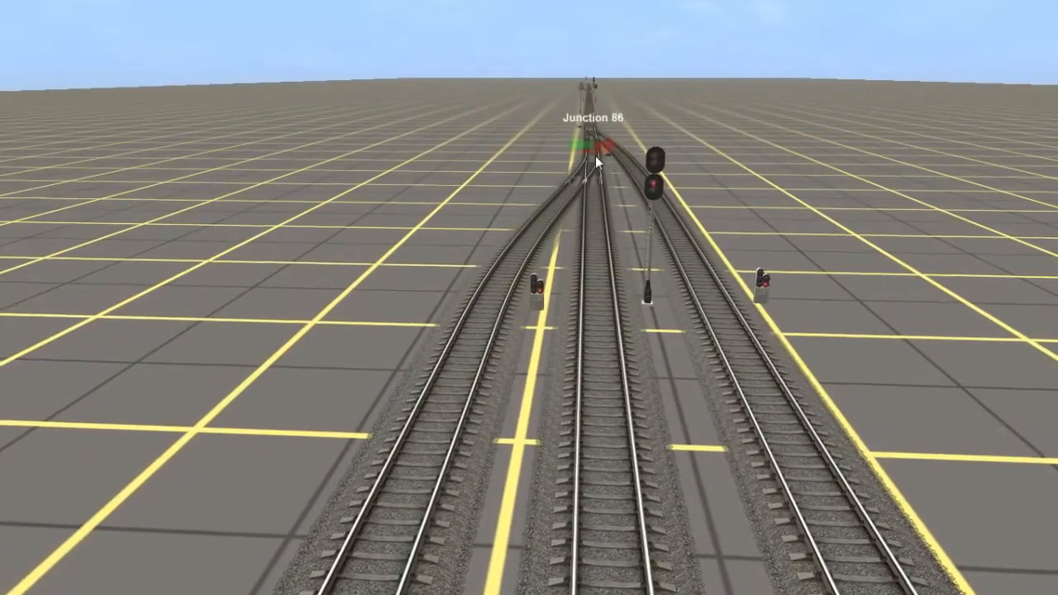
Examine the route through Junction 86 and the mast and dwarf signals standing before it with the free camera
mouse_move(592, 229)
right_down()
mouse_move(581, 206)
mouse_move(526, 192)
right_up()
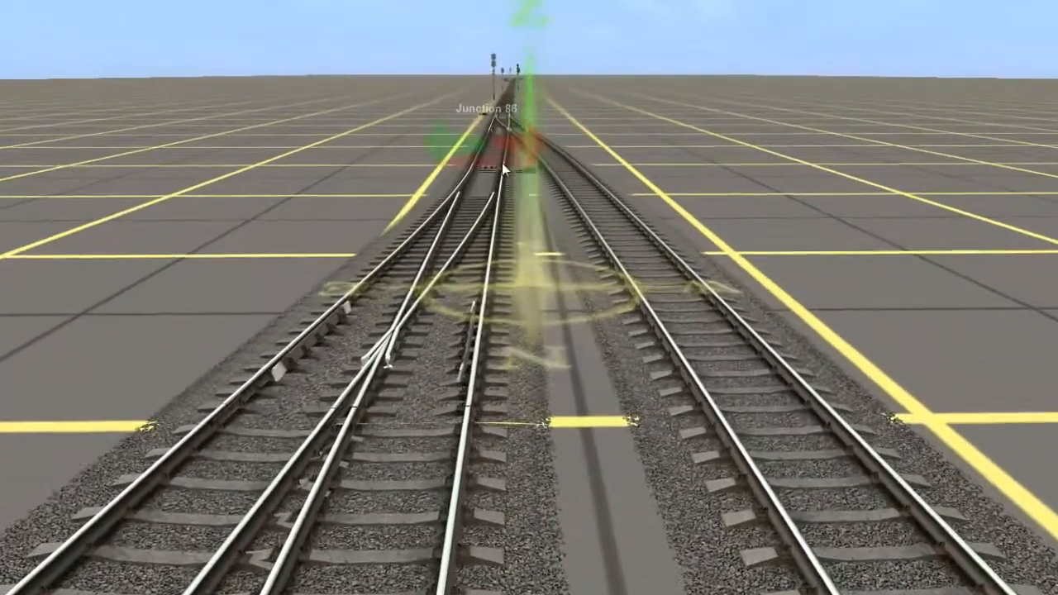
key(Up)
right_click(503, 132)
right_click(542, 168)
mouse_move(567, 191)
right_down()
mouse_move(549, 173)
mouse_move(544, 385)
mouse_move(520, 516)
mouse_move(493, 381)
right_up()
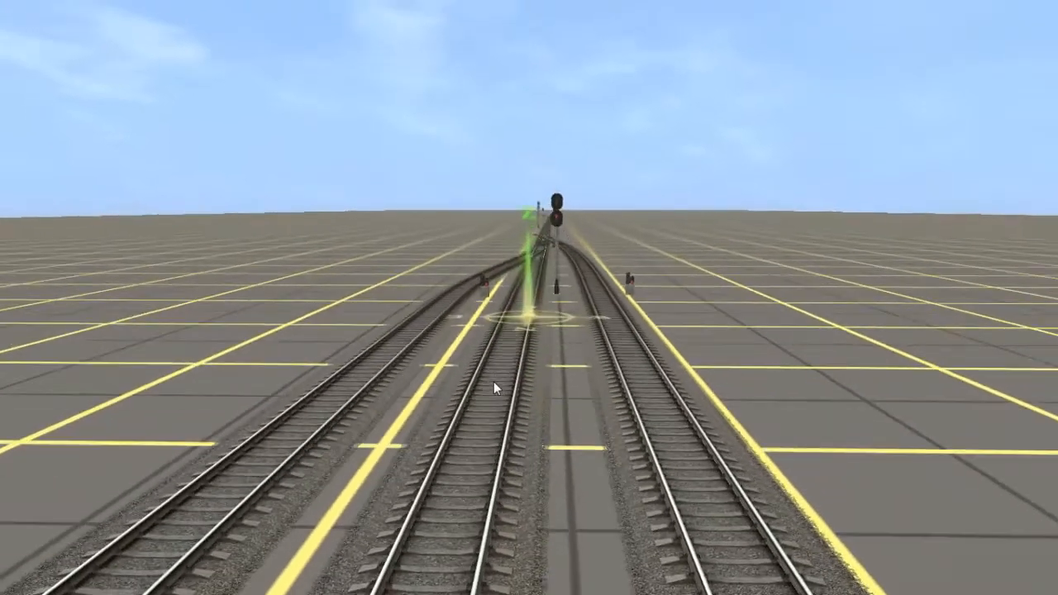
key(Up)
right_drag(526, 268, 550, 168)
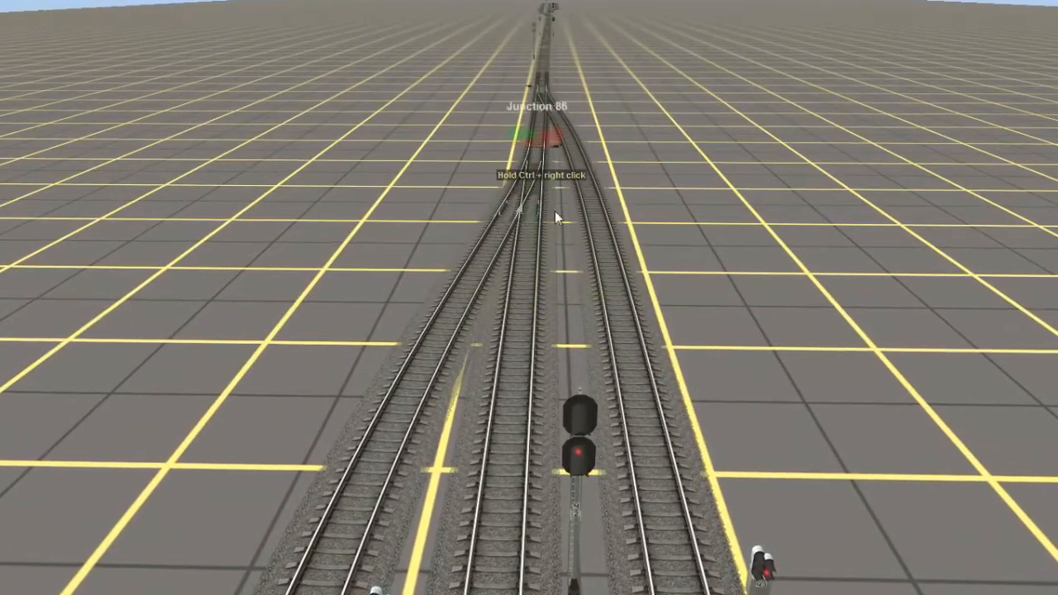
mouse_move(537, 213)
right_down()
mouse_move(518, 434)
mouse_move(523, 411)
right_up()
key(Down)
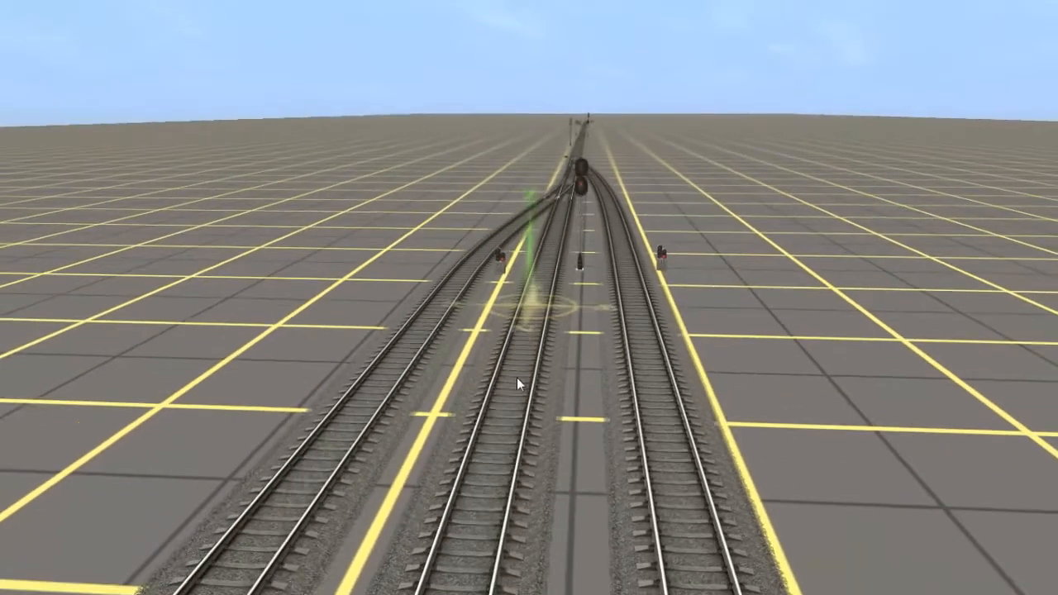
key(Right)
key(Left)
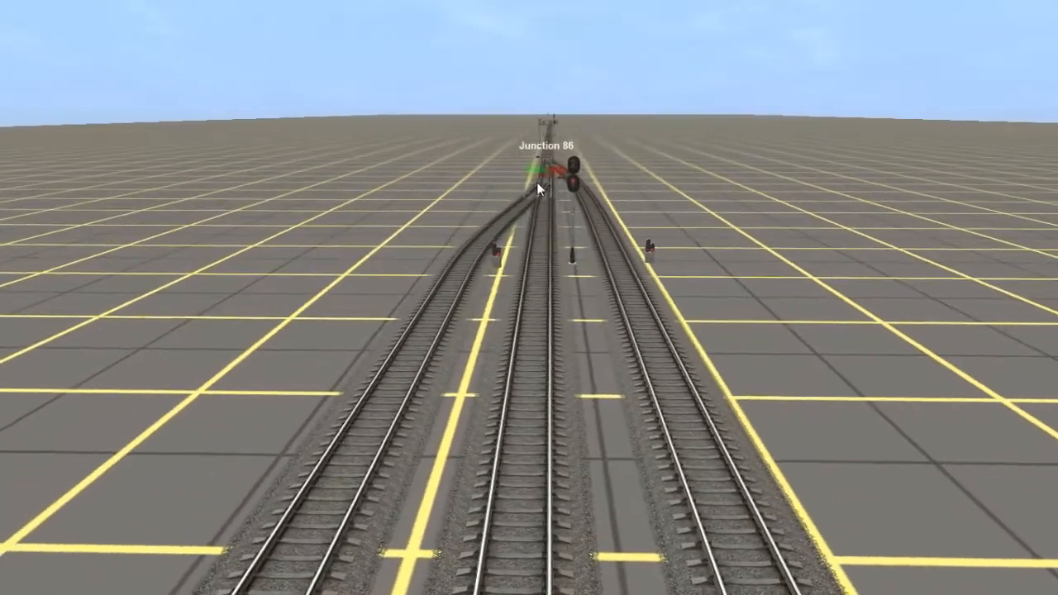
Operate the switch at Junction 86 and view the locomotive beside the station signals from close up
click(541, 174)
click(541, 176)
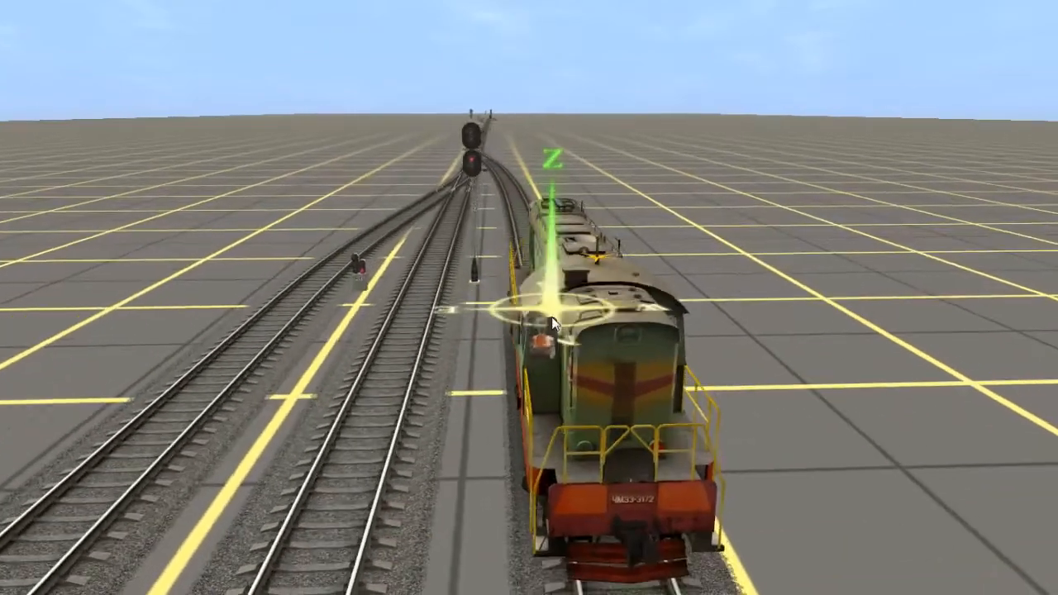
scroll(535, 291, up, 5)
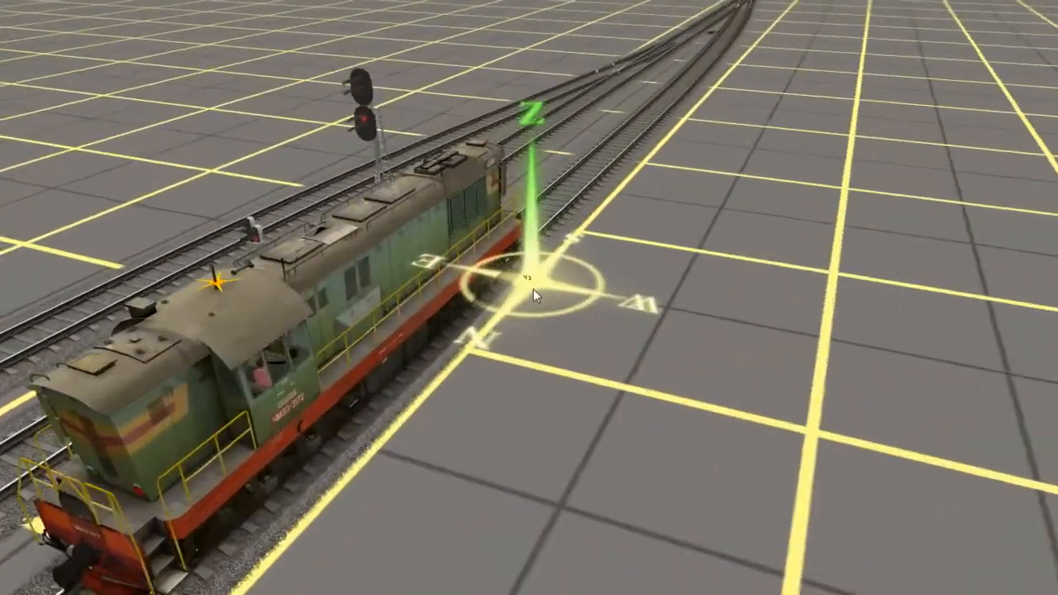